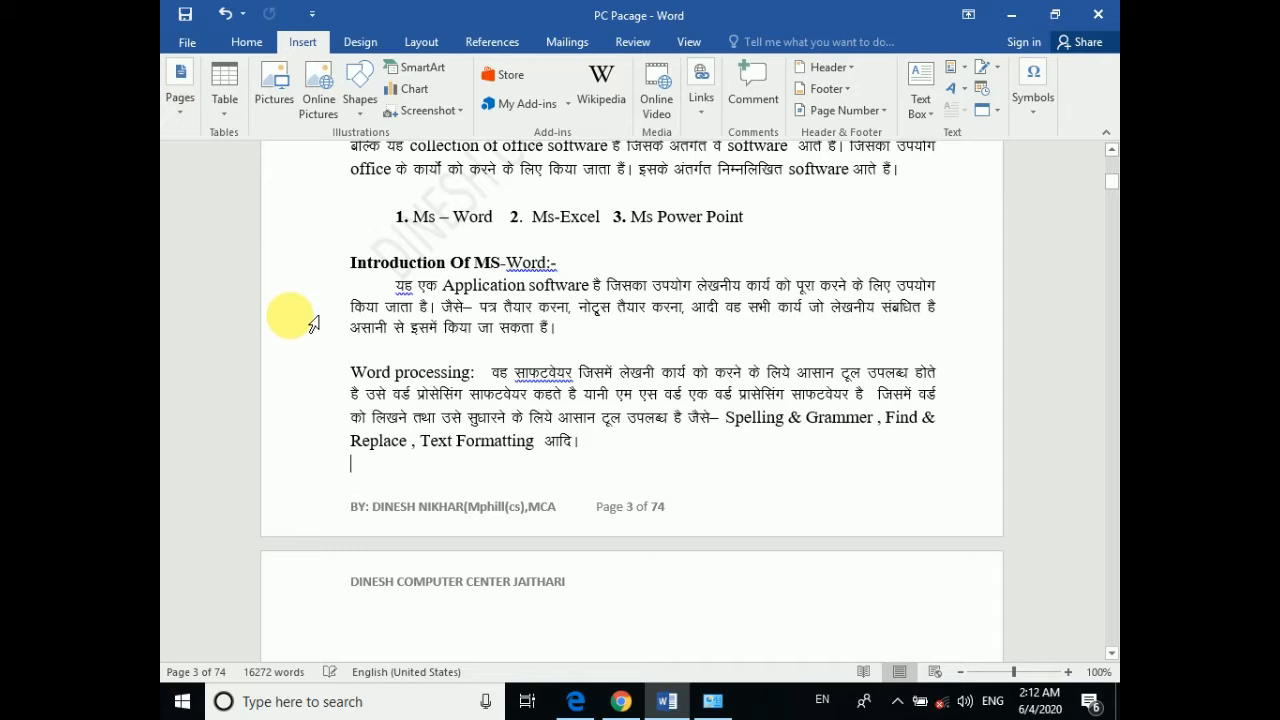
Show the Insert tab's Pages options: Cover Page, Blank Page and Page Break
{"action": "left_click", "coordinate": [242, 42]}
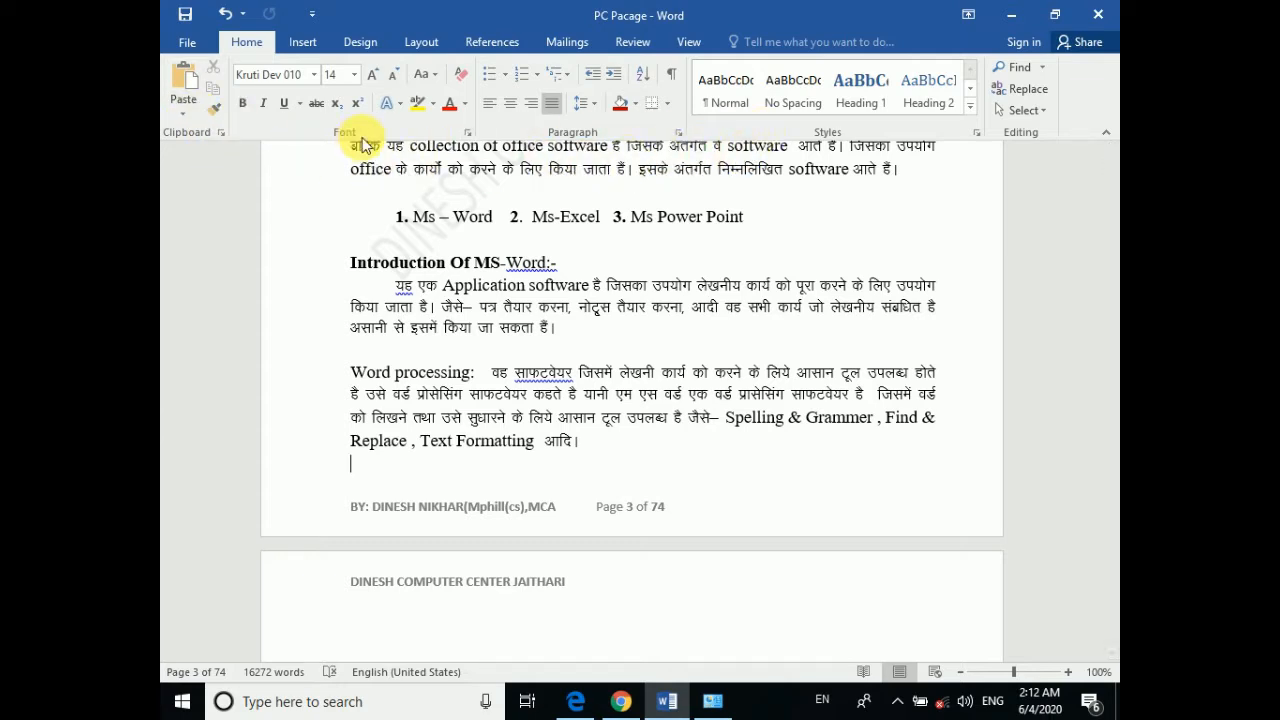
{"action": "left_click", "coordinate": [303, 42]}
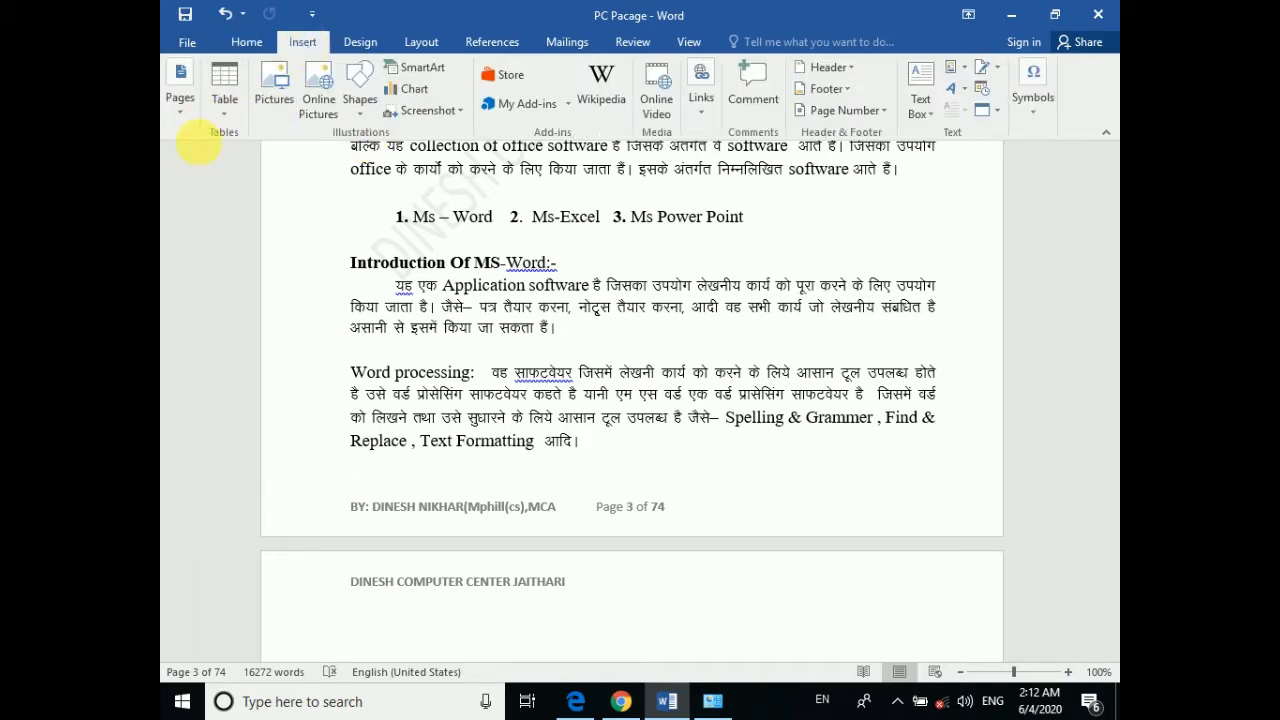
{"action": "left_click", "coordinate": [184, 128]}
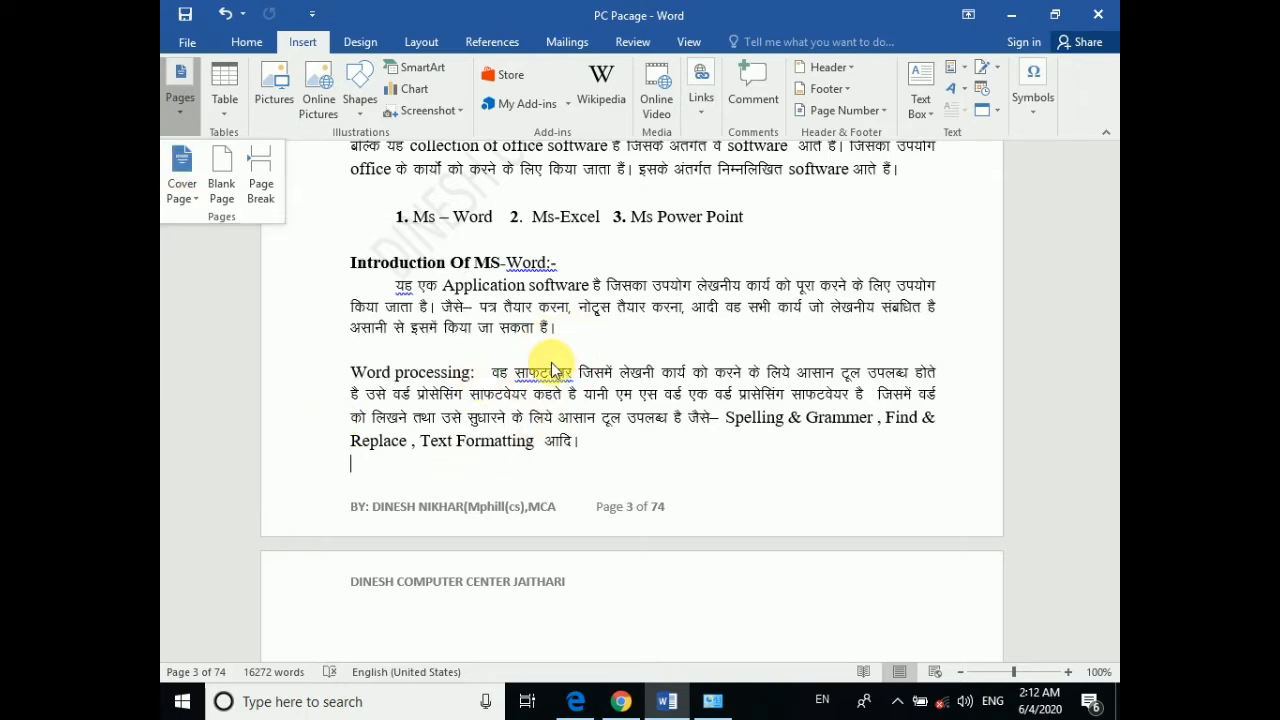
Scroll from the MS Word introduction on page 3 down to the Ribbon section on page 5
{"action": "scroll", "coordinate": [551, 362], "scroll_direction": "up", "scroll_amount": 6}
{"action": "scroll", "coordinate": [558, 366], "scroll_direction": "down", "scroll_amount": 18}
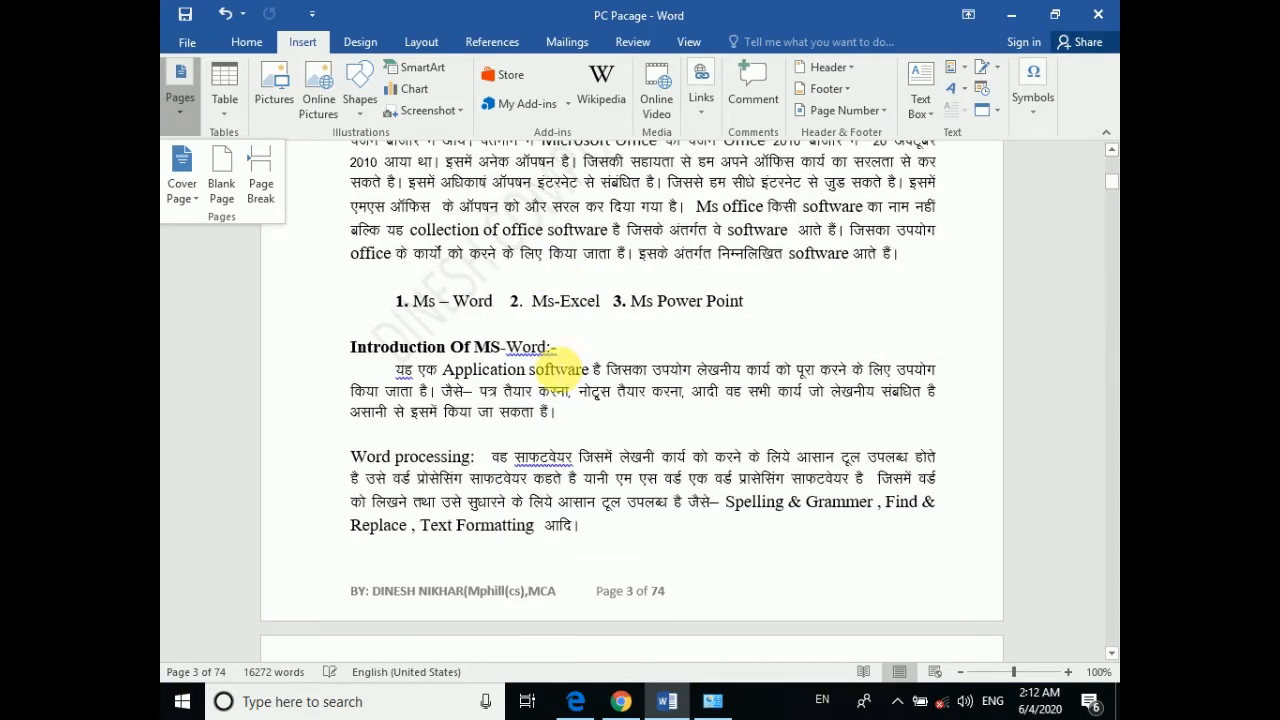
{"action": "scroll", "coordinate": [542, 418], "scroll_direction": "down", "scroll_amount": 10}
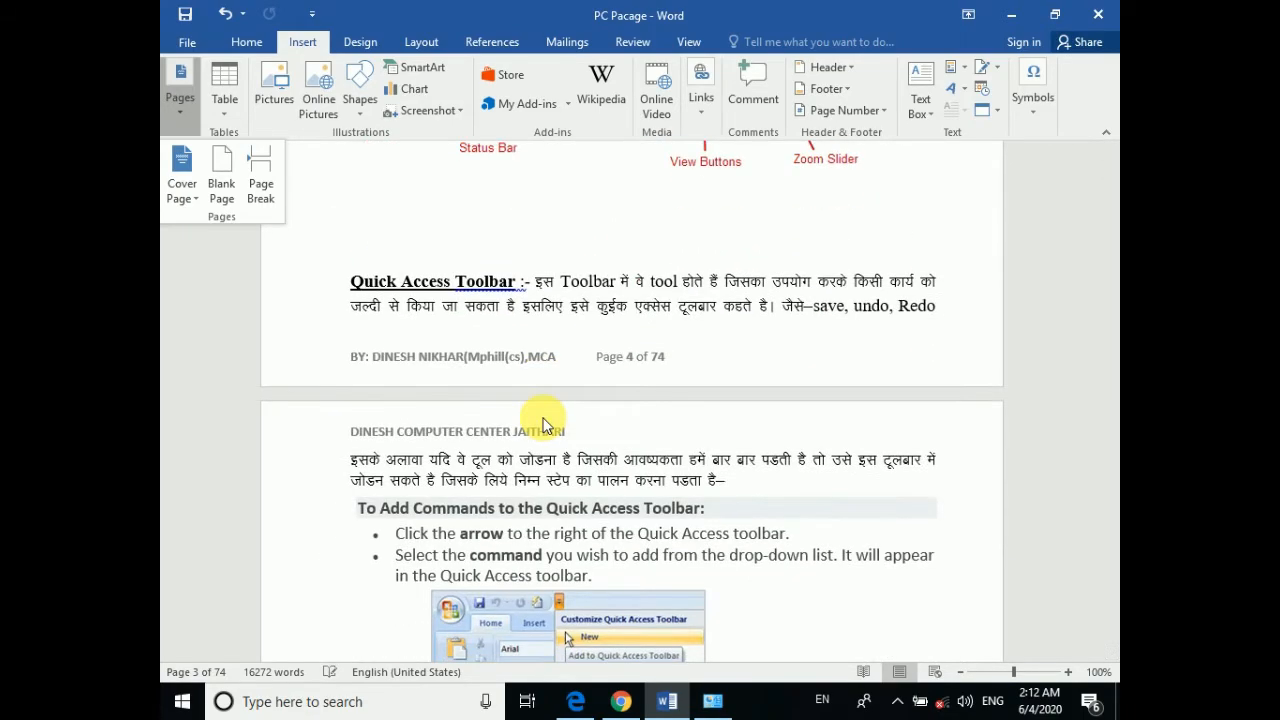
{"action": "scroll", "coordinate": [553, 425], "scroll_direction": "down", "scroll_amount": 7}
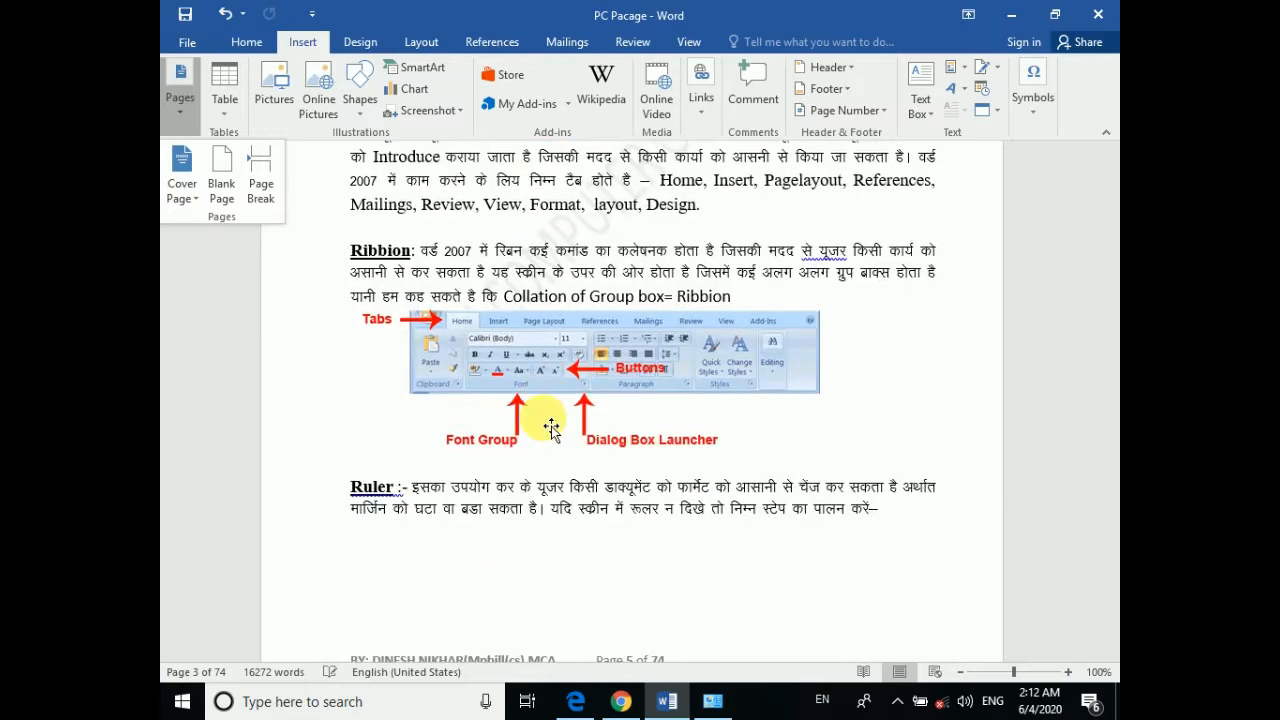
{"action": "scroll", "coordinate": [550, 425], "scroll_direction": "down", "scroll_amount": 3}
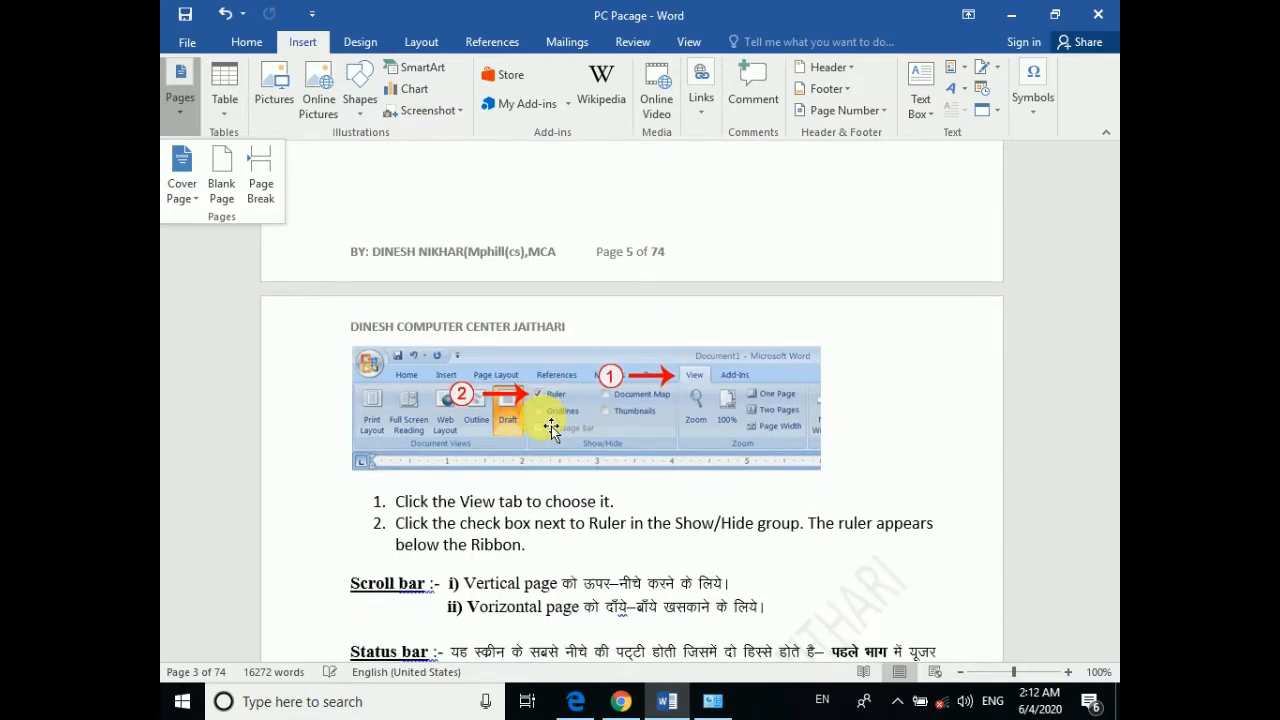
{"action": "scroll", "coordinate": [550, 425], "scroll_direction": "up", "scroll_amount": 3}
{"action": "scroll", "coordinate": [551, 426], "scroll_direction": "up", "scroll_amount": 7}
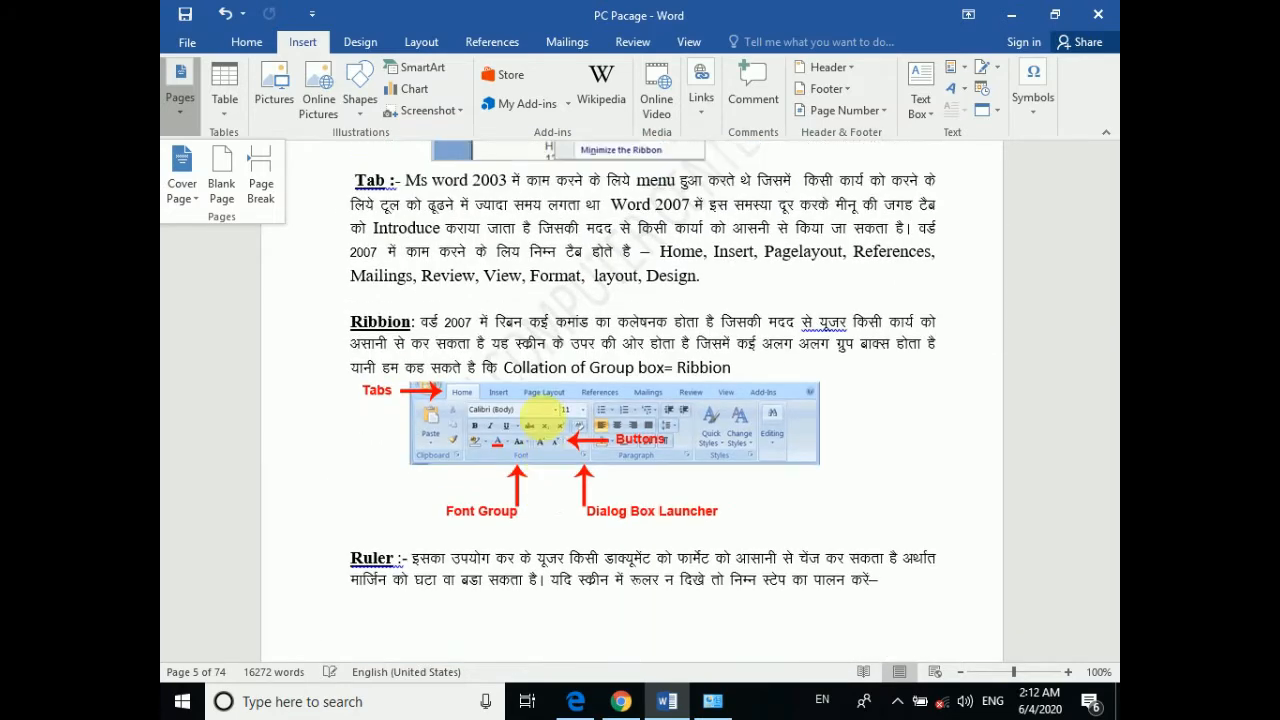
Insert the built-in Whisp cover page design from the Cover Page gallery
{"action": "left_click", "coordinate": [193, 196]}
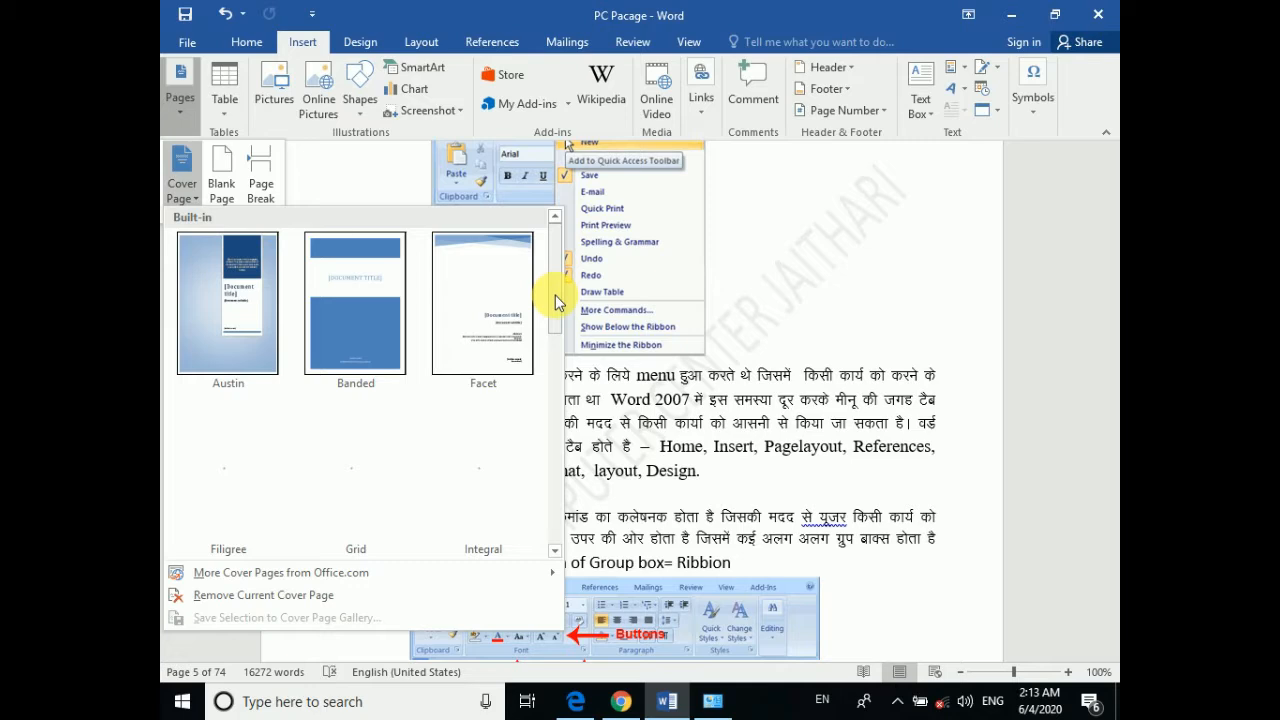
{"action": "scroll", "coordinate": [489, 403], "scroll_direction": "down", "scroll_amount": 2}
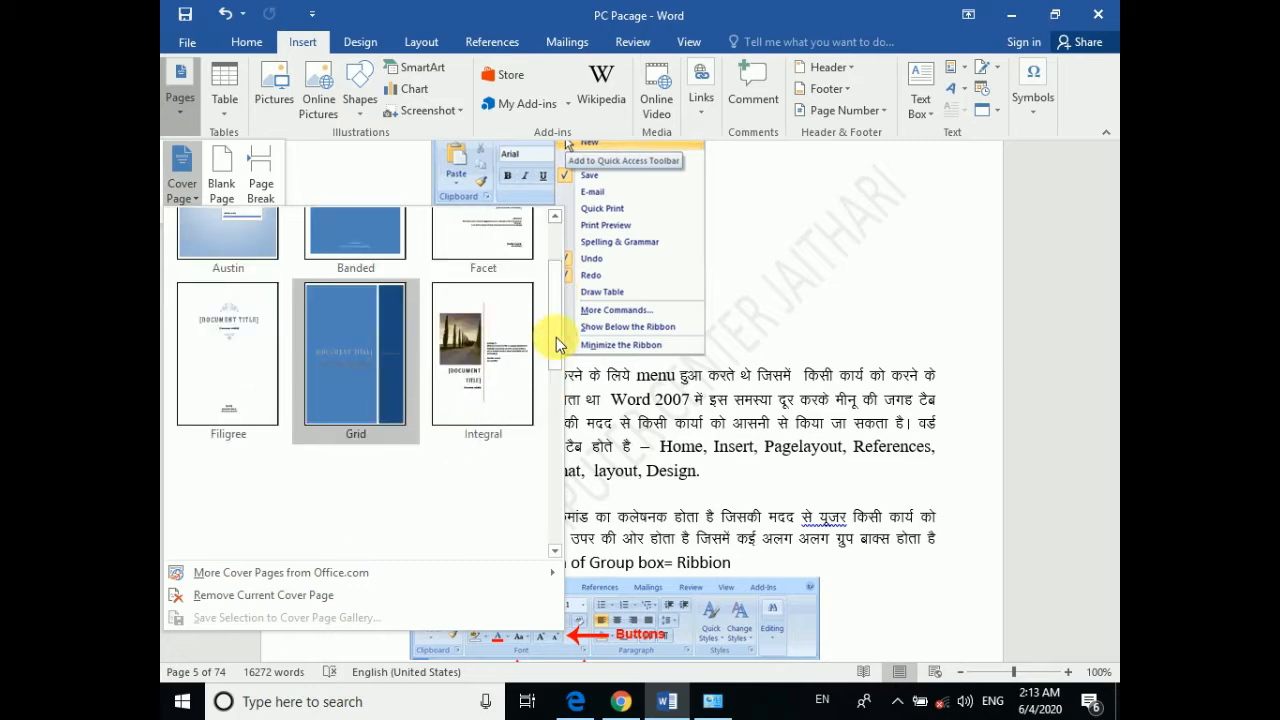
{"action": "scroll", "coordinate": [555, 300], "scroll_direction": "up", "scroll_amount": 2}
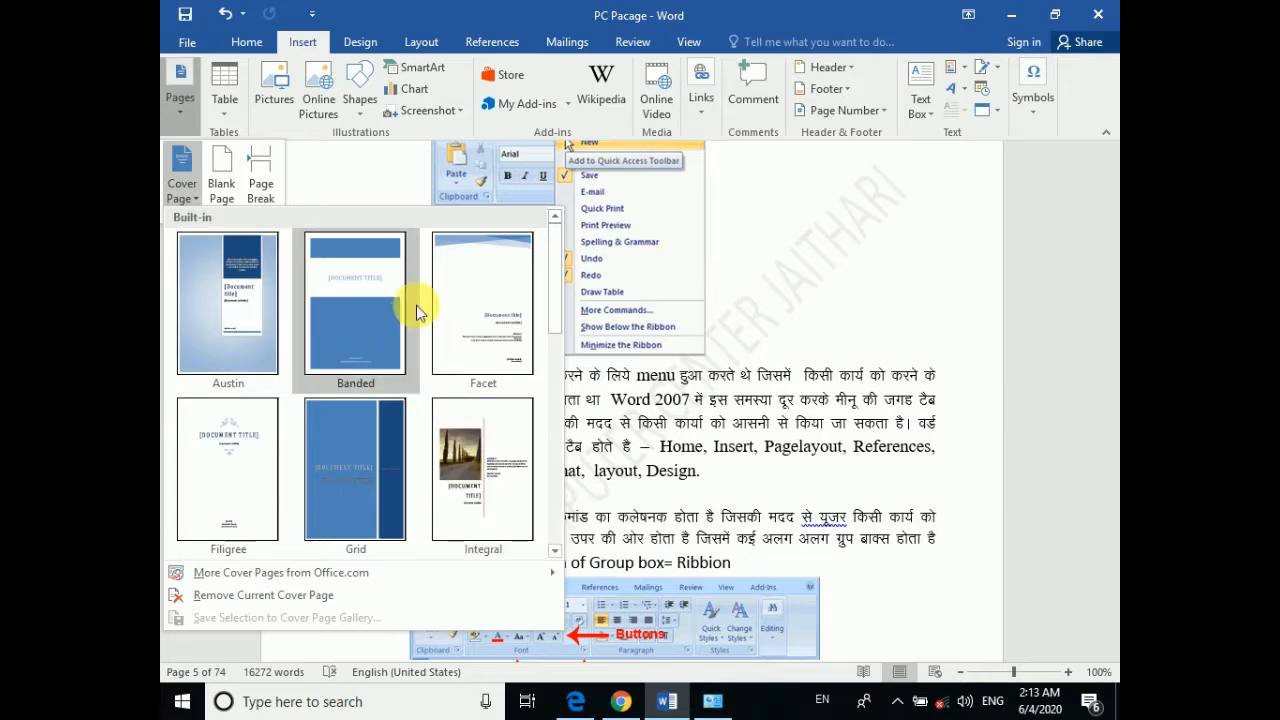
{"action": "left_click_drag", "start_coordinate": [554, 260], "coordinate": [540, 492]}
{"action": "left_click", "coordinate": [223, 491]}
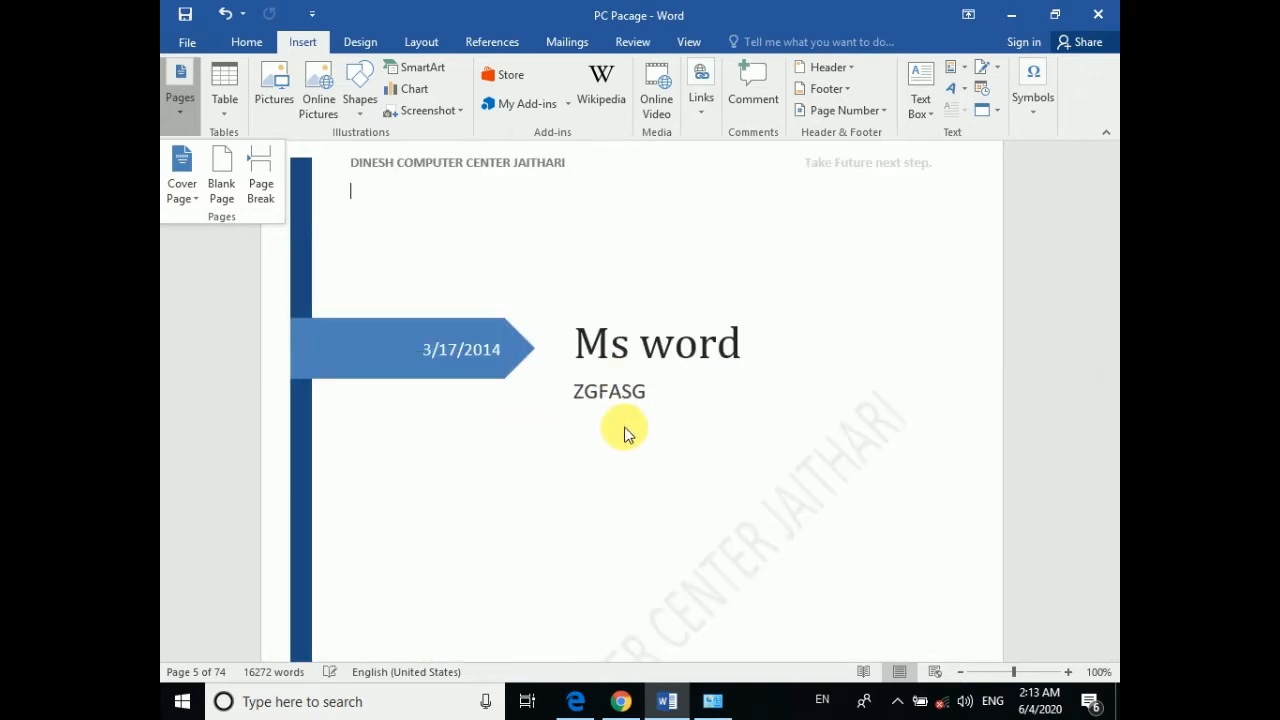
Append 'Word 2019' to the cover title so it reads 'Ms word Word 2019'
{"action": "left_click", "coordinate": [714, 335]}
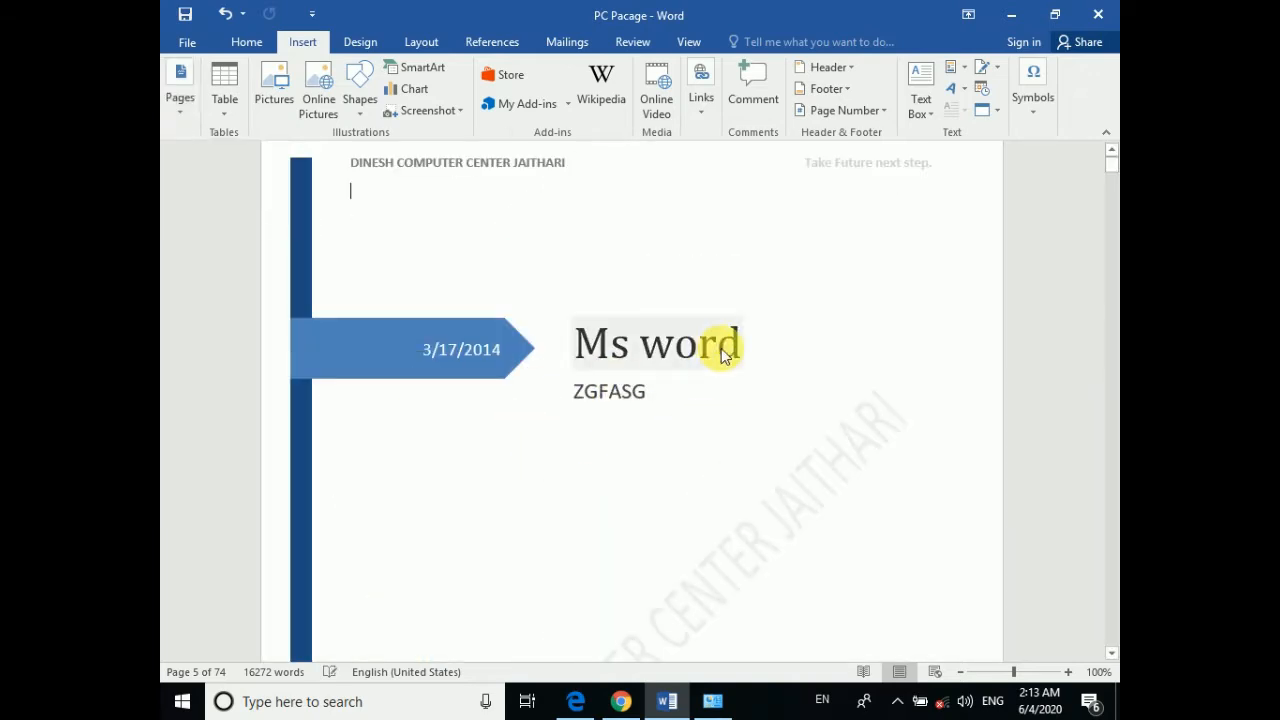
{"action": "left_click", "coordinate": [685, 350]}
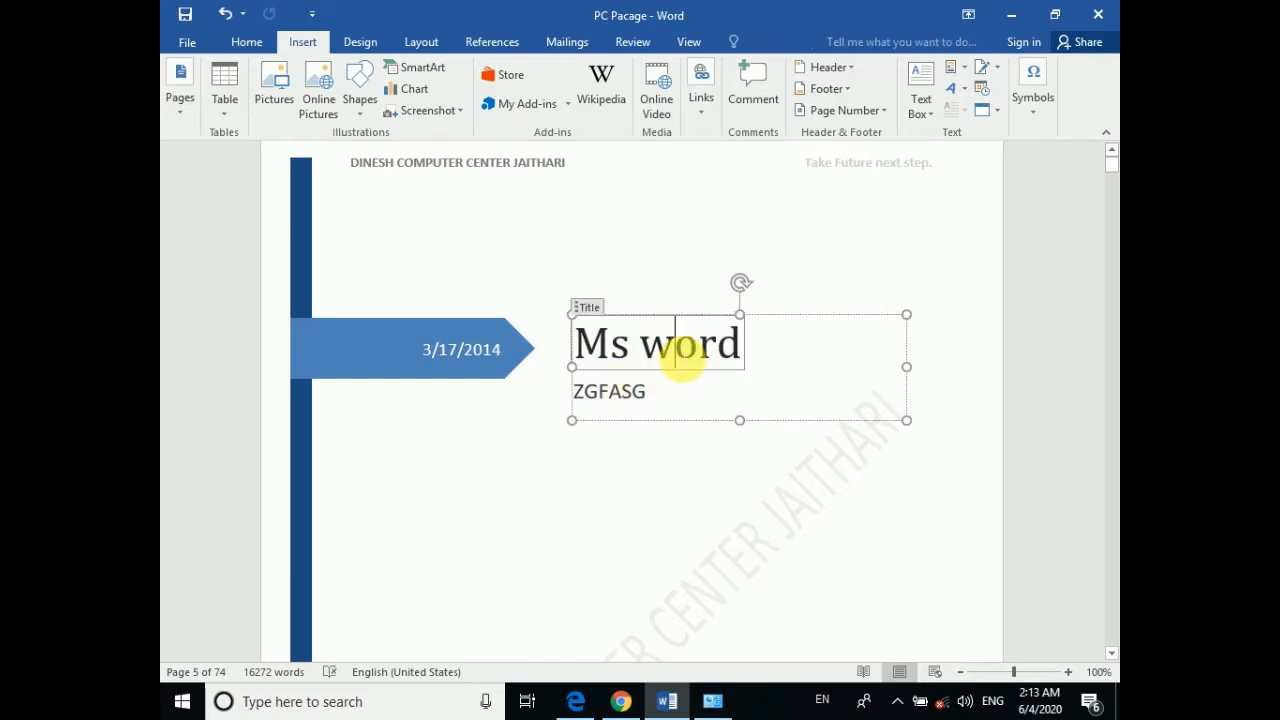
{"action": "type", "text": "Wor"}
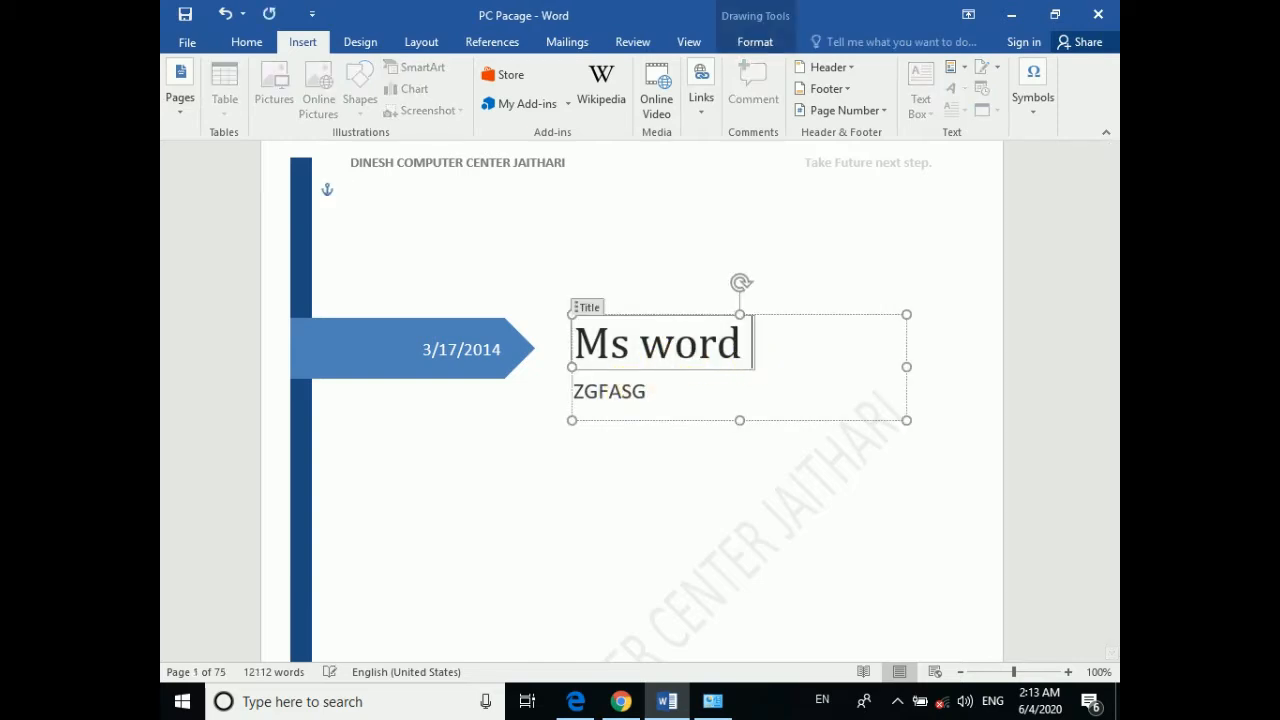
{"action": "type", "text": "d 2019"}
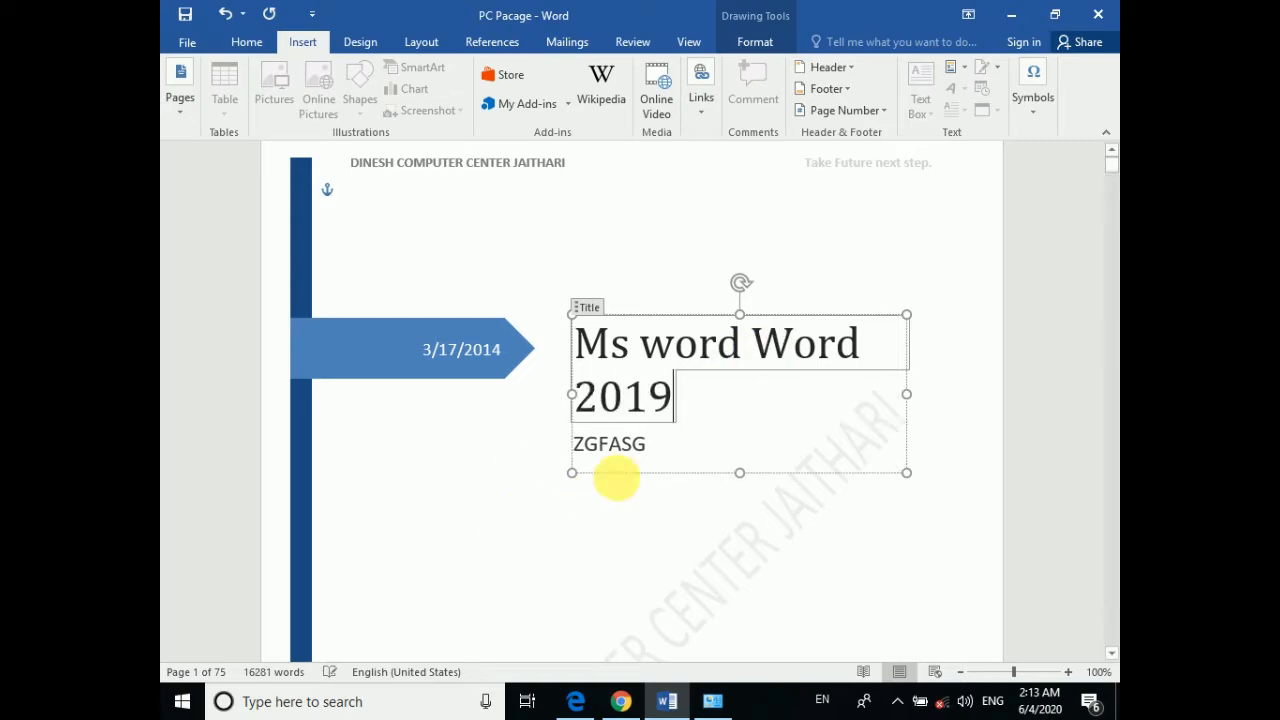
Replace the placeholder subtitle ZGFASG with 'PC-Package'
{"action": "left_click", "coordinate": [621, 444]}
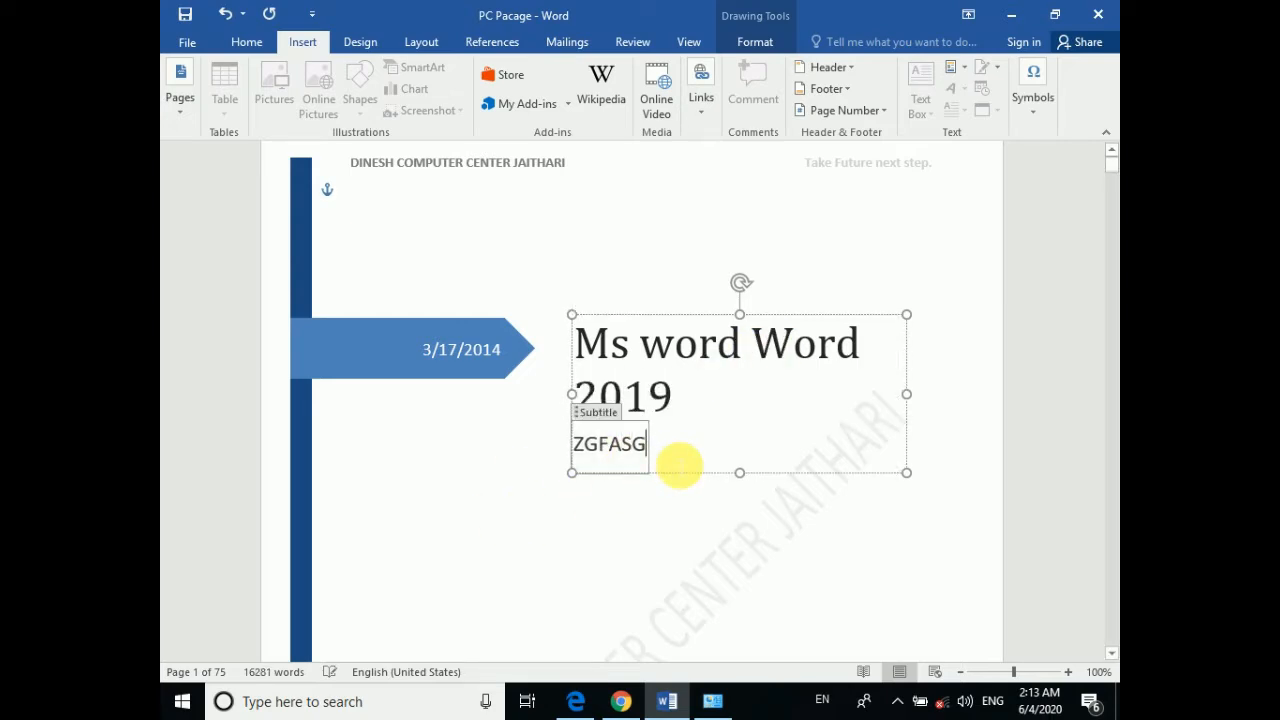
{"action": "key", "text": "BackSpace"}
{"action": "key", "text": "BackSpace"}
{"action": "key", "text": "BackSpace"}
{"action": "key", "text": "BackSpace"}
{"action": "key", "text": "BackSpace"}
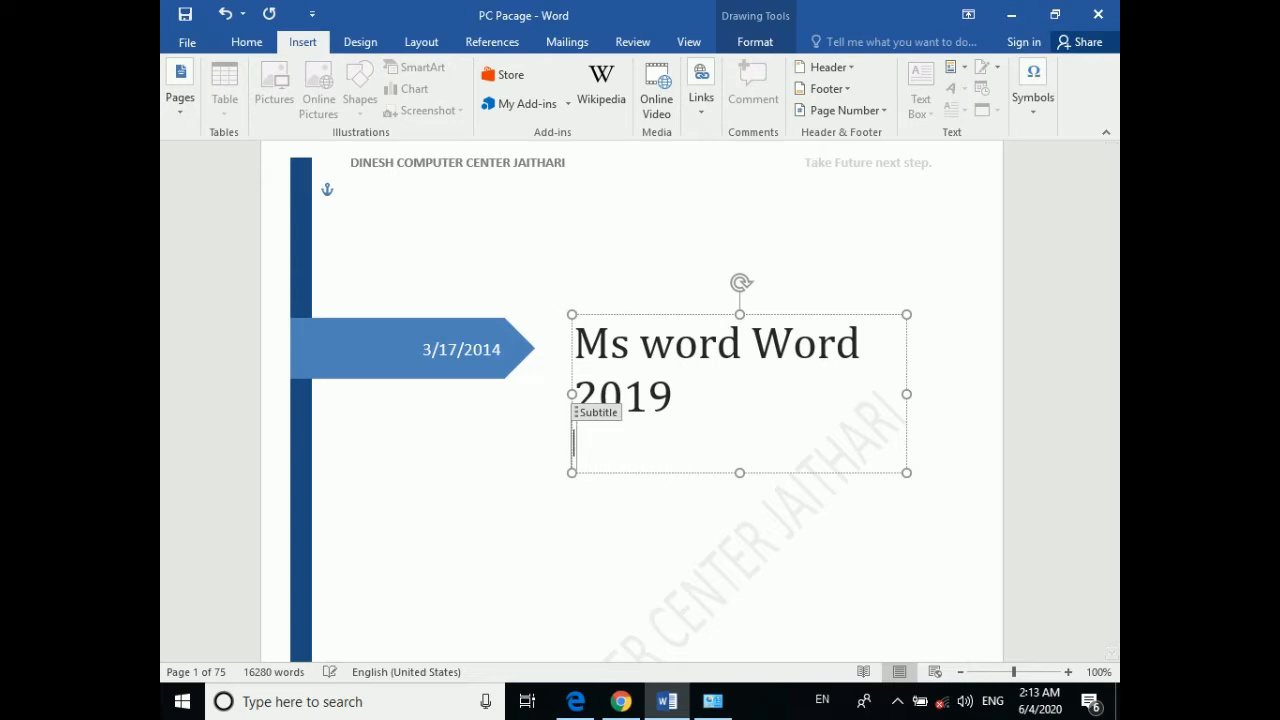
{"action": "type", "text": "PC-Pa"}
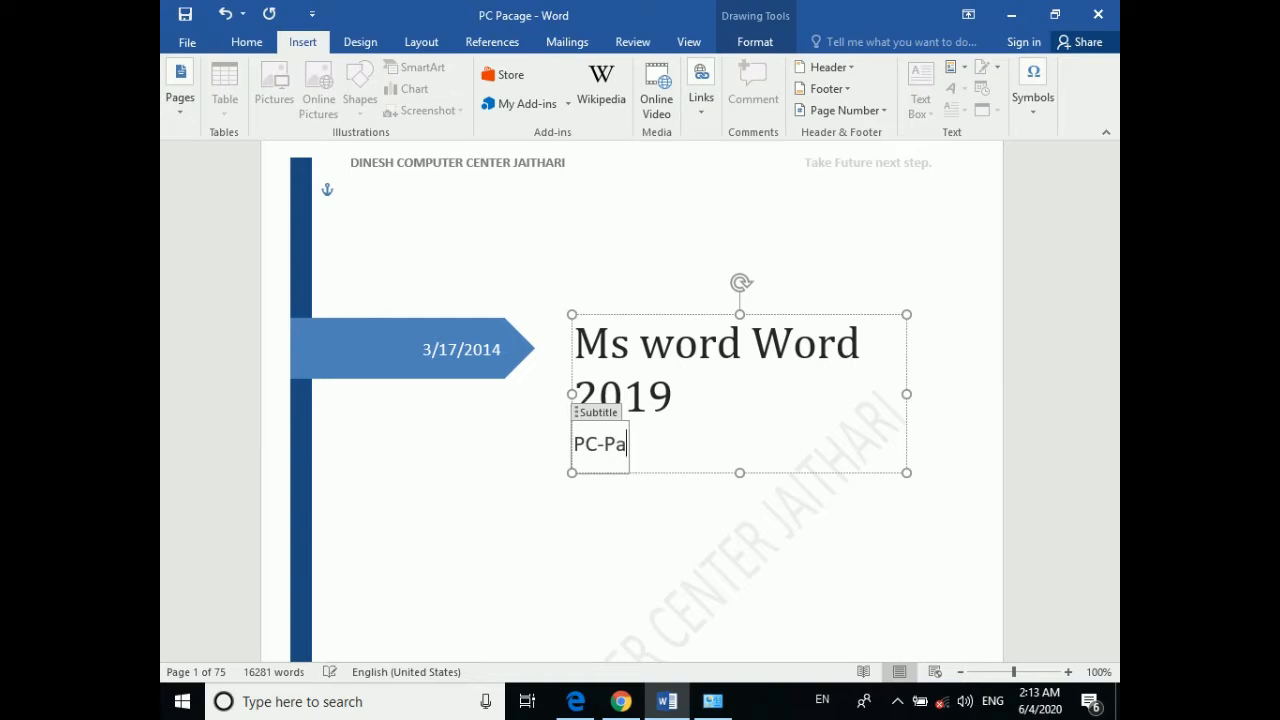
{"action": "type", "text": "ckage"}
{"action": "left_click", "coordinate": [680, 465]}
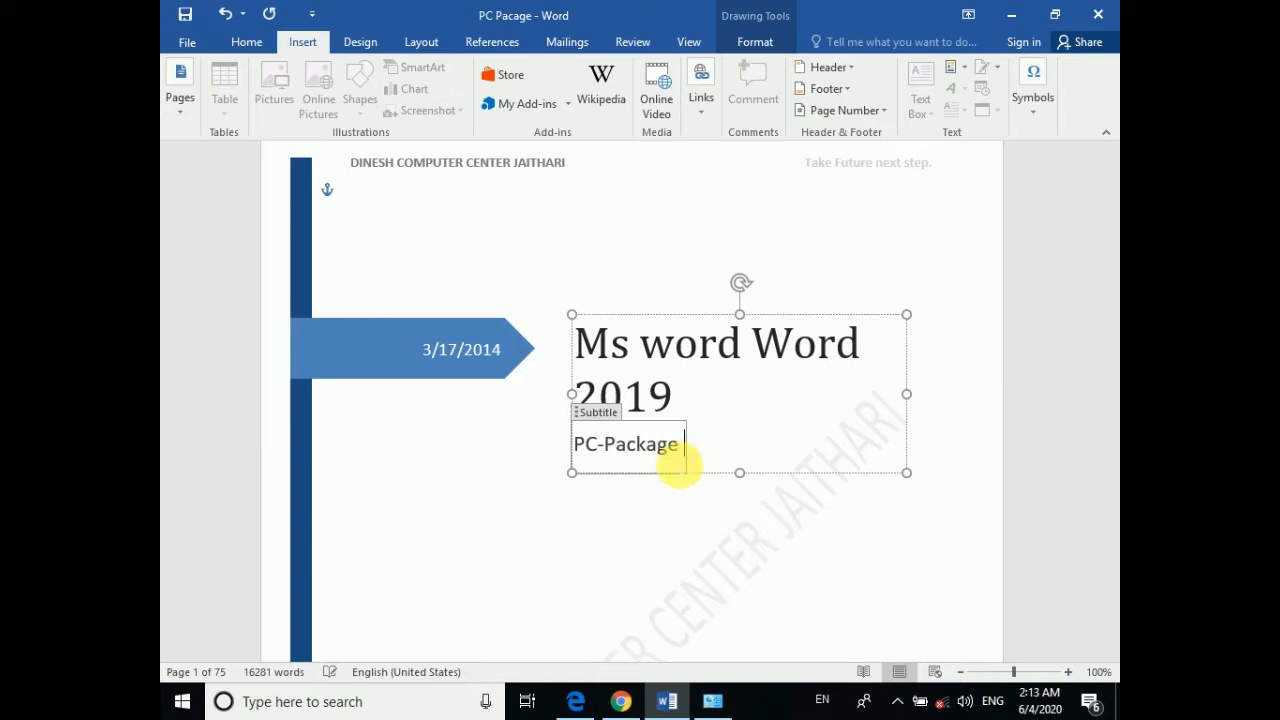
{"action": "key", "text": "BackSpace"}
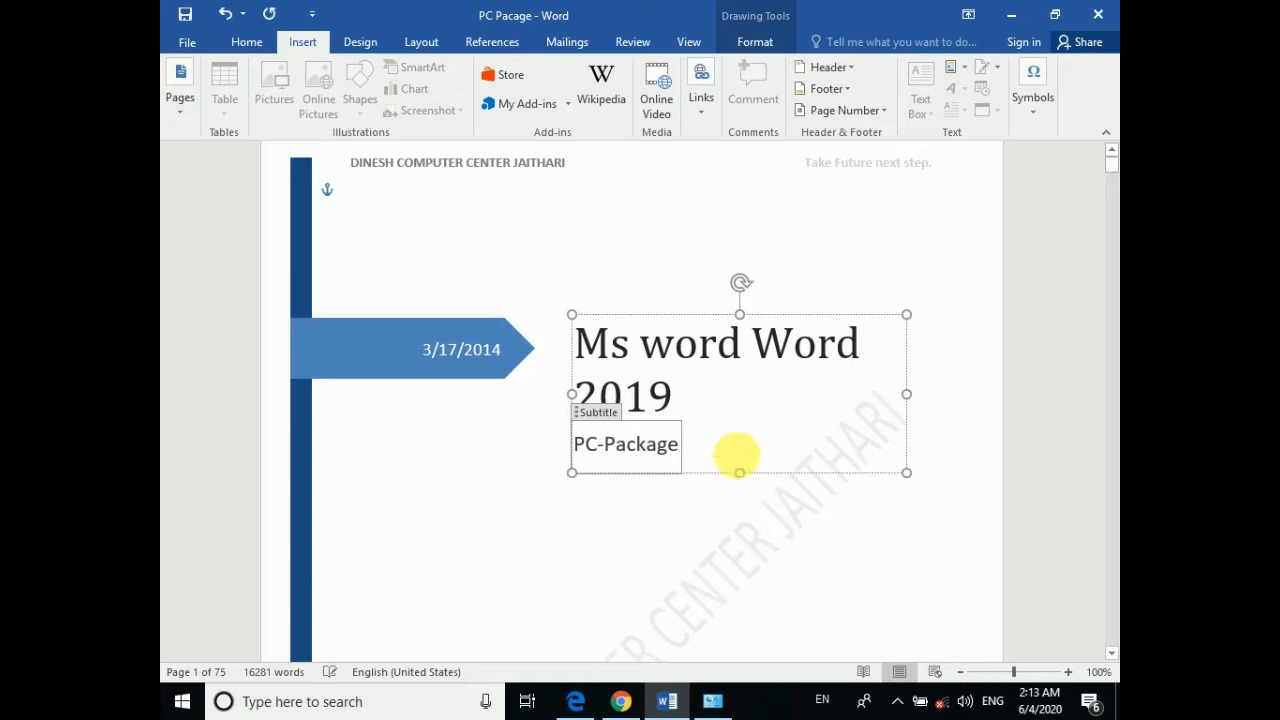
{"action": "left_click", "coordinate": [908, 398]}
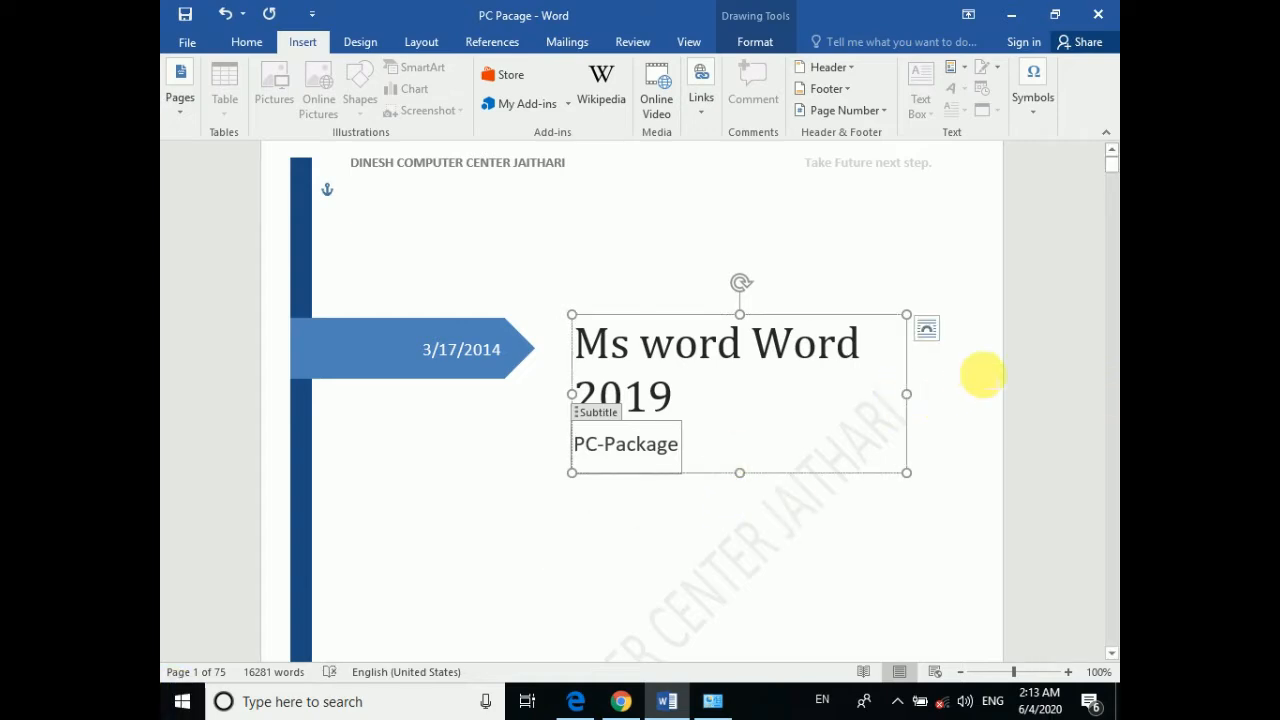
{"action": "left_click", "coordinate": [697, 543]}
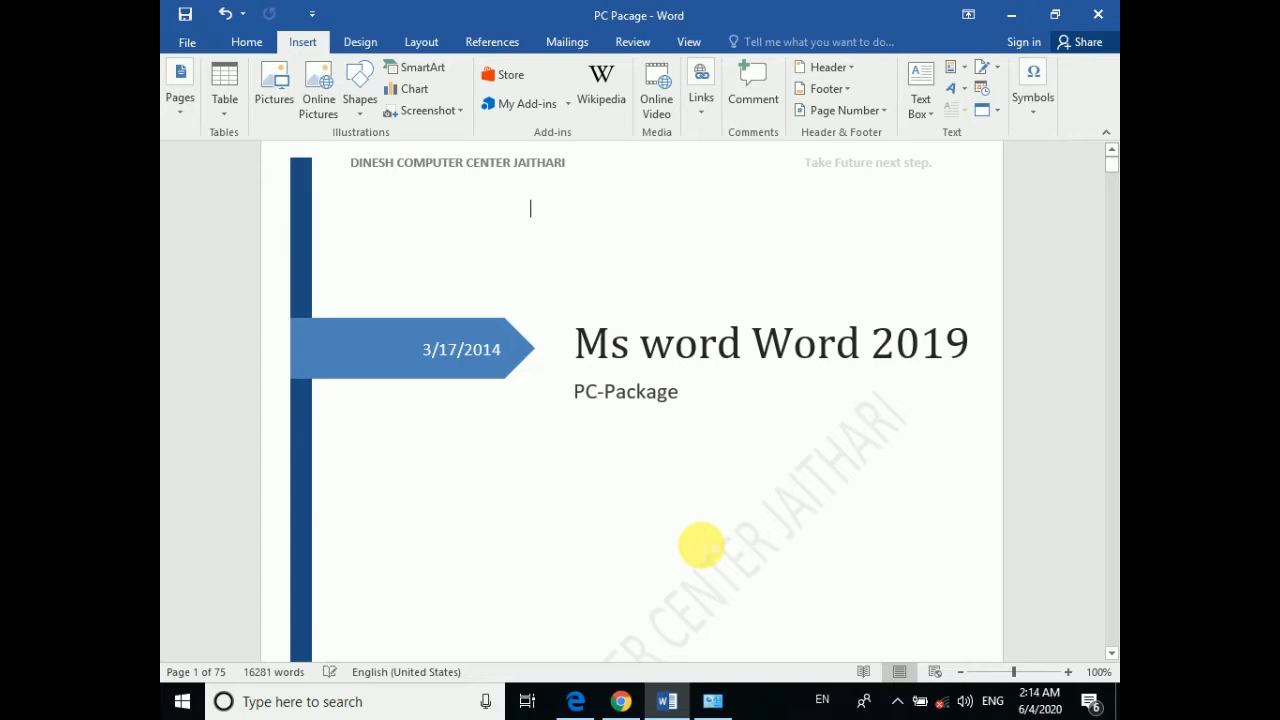
Remove the current cover page so the document opens on the UNIT–II syllabus text
{"action": "left_click", "coordinate": [183, 122]}
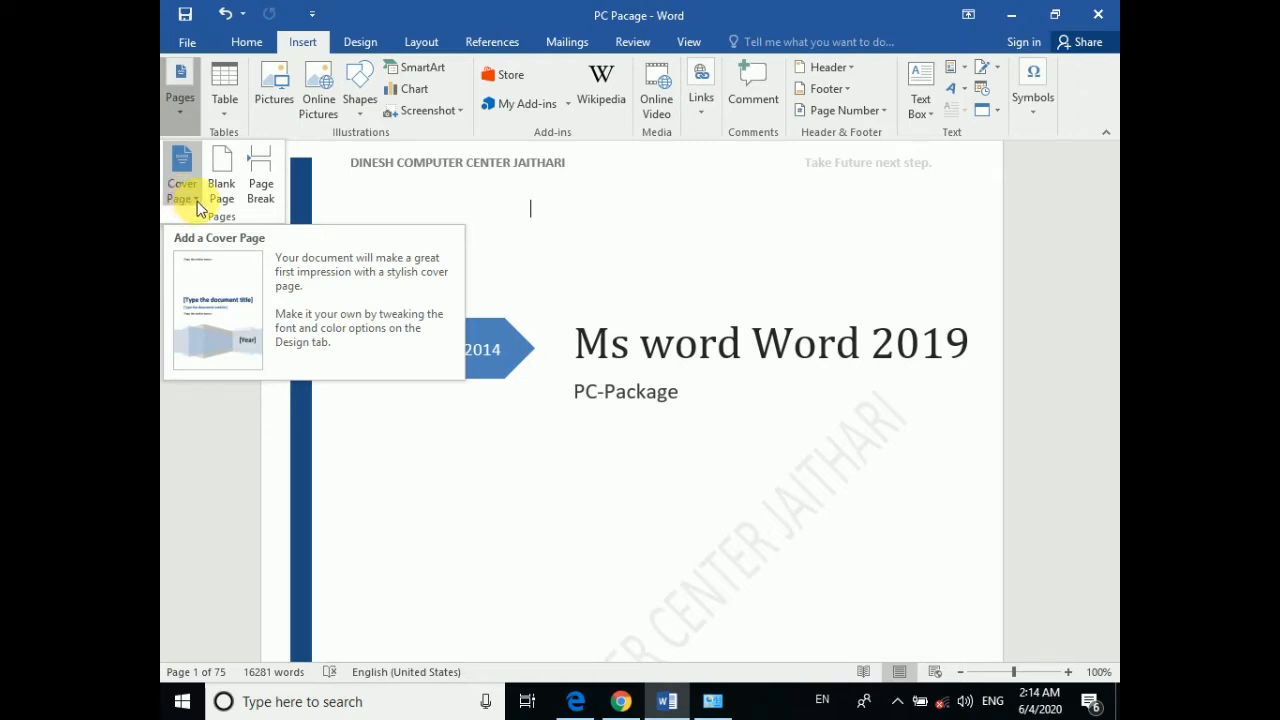
{"action": "left_click", "coordinate": [190, 199]}
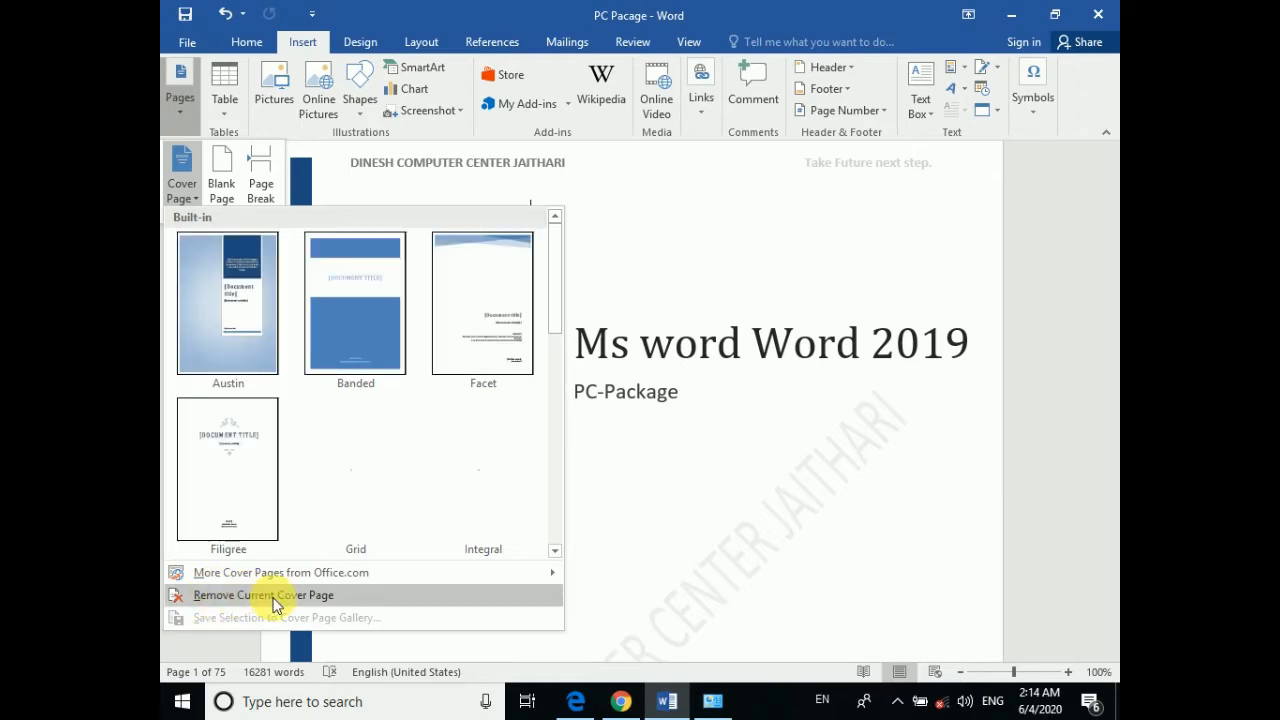
{"action": "left_click", "coordinate": [277, 603]}
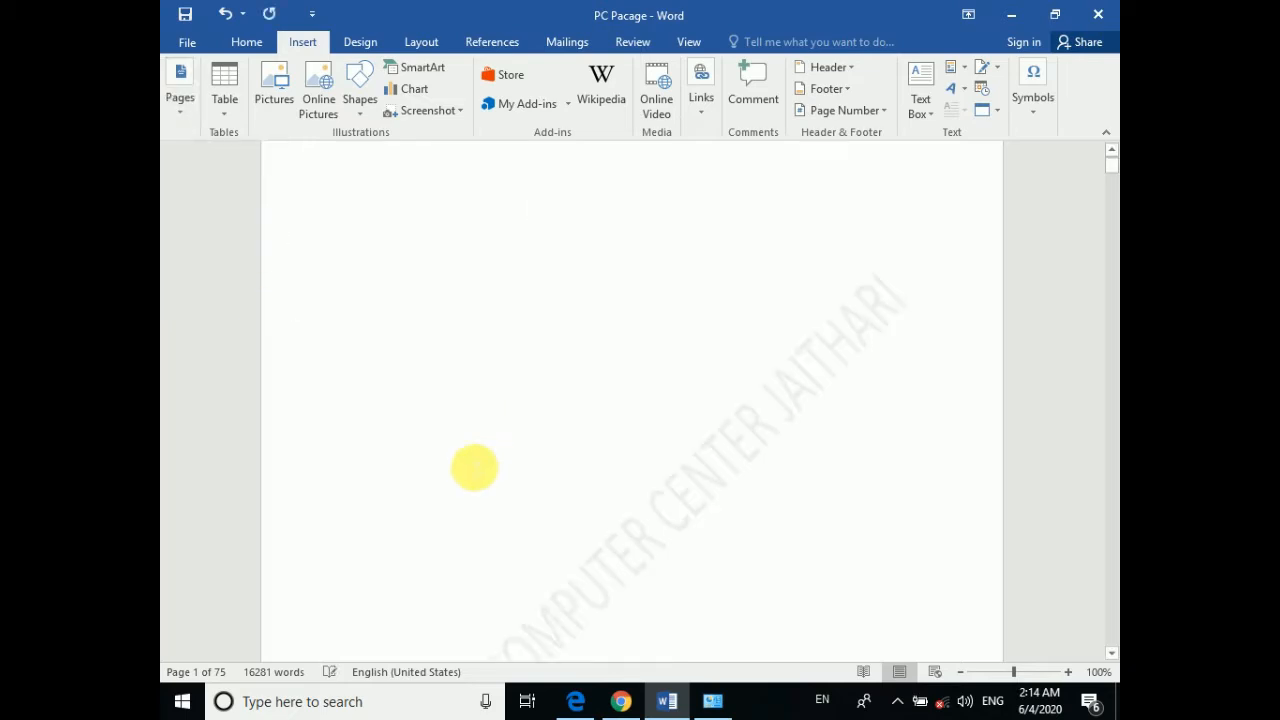
{"action": "scroll", "coordinate": [500, 520], "scroll_direction": "down", "scroll_amount": 15}
{"action": "scroll", "coordinate": [545, 420], "scroll_direction": "down", "scroll_amount": 1}
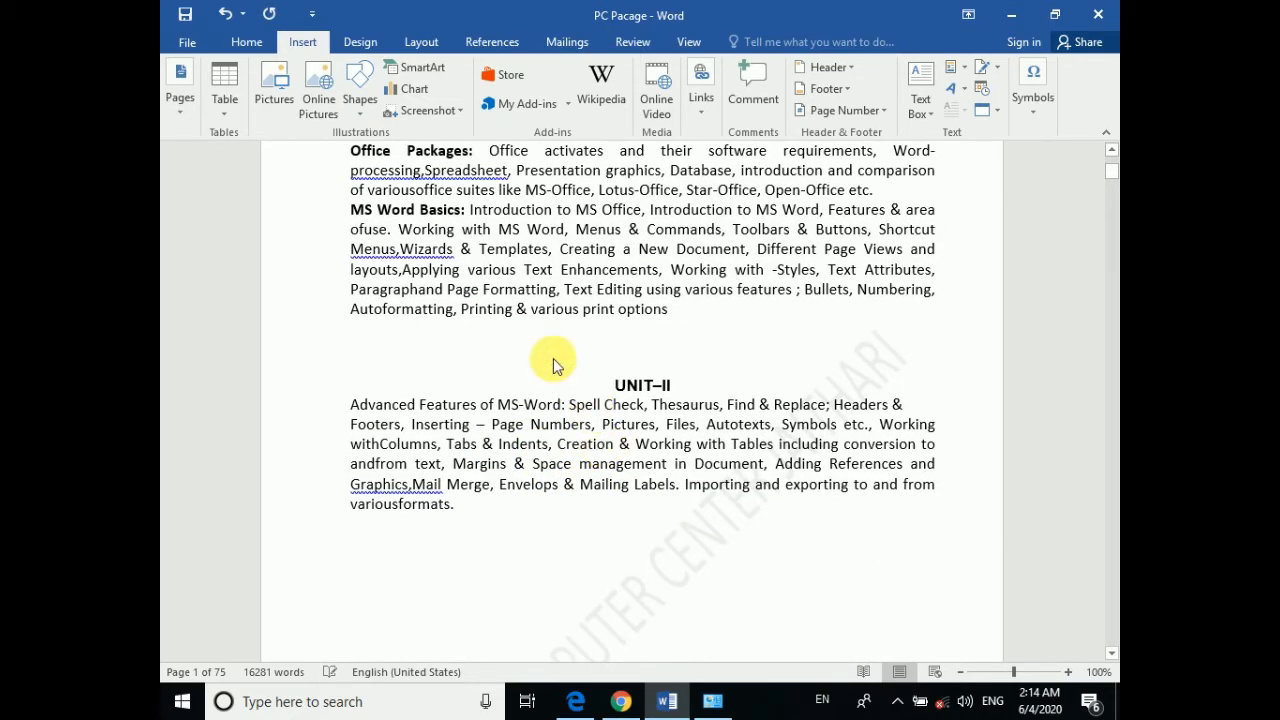
Insert a blank page and then a page break from the Pages options
{"action": "left_click", "coordinate": [180, 112]}
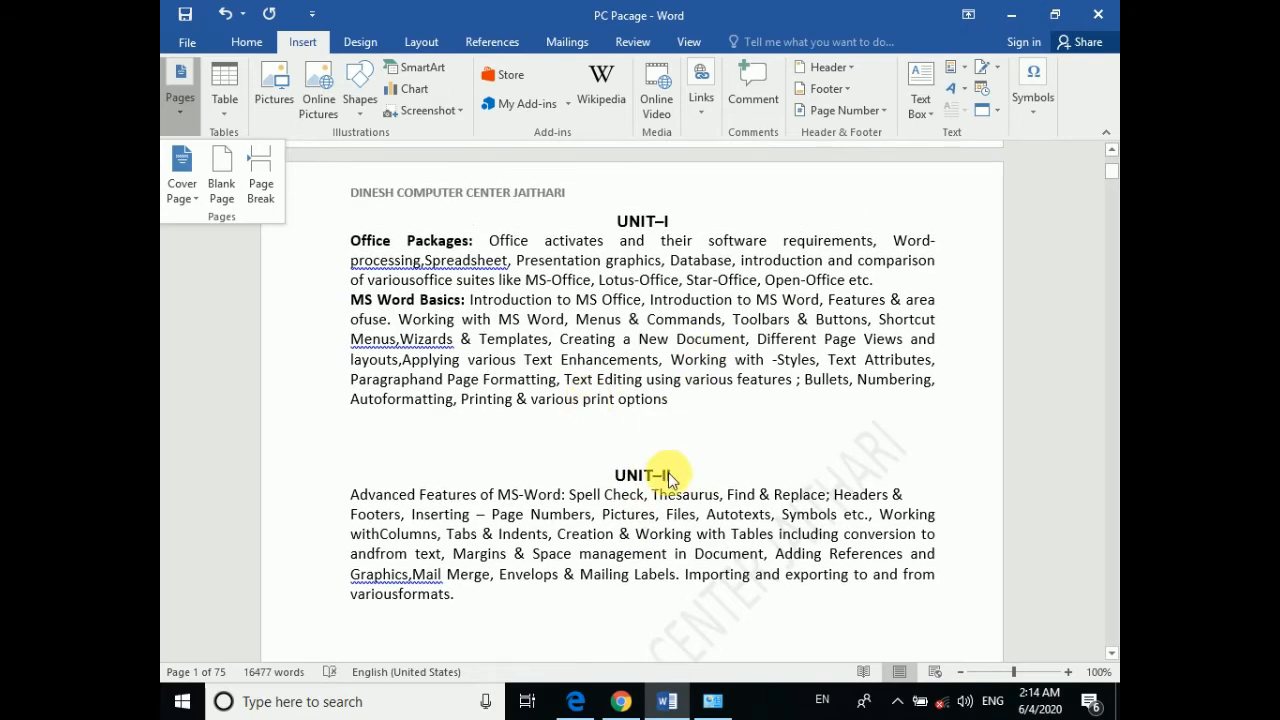
{"action": "scroll", "coordinate": [680, 478], "scroll_direction": "down", "scroll_amount": 1}
{"action": "scroll", "coordinate": [710, 482], "scroll_direction": "down", "scroll_amount": 1}
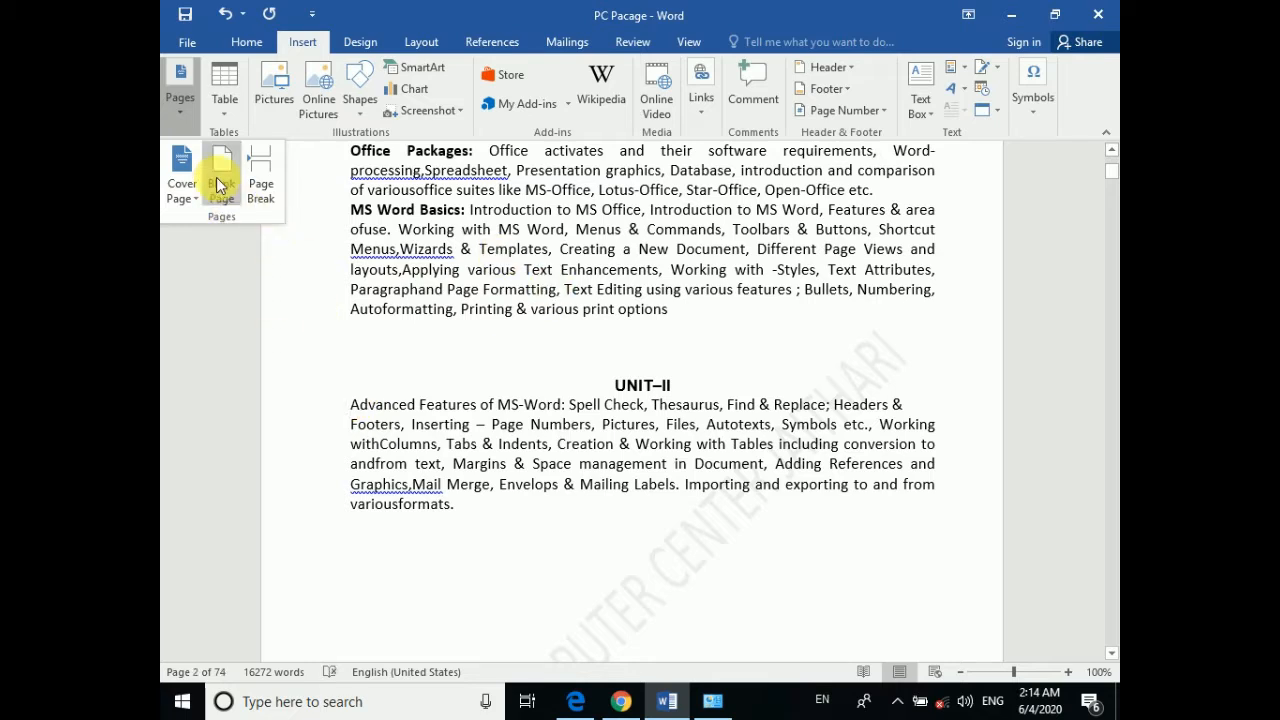
{"action": "left_click", "coordinate": [219, 185]}
{"action": "scroll", "coordinate": [633, 556], "scroll_direction": "down", "scroll_amount": 10}
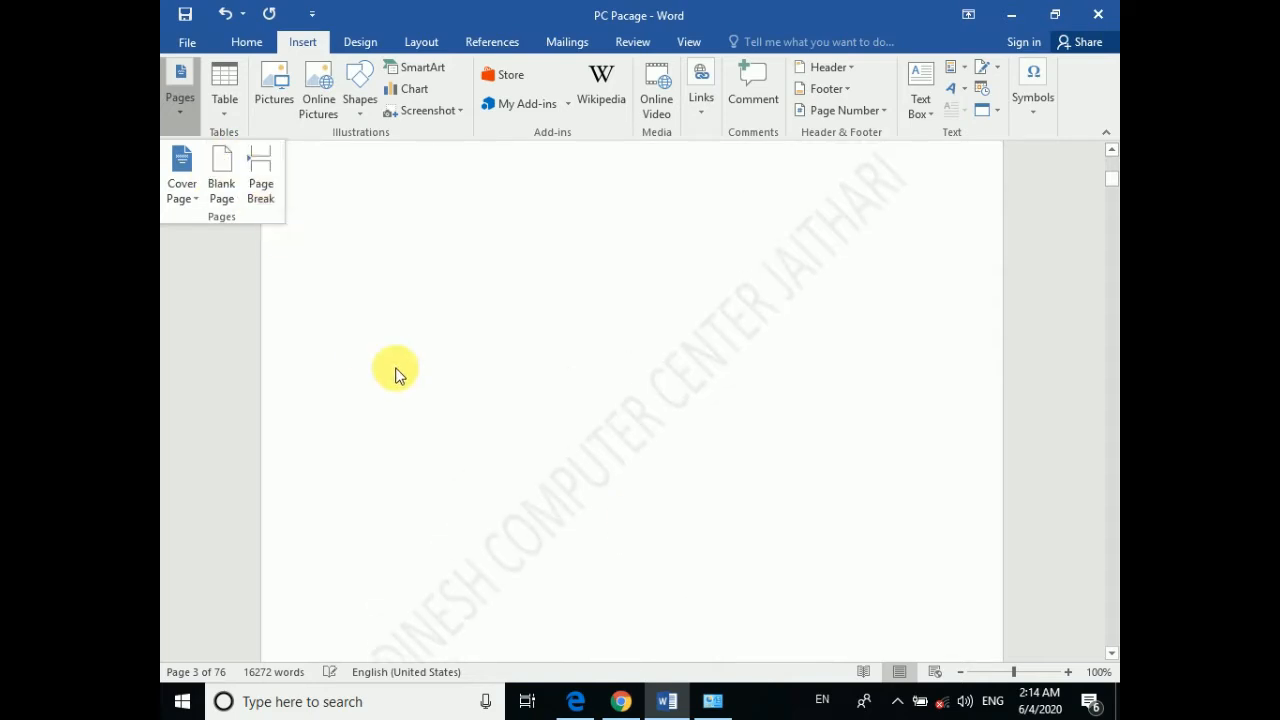
{"action": "scroll", "coordinate": [459, 580], "scroll_direction": "down", "scroll_amount": 3}
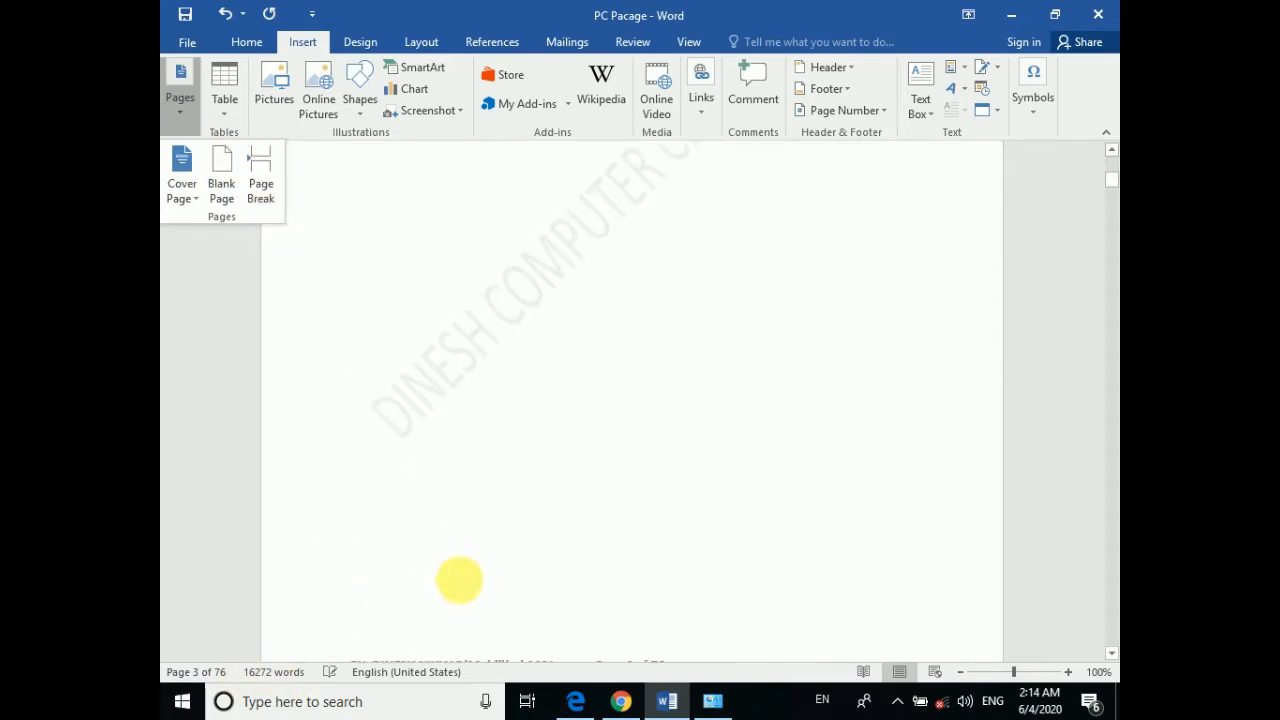
{"action": "scroll", "coordinate": [459, 580], "scroll_direction": "down", "scroll_amount": 1}
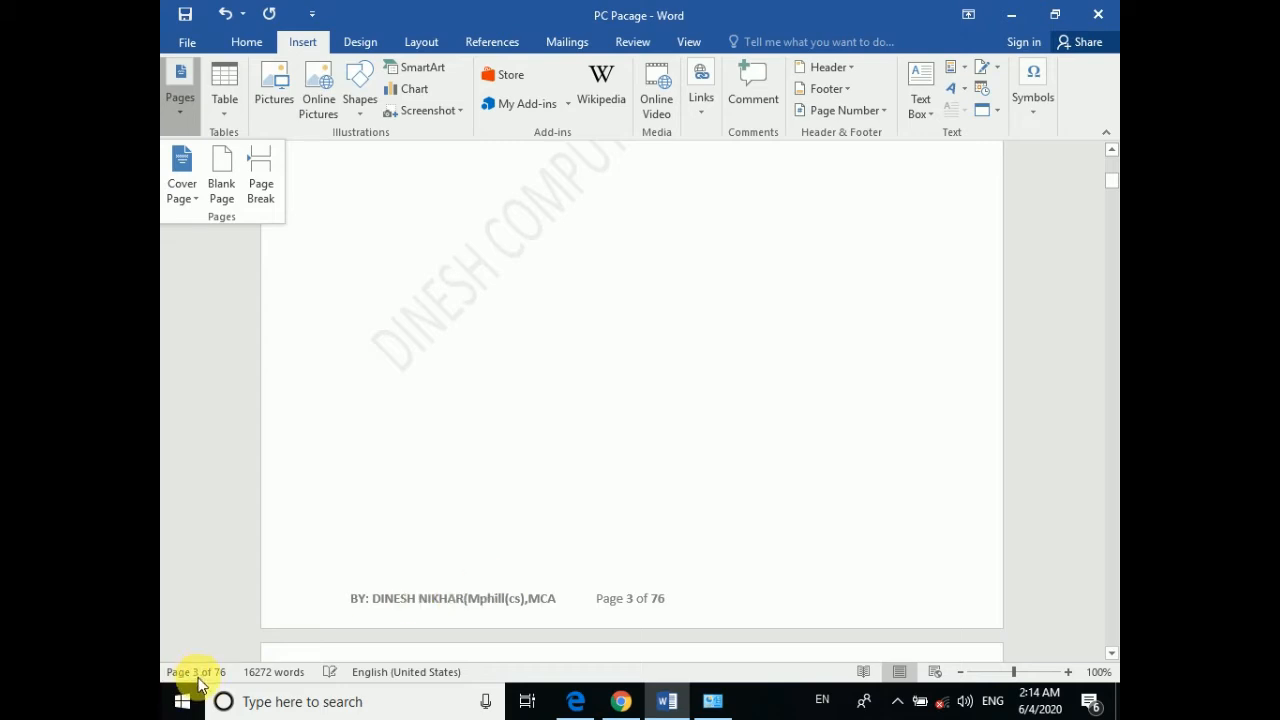
{"action": "left_click", "coordinate": [268, 200]}
Add a Ctrl+Enter page break to start a fresh blank page 4
{"action": "scroll", "coordinate": [268, 200], "scroll_direction": "down", "scroll_amount": 1}
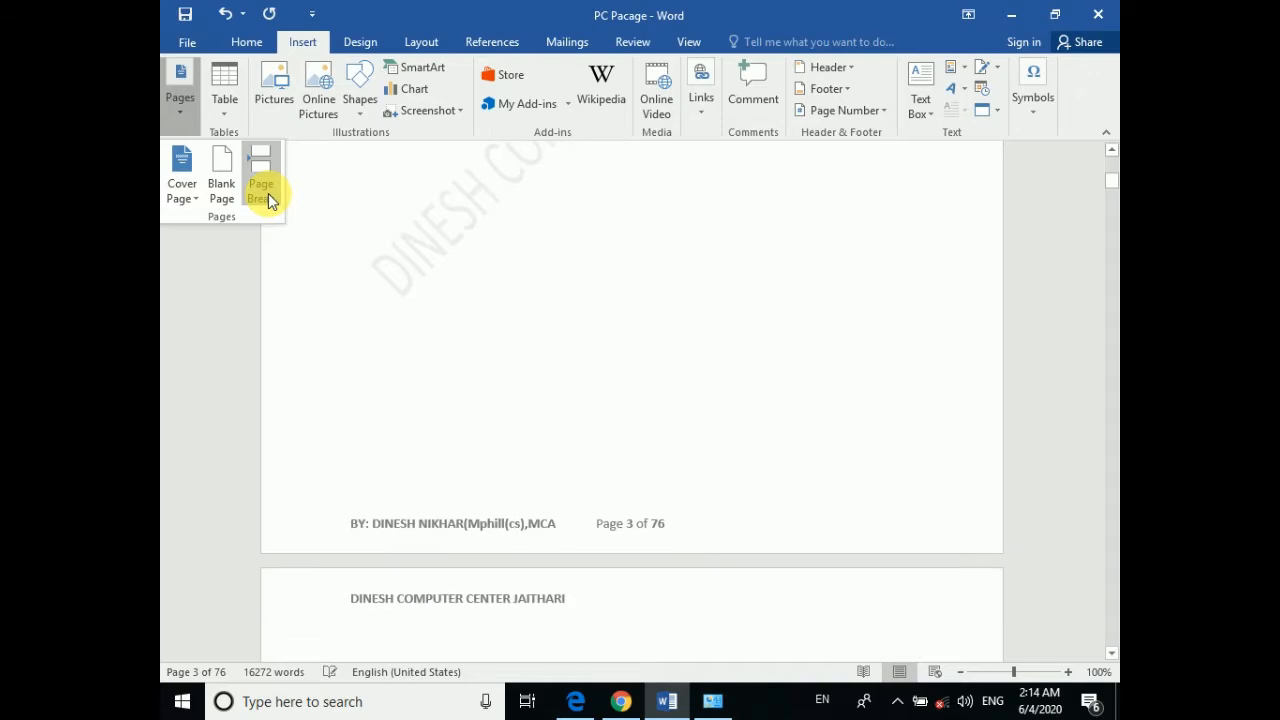
{"action": "scroll", "coordinate": [735, 596], "scroll_direction": "down", "scroll_amount": 4}
{"action": "scroll", "coordinate": [735, 589], "scroll_direction": "down", "scroll_amount": 10}
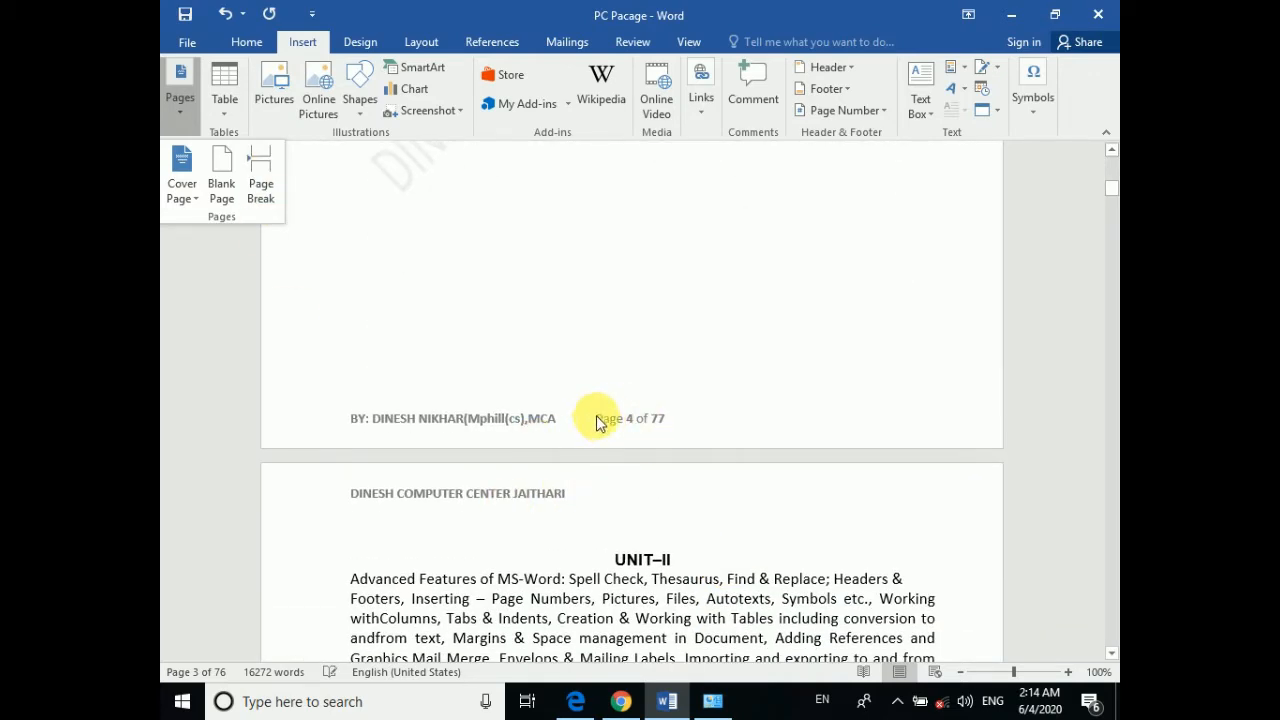
{"action": "scroll", "coordinate": [594, 417], "scroll_direction": "up", "scroll_amount": 3}
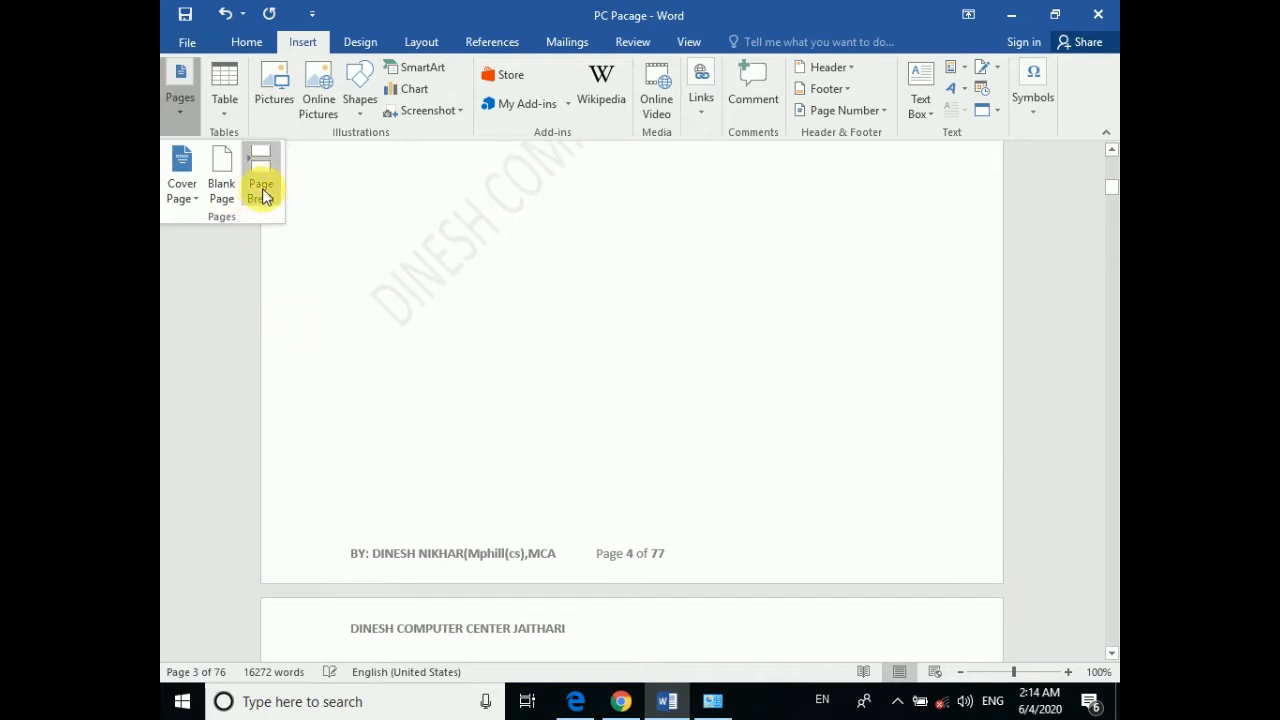
{"action": "left_click", "coordinate": [362, 336]}
{"action": "scroll", "coordinate": [371, 338], "scroll_direction": "up", "scroll_amount": 5}
{"action": "key", "text": "ctrl+Return"}
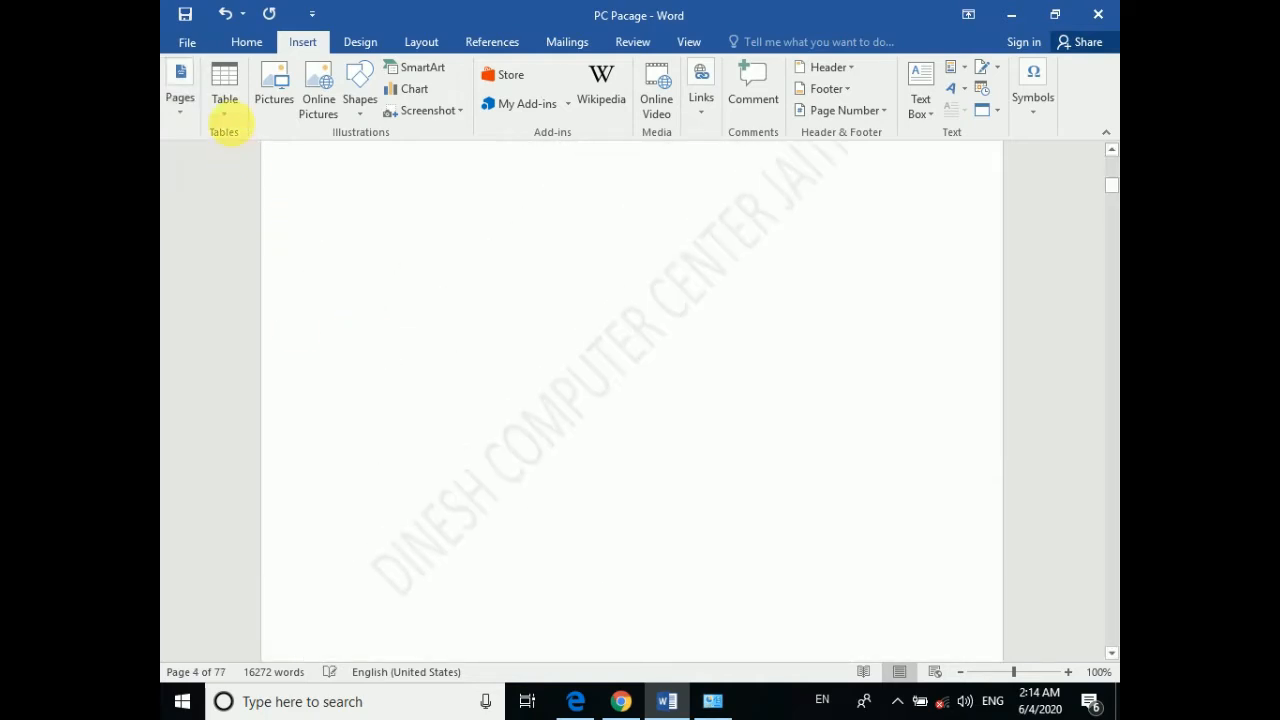
Insert a 4-column by 3-row table and select each of its four columns
{"action": "left_click", "coordinate": [226, 112]}
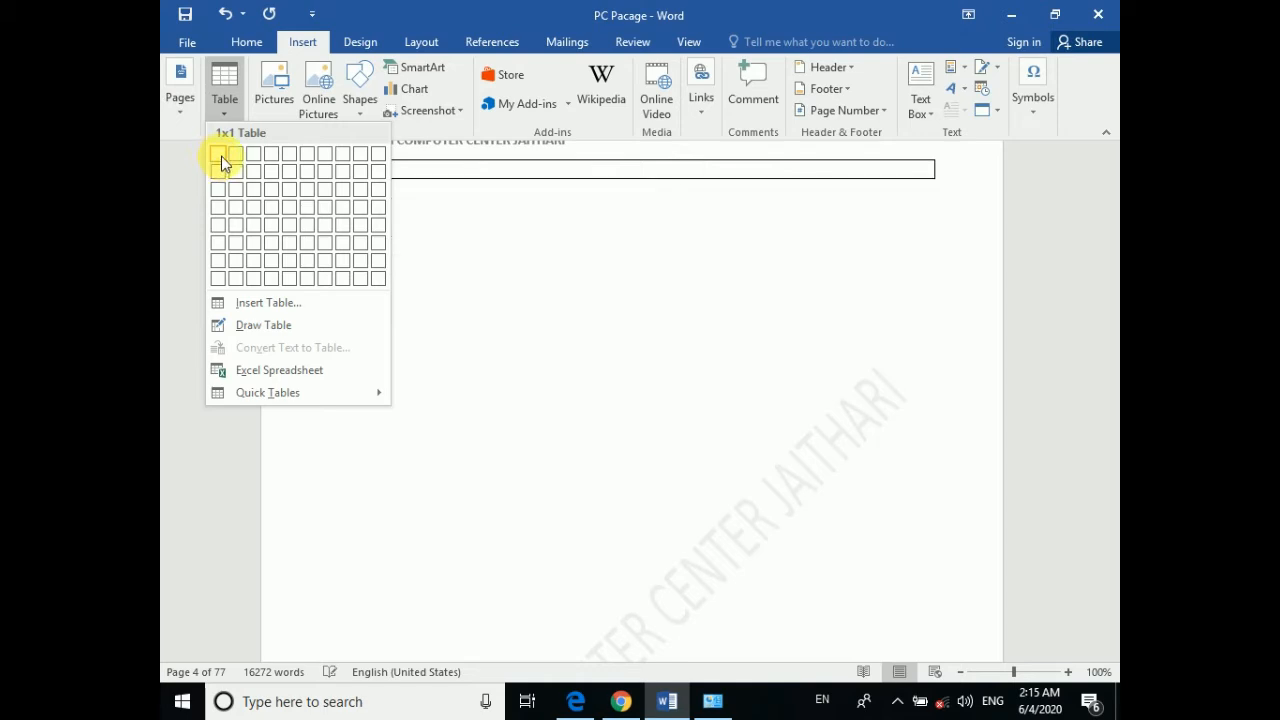
{"action": "left_click", "coordinate": [266, 190]}
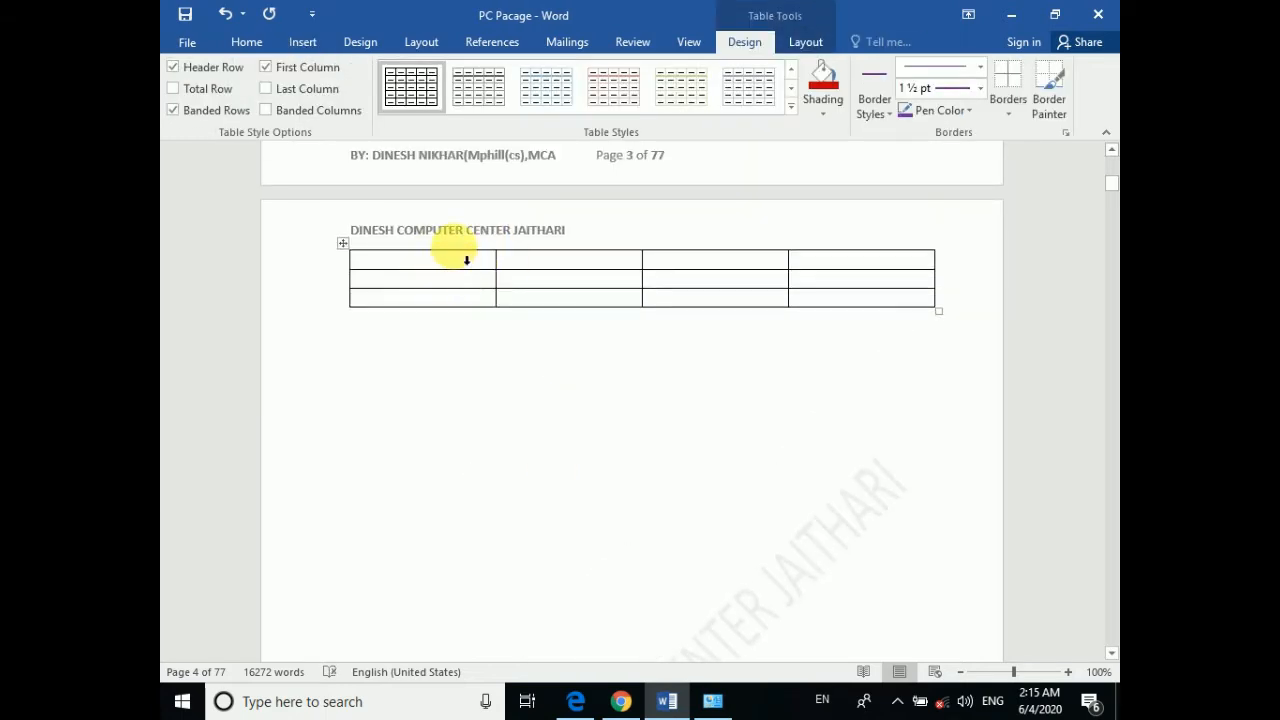
{"action": "left_click", "coordinate": [466, 258]}
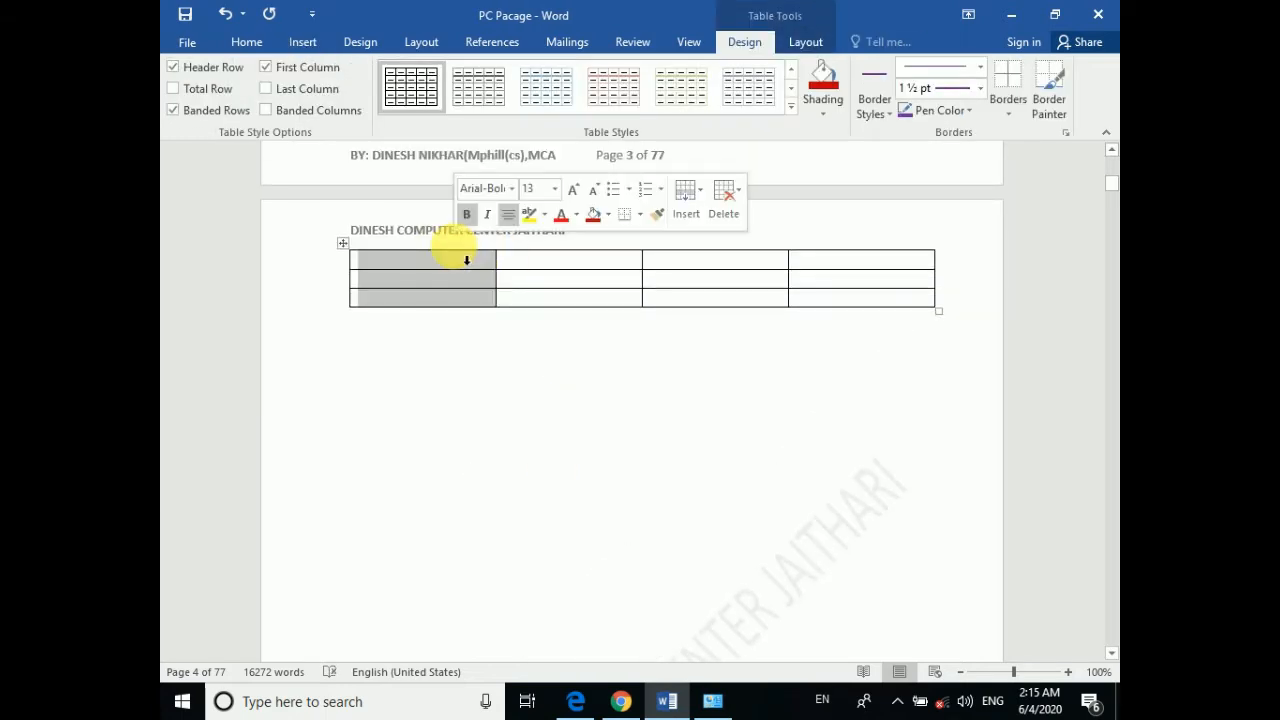
{"action": "left_click", "coordinate": [554, 263]}
{"action": "left_click", "coordinate": [702, 261]}
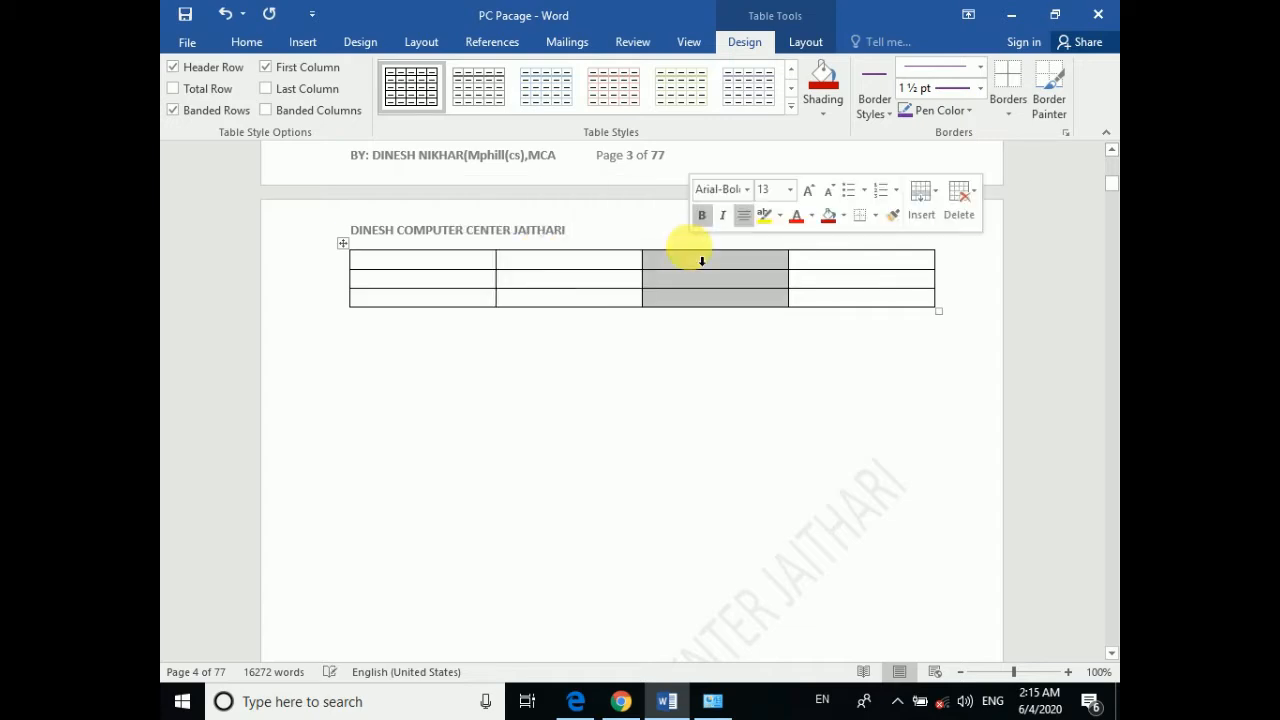
{"action": "left_click", "coordinate": [829, 257]}
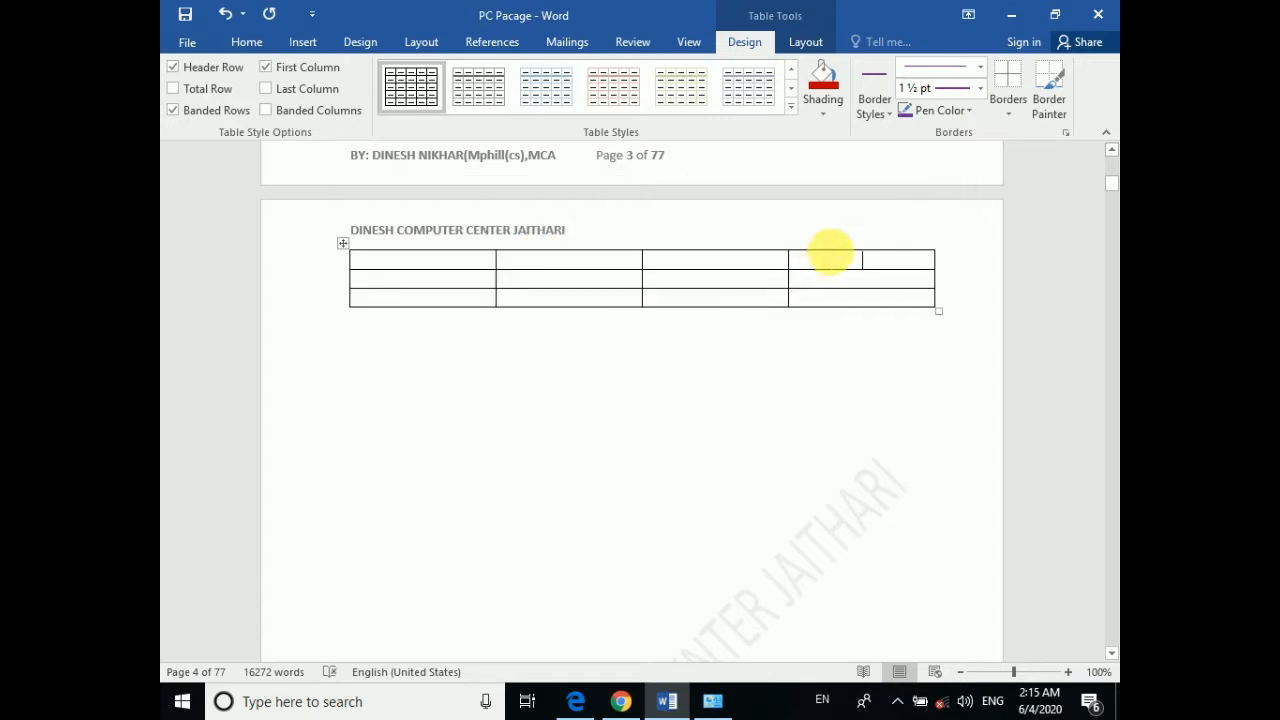
{"action": "left_click", "coordinate": [845, 262]}
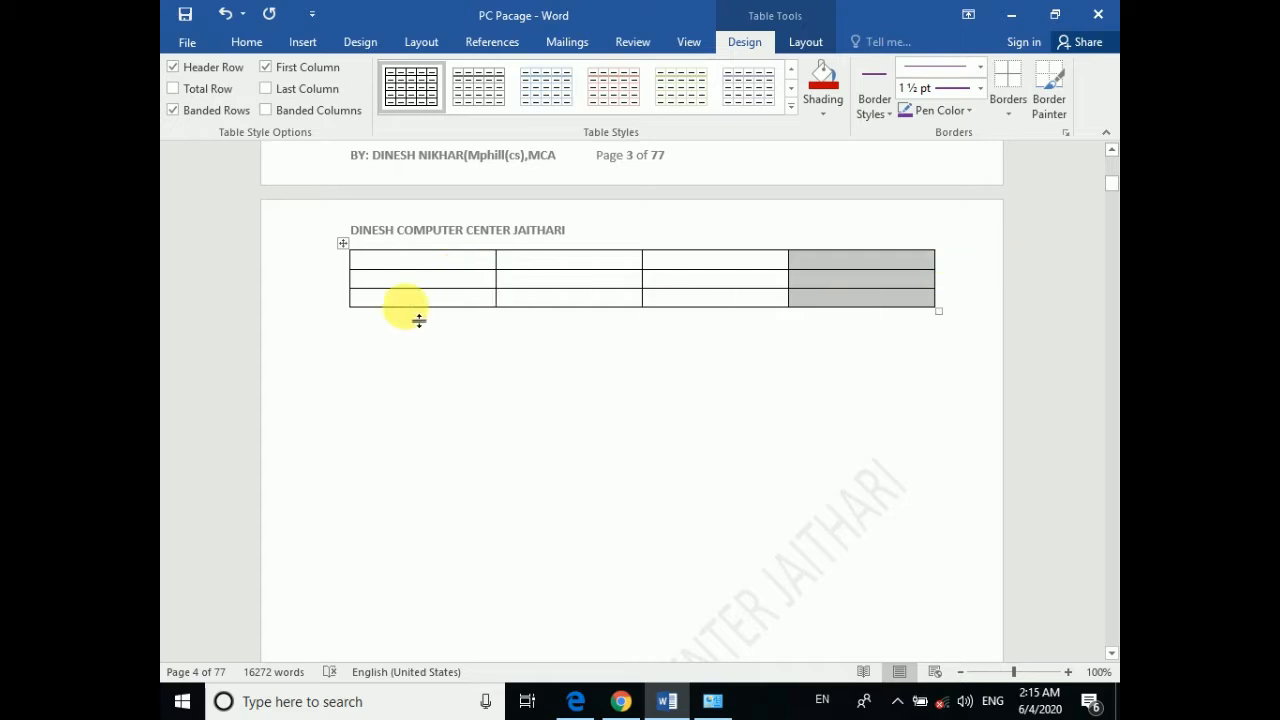
Select each table row, then the whole table, and turn off bold
{"action": "left_click", "coordinate": [363, 264]}
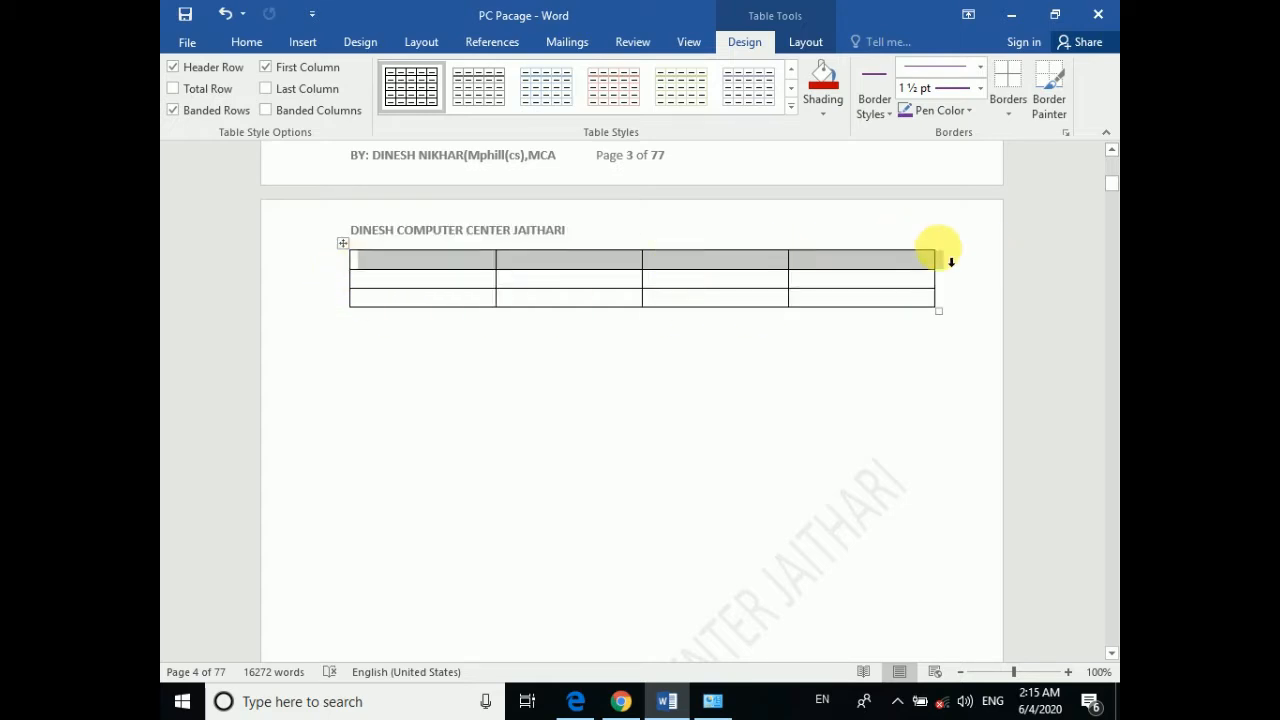
{"action": "left_click", "coordinate": [358, 288]}
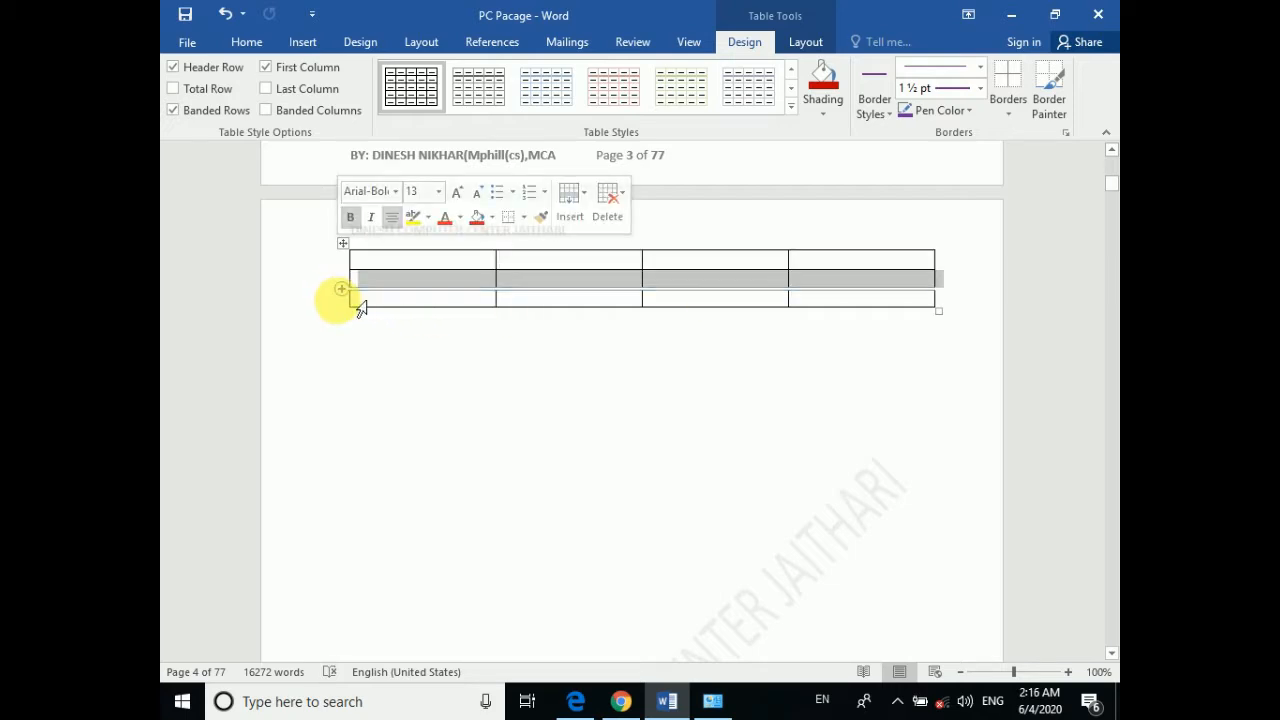
{"action": "left_click", "coordinate": [358, 297]}
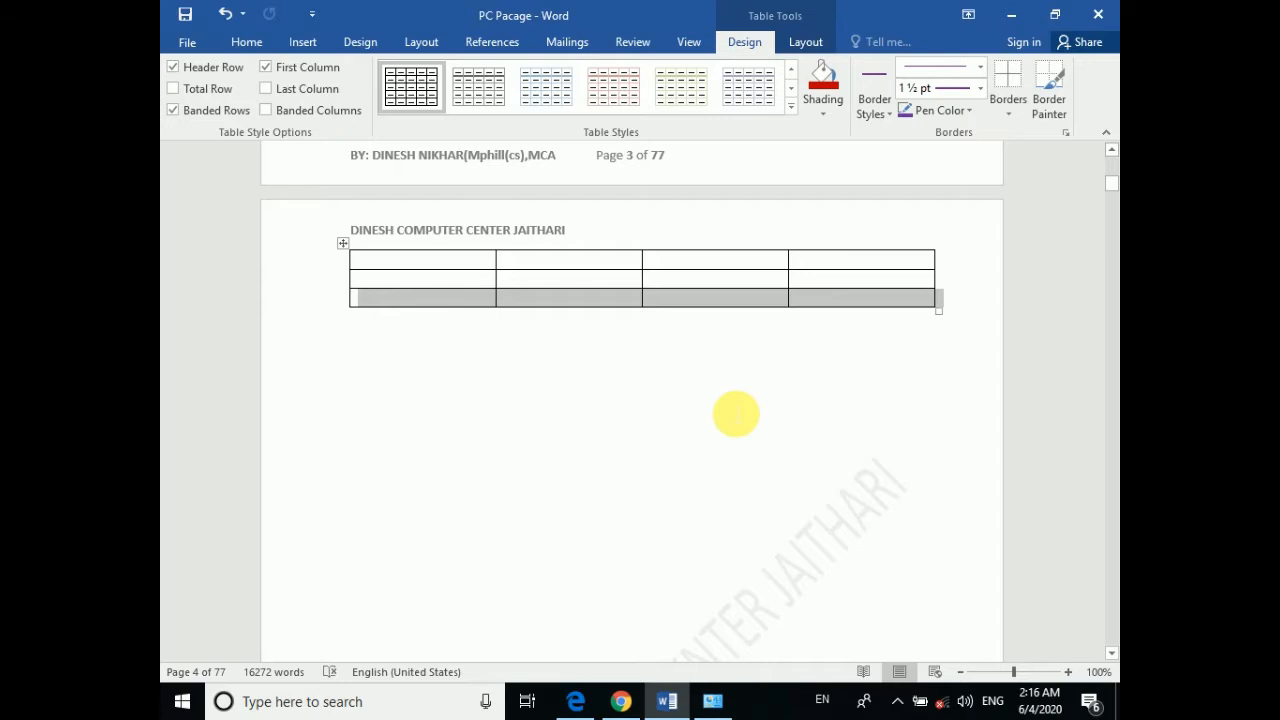
{"action": "left_click", "coordinate": [529, 337]}
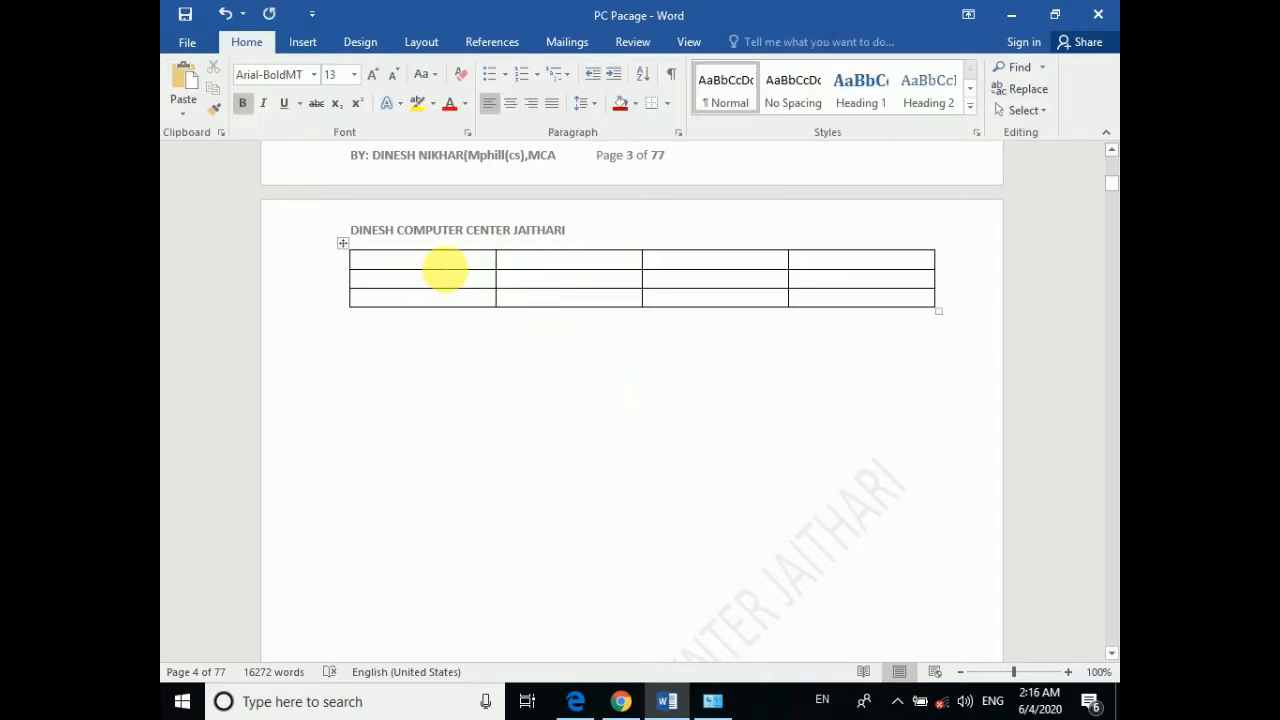
{"action": "left_click", "coordinate": [424, 260]}
{"action": "left_click", "coordinate": [342, 244]}
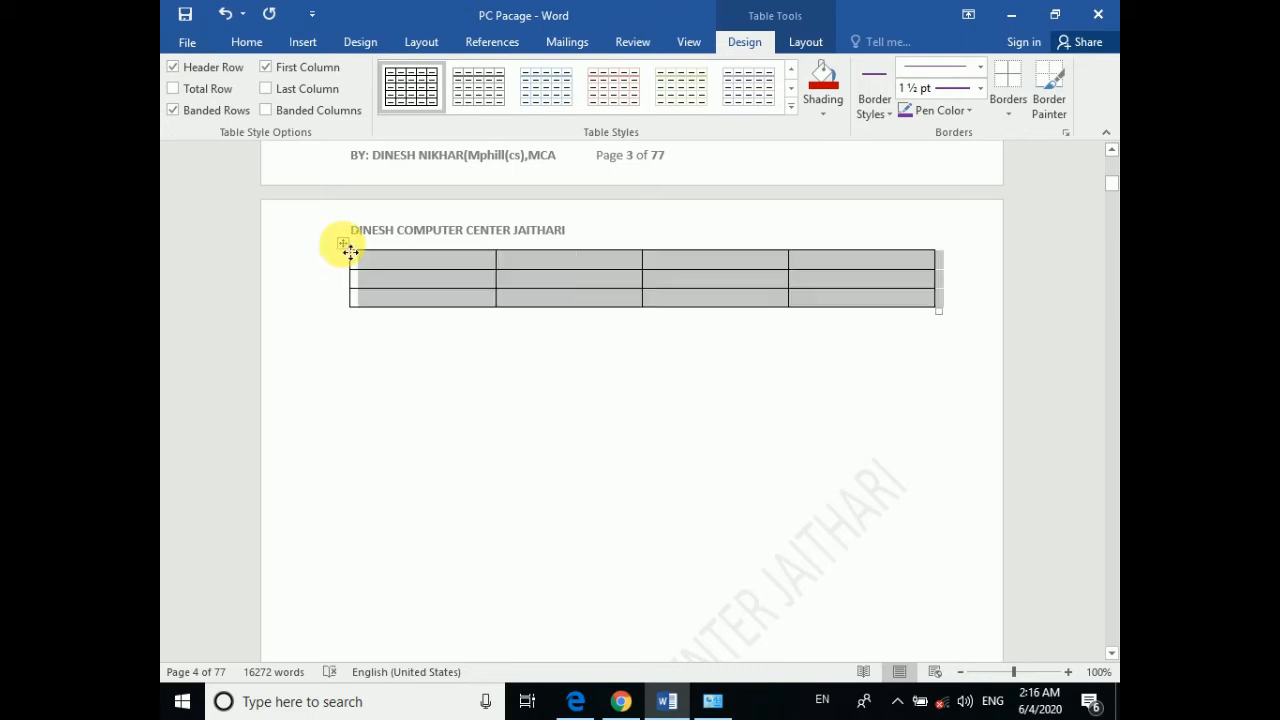
{"action": "left_click", "coordinate": [247, 42]}
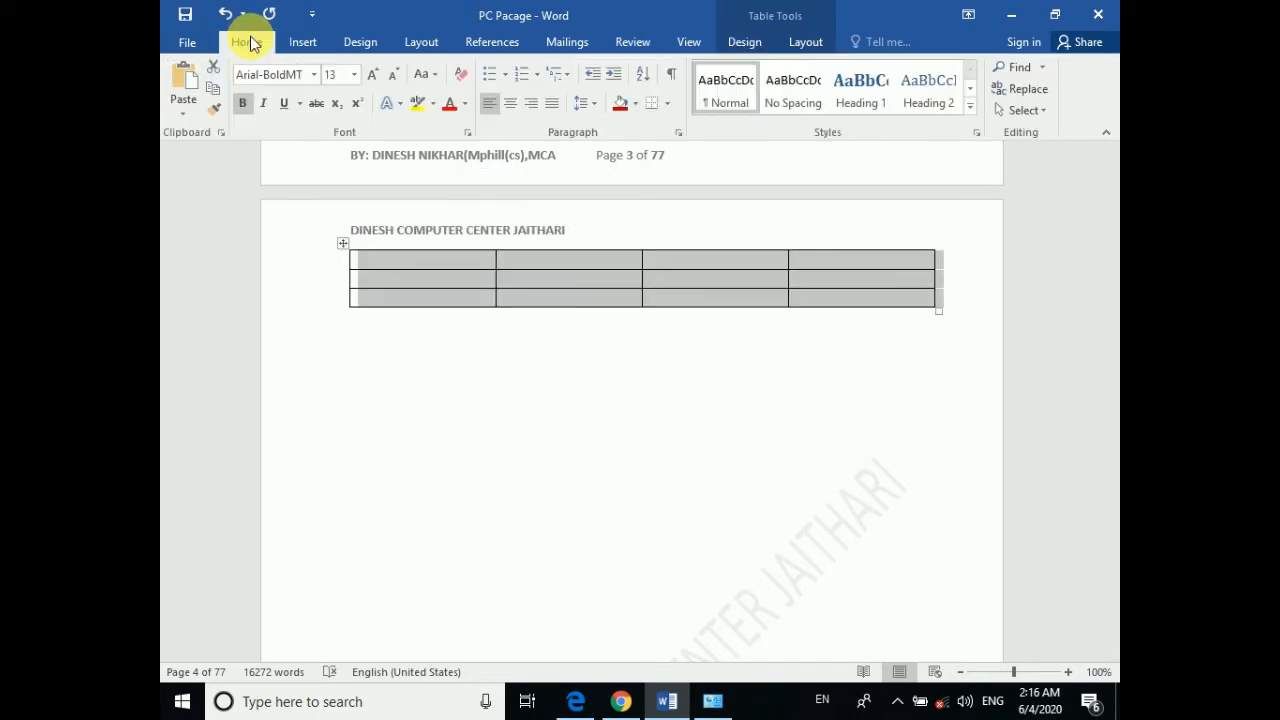
{"action": "left_click", "coordinate": [242, 103]}
Type the header row: Sn, Name, Address, Course
{"action": "left_click", "coordinate": [408, 262]}
{"action": "left_click", "coordinate": [408, 262]}
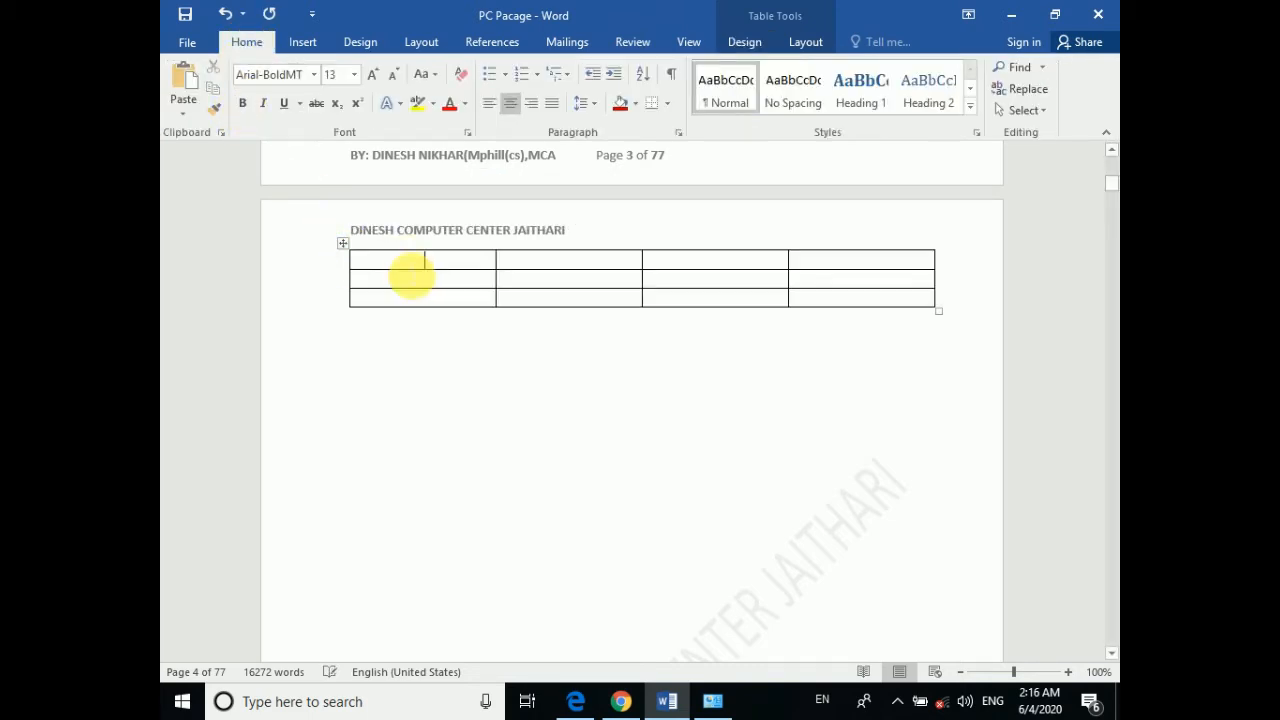
{"action": "type", "text": "Sn"}
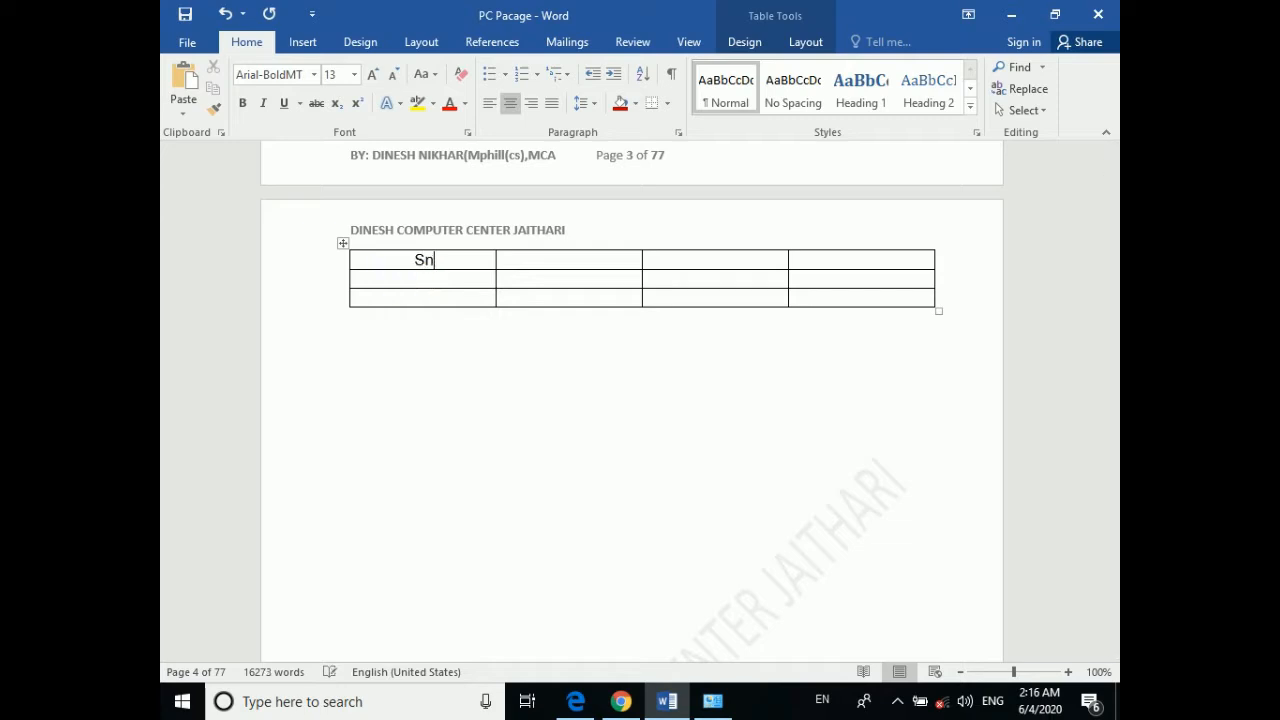
{"action": "key", "text": "Tab"}
{"action": "type", "text": "Name"}
{"action": "key", "text": "Tab"}
{"action": "type", "text": "Address"}
{"action": "key", "text": "Tab"}
{"action": "type", "text": "Course"}
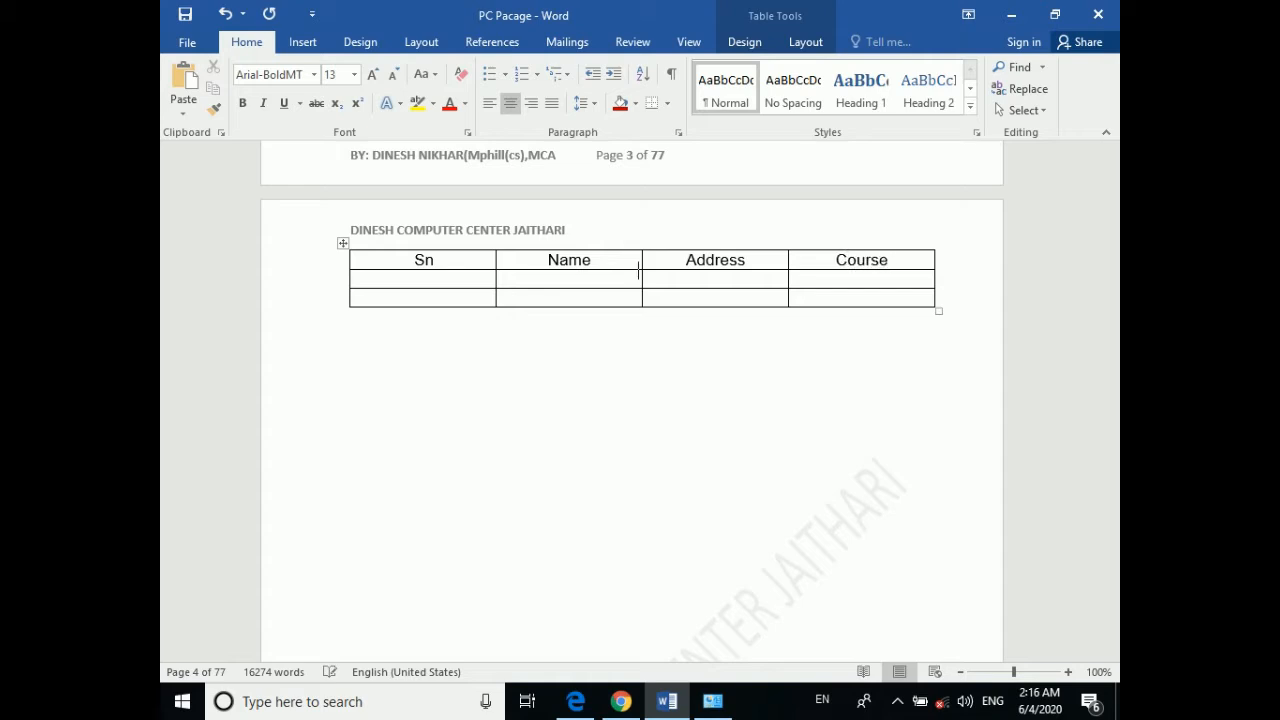
Fill row 2 with Sn 01, a student's name and address, and course DCA02
{"action": "left_click", "coordinate": [414, 278]}
{"action": "type", "text": "01"}
{"action": "key", "text": "Tab"}
{"action": "type", "text": "RAm"}
{"action": "key", "text": "BackSpace"}
{"action": "key", "text": "BackSpace"}
{"action": "type", "text": "amesh Kumar"}
{"action": "key", "text": "Tab"}
{"action": "type", "text": "J"}
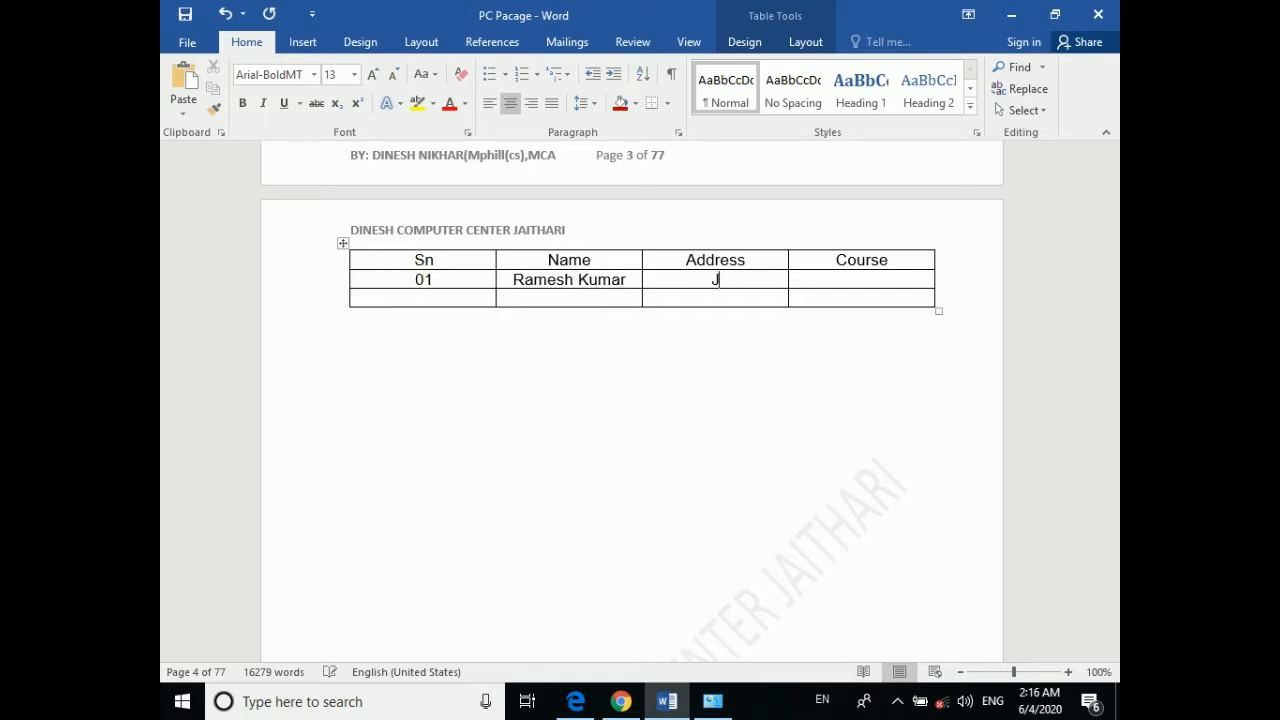
{"action": "type", "text": "aithari"}
{"action": "key", "text": "Tab"}
{"action": "type", "text": "DCA"}
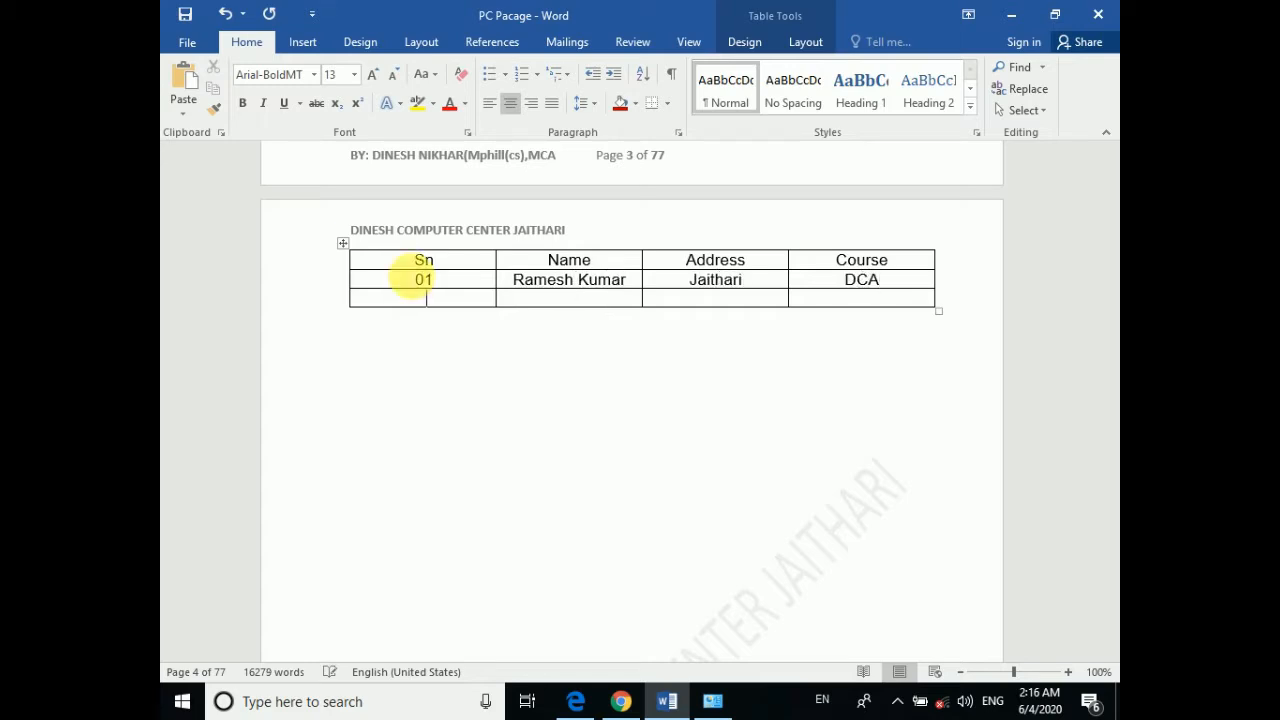
{"action": "type", "text": "02"}
Fill row 3 with a second student's name, address and course PGDCA, adding an empty fourth row
{"action": "key", "text": "Tab"}
{"action": "type", "text": "Sur"}
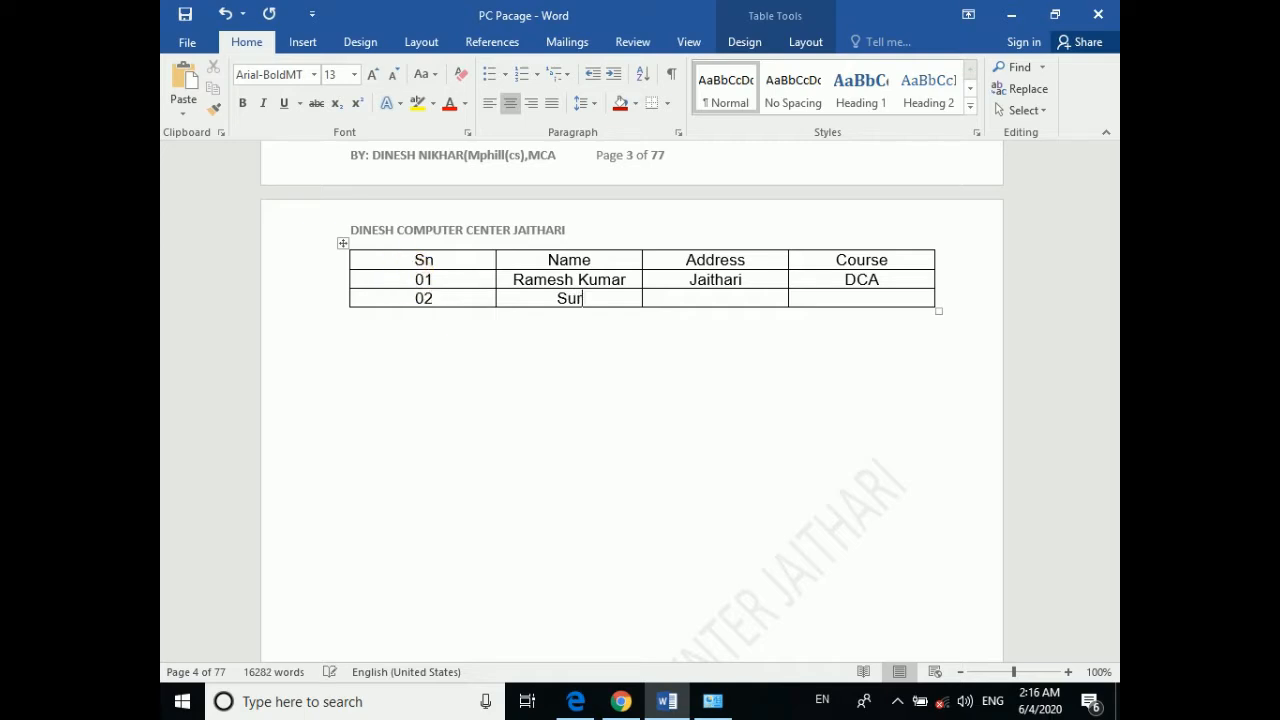
{"action": "type", "text": "esh Kumar"}
{"action": "key", "text": "Tab"}
{"action": "type", "text": "Sioni"}
{"action": "key", "text": "Tab"}
{"action": "type", "text": "P"}
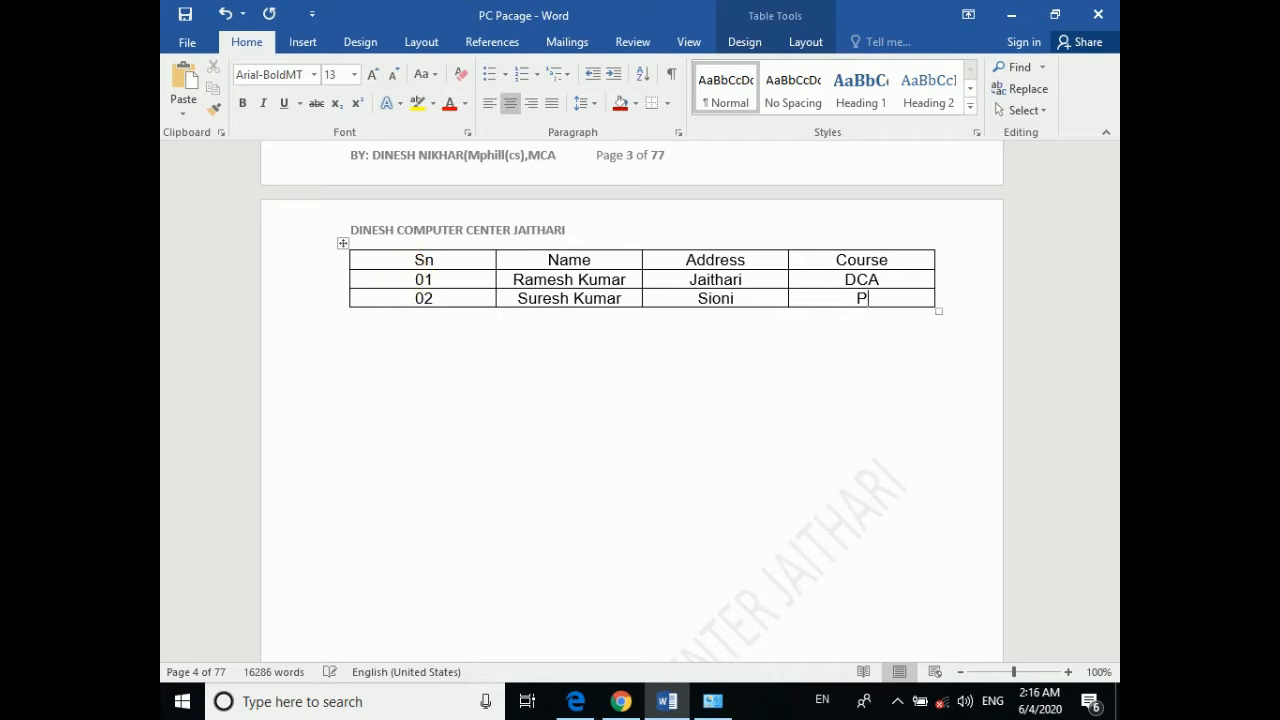
{"action": "type", "text": "GDCA"}
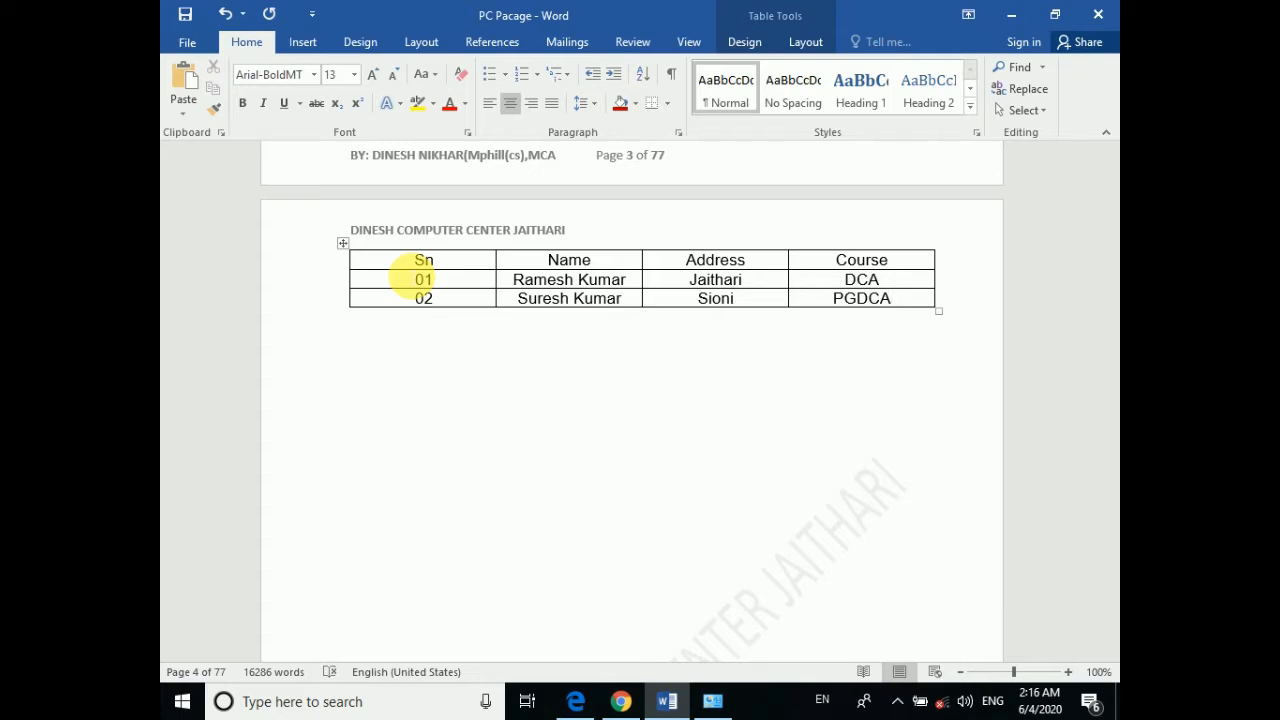
{"action": "key", "text": "Tab"}
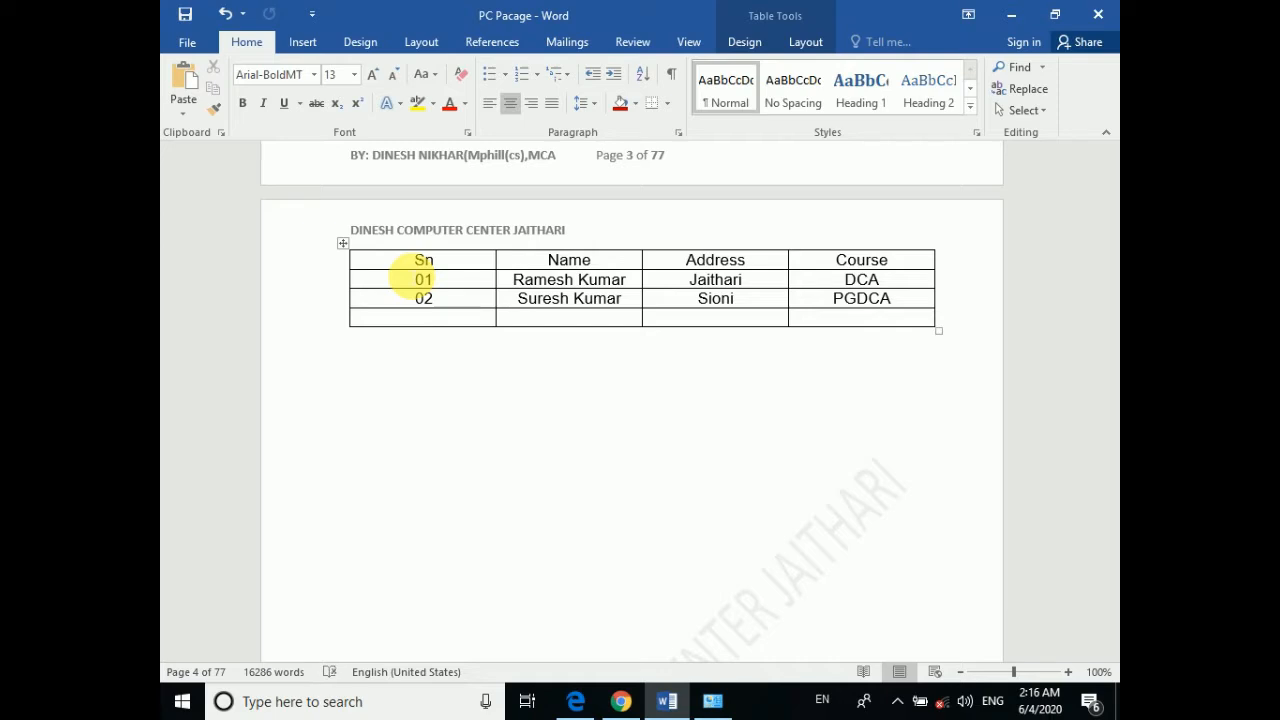
Add more empty rows below the student entries and place the caret in row 4's cells
{"action": "key", "text": "Tab"}
{"action": "key", "text": "Tab"}
{"action": "key", "text": "Tab"}
{"action": "key", "text": "Tab"}
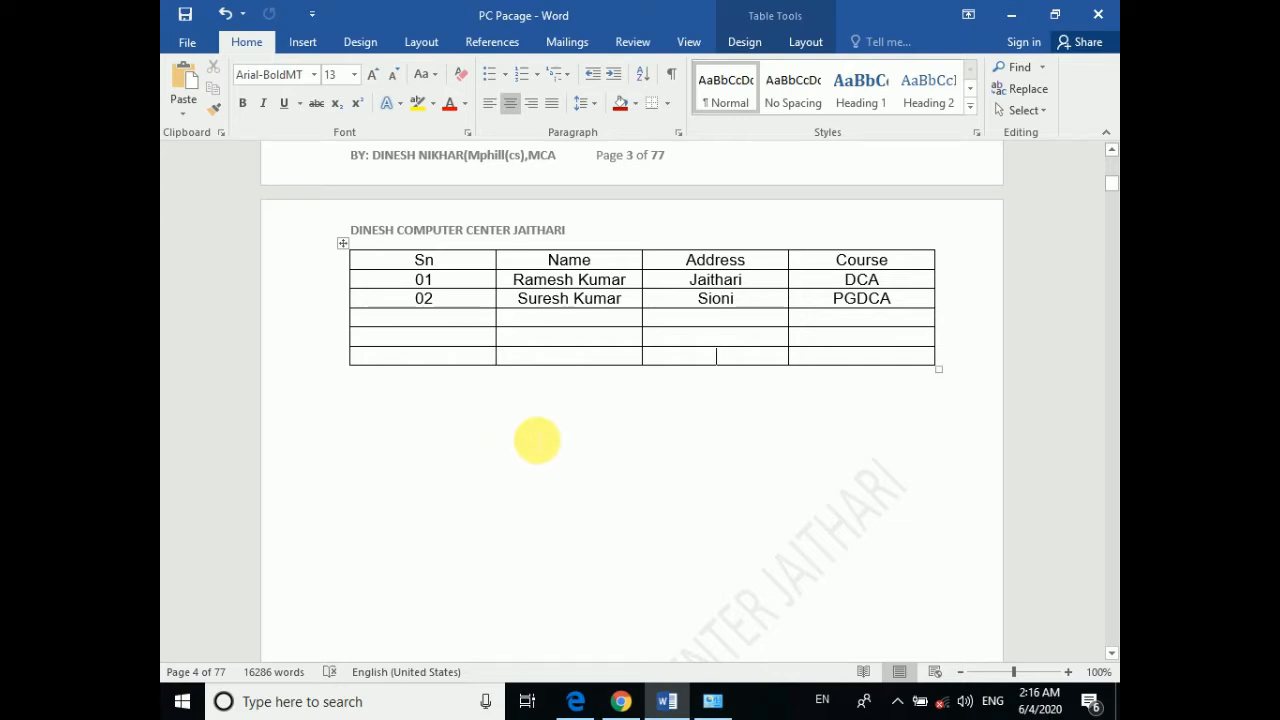
{"action": "left_click", "coordinate": [530, 434]}
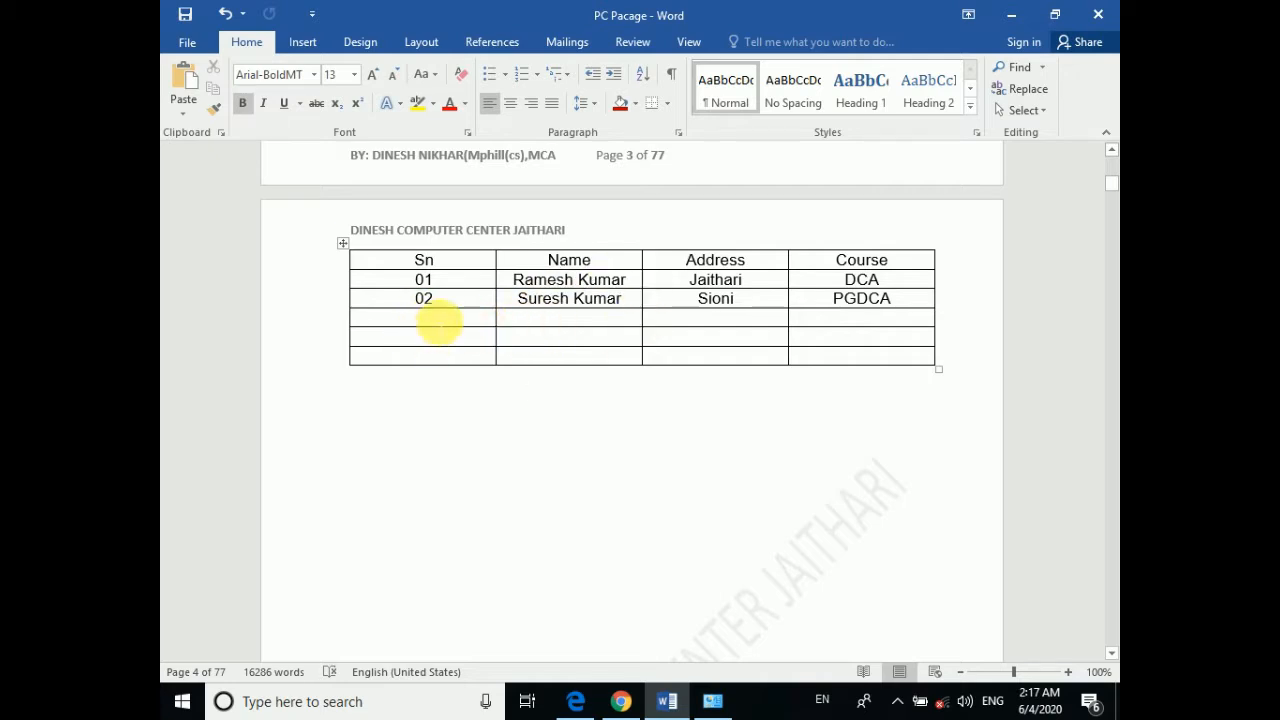
{"action": "left_click", "coordinate": [432, 322]}
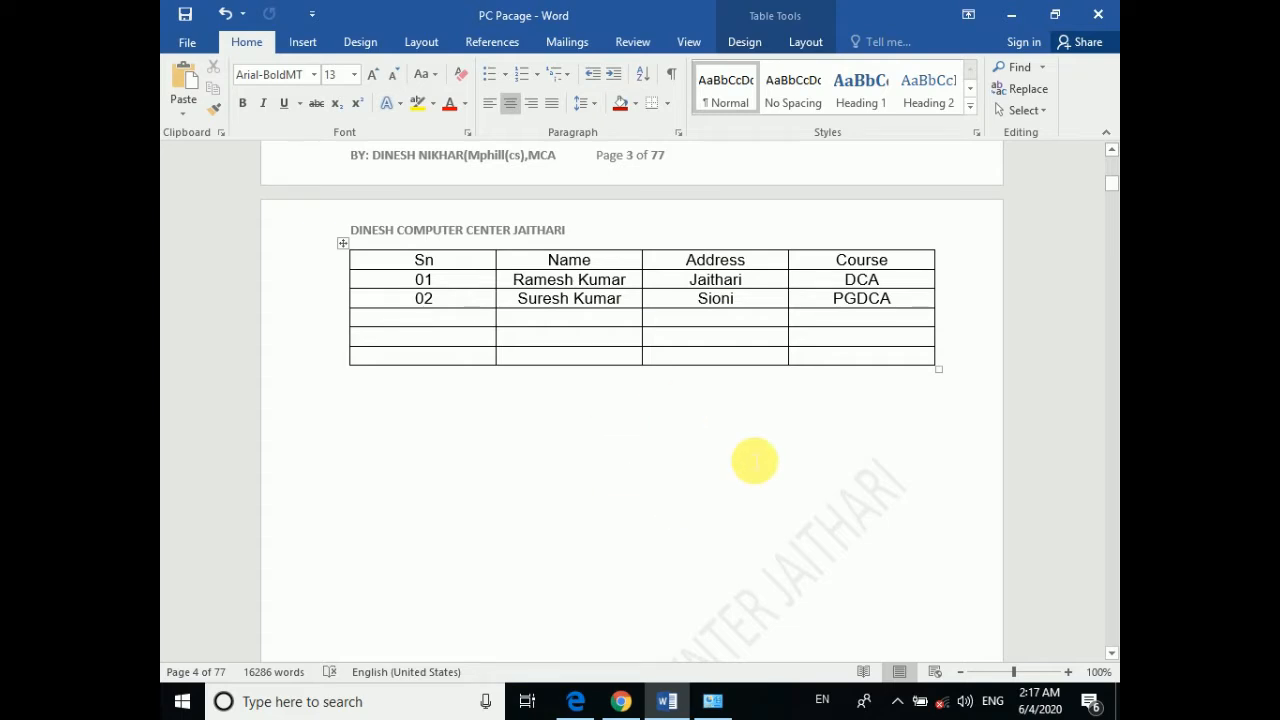
{"action": "left_click", "coordinate": [773, 389]}
{"action": "left_click", "coordinate": [745, 322]}
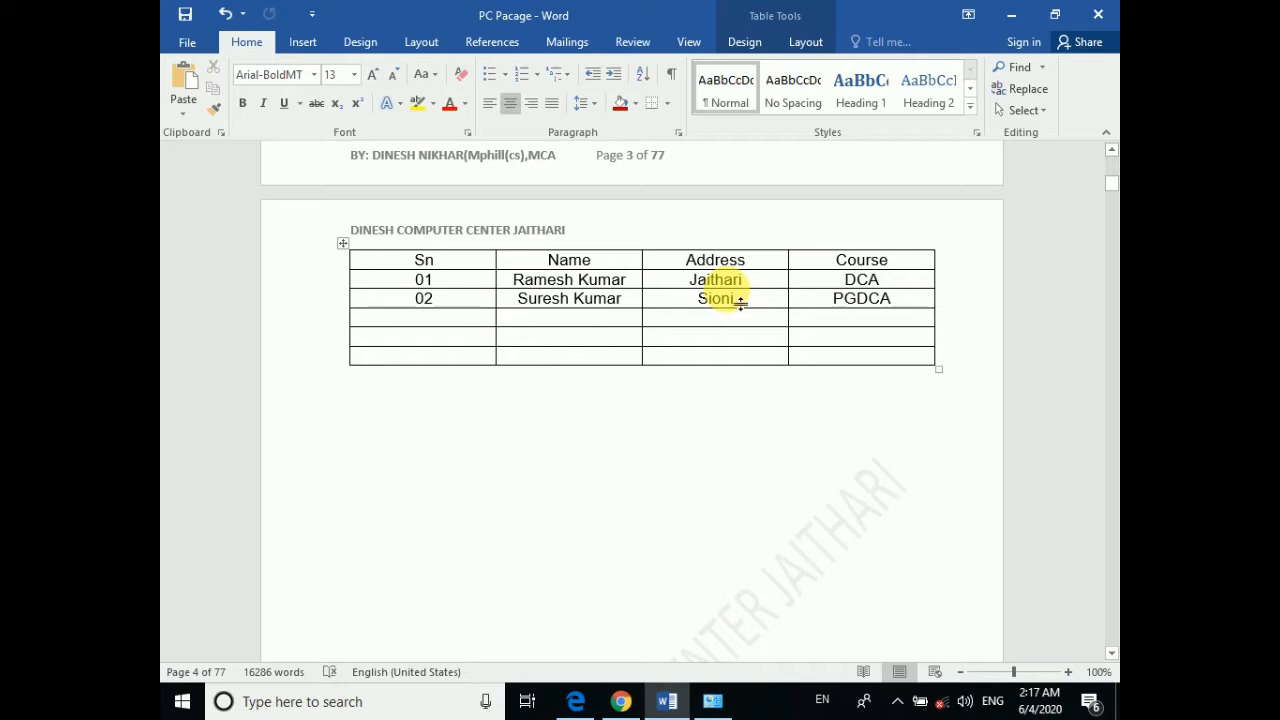
Try the orange grid and red table styles, then choose Clear to remove all styling
{"action": "left_click", "coordinate": [745, 42]}
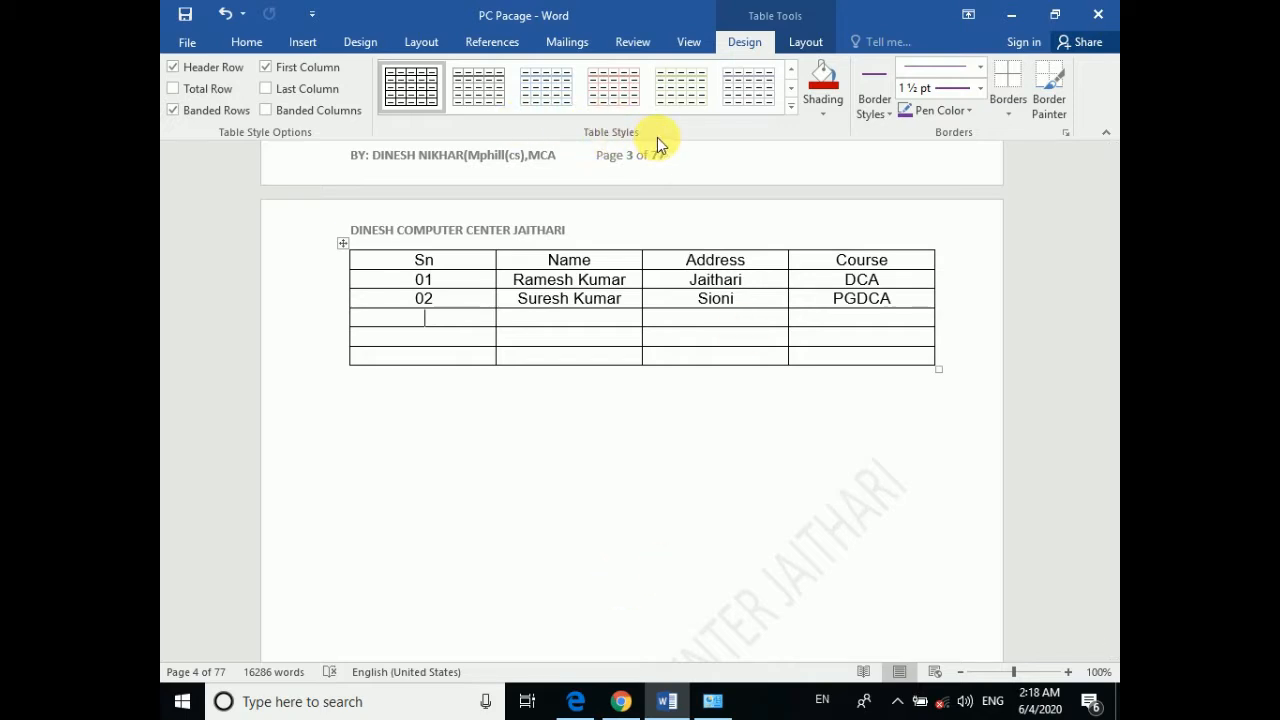
{"action": "left_click", "coordinate": [789, 110]}
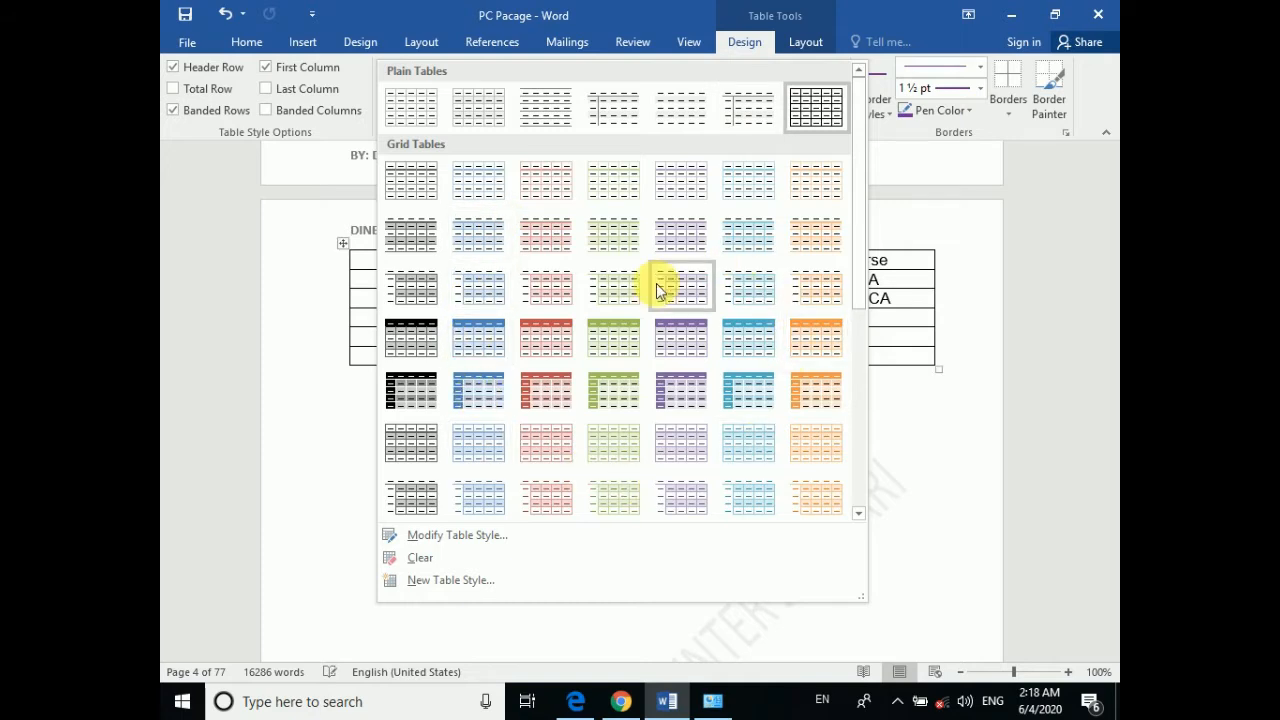
{"action": "left_click", "coordinate": [816, 343]}
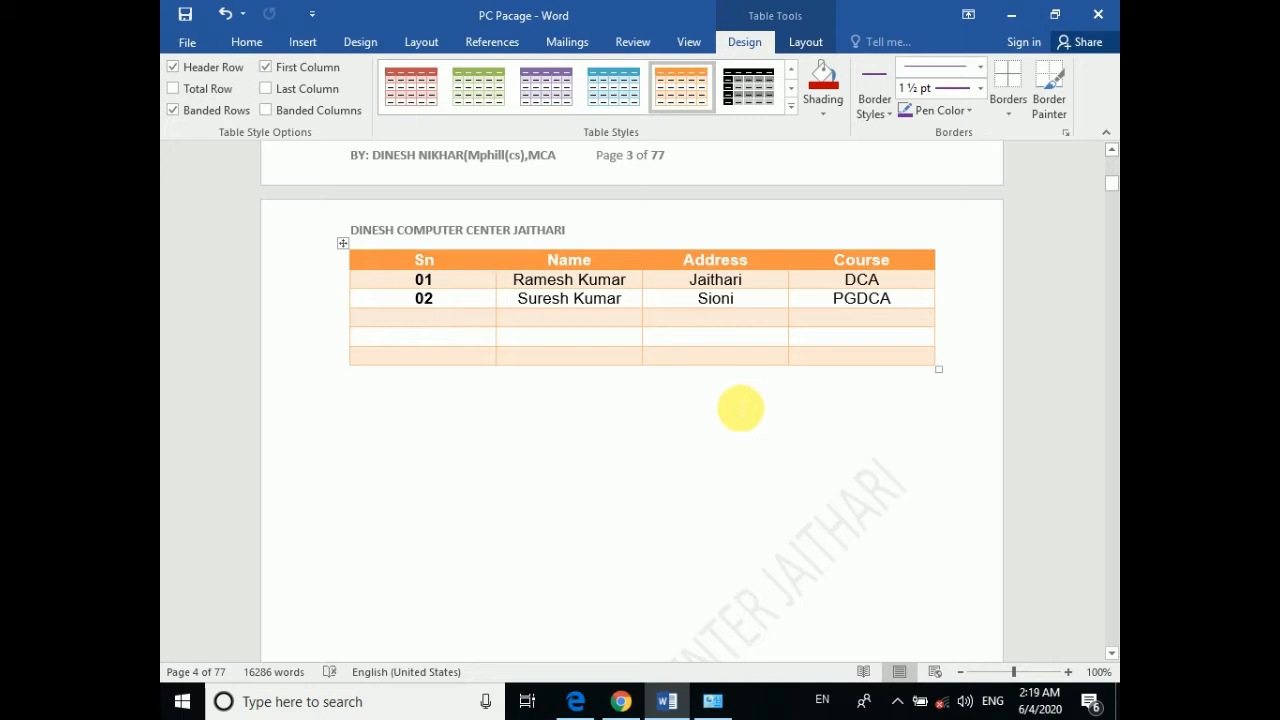
{"action": "left_click", "coordinate": [566, 104]}
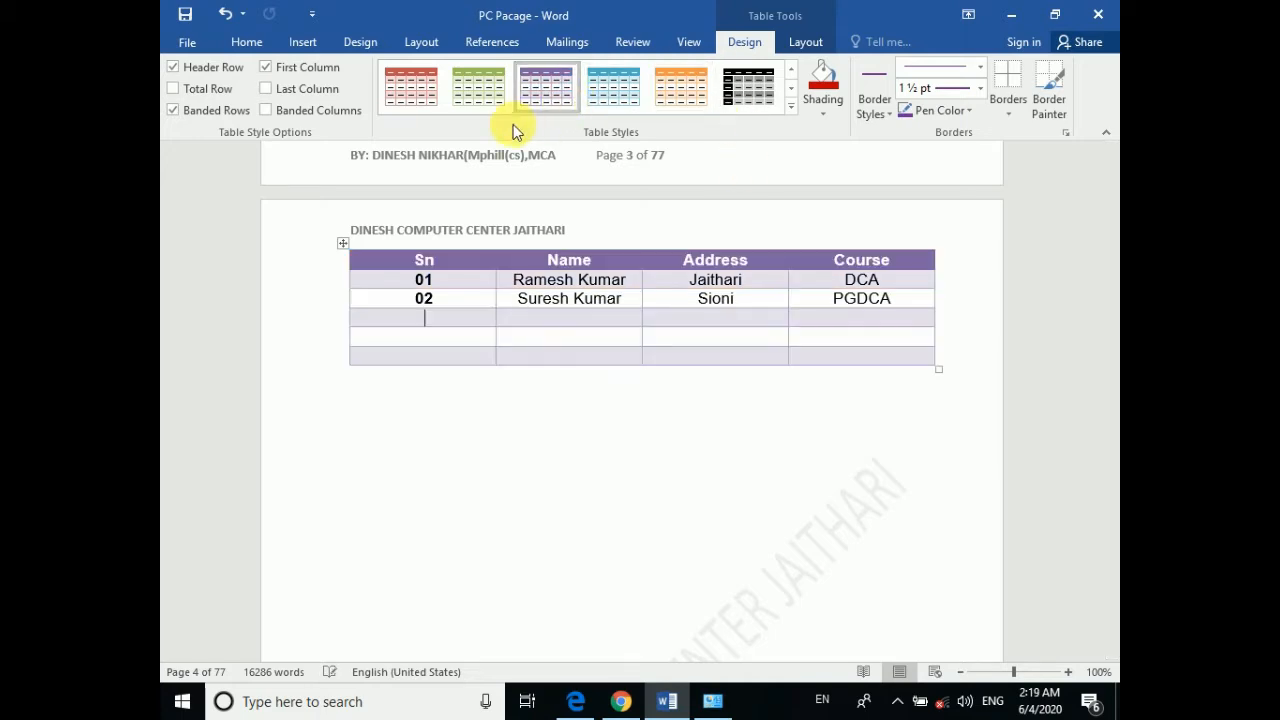
{"action": "left_click", "coordinate": [415, 112]}
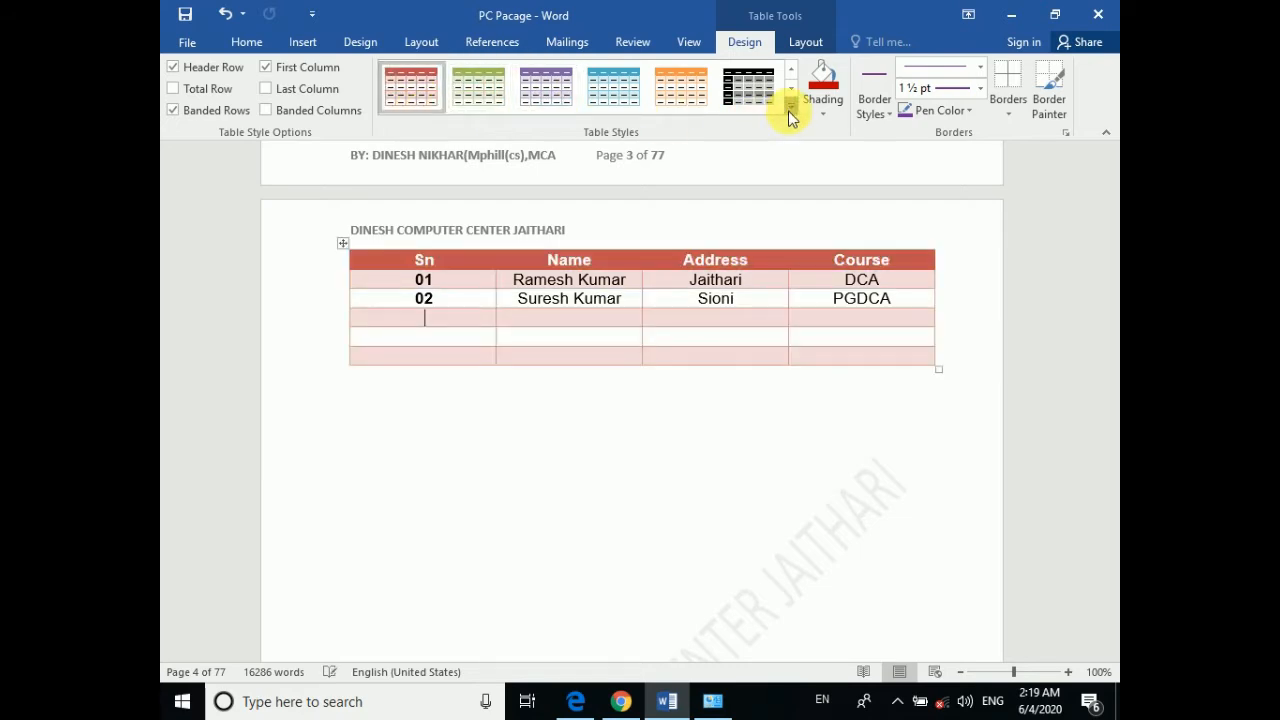
{"action": "left_click", "coordinate": [790, 107]}
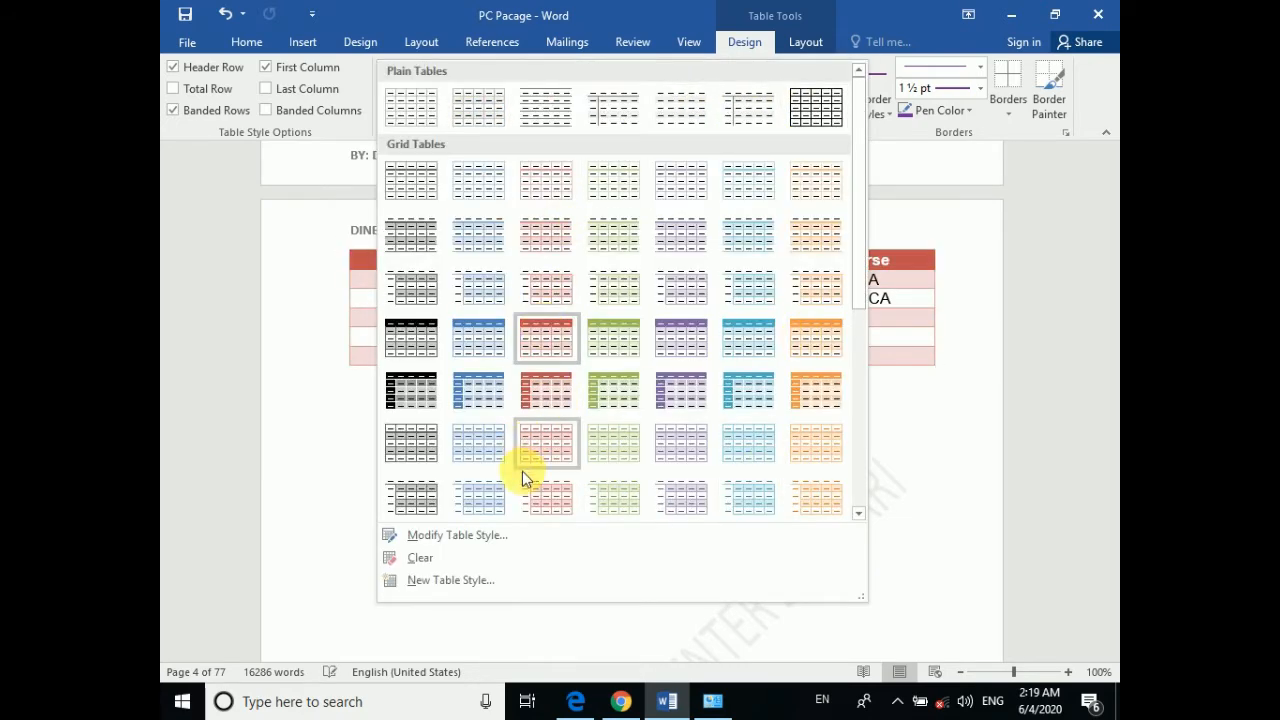
{"action": "left_click", "coordinate": [403, 557]}
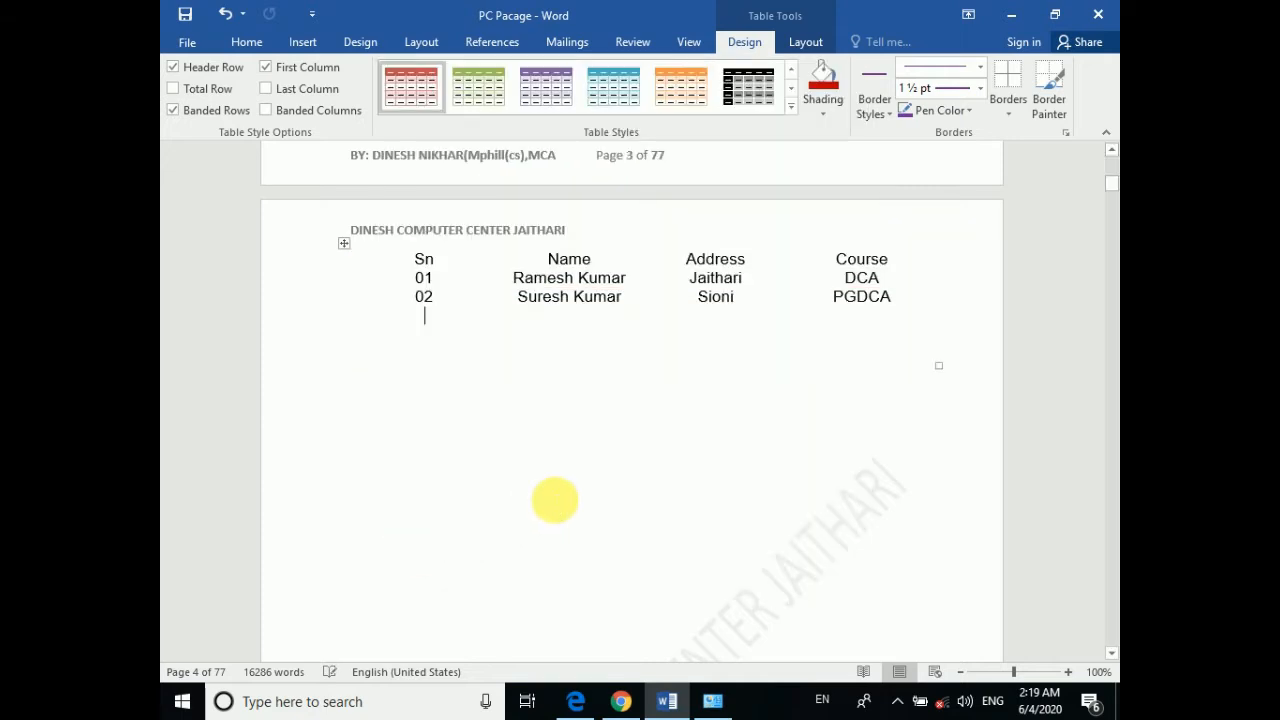
Restore the plain grid table with undo/redo and drag the 02 row taller
{"action": "key", "text": "ctrl+z"}
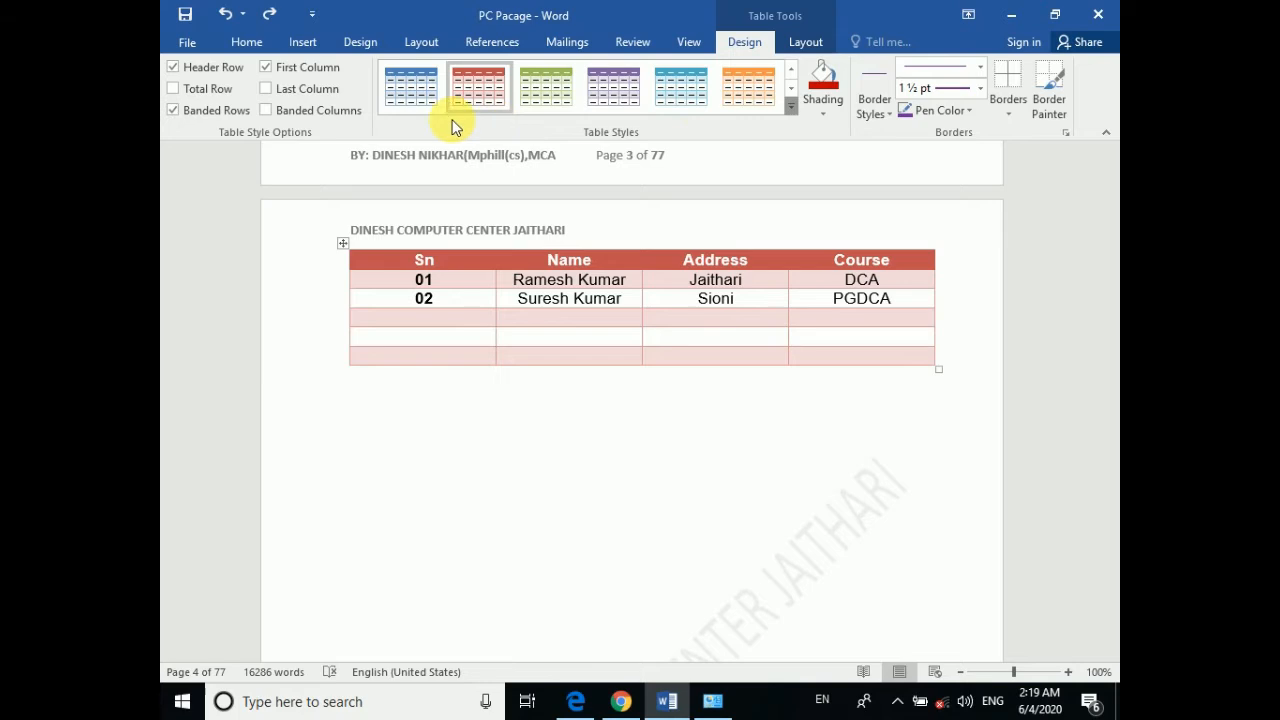
{"action": "key", "text": "ctrl+y"}
{"action": "left_click", "coordinate": [530, 449]}
{"action": "left_click_drag", "start_coordinate": [645, 346], "coordinate": [662, 330]}
{"action": "left_click", "coordinate": [663, 343]}
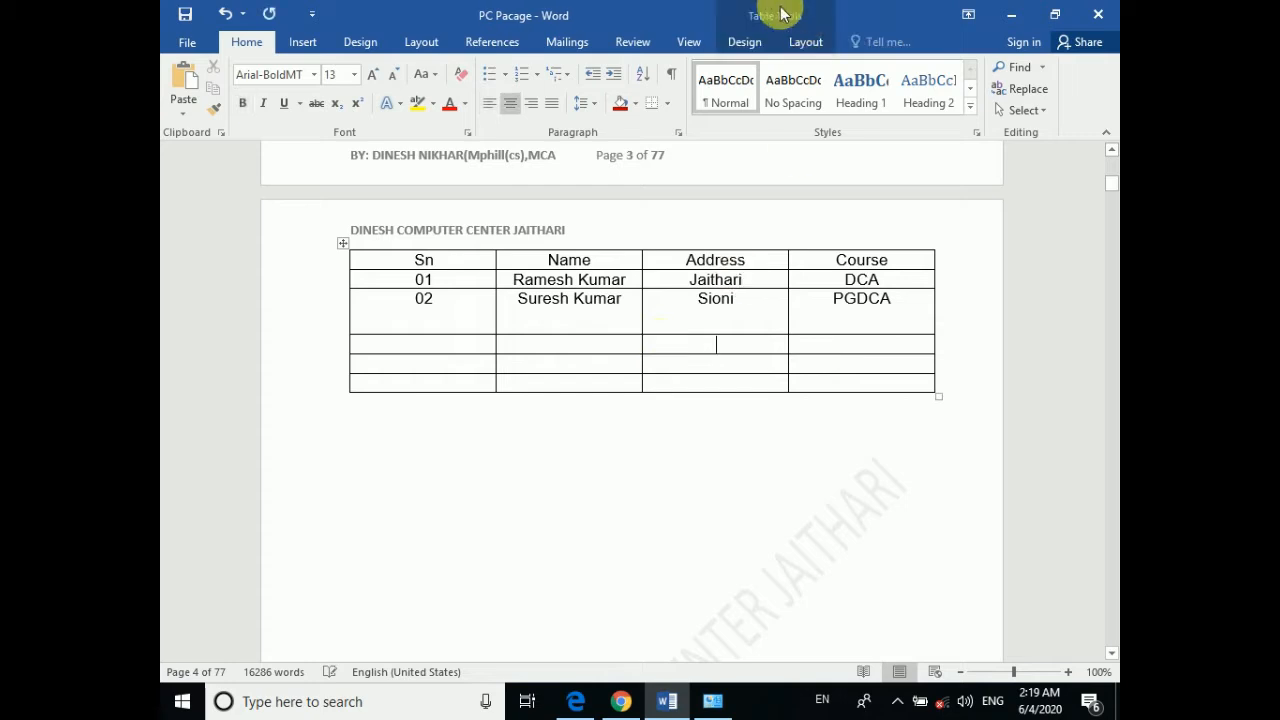
Shade the Sn and Name header cells red
{"action": "left_click", "coordinate": [745, 44]}
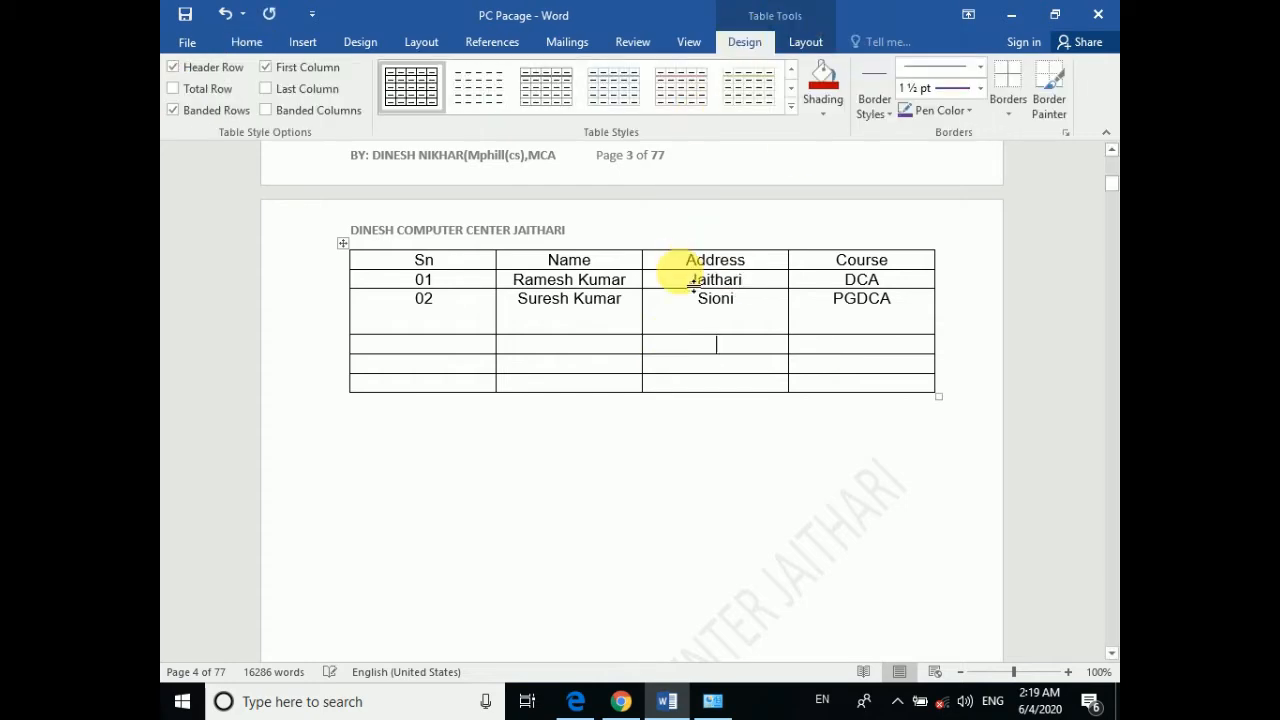
{"action": "left_click", "coordinate": [815, 108]}
{"action": "left_click", "coordinate": [827, 257]}
{"action": "left_click", "coordinate": [606, 255]}
{"action": "left_click", "coordinate": [824, 111]}
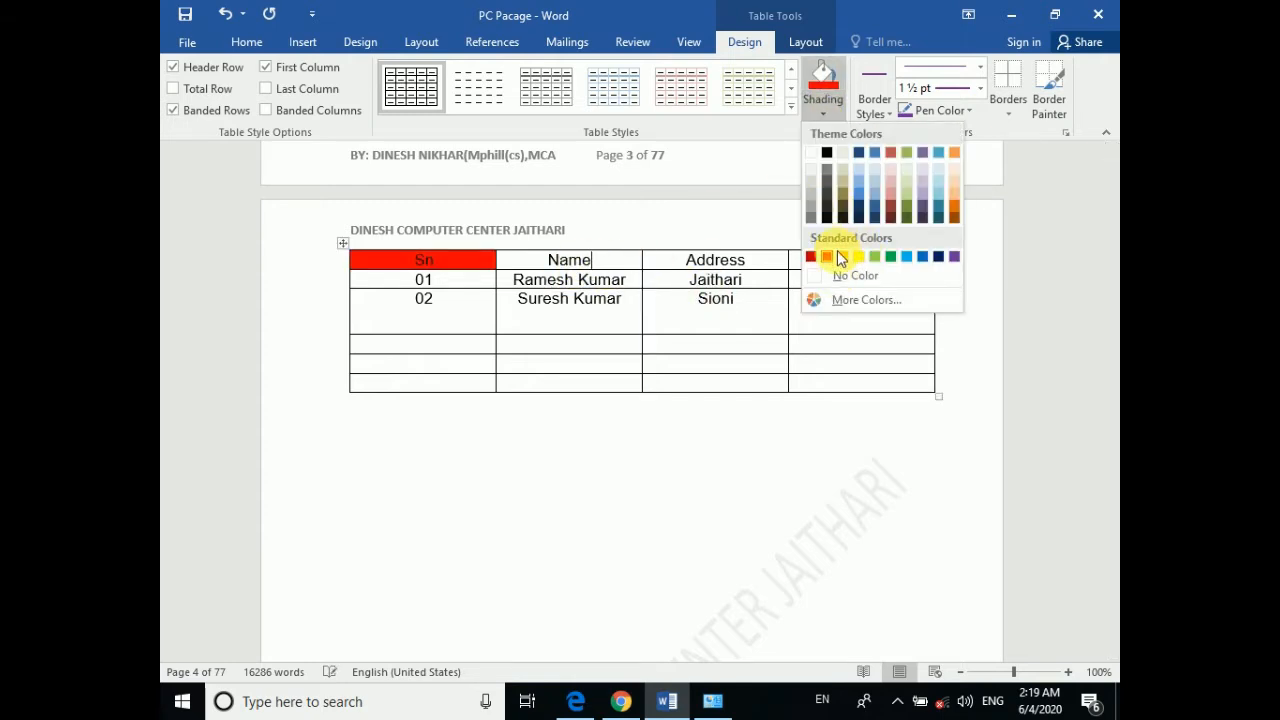
{"action": "left_click", "coordinate": [811, 257]}
{"action": "left_click", "coordinate": [751, 265]}
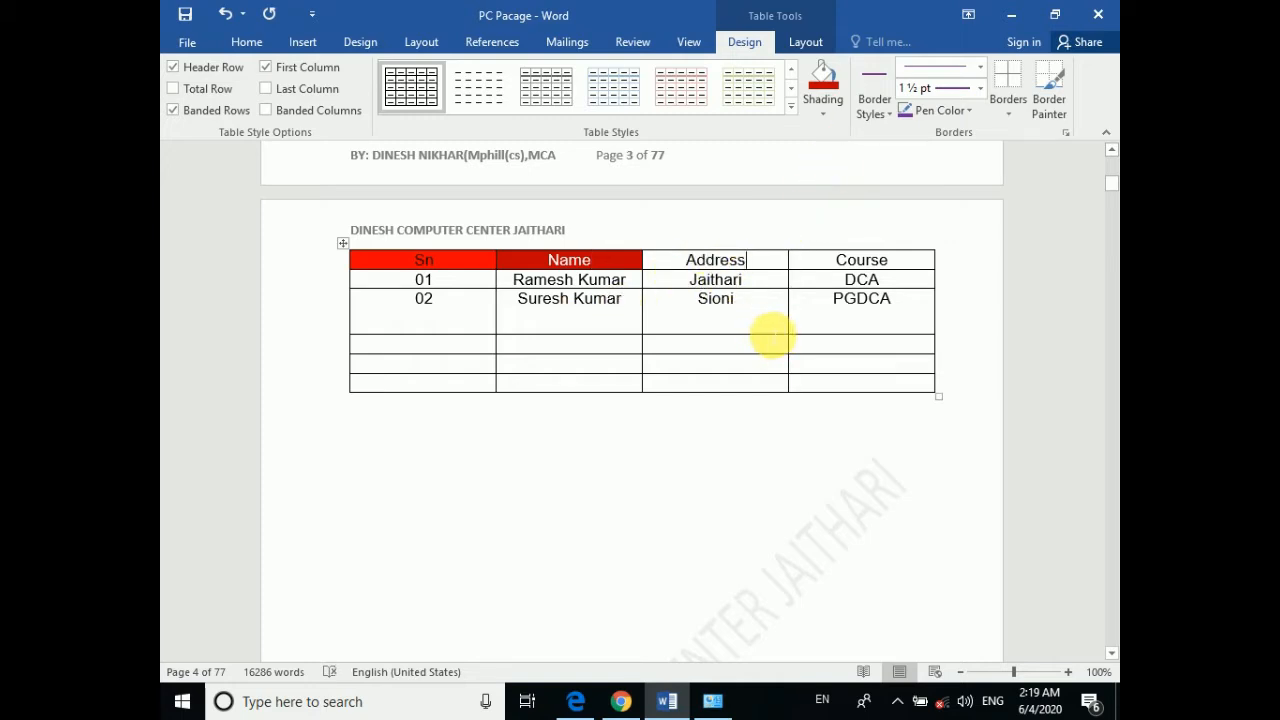
Paint double-line borders below the 02 row and along column dividers, plus a yellow right edge
{"action": "left_click", "coordinate": [879, 116]}
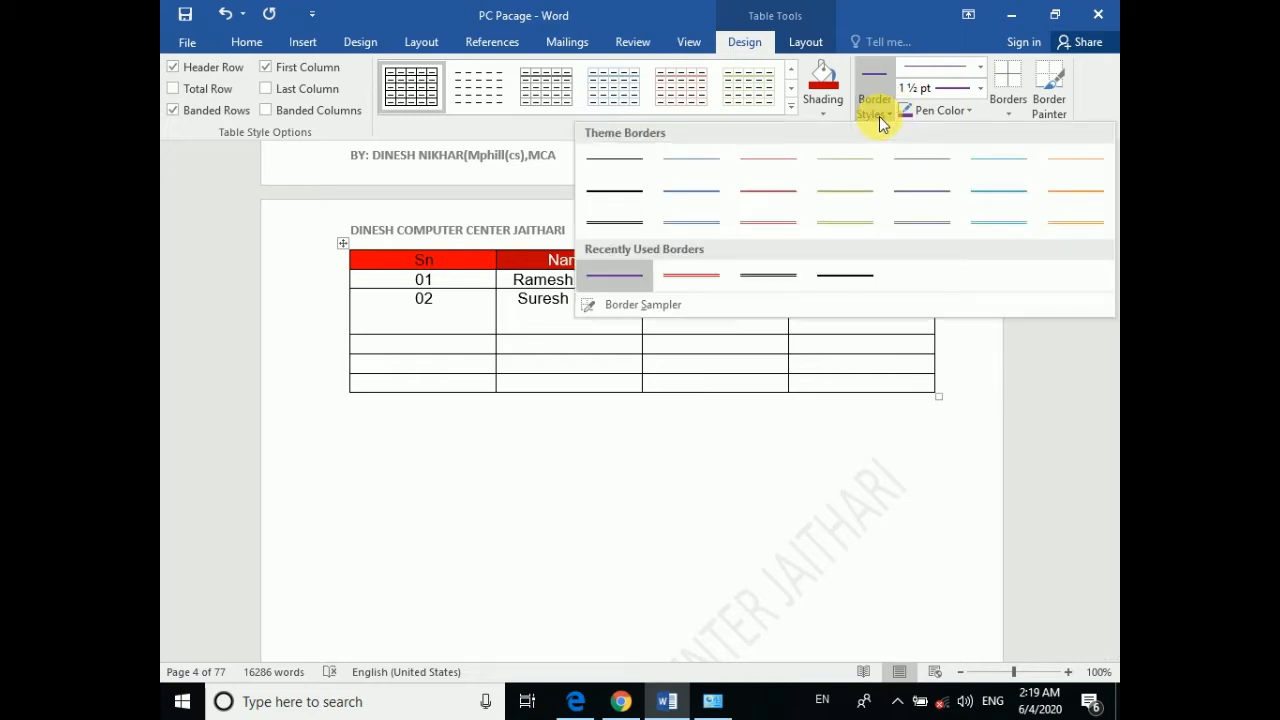
{"action": "left_click", "coordinate": [614, 234]}
{"action": "left_click_drag", "start_coordinate": [366, 345], "coordinate": [943, 323]}
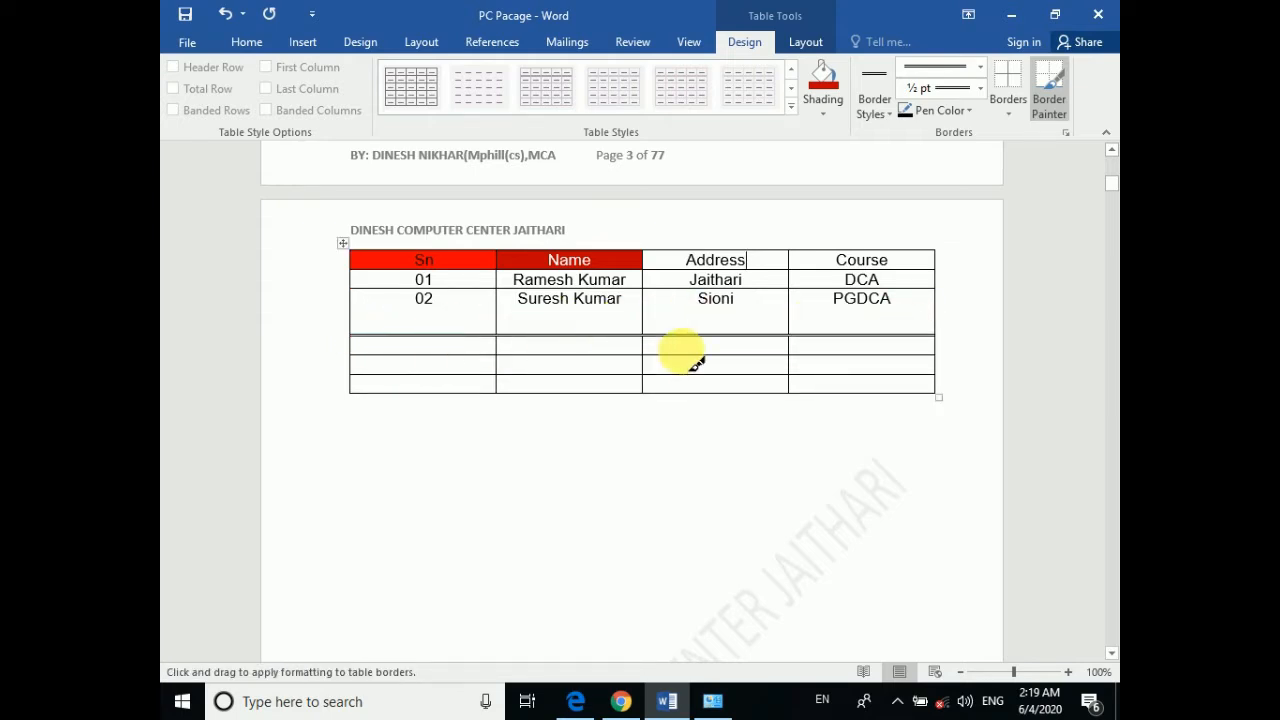
{"action": "left_click_drag", "start_coordinate": [805, 262], "coordinate": [800, 396]}
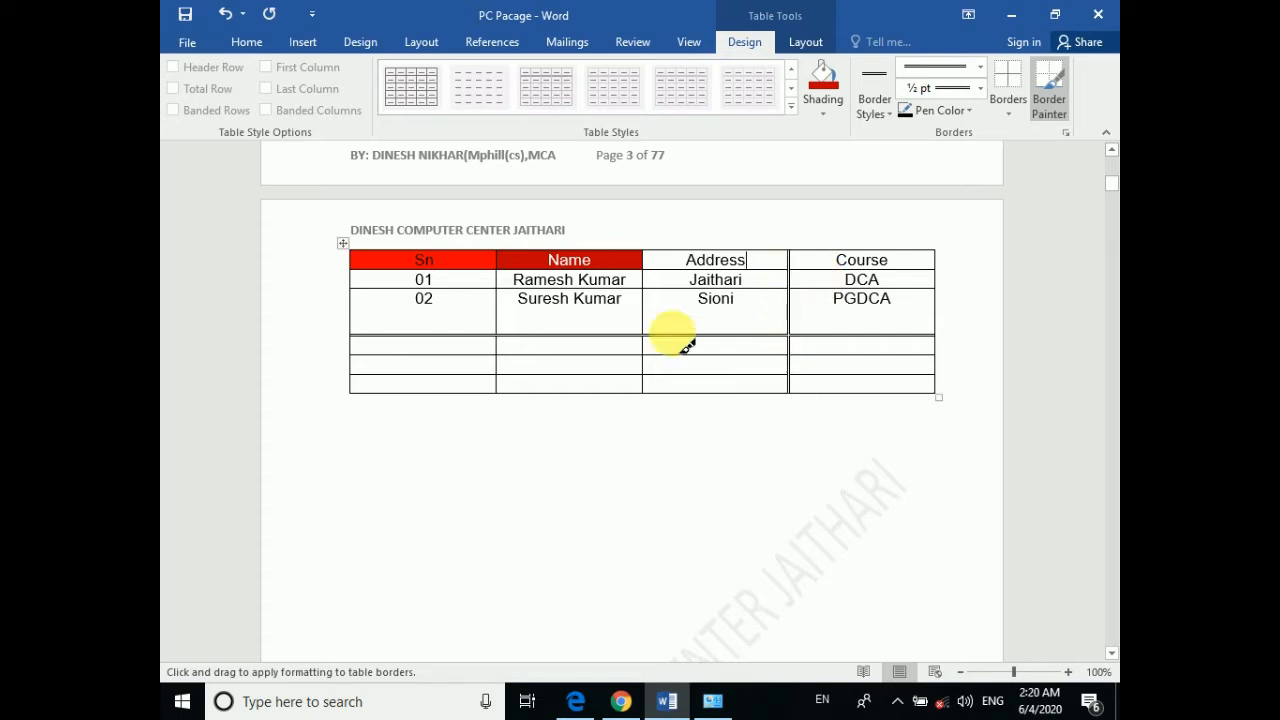
{"action": "left_click_drag", "start_coordinate": [655, 262], "coordinate": [633, 508]}
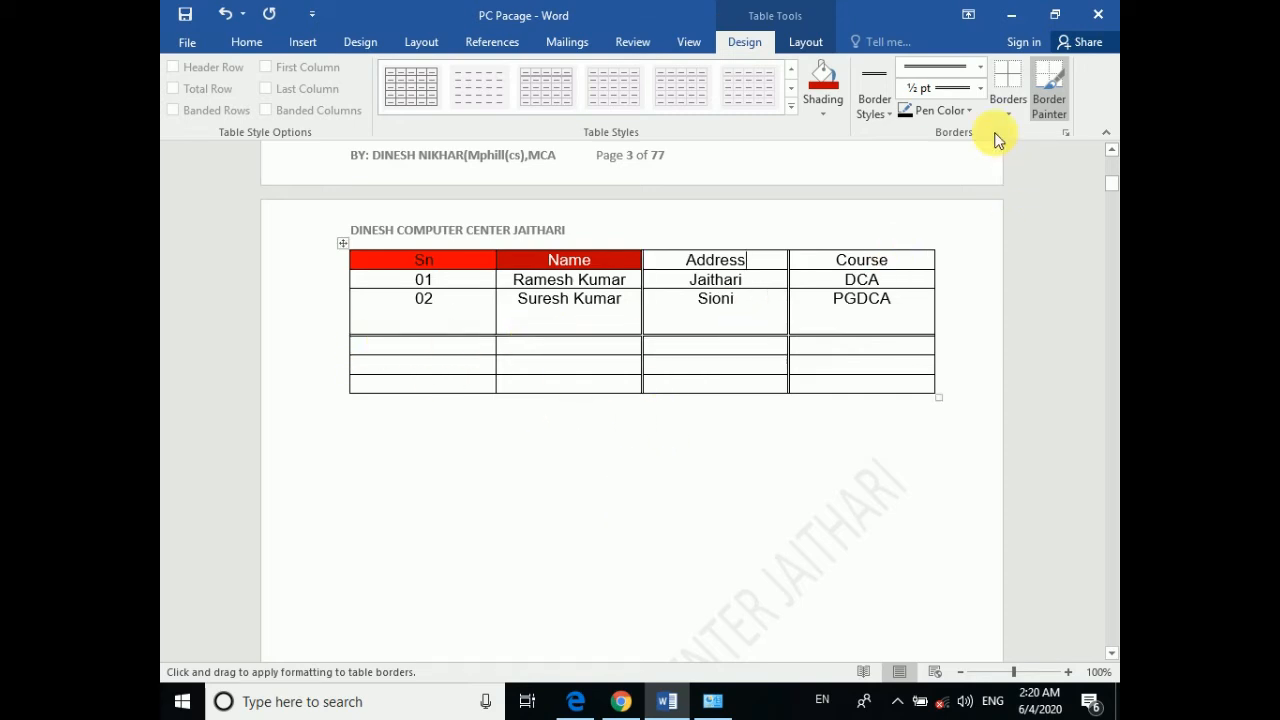
{"action": "left_click", "coordinate": [970, 110]}
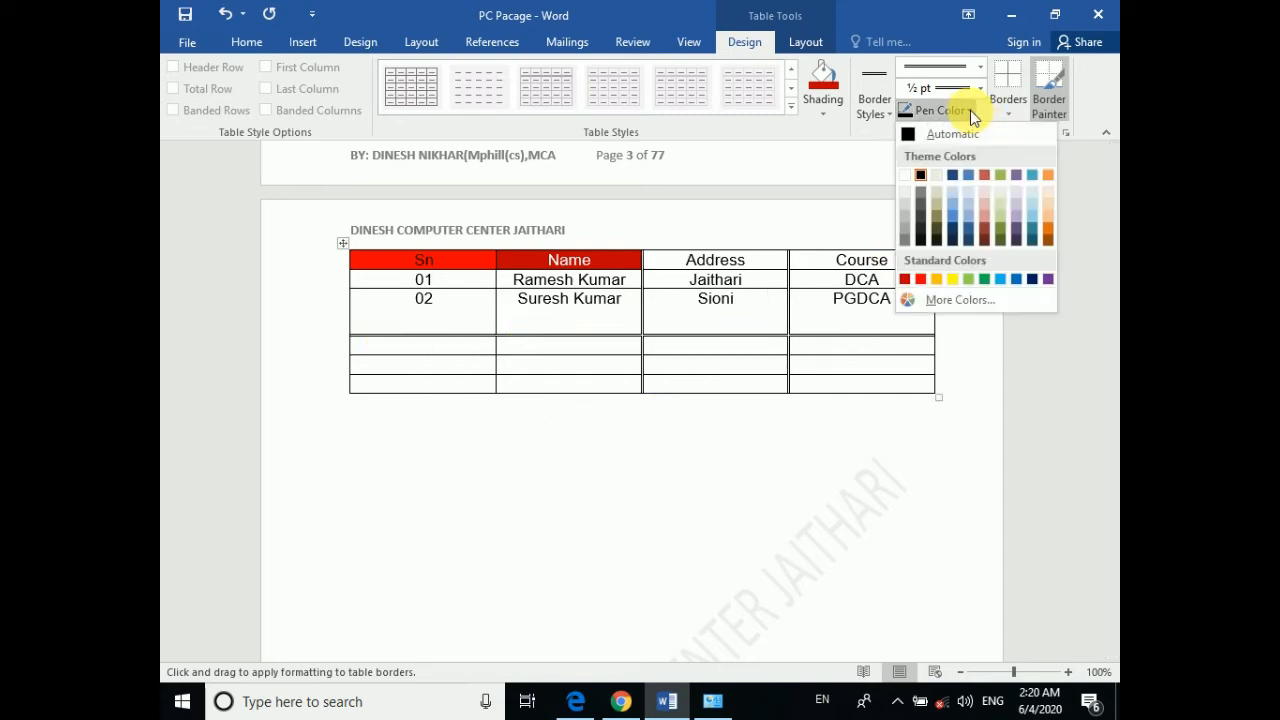
{"action": "left_click", "coordinate": [951, 280]}
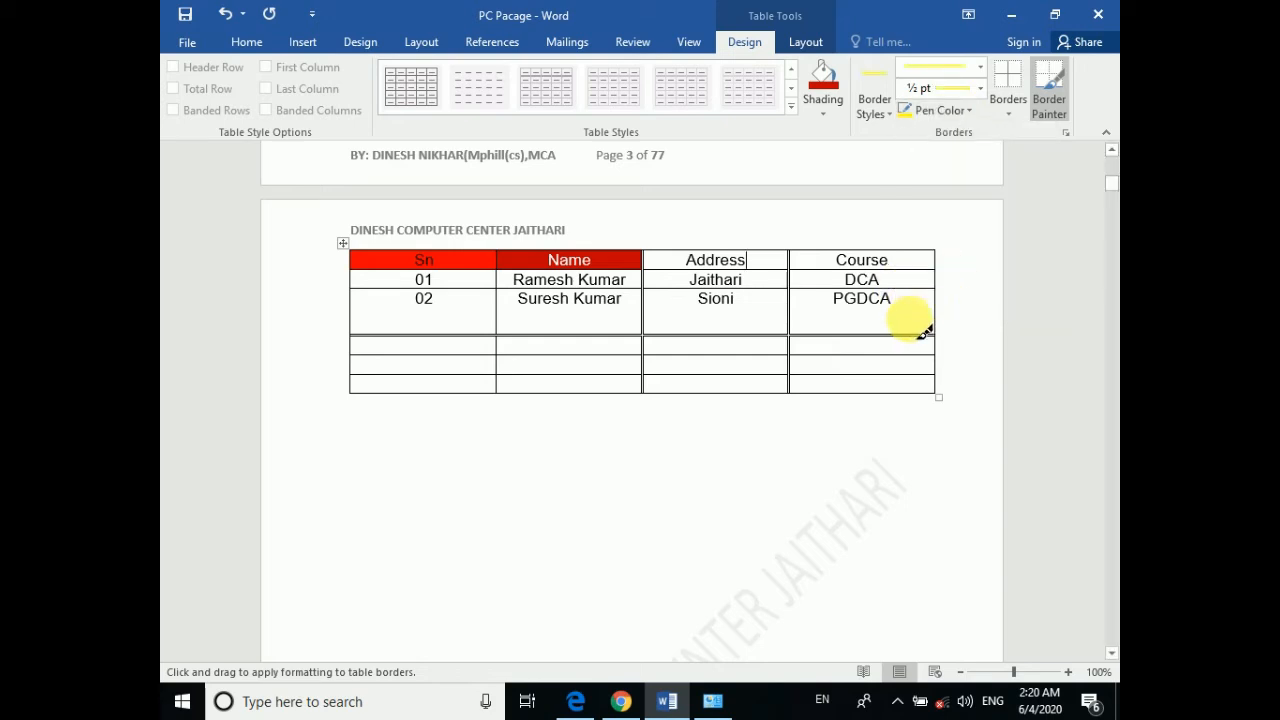
{"action": "left_click_drag", "start_coordinate": [944, 310], "coordinate": [941, 392]}
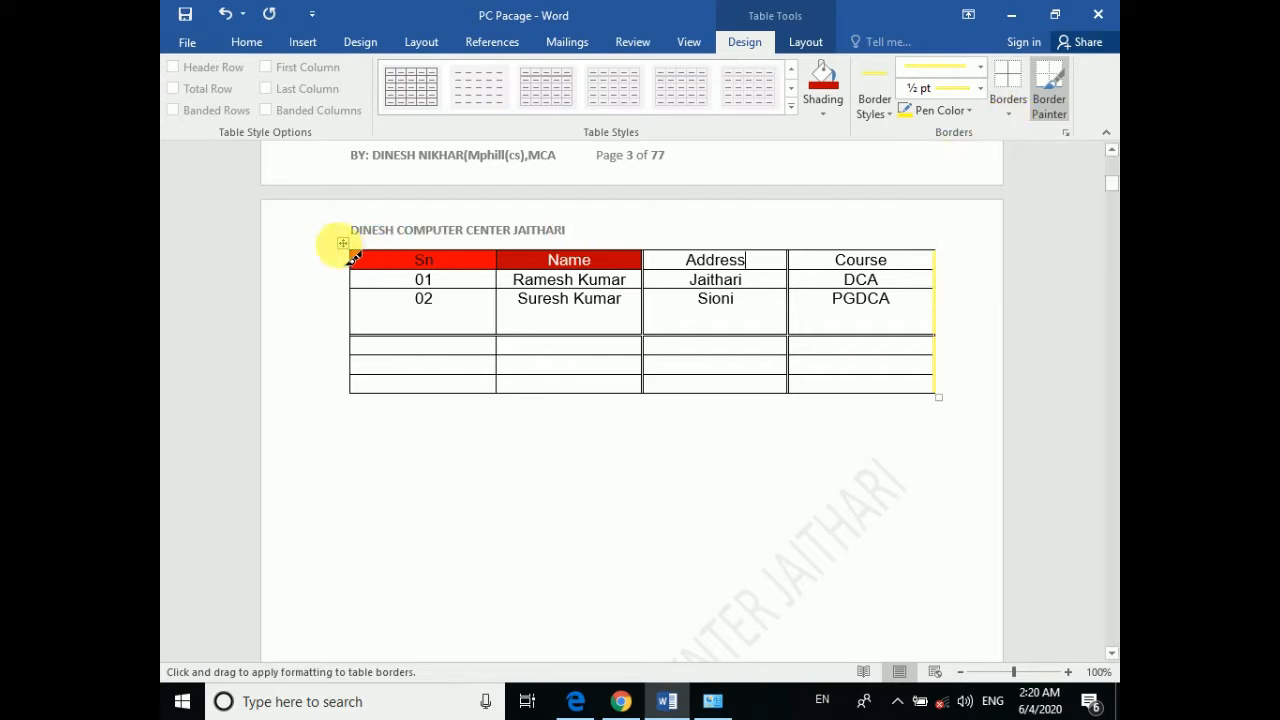
{"action": "double_click", "coordinate": [398, 490]}
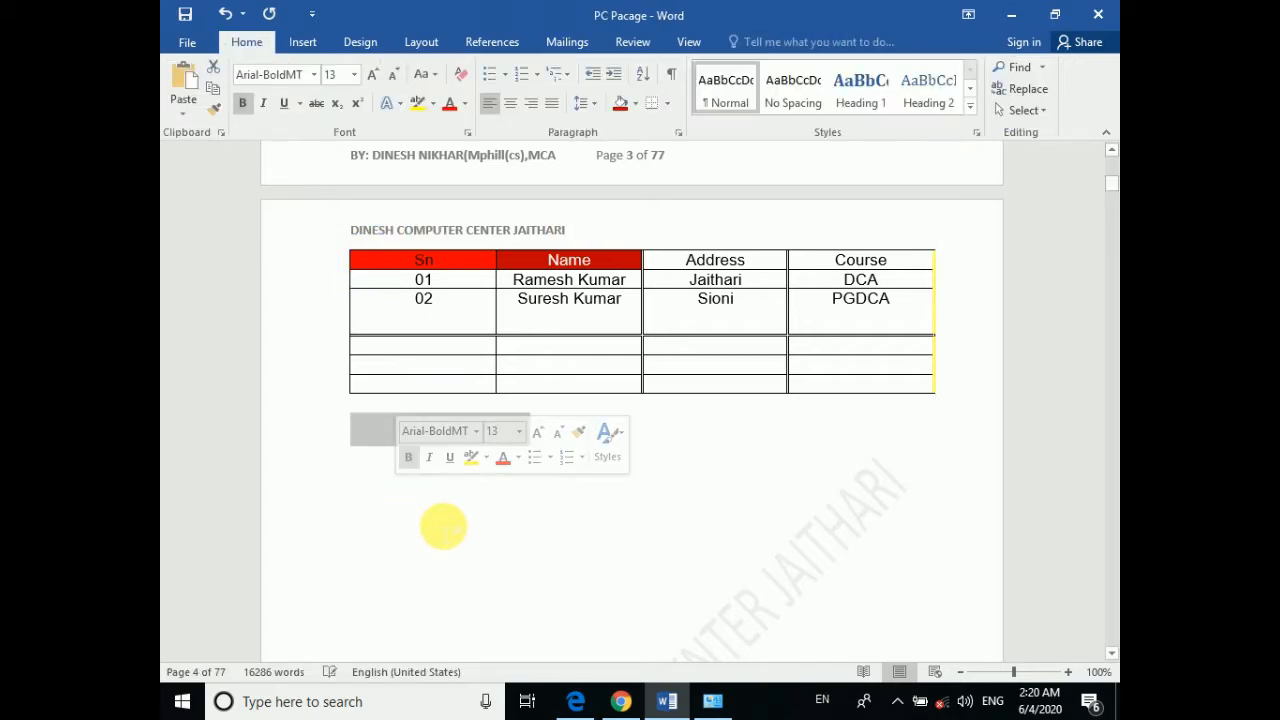
{"action": "left_click", "coordinate": [443, 526]}
Remove all table borders, then give the table a yellow outside border
{"action": "left_click", "coordinate": [342, 243]}
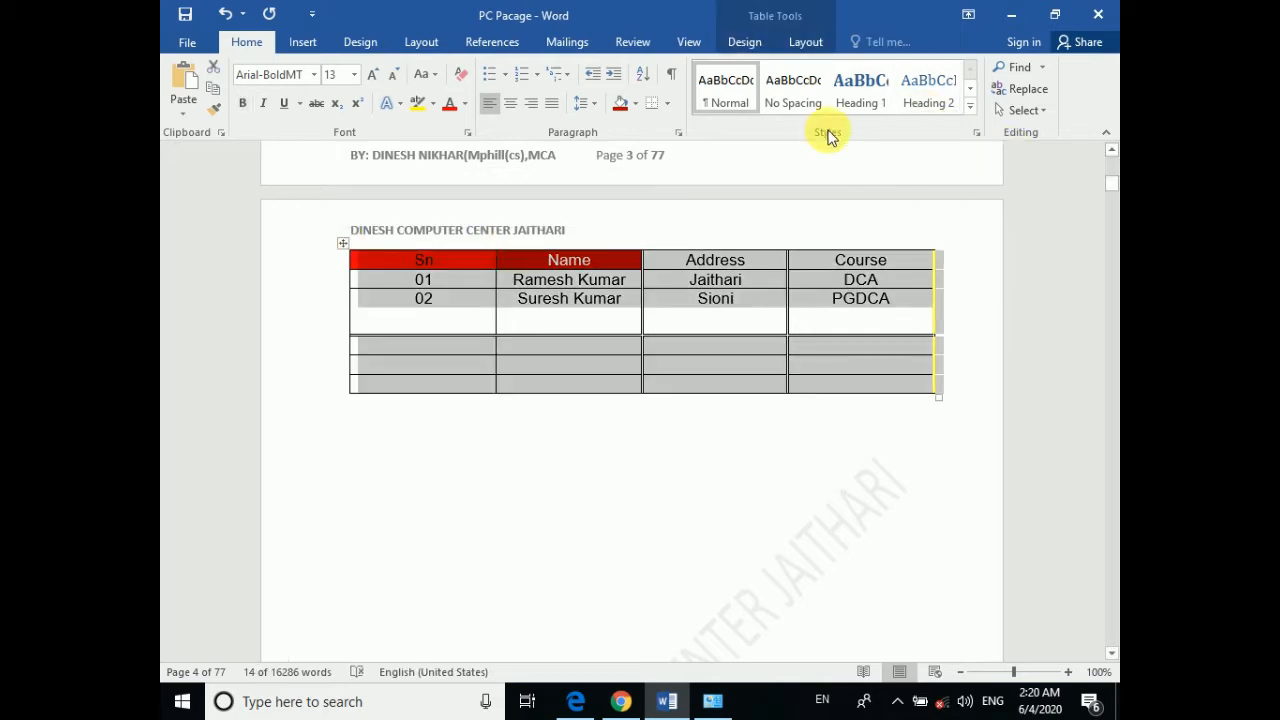
{"action": "left_click", "coordinate": [745, 42]}
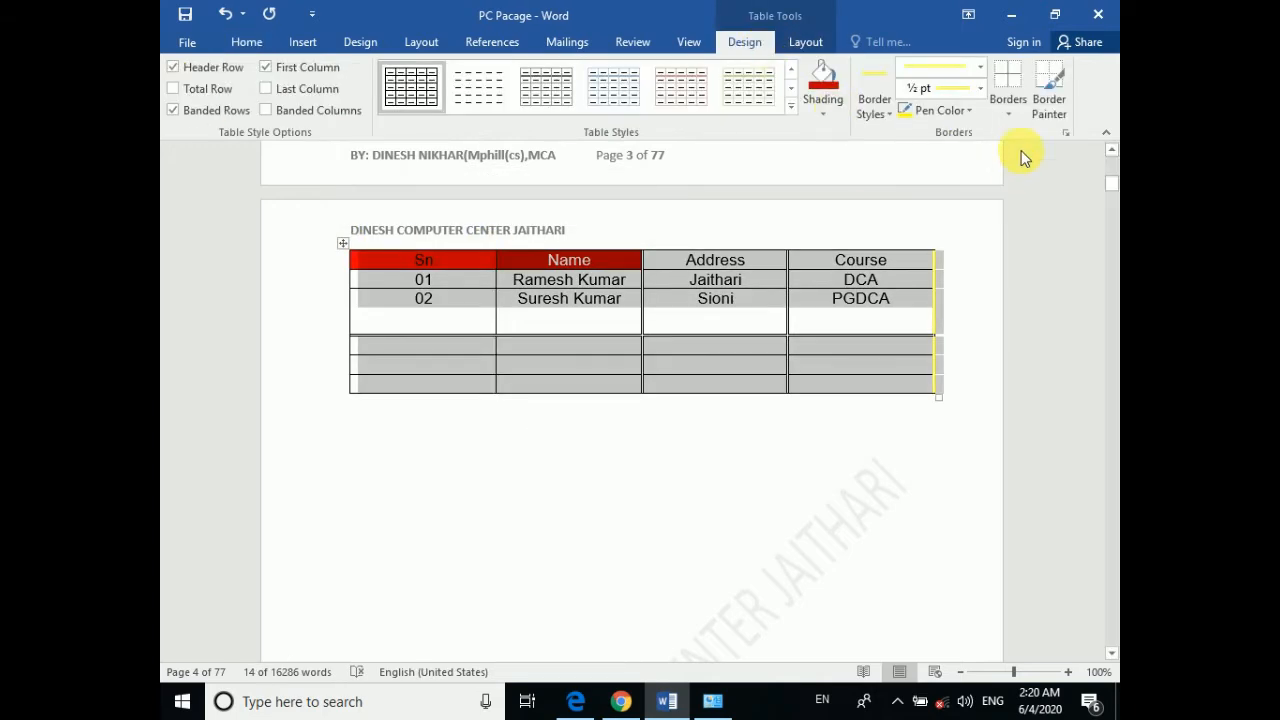
{"action": "left_click", "coordinate": [1016, 110]}
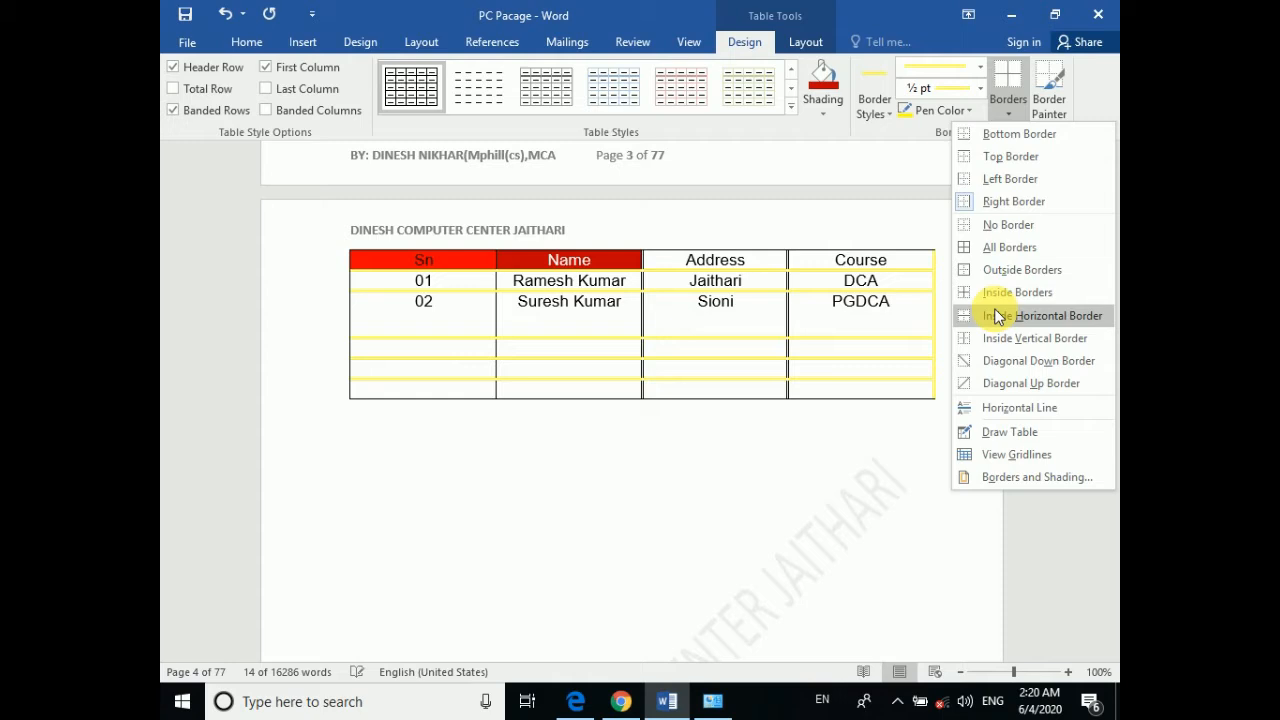
{"action": "left_click", "coordinate": [1008, 228]}
{"action": "left_click", "coordinate": [610, 465]}
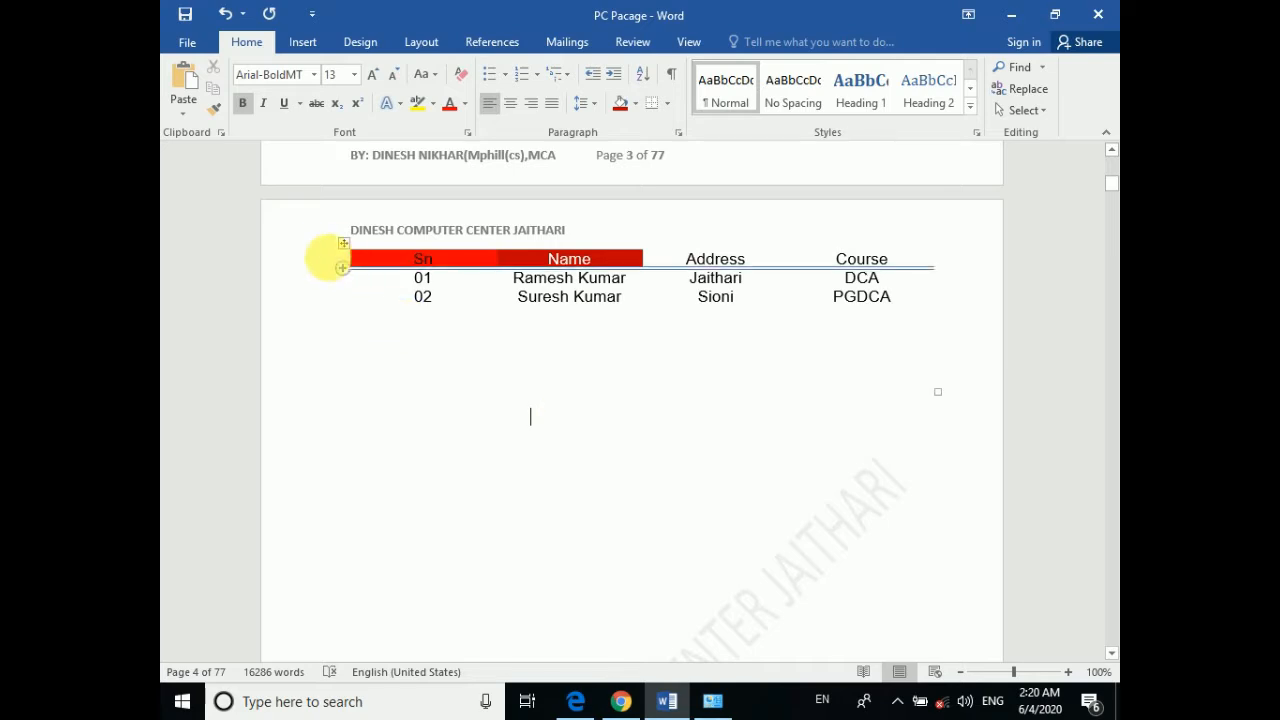
{"action": "left_click", "coordinate": [343, 243]}
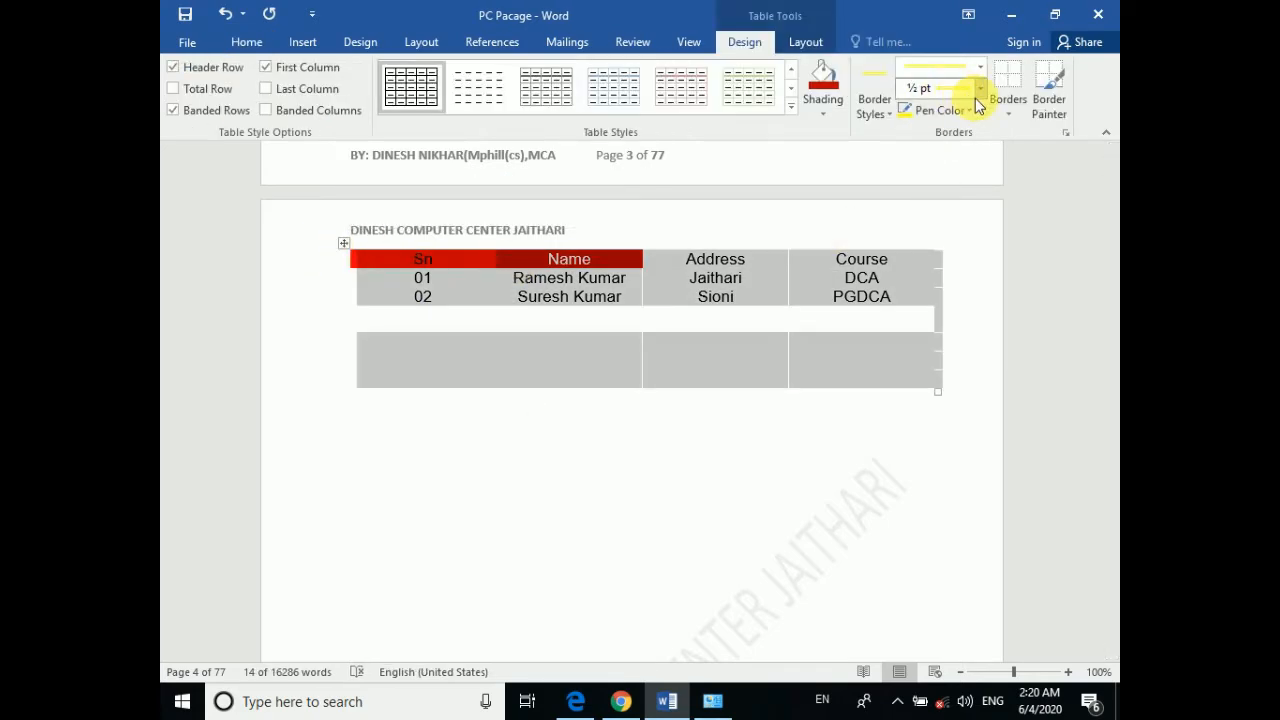
{"action": "left_click", "coordinate": [1010, 118]}
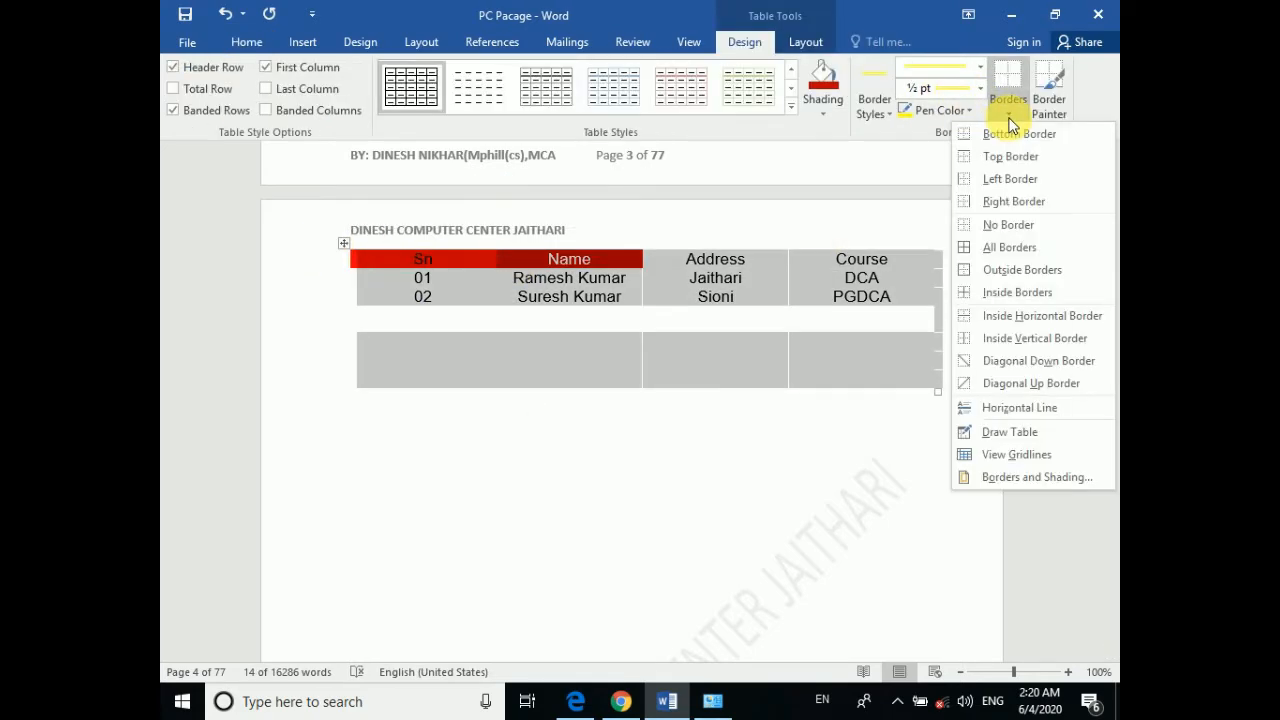
{"action": "left_click", "coordinate": [1016, 270]}
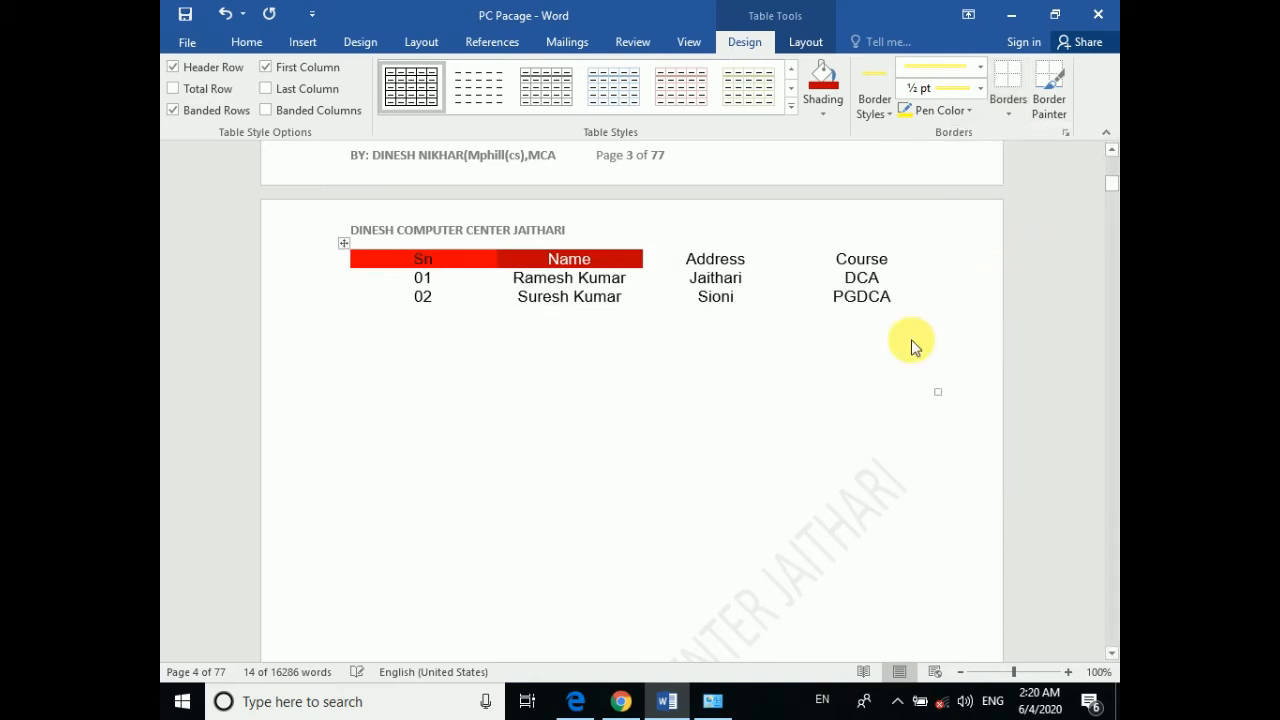
{"action": "left_click", "coordinate": [733, 496]}
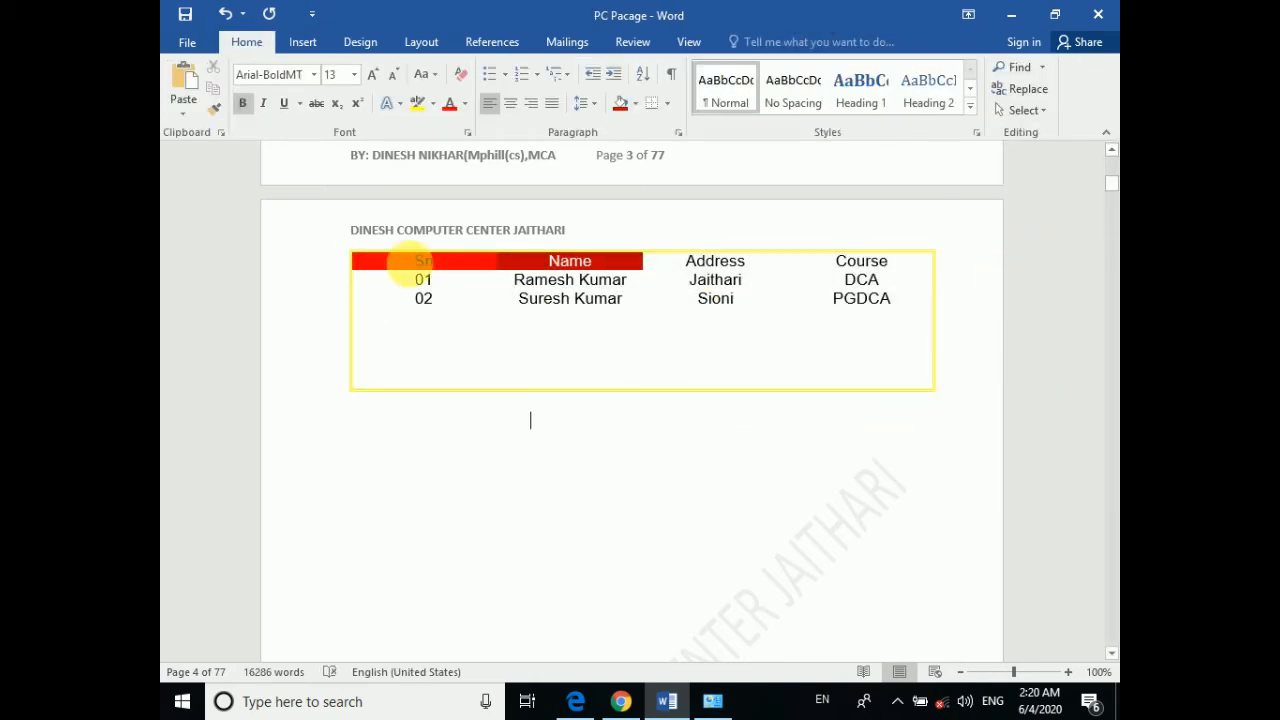
Apply All Borders to every cell of the table
{"action": "left_click", "coordinate": [374, 277]}
{"action": "left_click", "coordinate": [343, 243]}
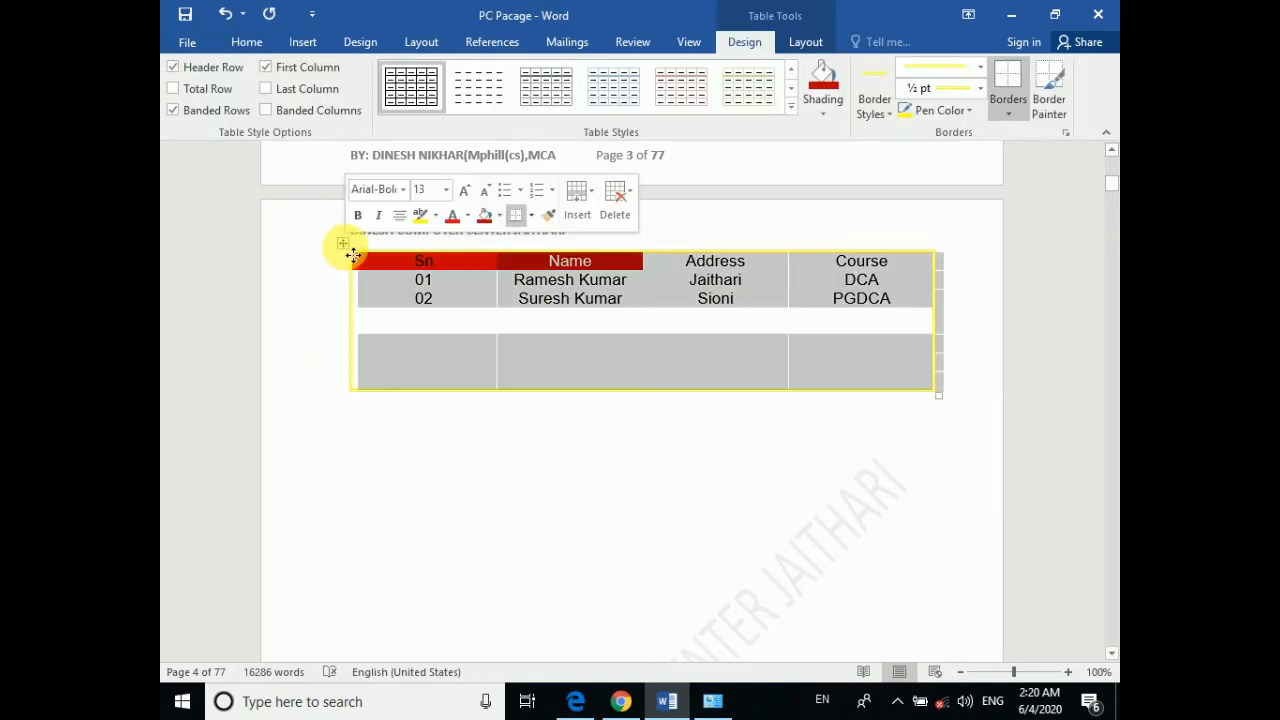
{"action": "left_click", "coordinate": [1015, 114]}
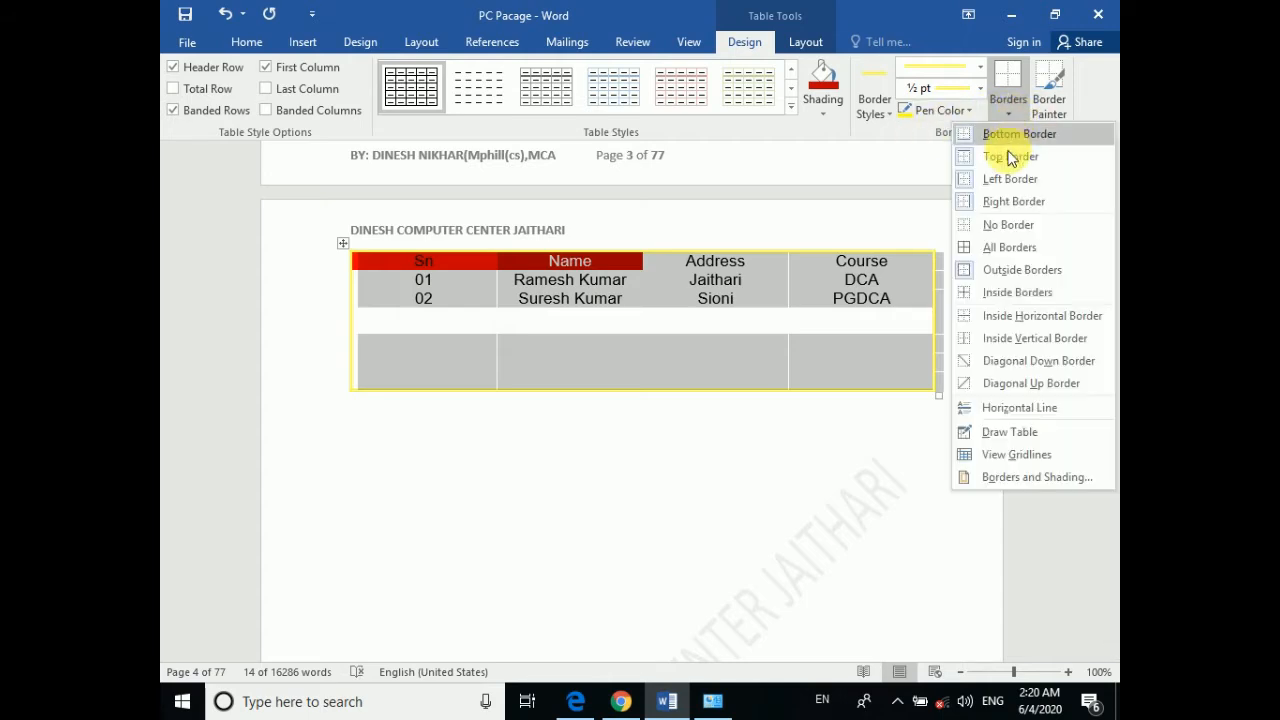
{"action": "left_click", "coordinate": [995, 254]}
{"action": "left_click", "coordinate": [731, 465]}
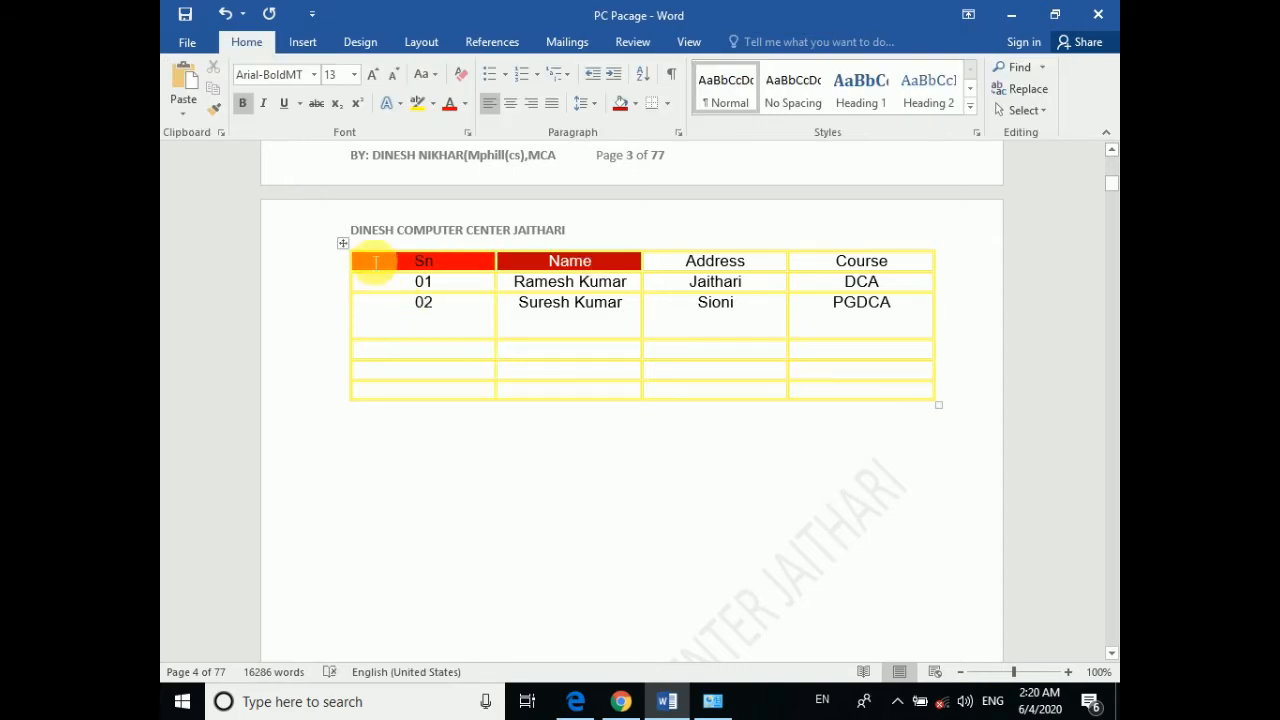
Switch the border pen colour to black and reapply All Borders to the whole table
{"action": "left_click", "coordinate": [342, 243]}
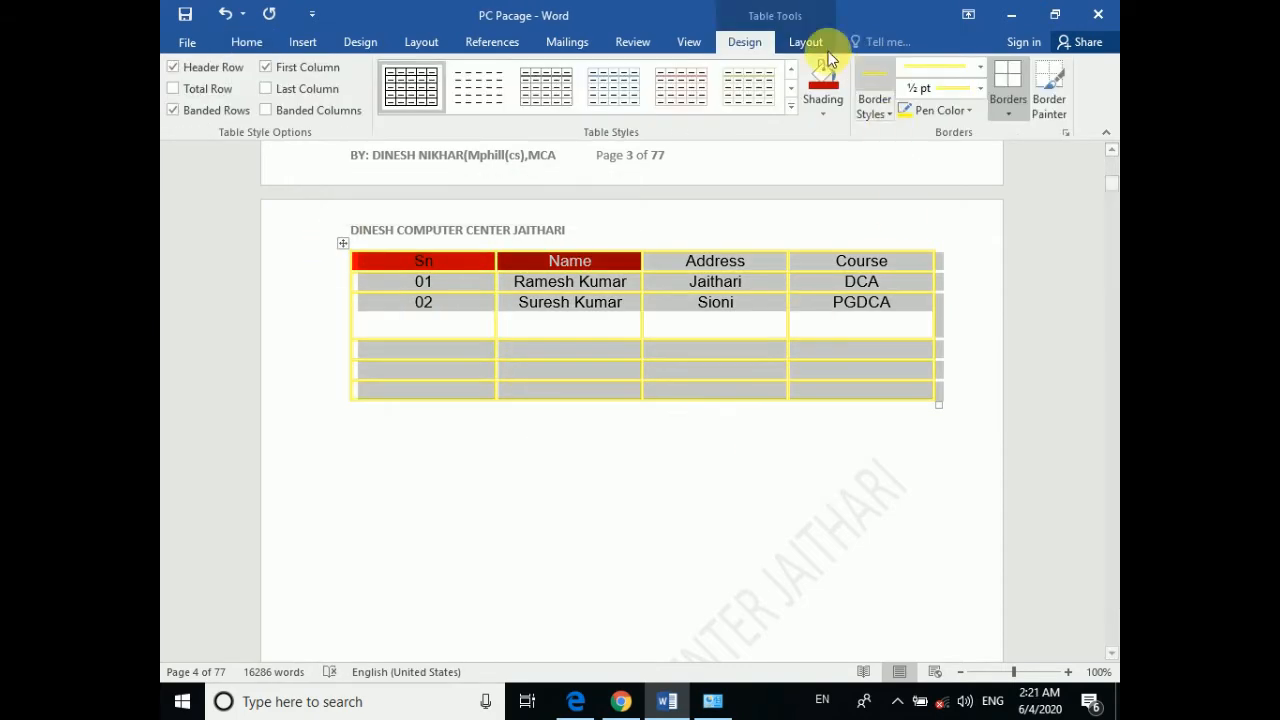
{"action": "left_click", "coordinate": [975, 109]}
{"action": "left_click", "coordinate": [921, 172]}
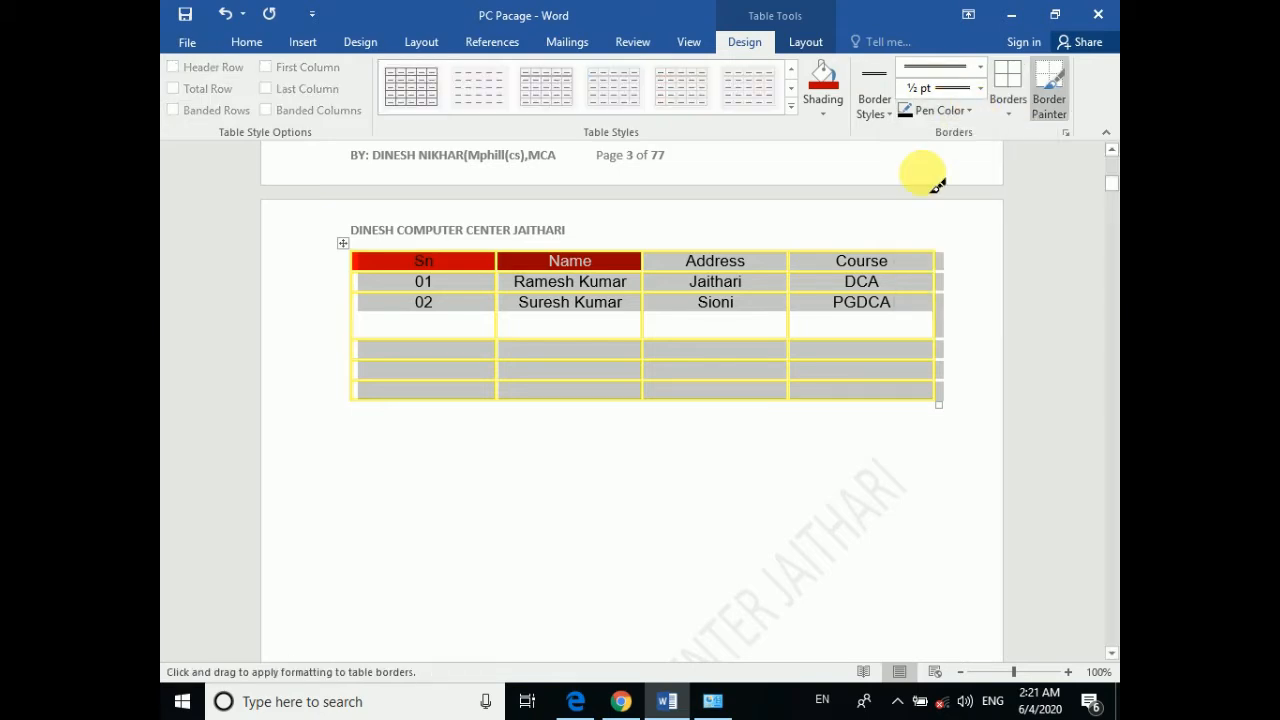
{"action": "left_click", "coordinate": [1003, 115]}
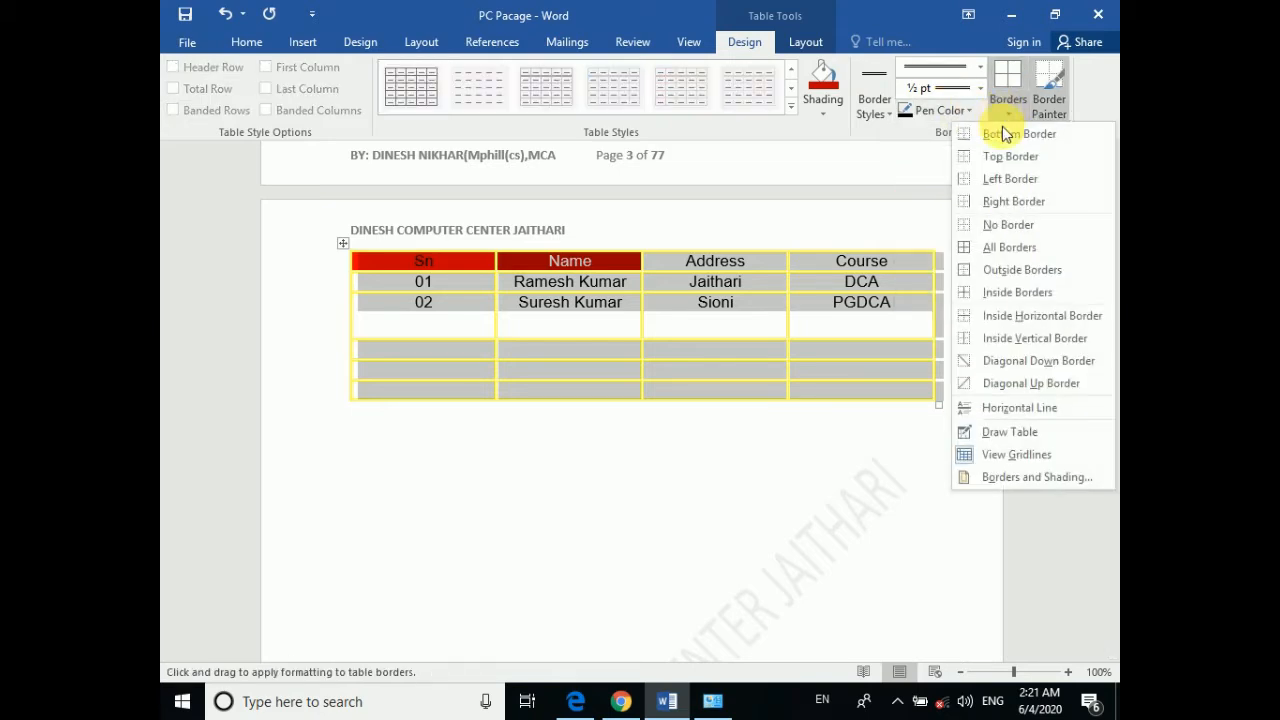
{"action": "left_click", "coordinate": [990, 247]}
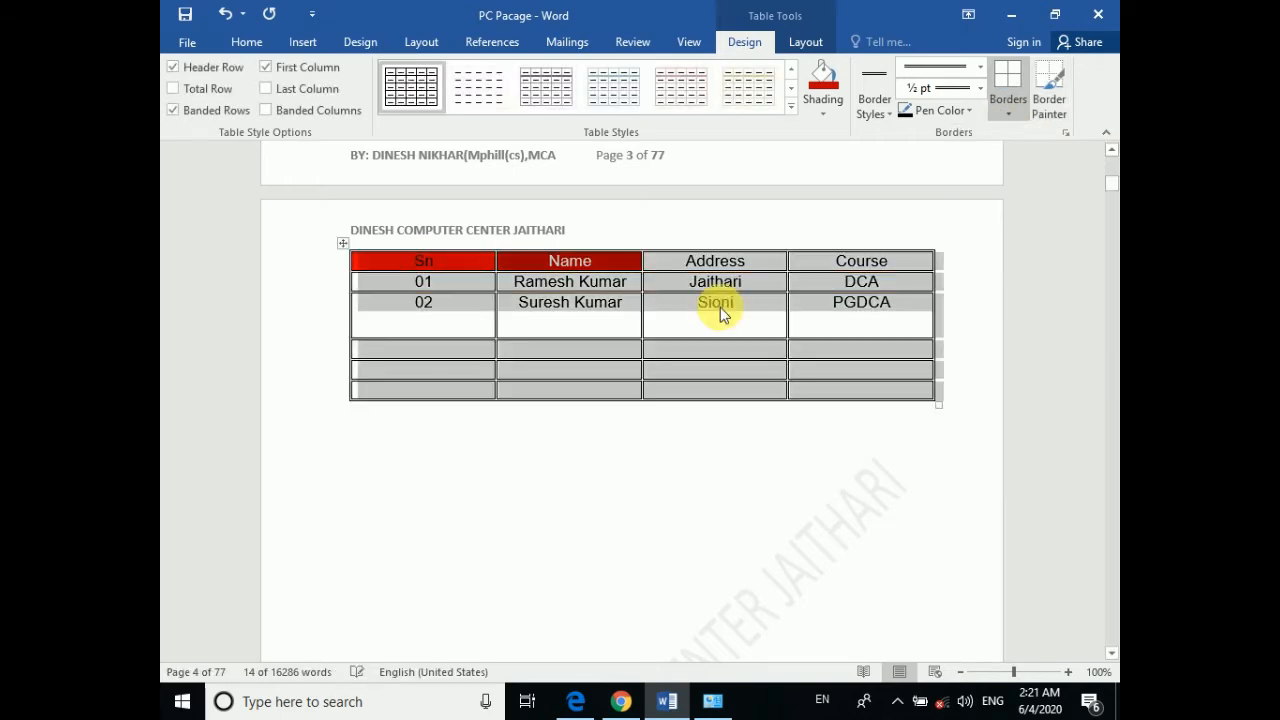
{"action": "left_click", "coordinate": [556, 461]}
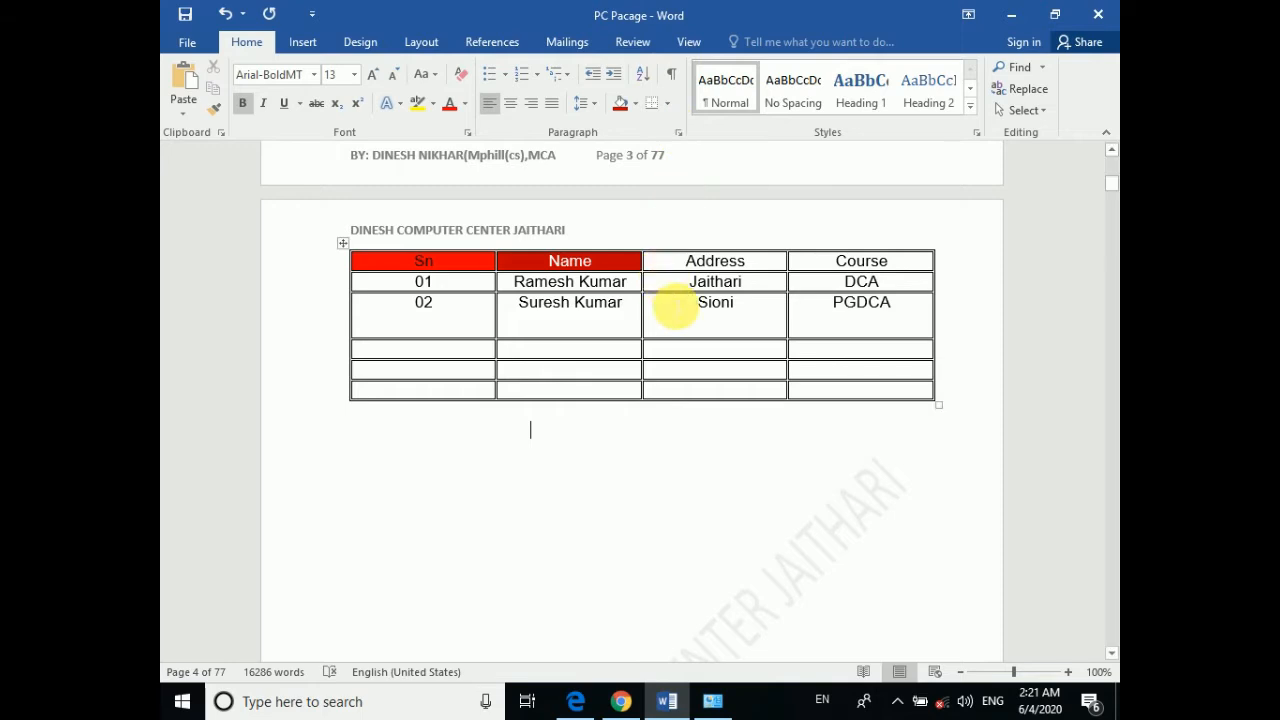
{"action": "left_click", "coordinate": [697, 303]}
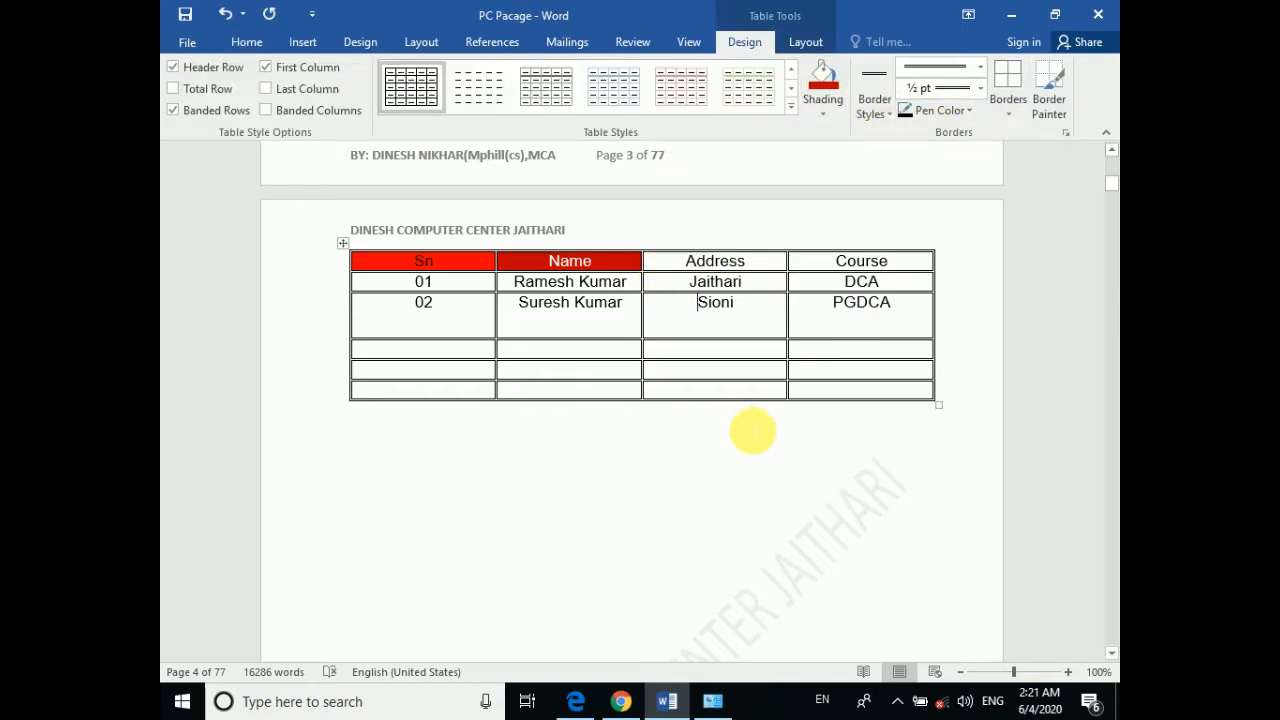
In the Layout tools, delete the Sn column with Backspace, then undo it
{"action": "left_click", "coordinate": [818, 40]}
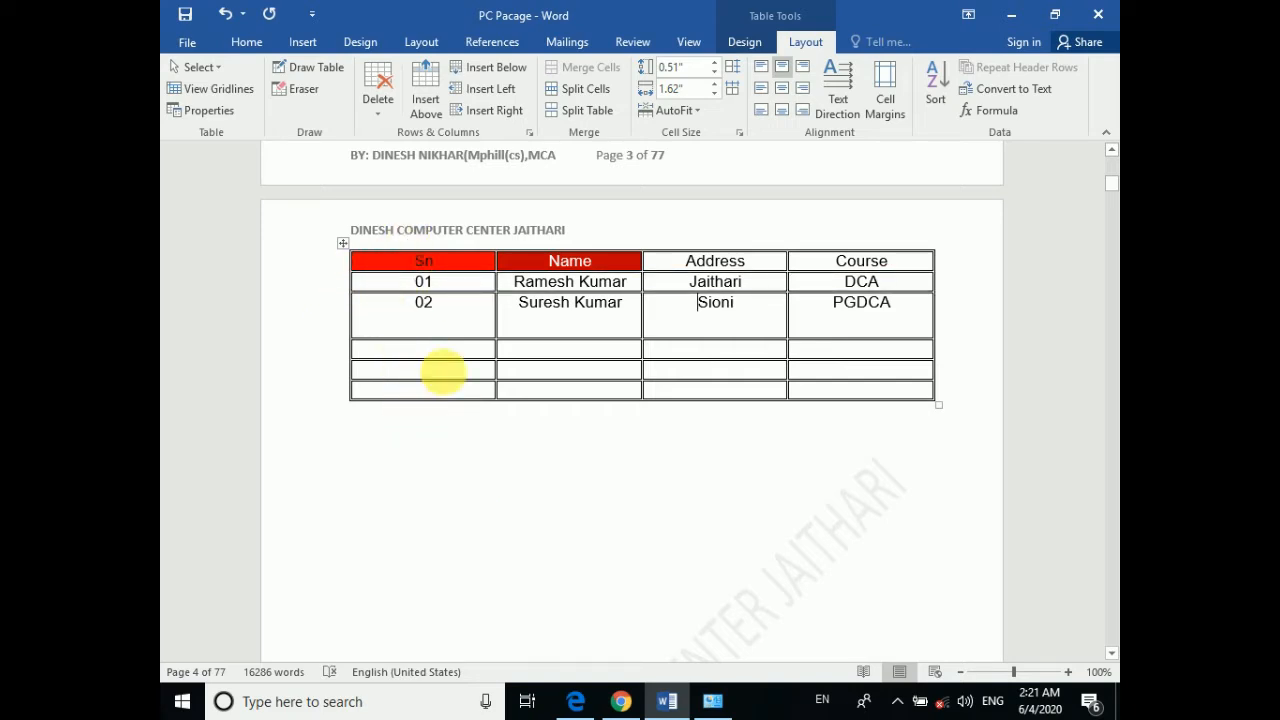
{"action": "left_click", "coordinate": [453, 265]}
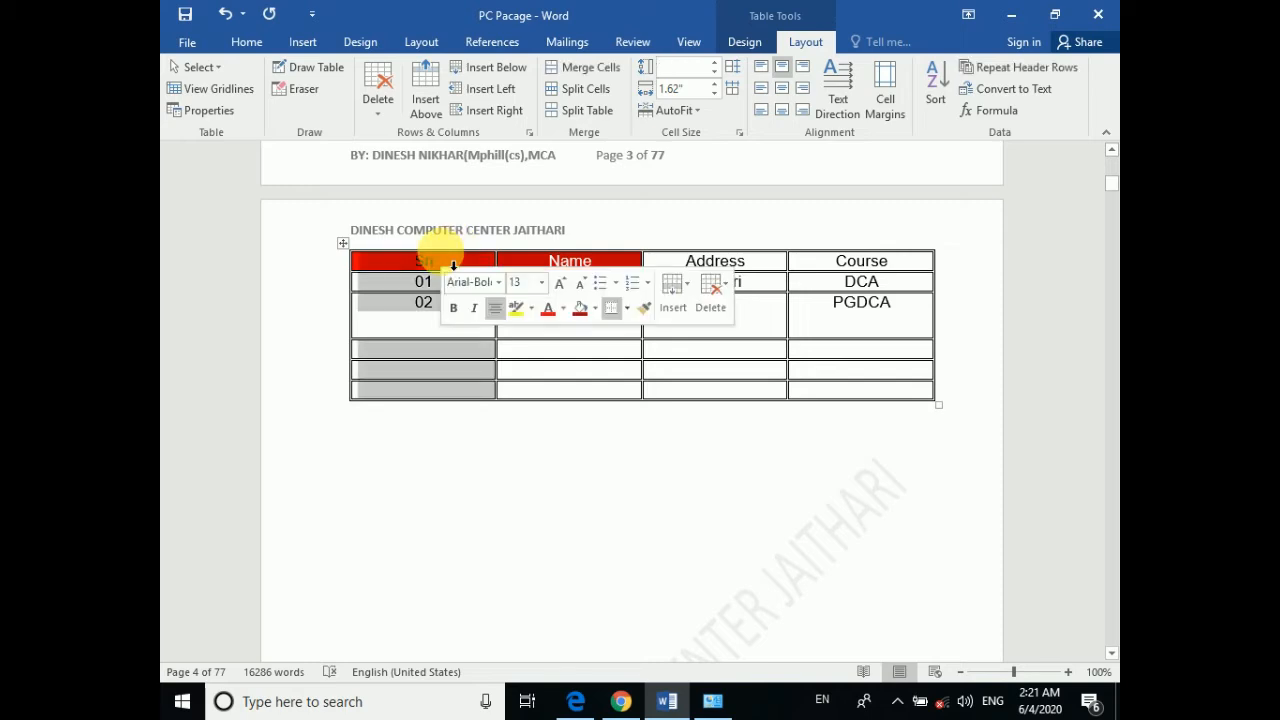
{"action": "mouse_move", "coordinate": [578, 690]}
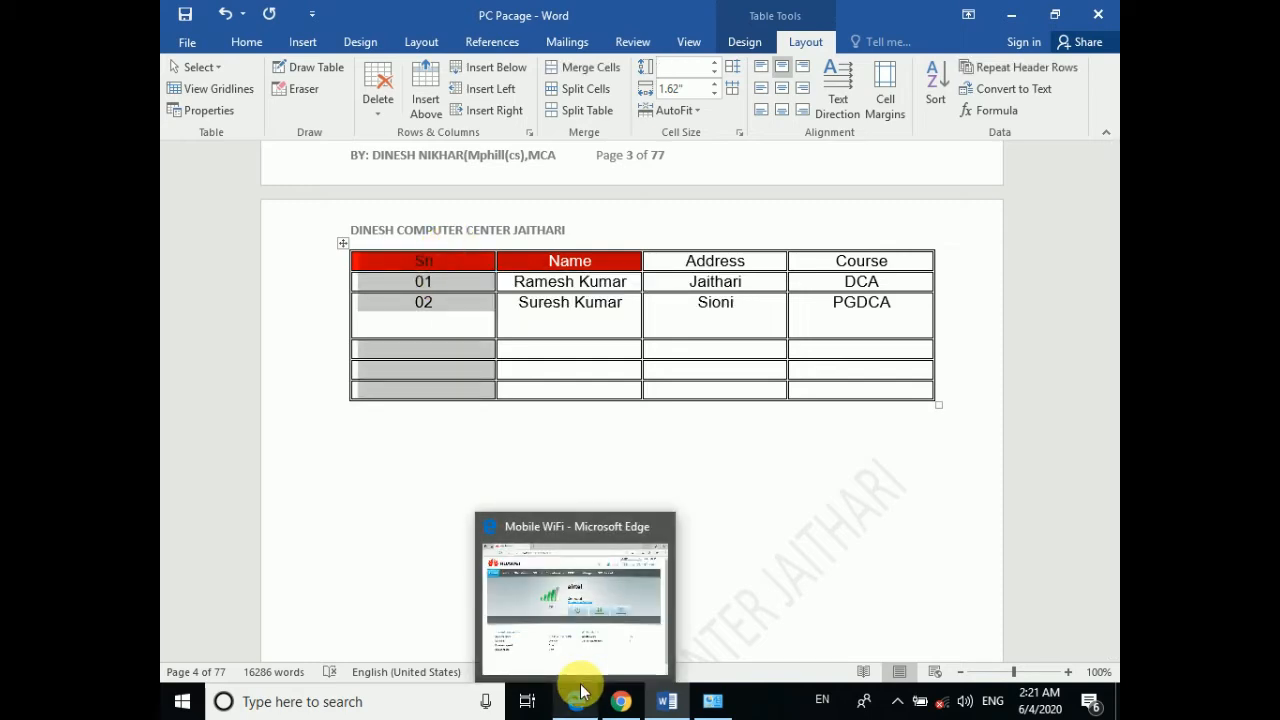
{"action": "key", "text": "BackSpace"}
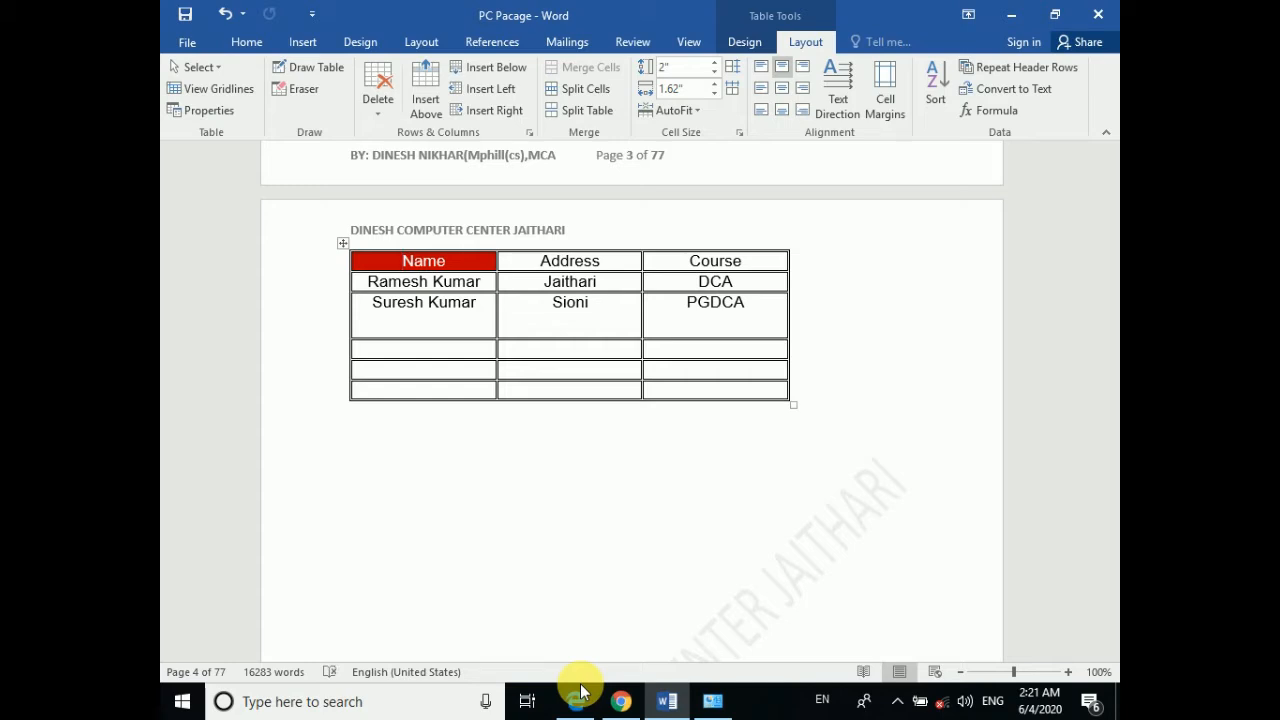
{"action": "key", "text": "ctrl+z"}
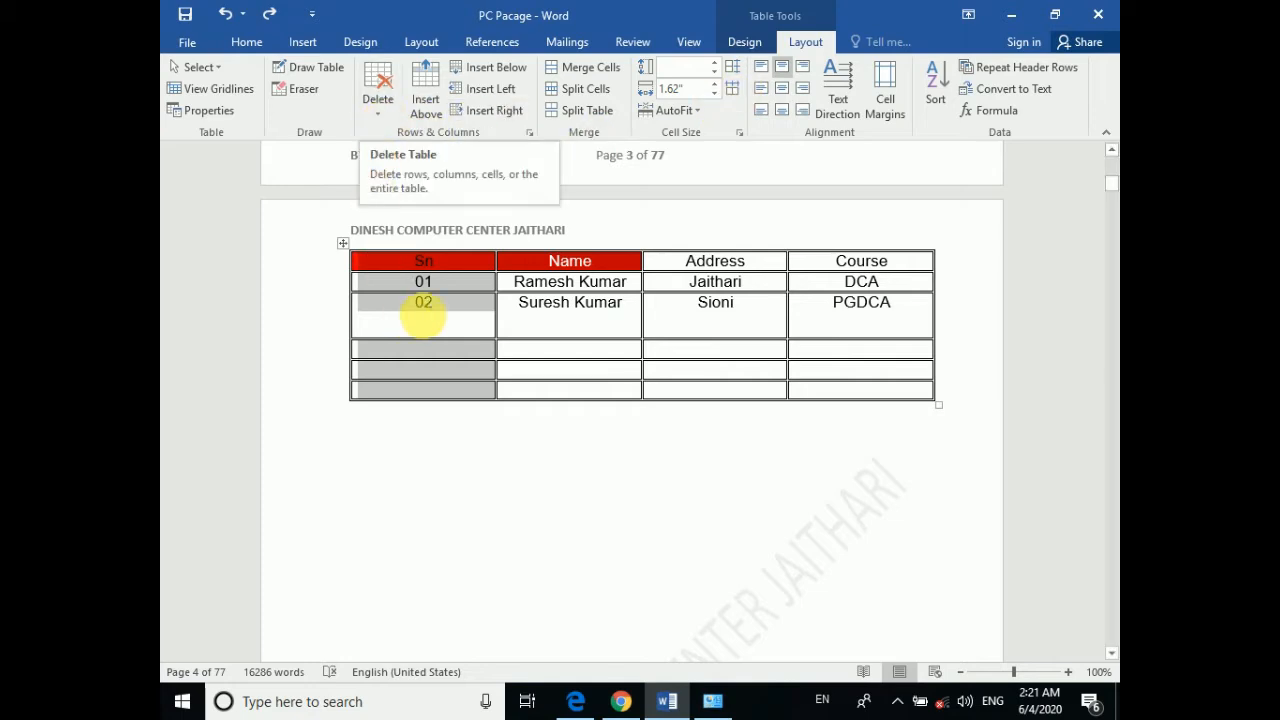
Delete the Sn column via Delete > Delete Columns, undo, and dismiss the row delete options
{"action": "left_click", "coordinate": [379, 110]}
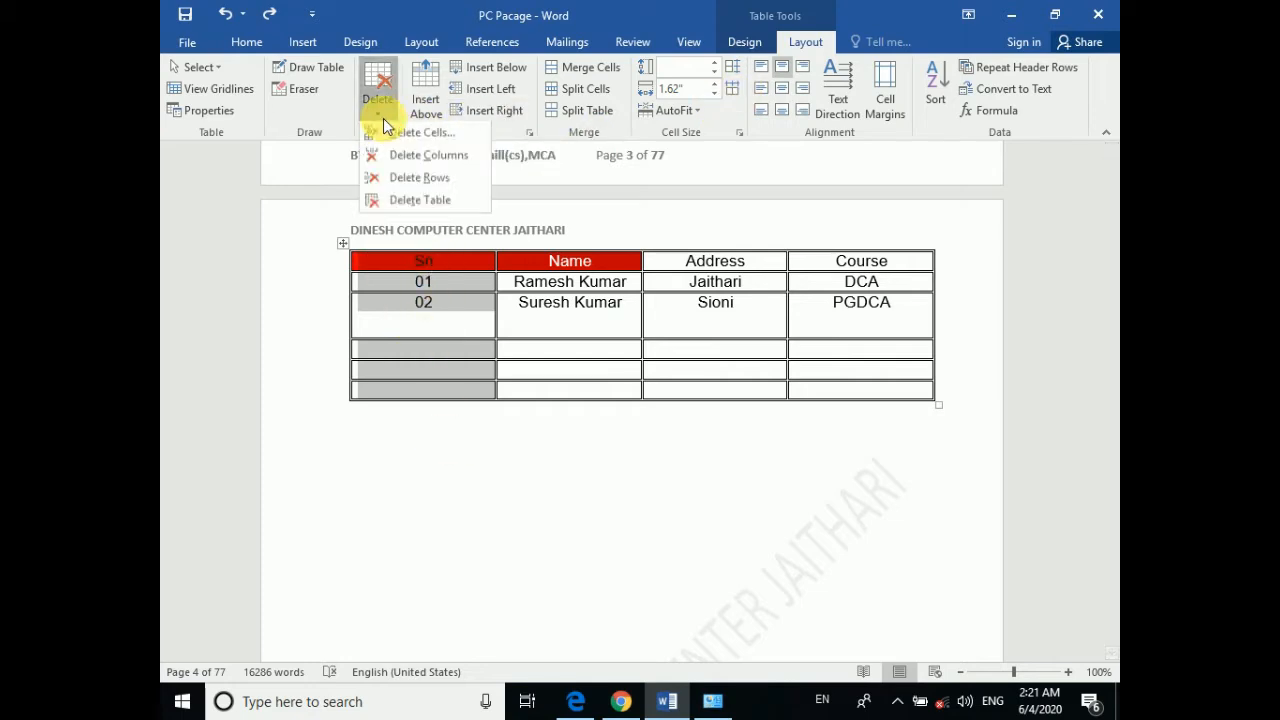
{"action": "left_click", "coordinate": [427, 158]}
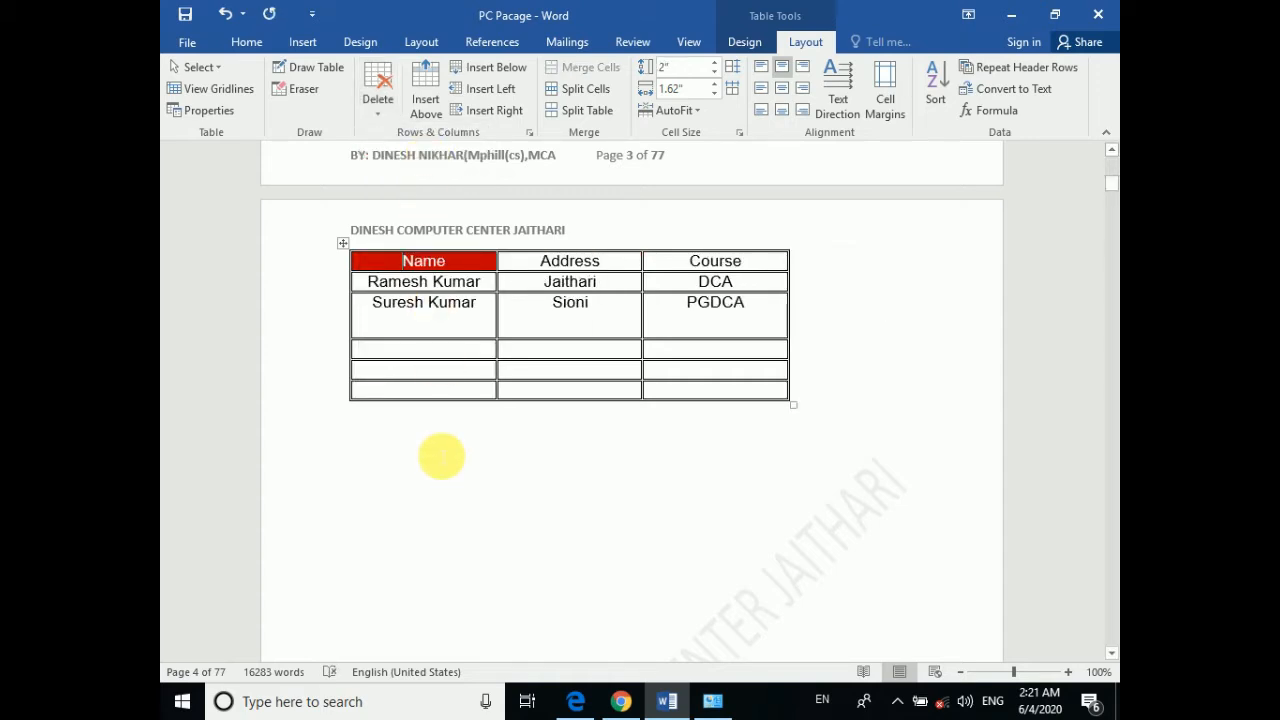
{"action": "key", "text": "ctrl+z"}
{"action": "left_click", "coordinate": [362, 281]}
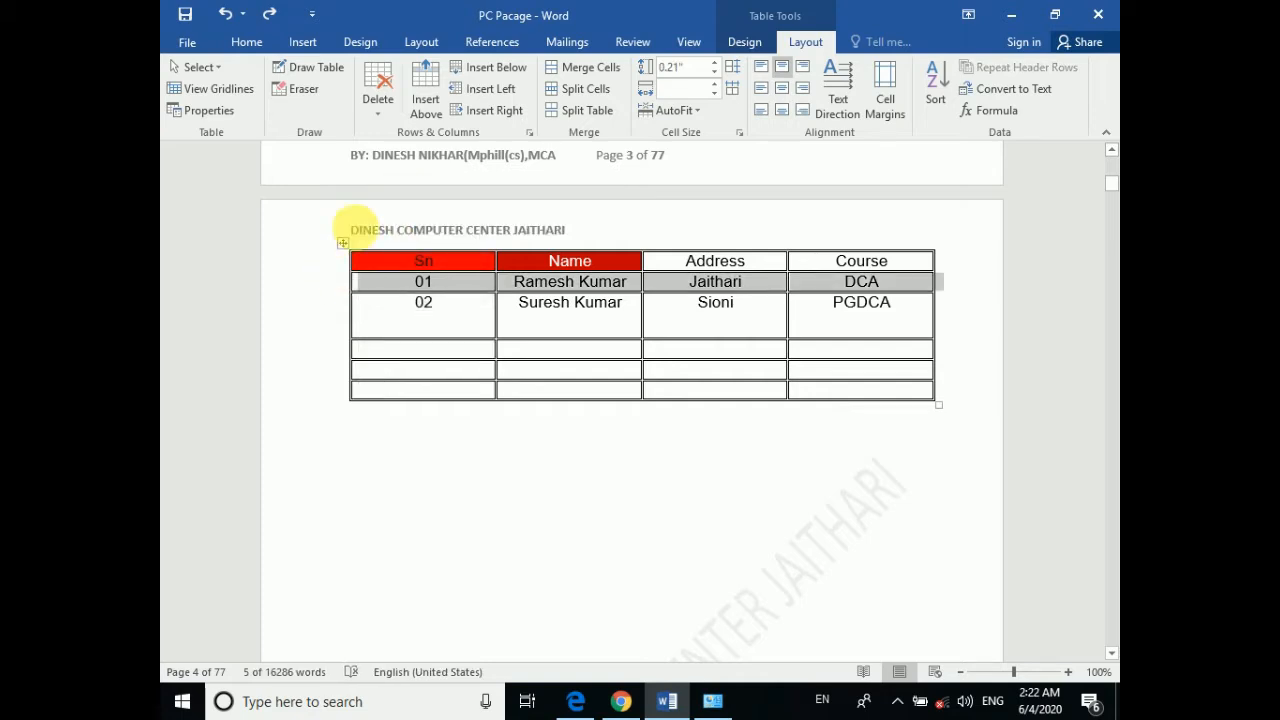
{"action": "left_click", "coordinate": [378, 119]}
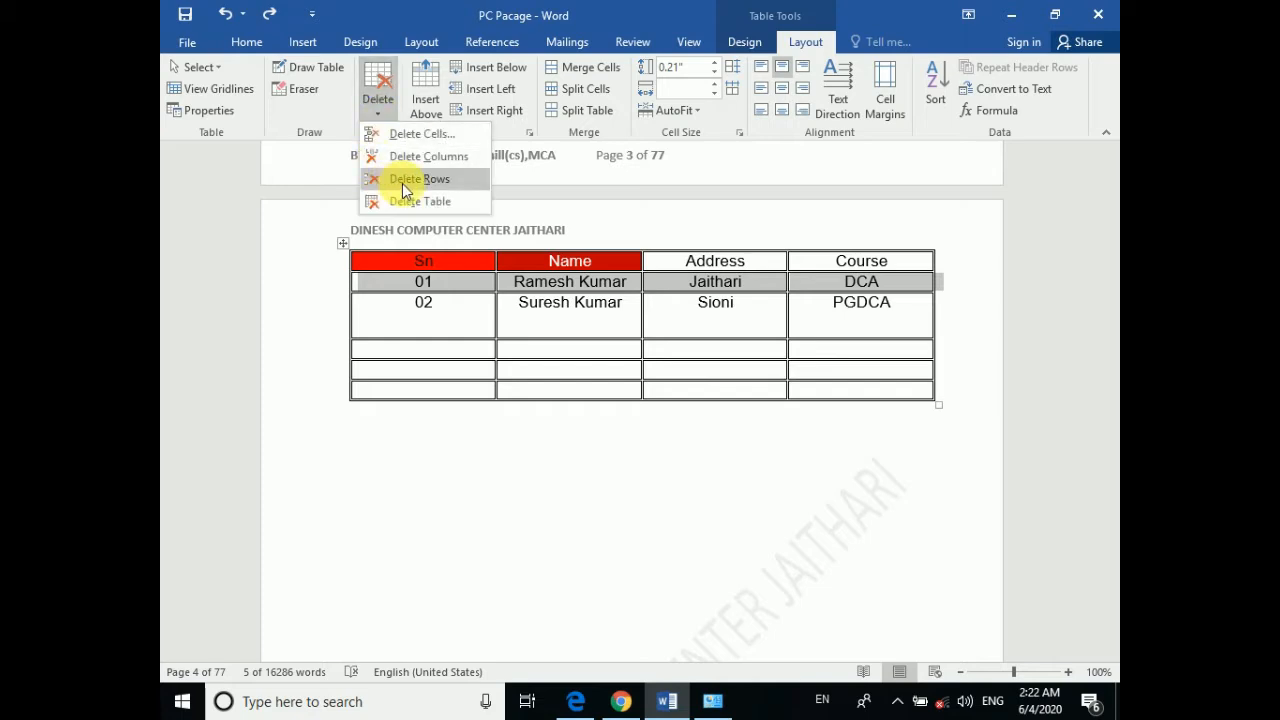
{"action": "left_click", "coordinate": [429, 364]}
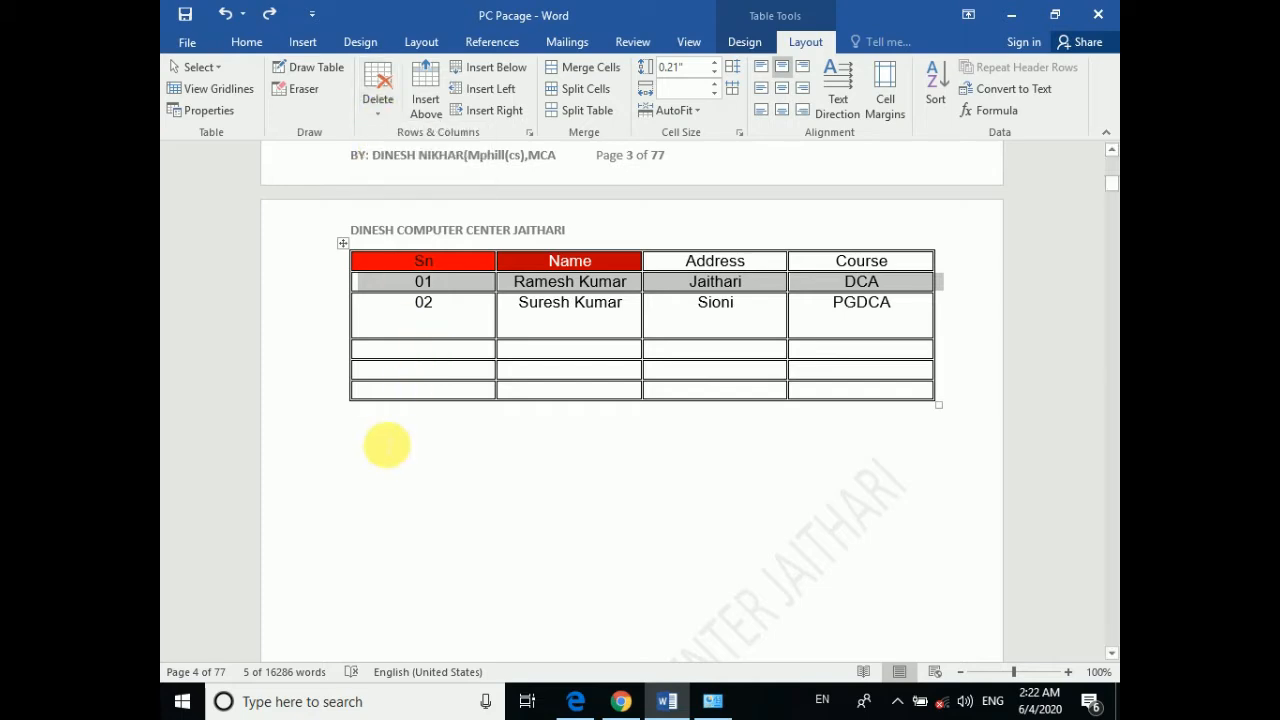
{"action": "left_click", "coordinate": [434, 318]}
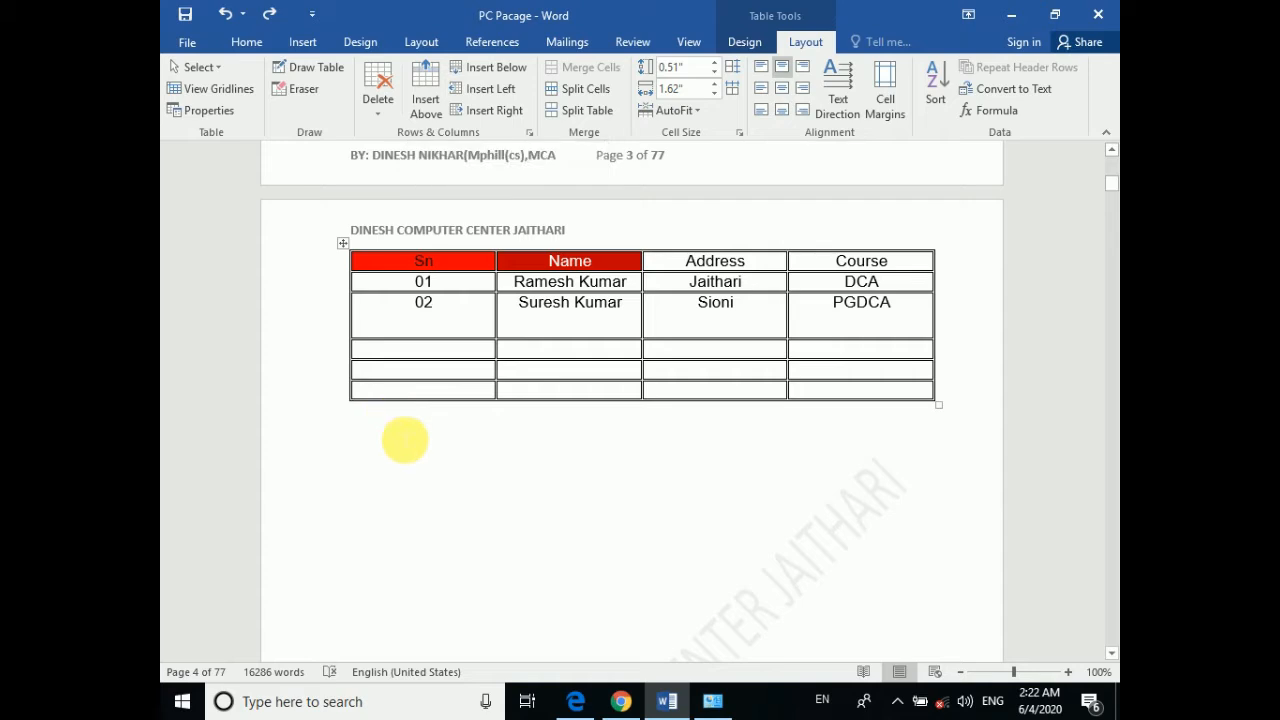
Insert an empty row above the header row and another below the last row
{"action": "left_click", "coordinate": [454, 269]}
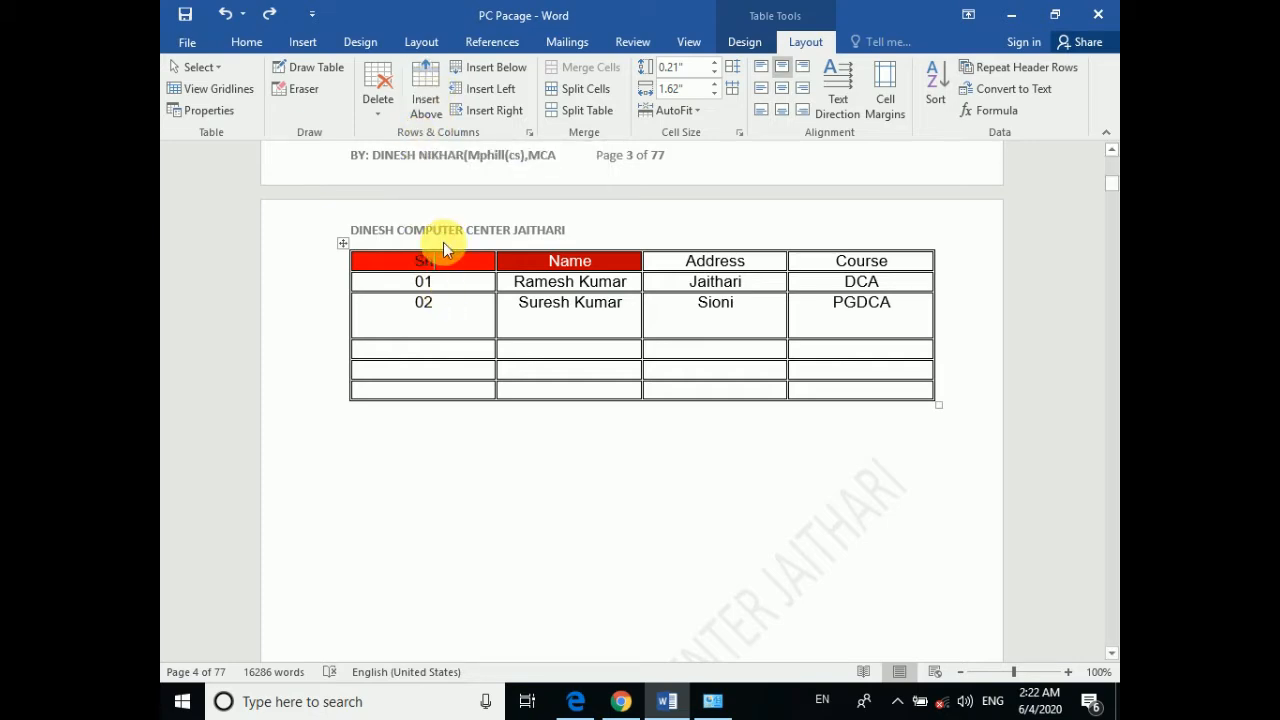
{"action": "left_click", "coordinate": [412, 104]}
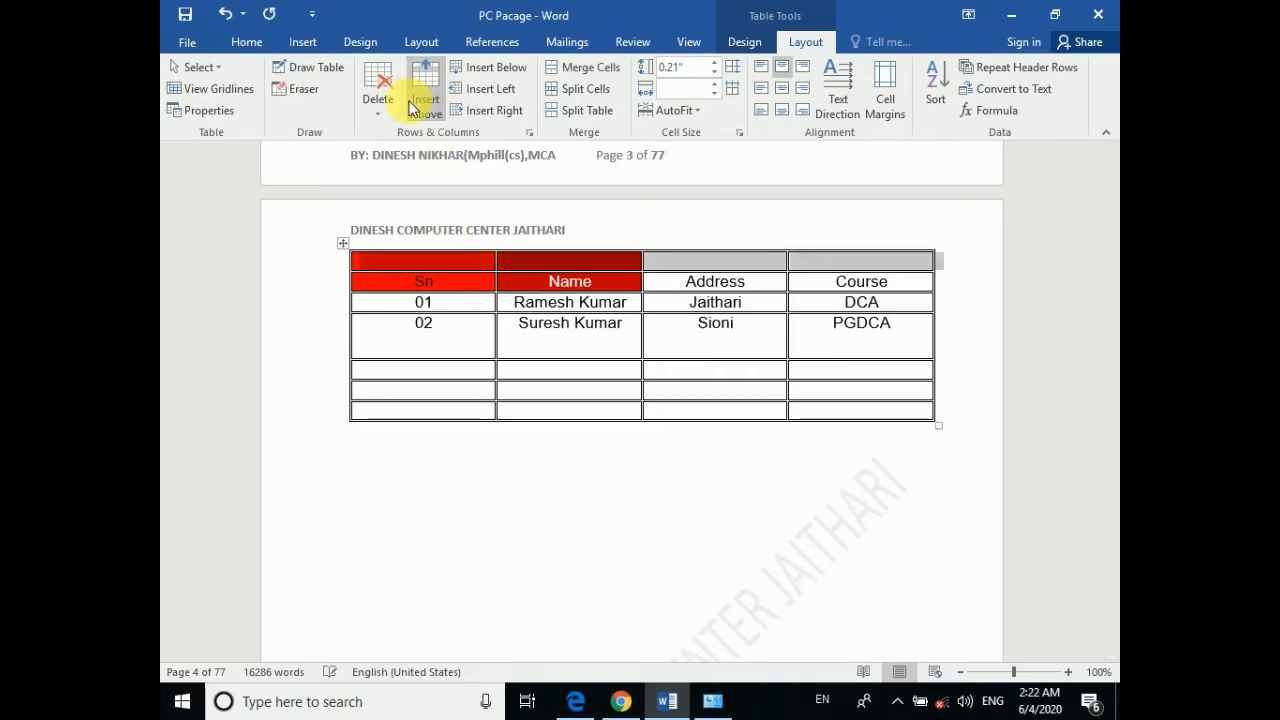
{"action": "left_click", "coordinate": [462, 306]}
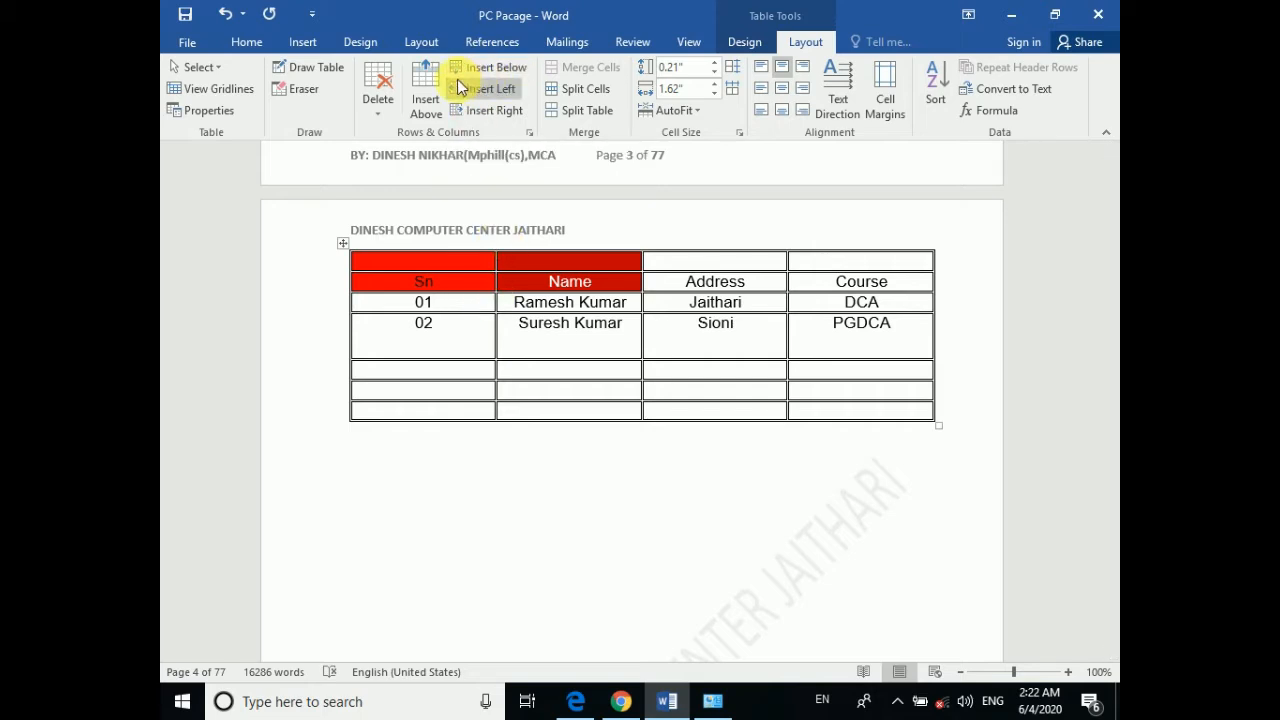
{"action": "left_click", "coordinate": [425, 405]}
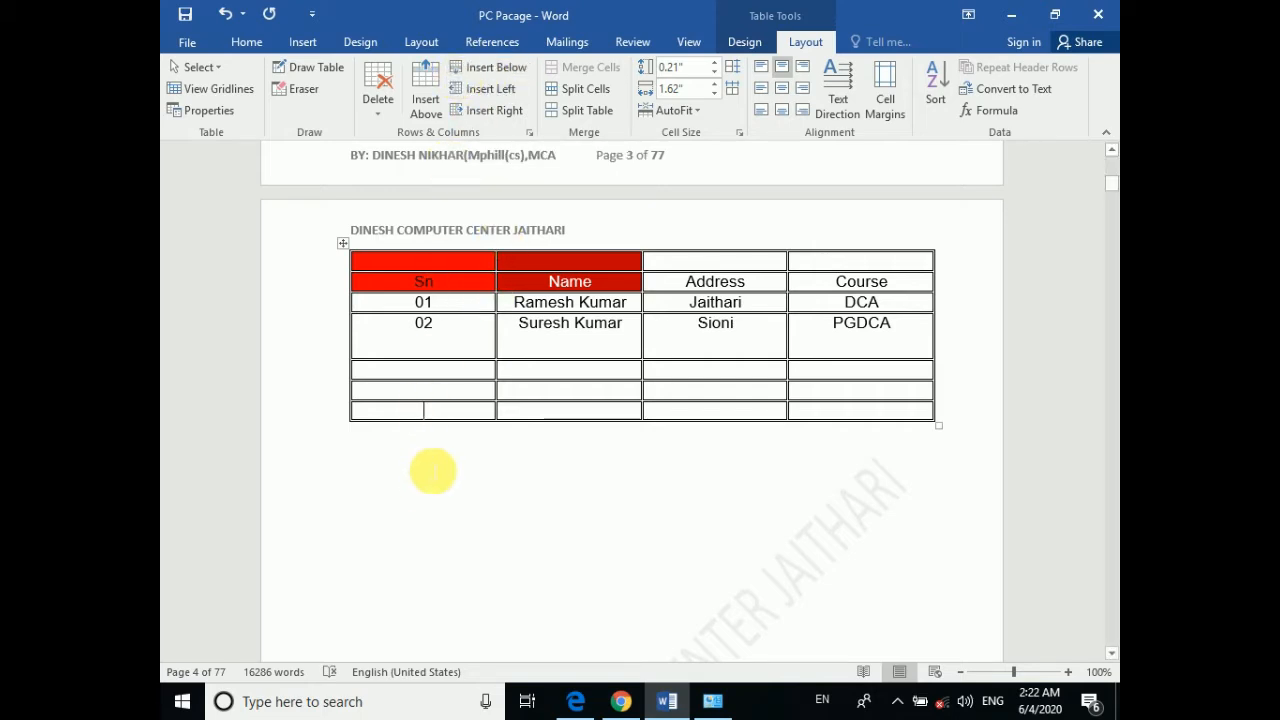
{"action": "left_click", "coordinate": [457, 67]}
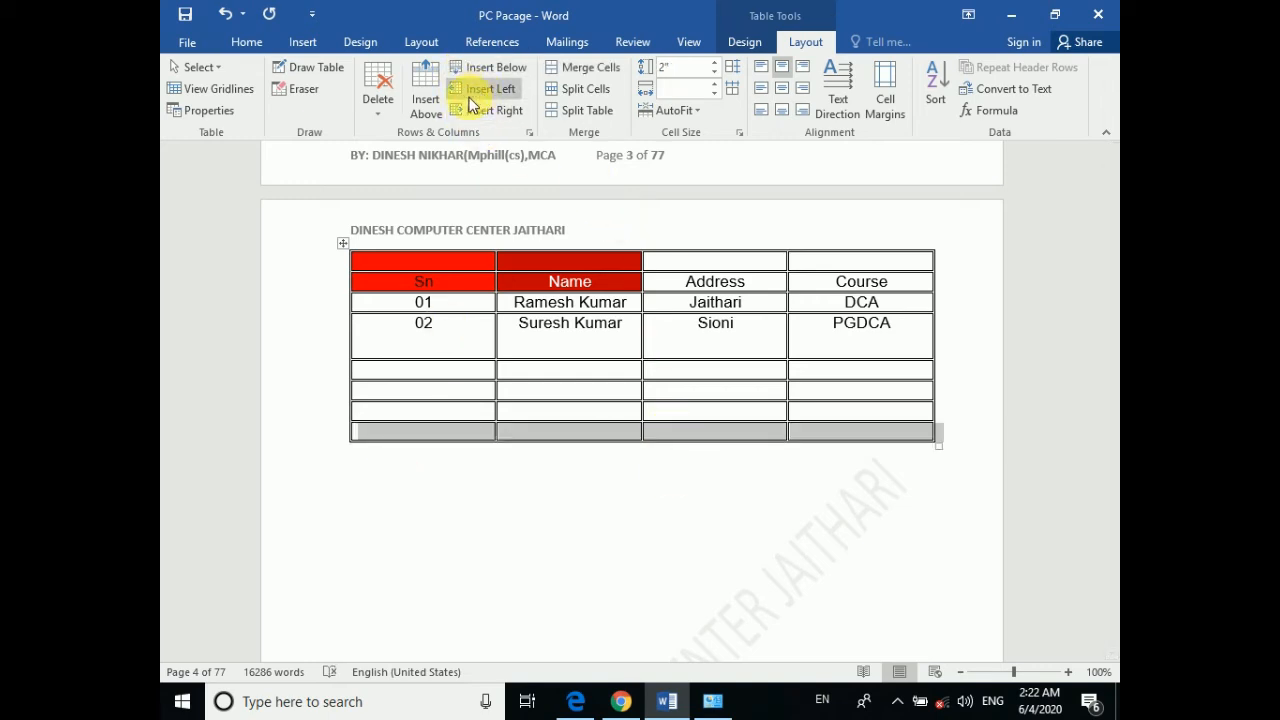
Insert empty columns left of Sn and right of Course
{"action": "left_click", "coordinate": [380, 308]}
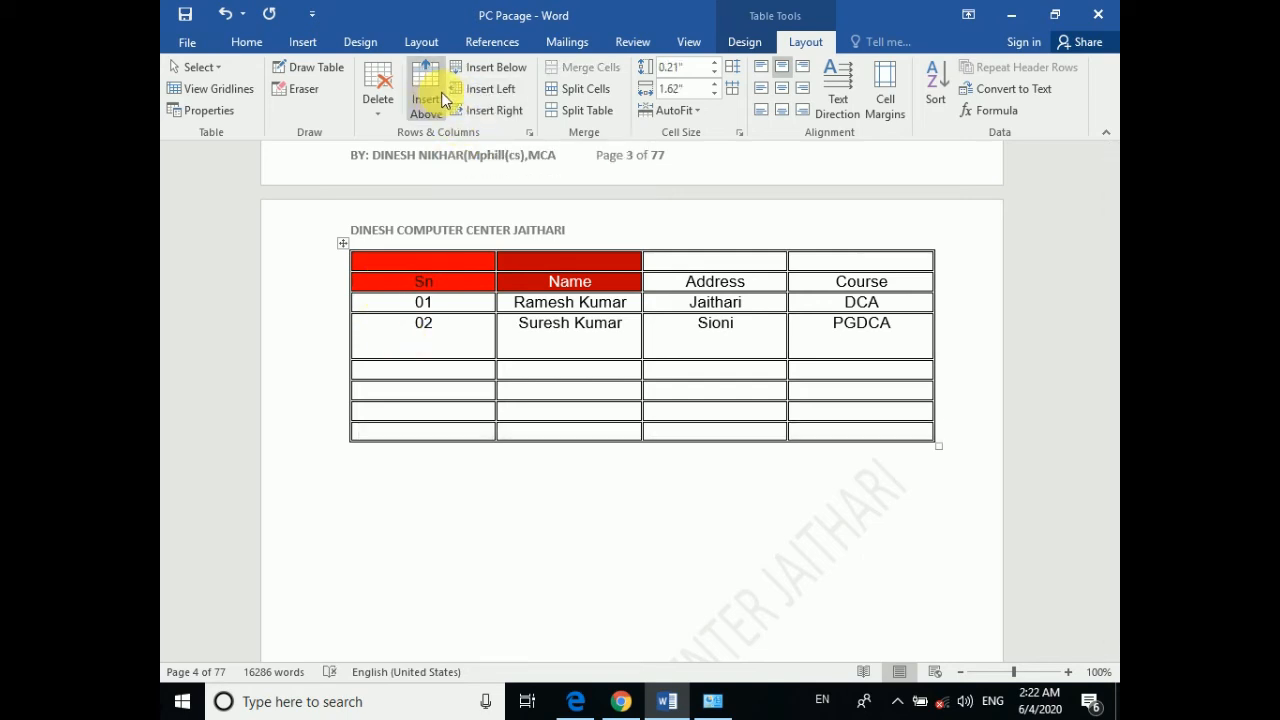
{"action": "left_click", "coordinate": [463, 96]}
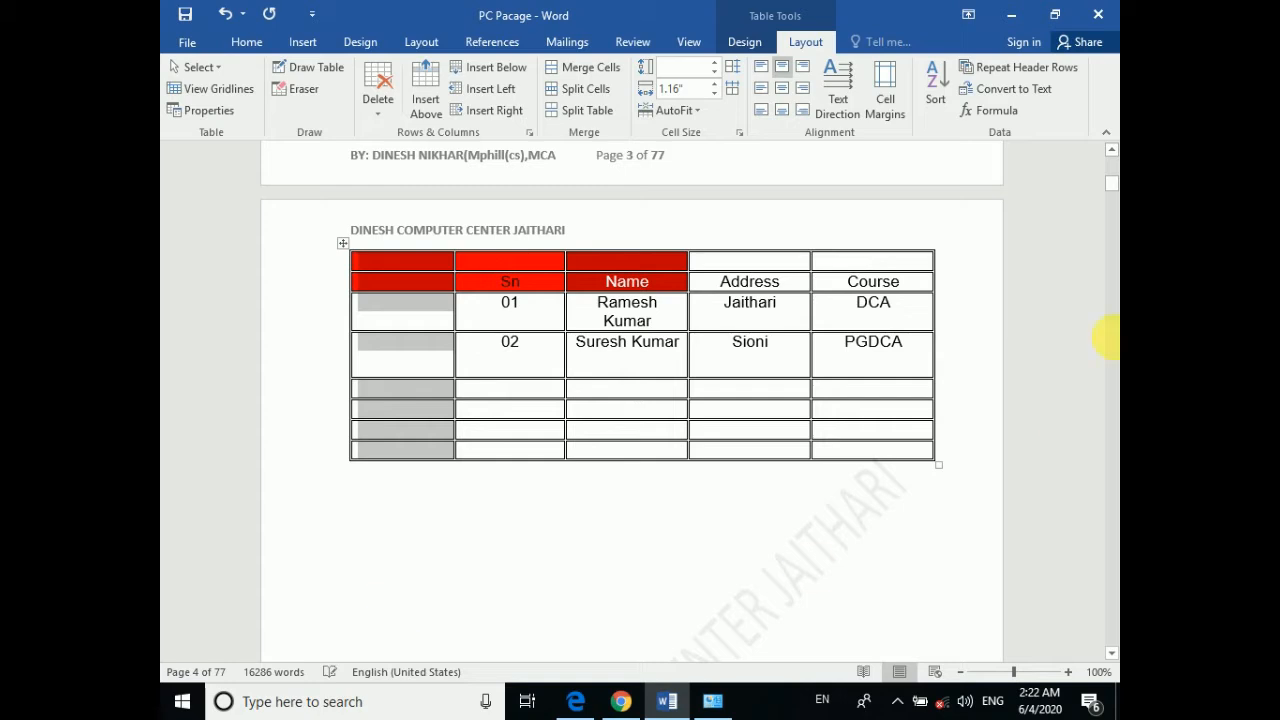
{"action": "left_click", "coordinate": [916, 309]}
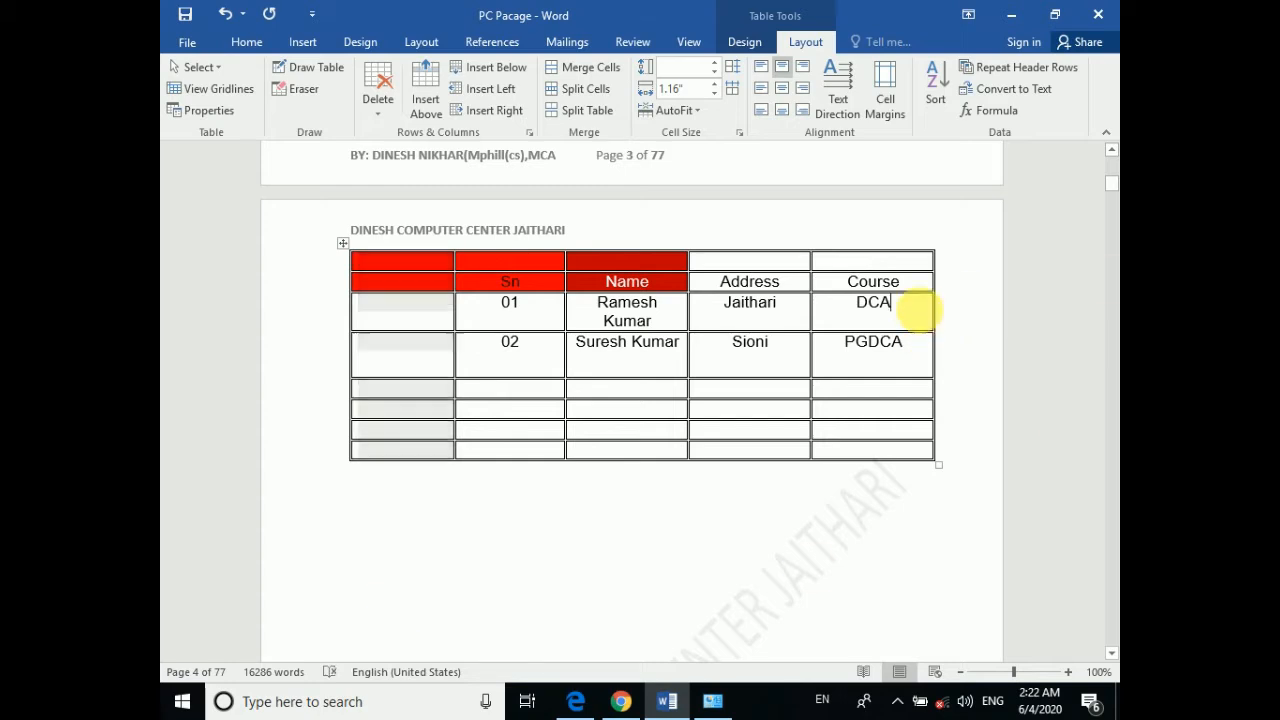
{"action": "left_click", "coordinate": [490, 113]}
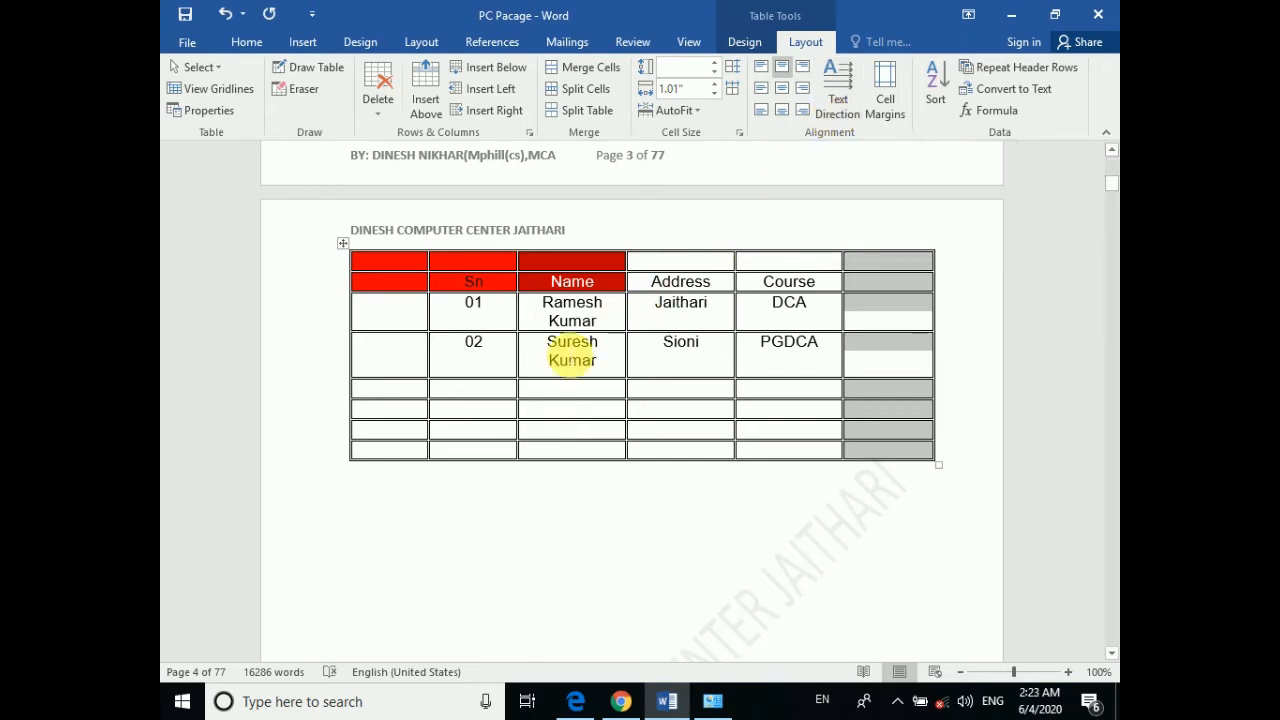
Cycle the Sn header's text direction through its orientations, ending horizontal
{"action": "left_click", "coordinate": [479, 295]}
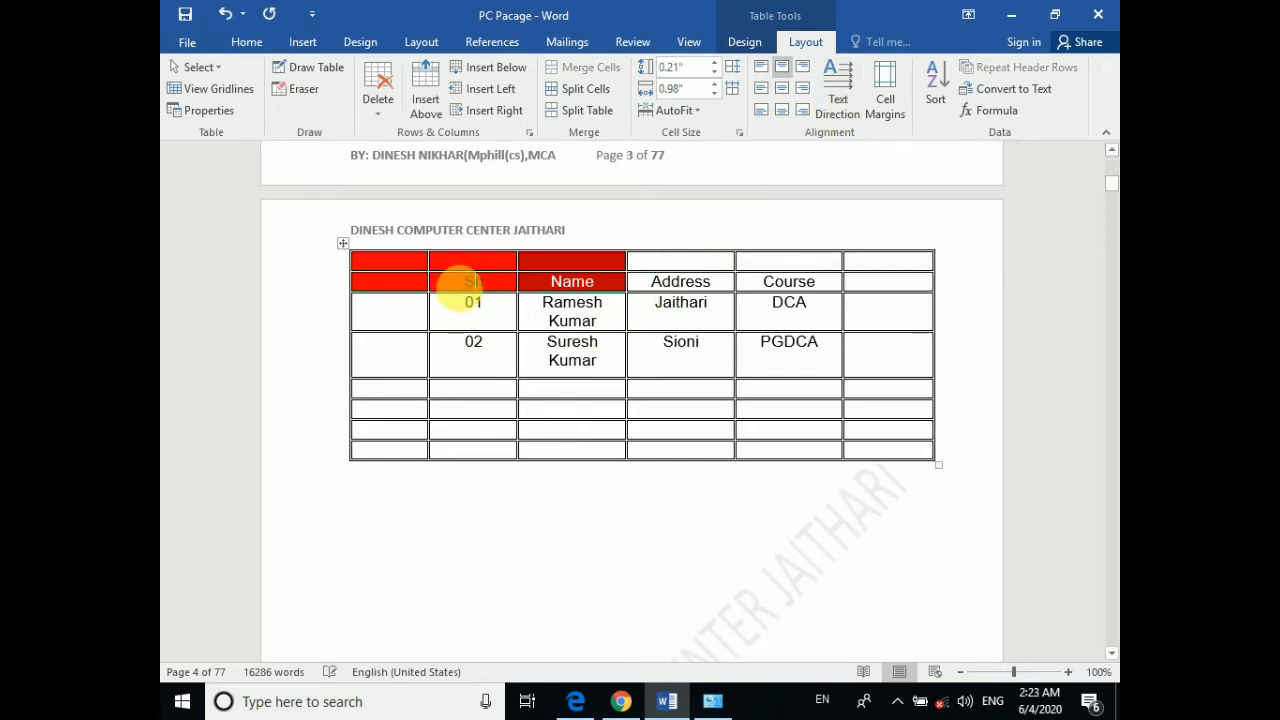
{"action": "double_click", "coordinate": [476, 283]}
{"action": "left_click", "coordinate": [490, 288]}
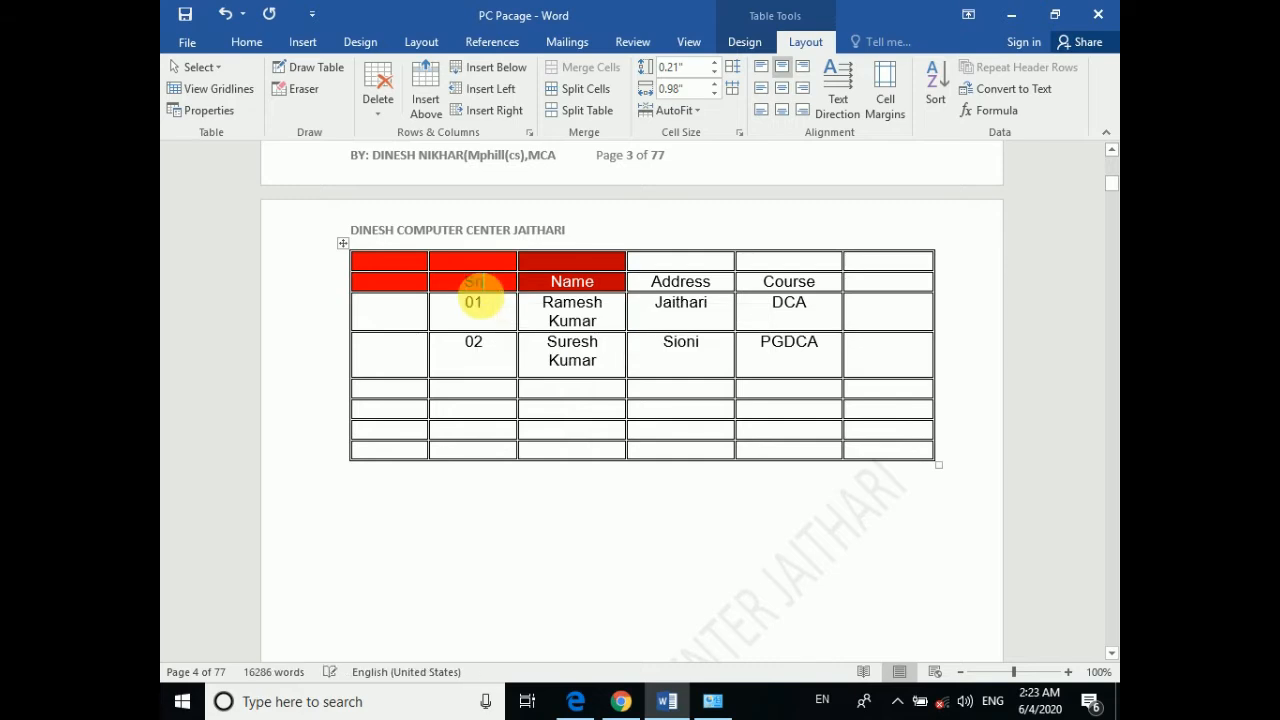
{"action": "left_click", "coordinate": [854, 100]}
{"action": "left_click", "coordinate": [854, 100]}
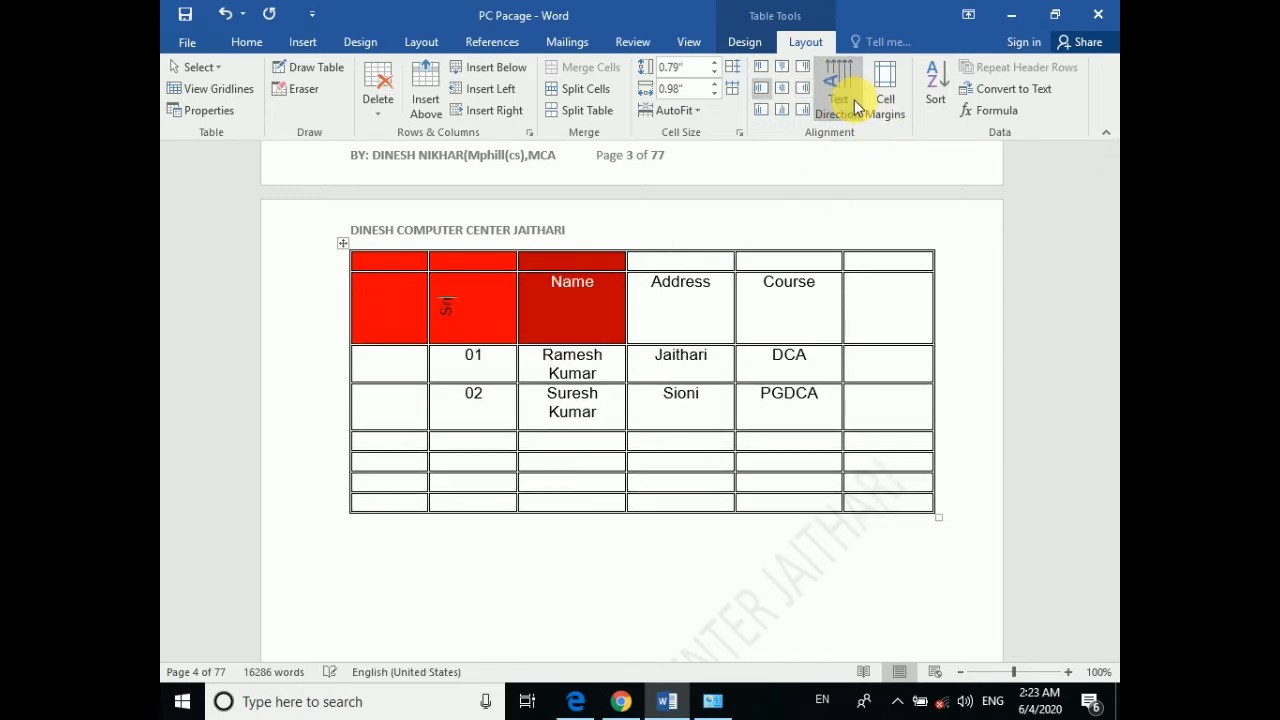
{"action": "left_click", "coordinate": [854, 100]}
{"action": "left_click", "coordinate": [854, 100]}
{"action": "left_click", "coordinate": [854, 100]}
{"action": "left_click", "coordinate": [854, 100]}
{"action": "left_click", "coordinate": [854, 100]}
{"action": "left_click", "coordinate": [854, 100]}
{"action": "left_click", "coordinate": [854, 100]}
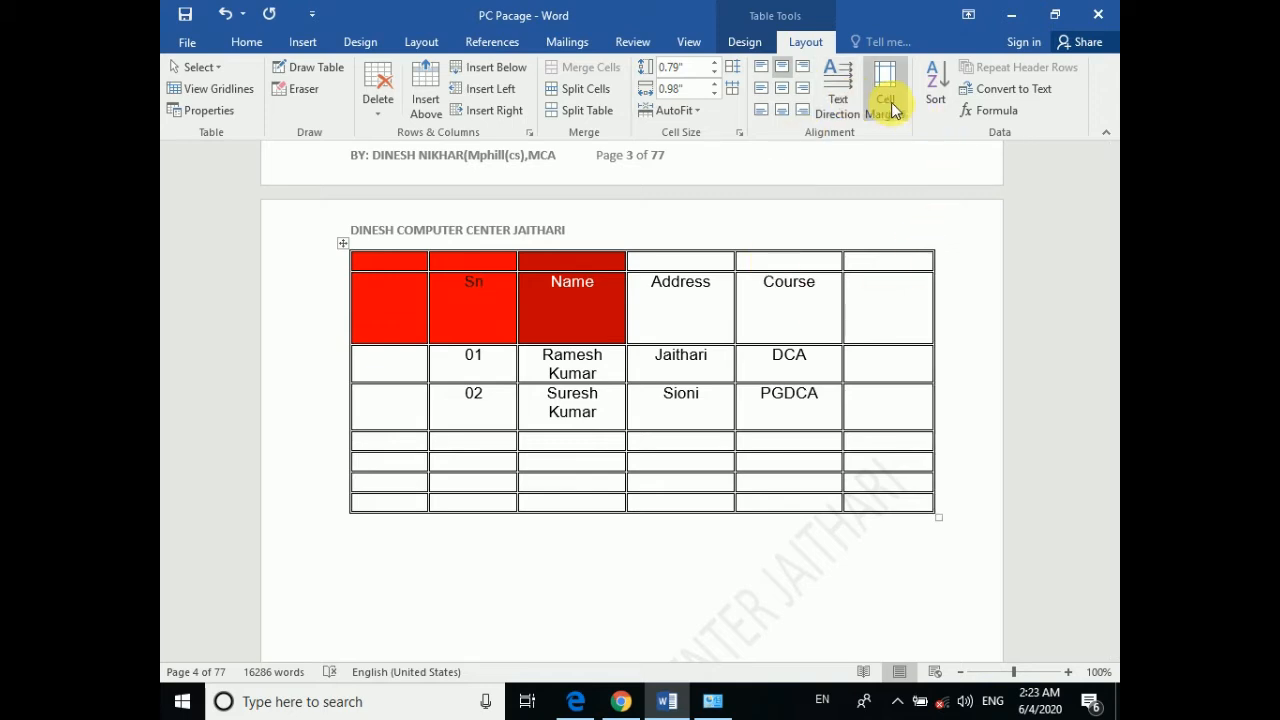
Set a 0.04" top cell margin for the whole table
{"action": "left_click", "coordinate": [342, 243]}
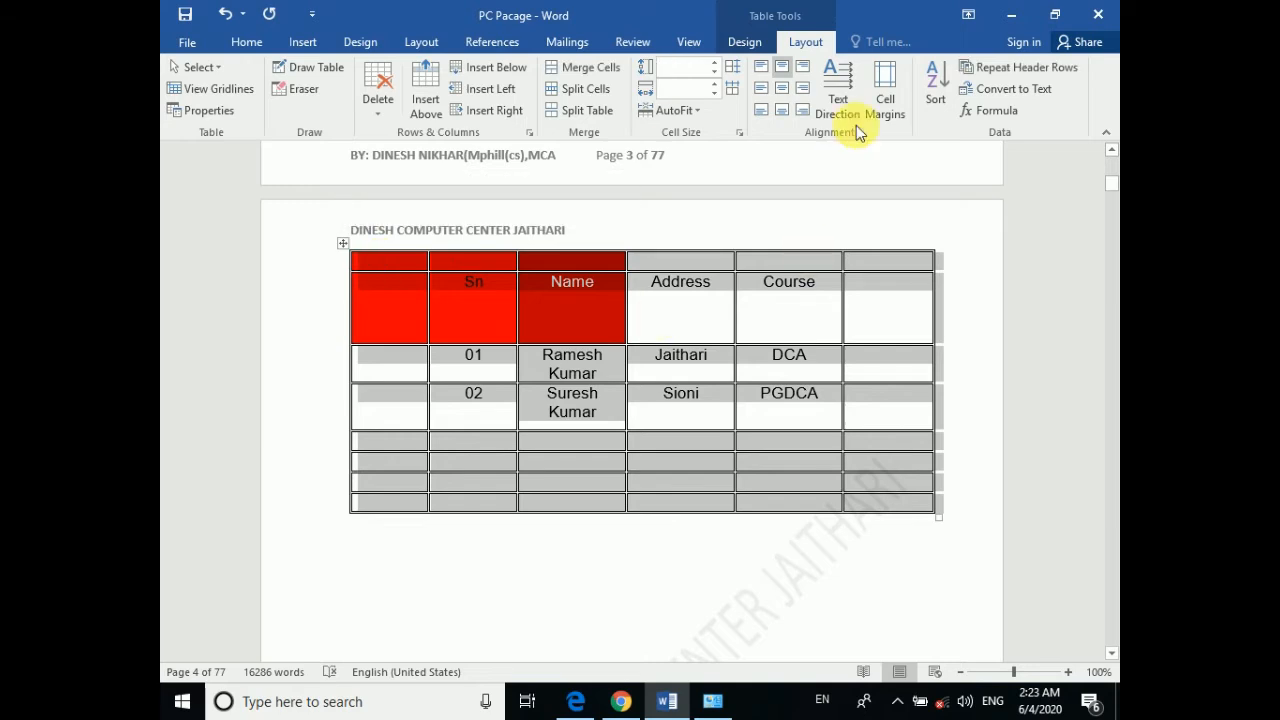
{"action": "left_click", "coordinate": [885, 100]}
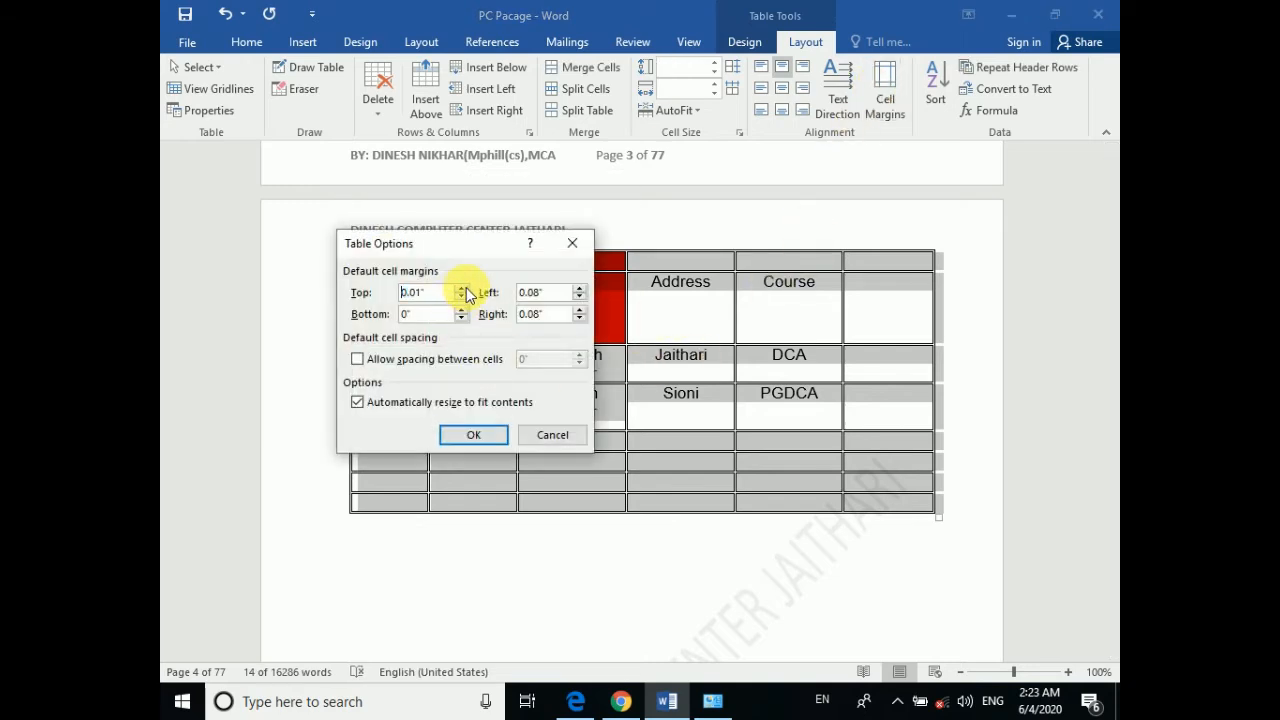
{"action": "left_click", "coordinate": [472, 434]}
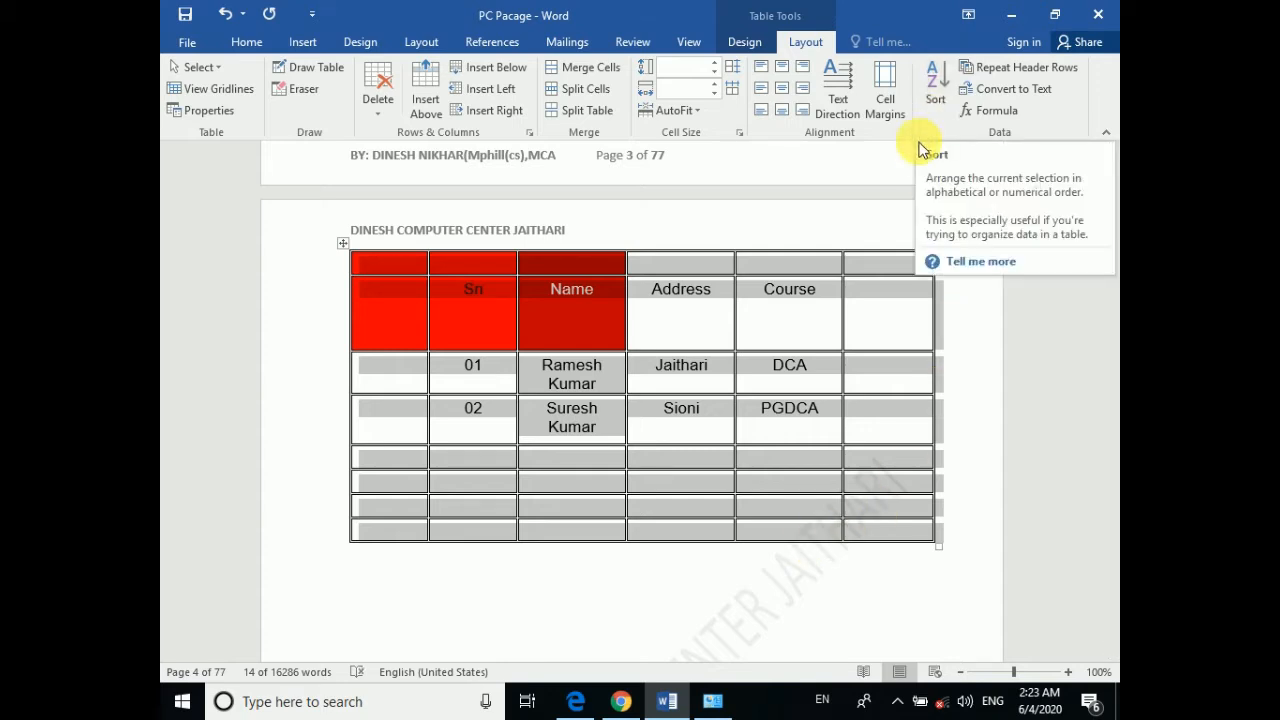
Delete the blank left column, blank top row and blank right column with Backspace
{"action": "left_click", "coordinate": [557, 425]}
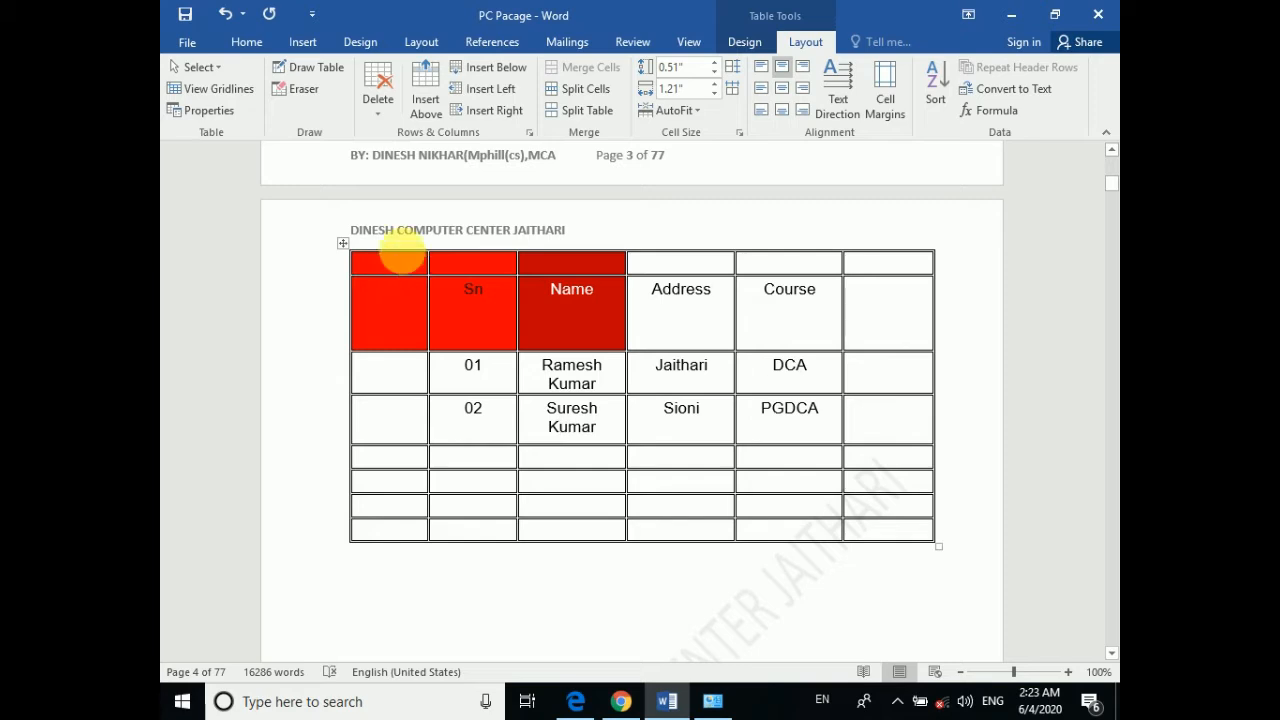
{"action": "left_click", "coordinate": [415, 264]}
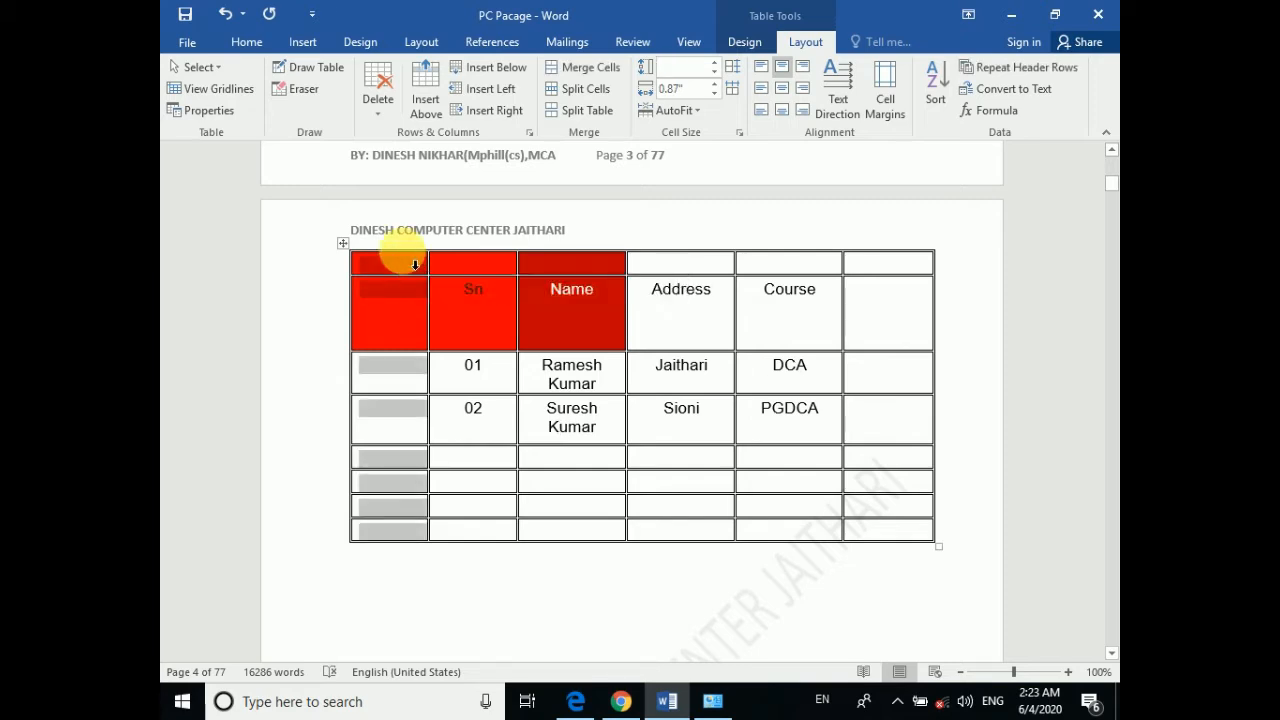
{"action": "key", "text": "BackSpace"}
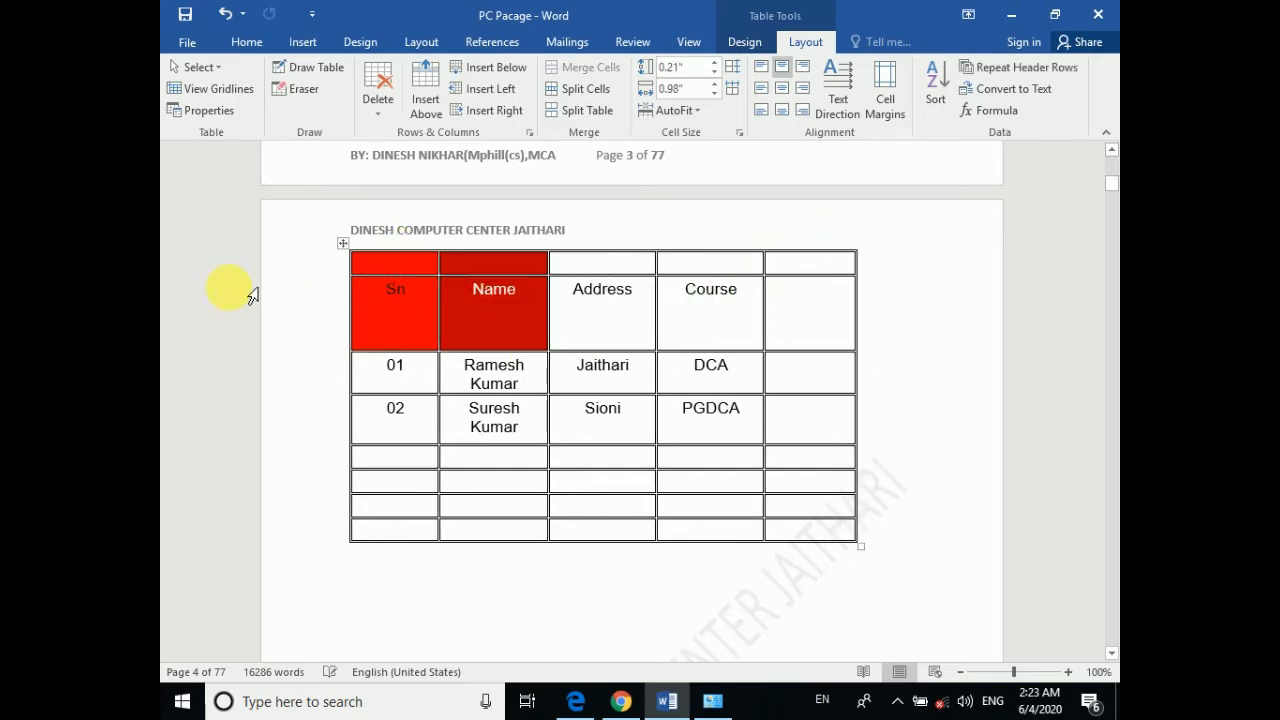
{"action": "left_click", "coordinate": [350, 268]}
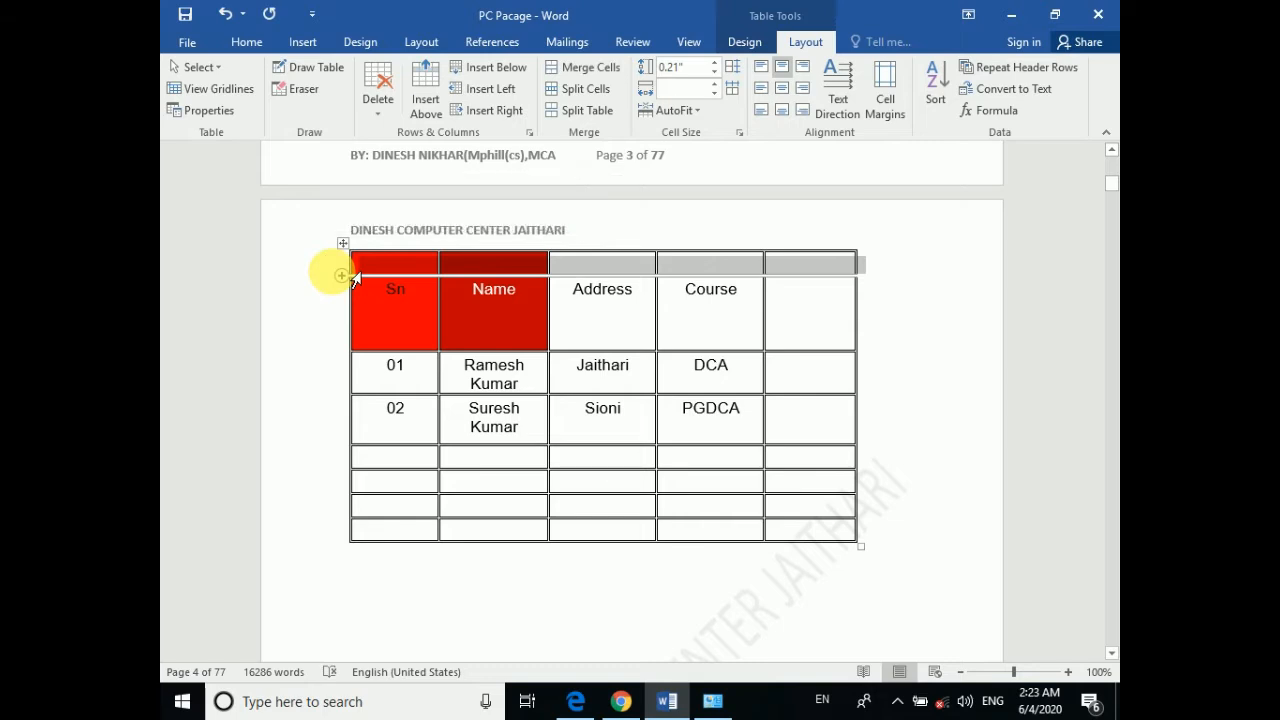
{"action": "key", "text": "BackSpace"}
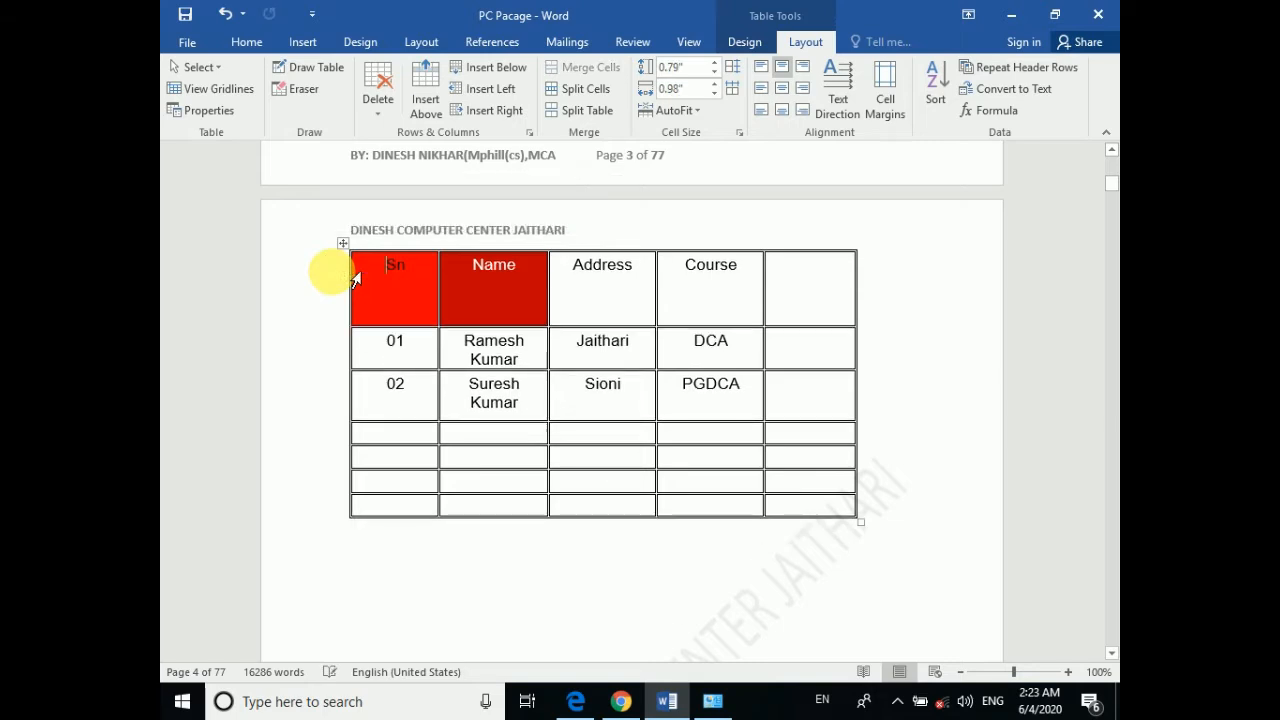
{"action": "left_click", "coordinate": [829, 258]}
{"action": "key", "text": "BackSpace"}
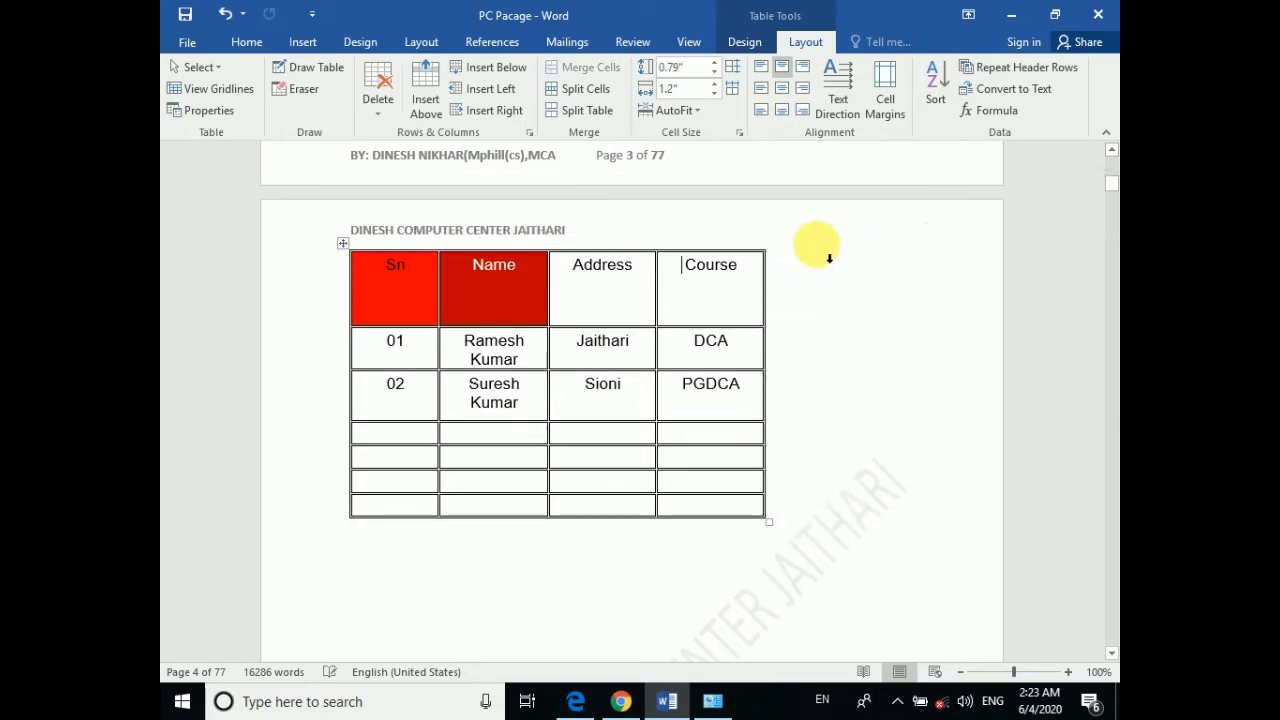
Fill row 03 with a student's name, address and course DCA
{"action": "left_click", "coordinate": [408, 437]}
{"action": "type", "text": "03"}
{"action": "key", "text": "Tab"}
{"action": "type", "text": "Amit Kumar"}
{"action": "key", "text": "Tab"}
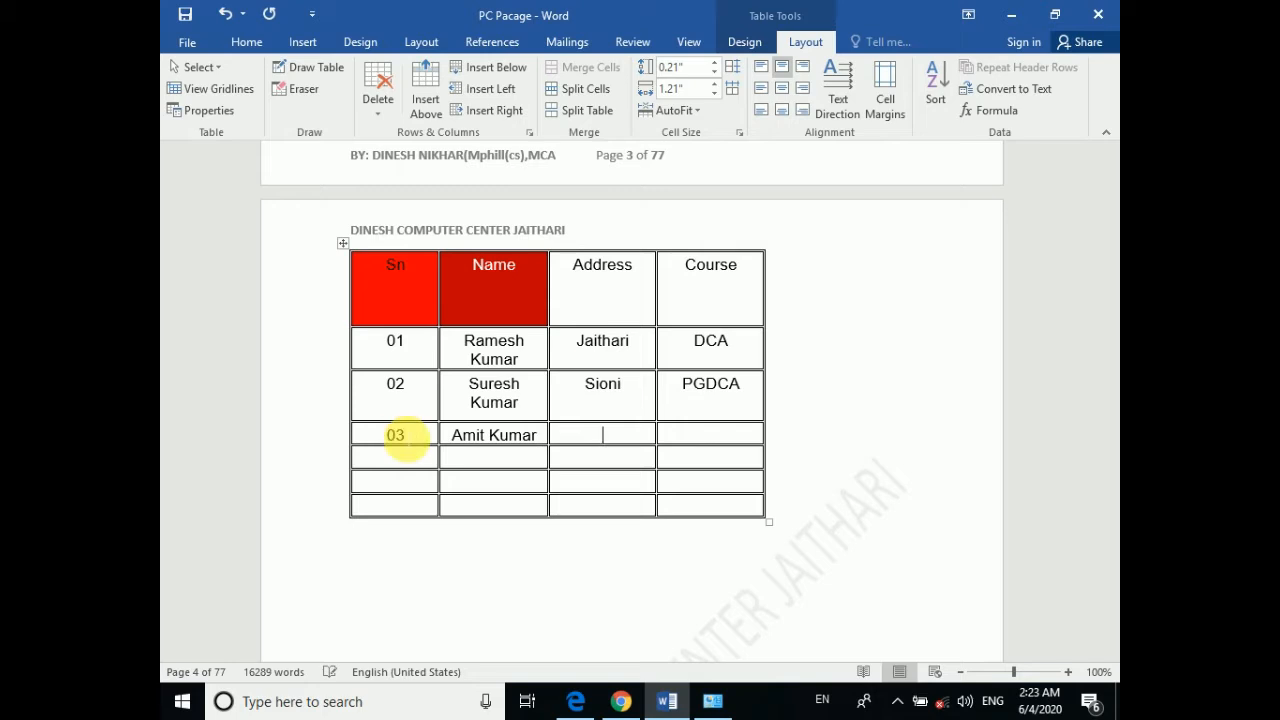
{"action": "type", "text": "Gorsi"}
{"action": "key", "text": "Tab"}
{"action": "type", "text": "DCA"}
Fill rows 04 and 05 with student details, courses DCA and PGDCA
{"action": "key", "text": "Tab"}
{"action": "type", "text": "04"}
{"action": "key", "text": "Tab"}
{"action": "type", "text": "Chanda"}
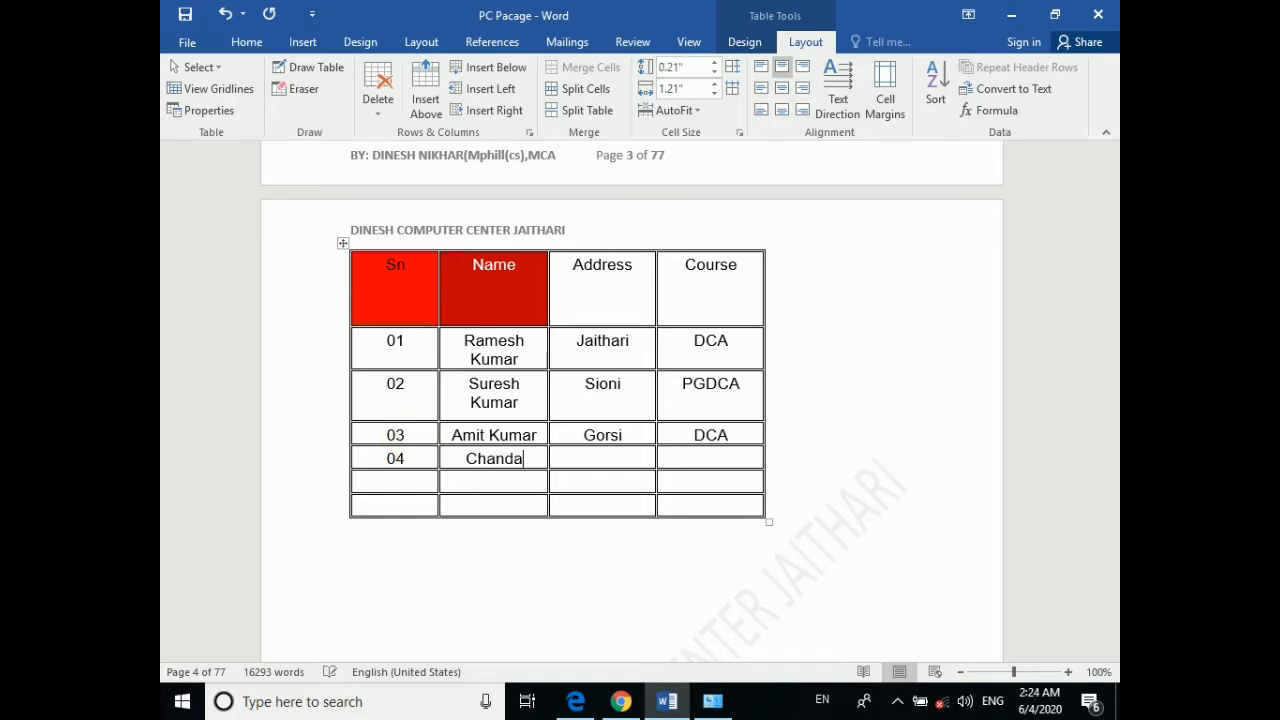
{"action": "type", "text": " Rathour"}
{"action": "key", "text": "Tab"}
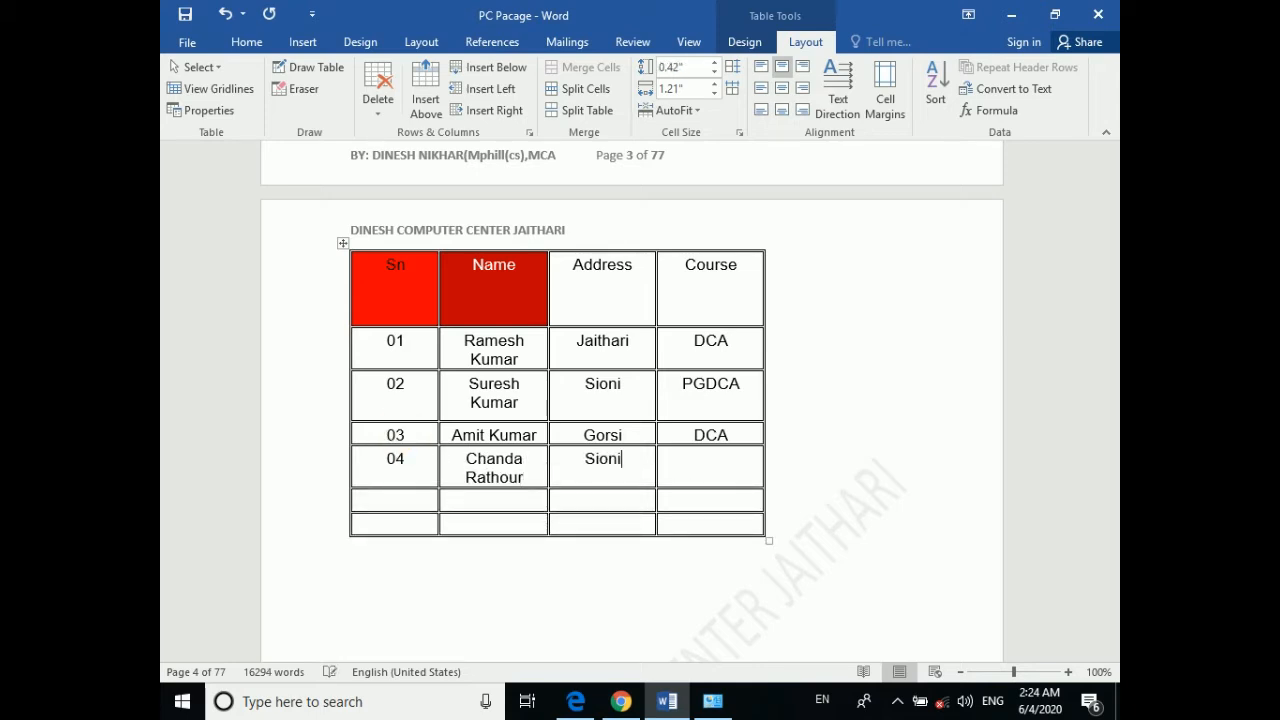
{"action": "type", "text": "DCA"}
{"action": "key", "text": "Tab"}
{"action": "type", "text": "05"}
{"action": "key", "text": "Tab"}
{"action": "type", "text": "Bihari"}
{"action": "key", "text": "Tab"}
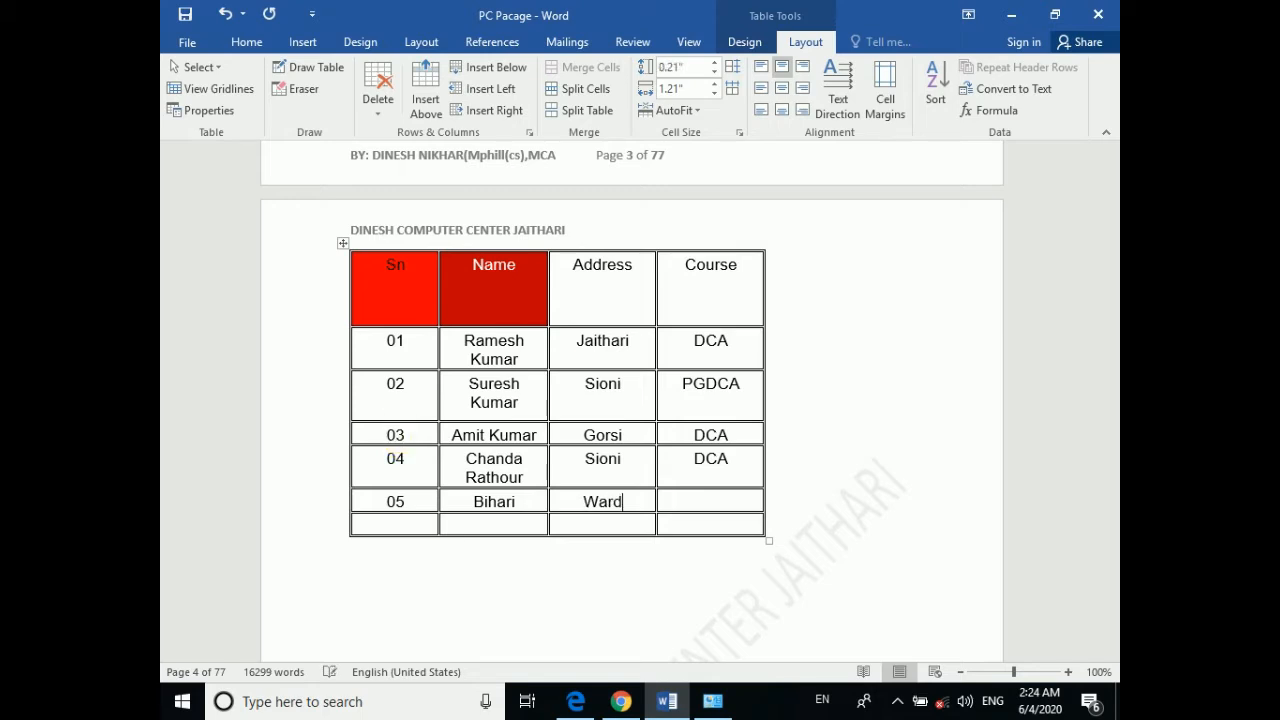
{"action": "type", "text": "0"}
{"action": "key", "text": "Tab"}
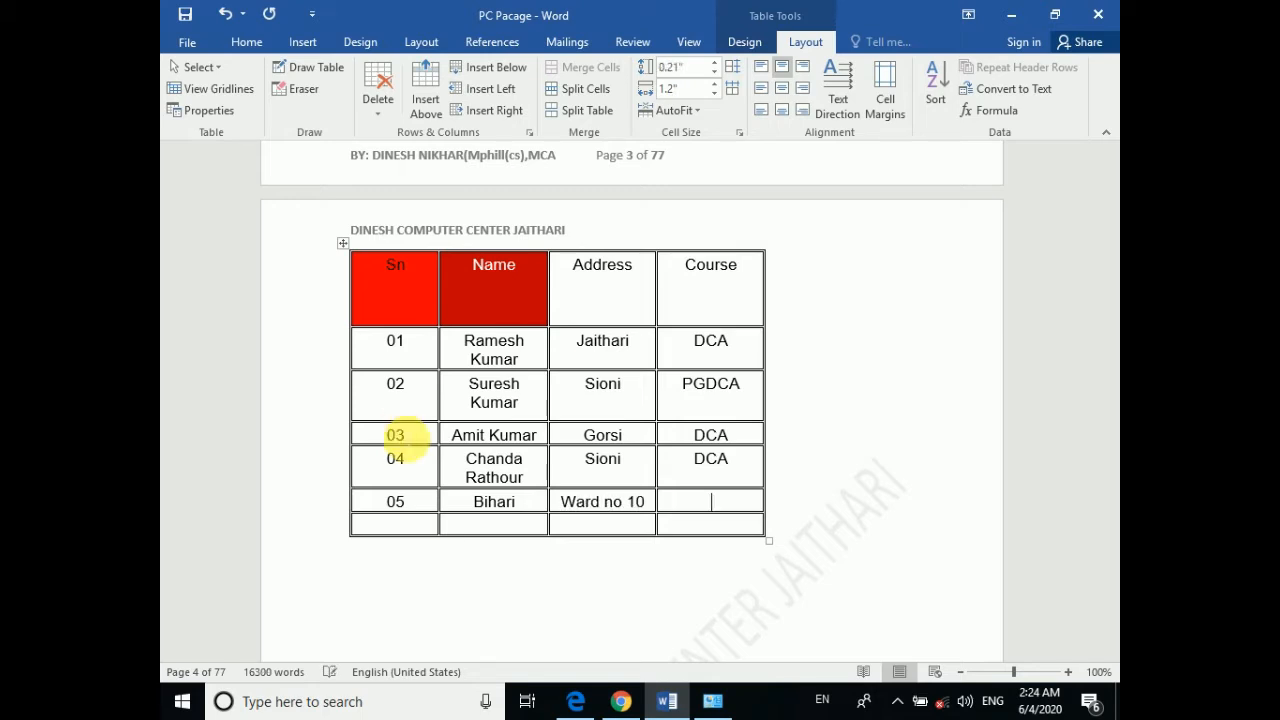
{"action": "type", "text": "PGDCA"}
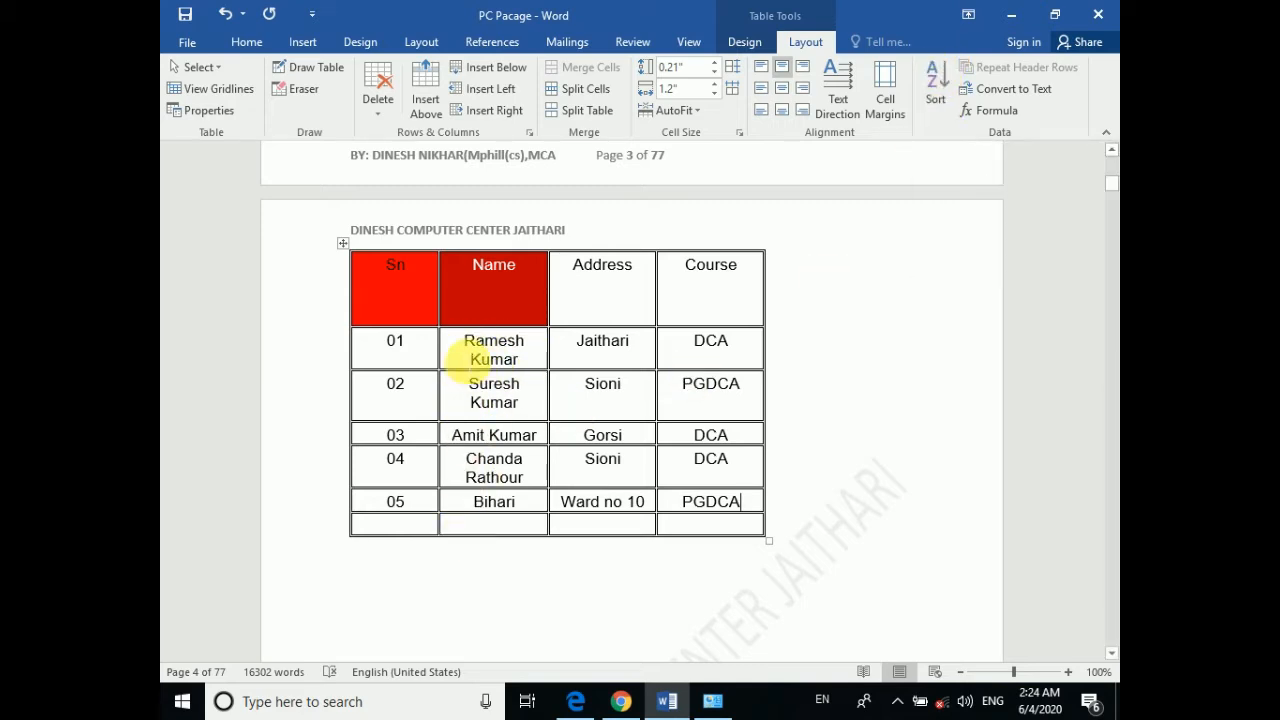
Sort the table rows by the Name column as Text, ascending
{"action": "left_click_drag", "start_coordinate": [472, 350], "coordinate": [470, 440]}
{"action": "left_click", "coordinate": [494, 264]}
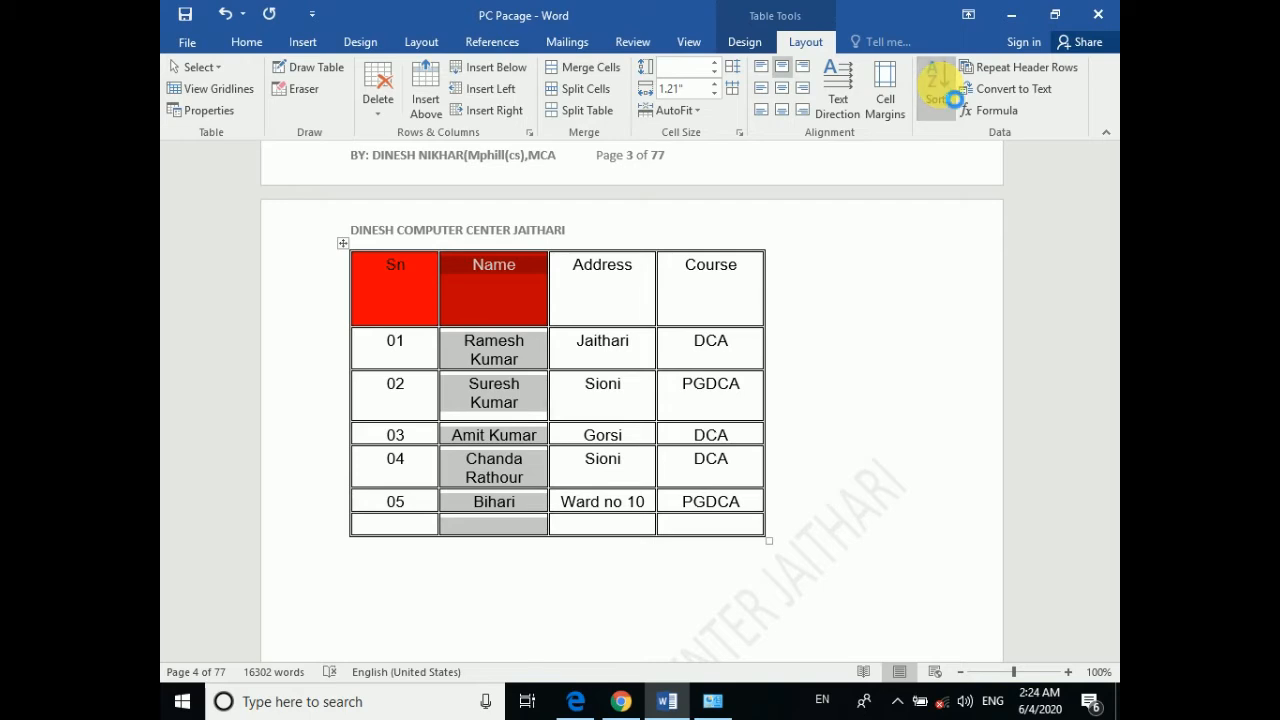
{"action": "left_click", "coordinate": [940, 84]}
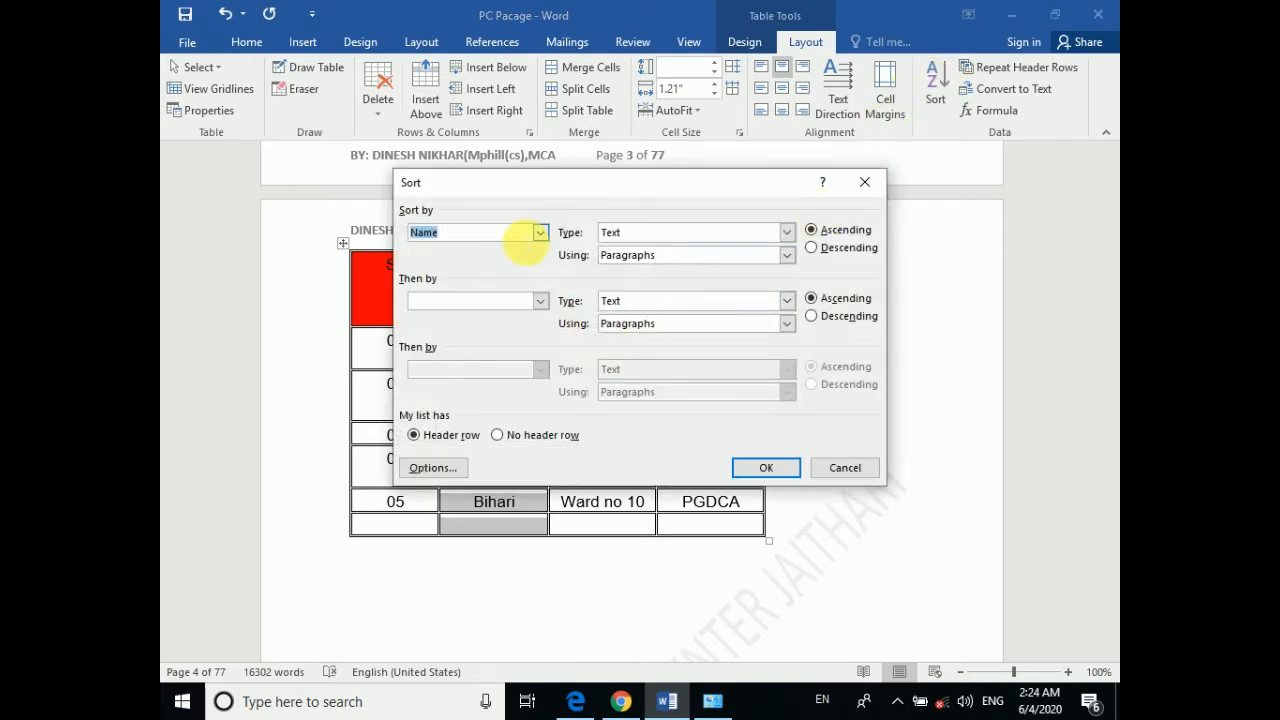
{"action": "left_click_drag", "start_coordinate": [704, 190], "coordinate": [981, 270]}
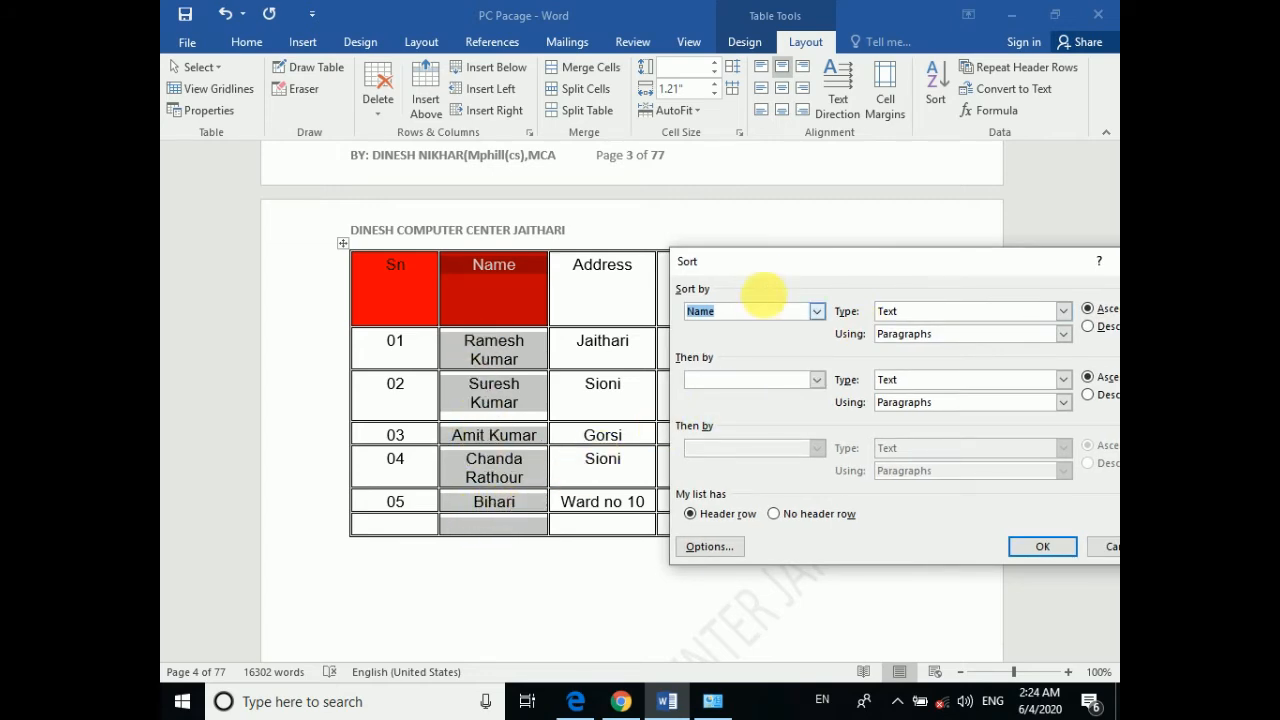
{"action": "left_click_drag", "start_coordinate": [768, 272], "coordinate": [644, 195]}
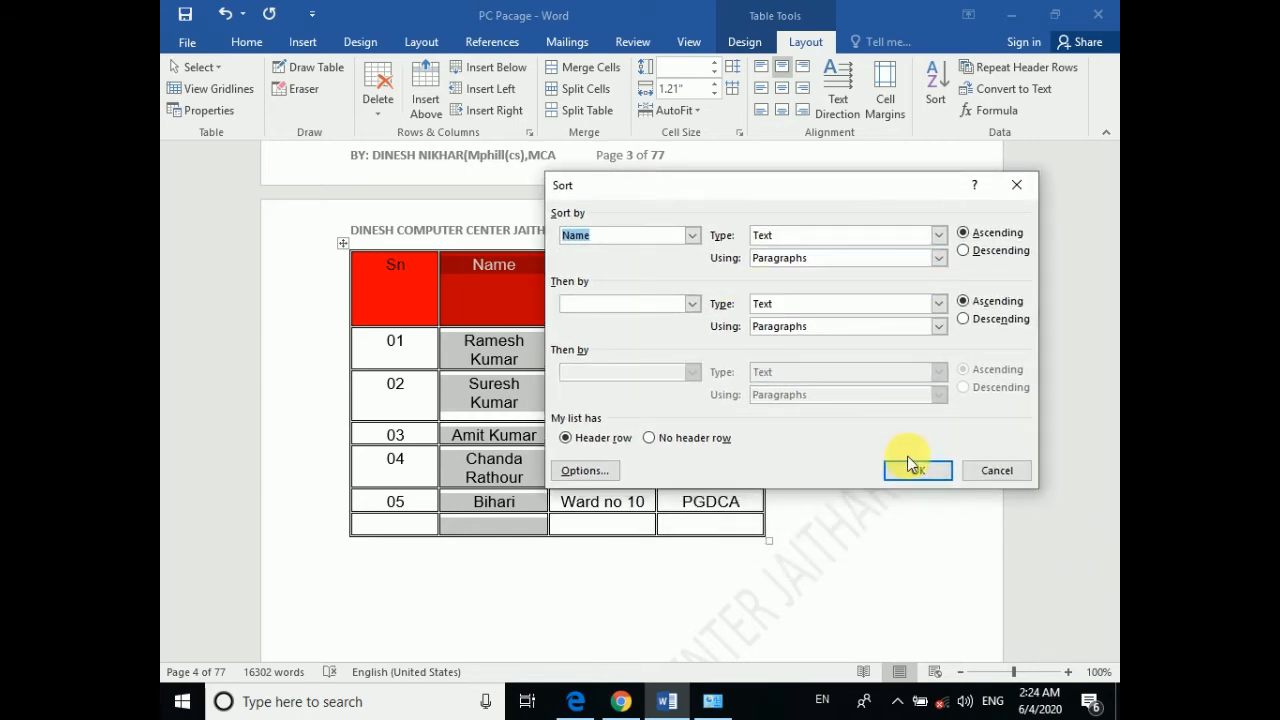
{"action": "left_click", "coordinate": [692, 237]}
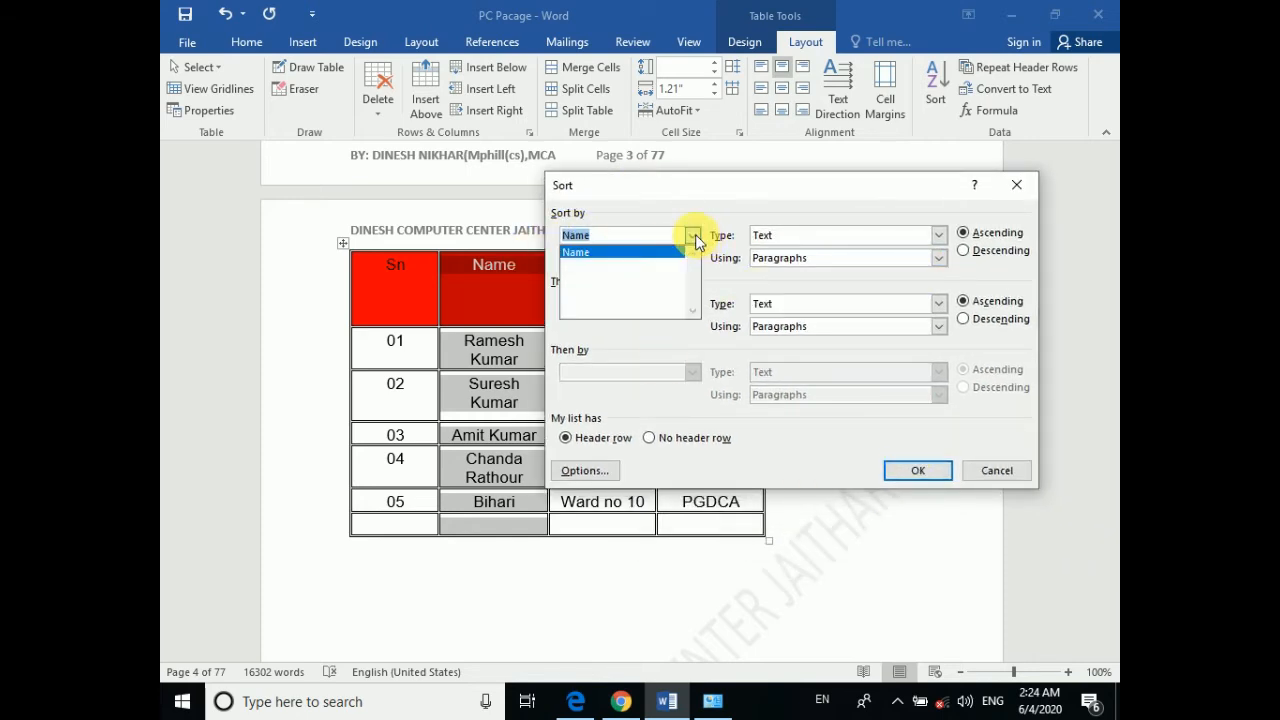
{"action": "left_click", "coordinate": [633, 257]}
{"action": "left_click", "coordinate": [940, 235]}
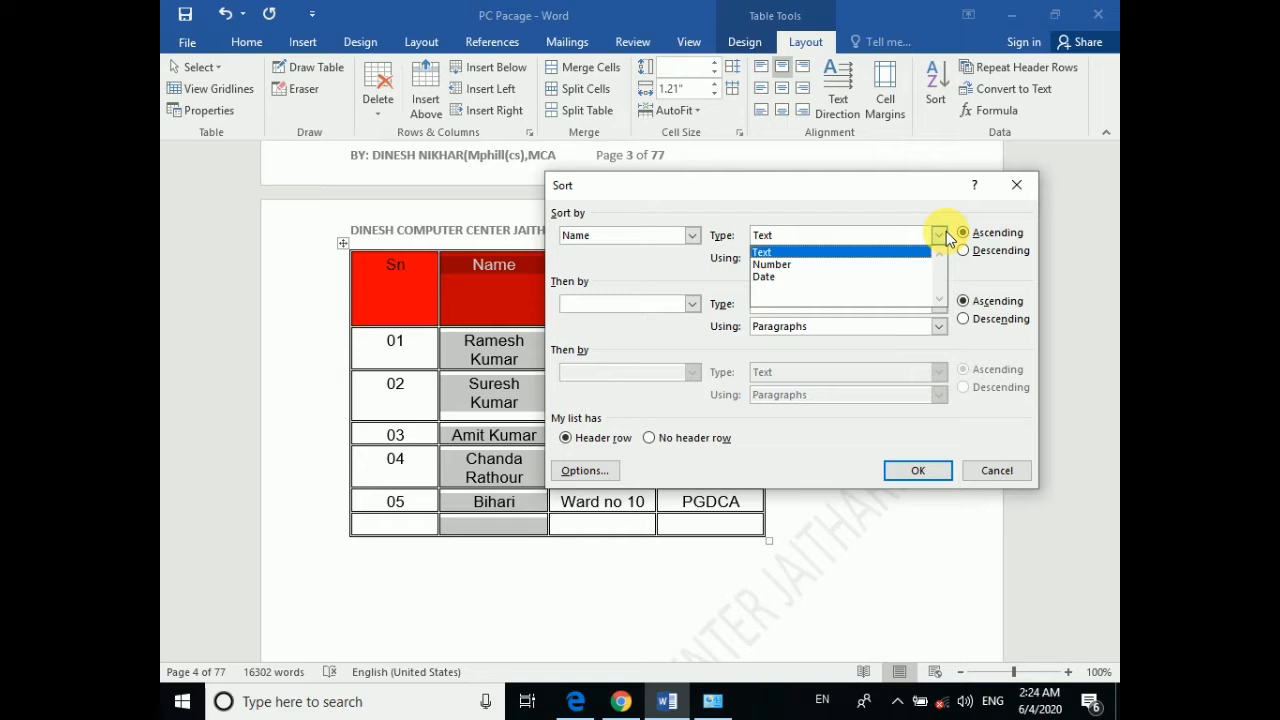
{"action": "left_click", "coordinate": [827, 250]}
{"action": "left_click", "coordinate": [919, 472]}
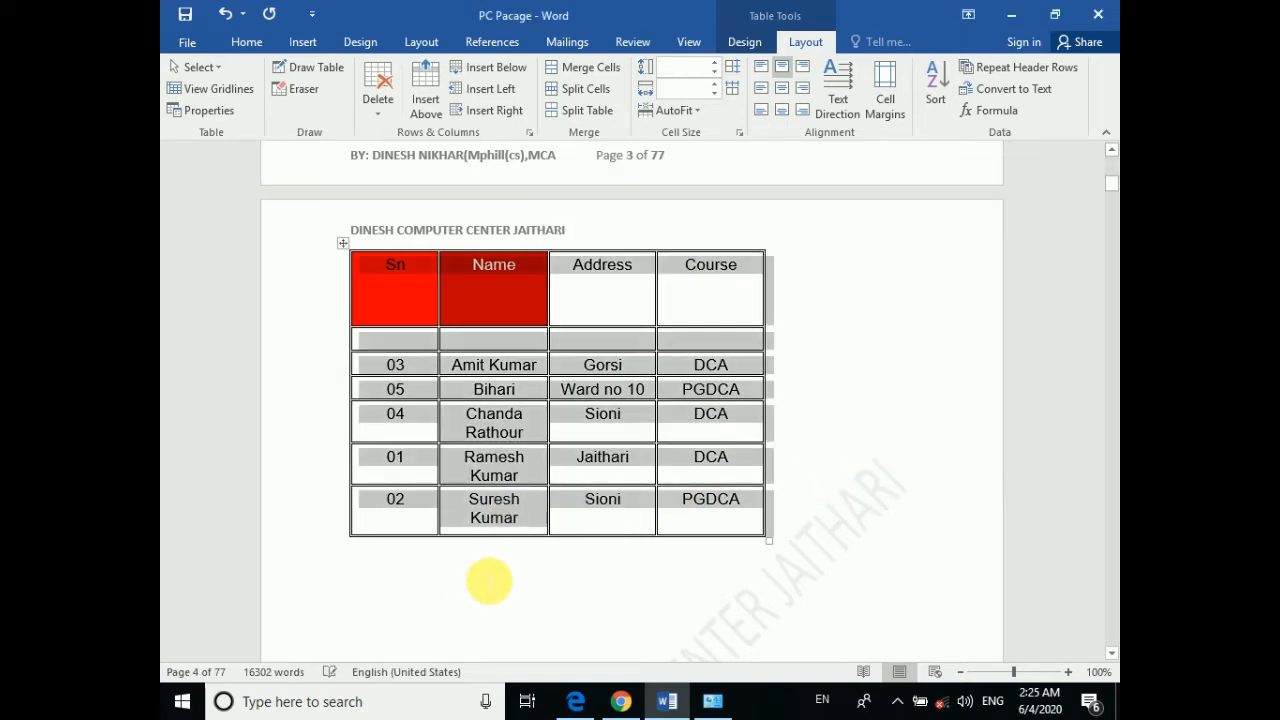
{"action": "left_click", "coordinate": [488, 579]}
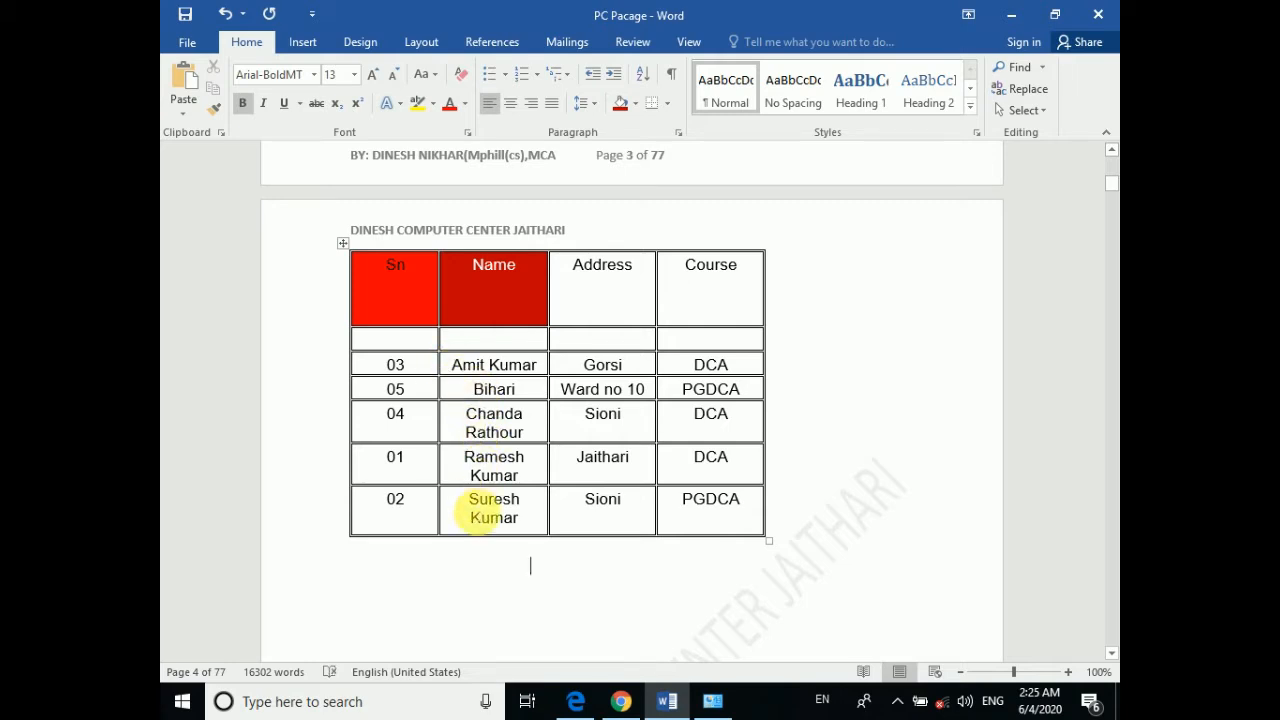
Insert a new column right of Course and start its left-aligned header with 'f'
{"action": "left_click", "coordinate": [493, 500]}
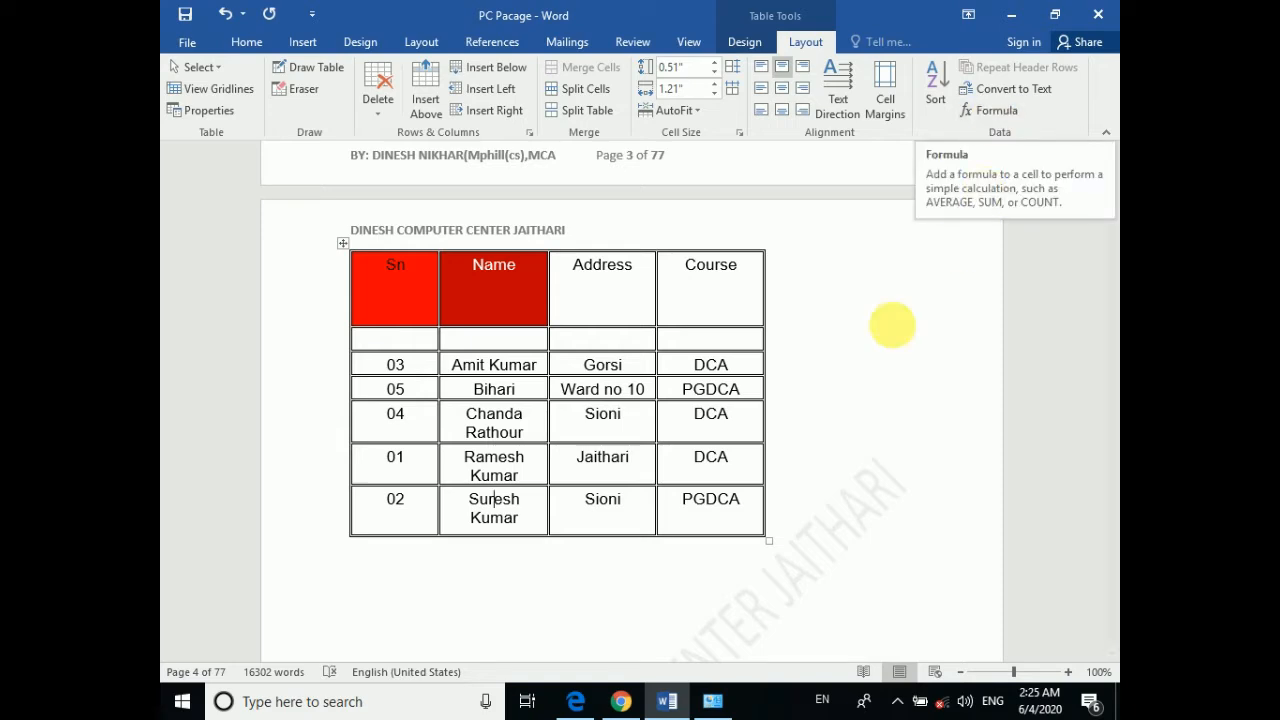
{"action": "left_click", "coordinate": [760, 287]}
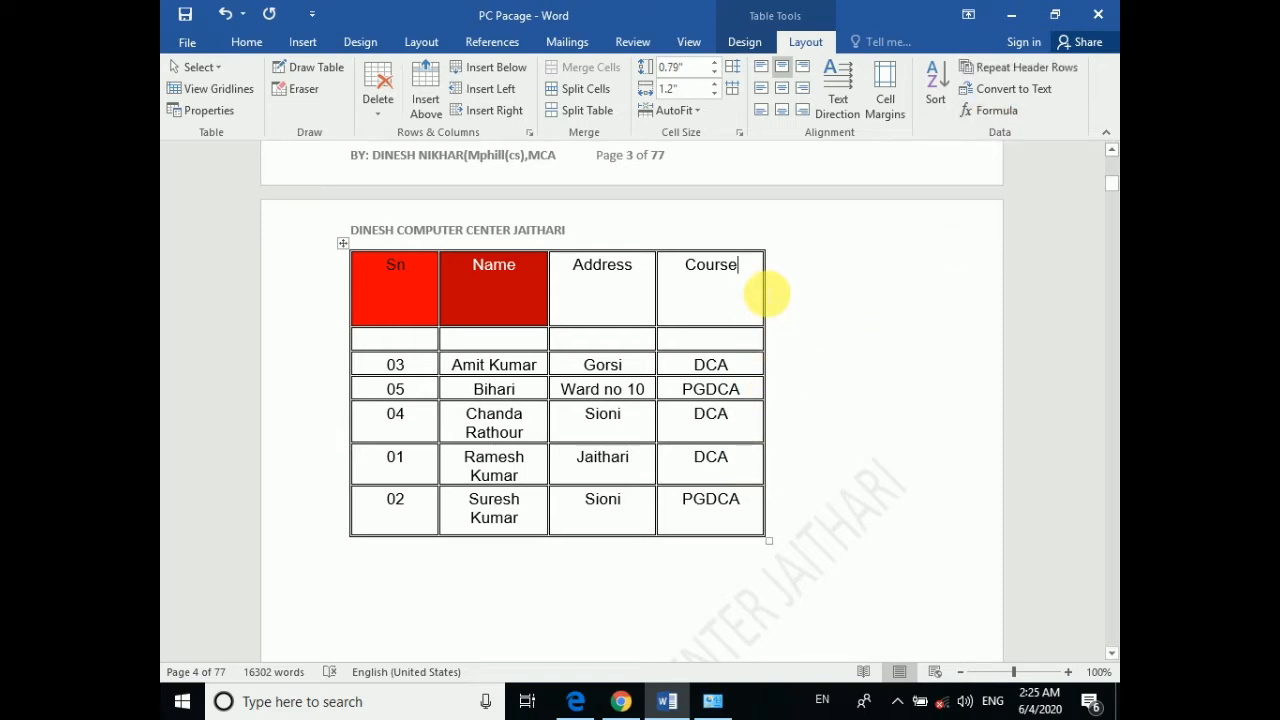
{"action": "left_click", "coordinate": [744, 43]}
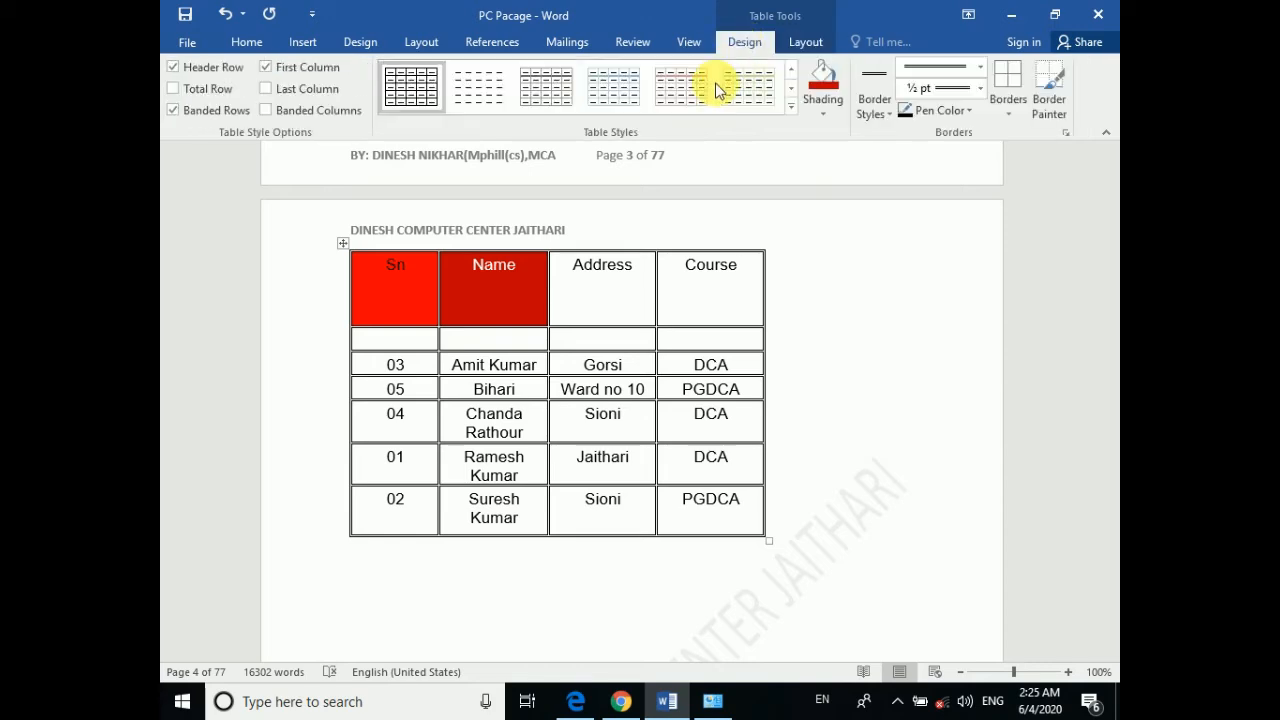
{"action": "left_click", "coordinate": [812, 40]}
{"action": "left_click", "coordinate": [494, 112]}
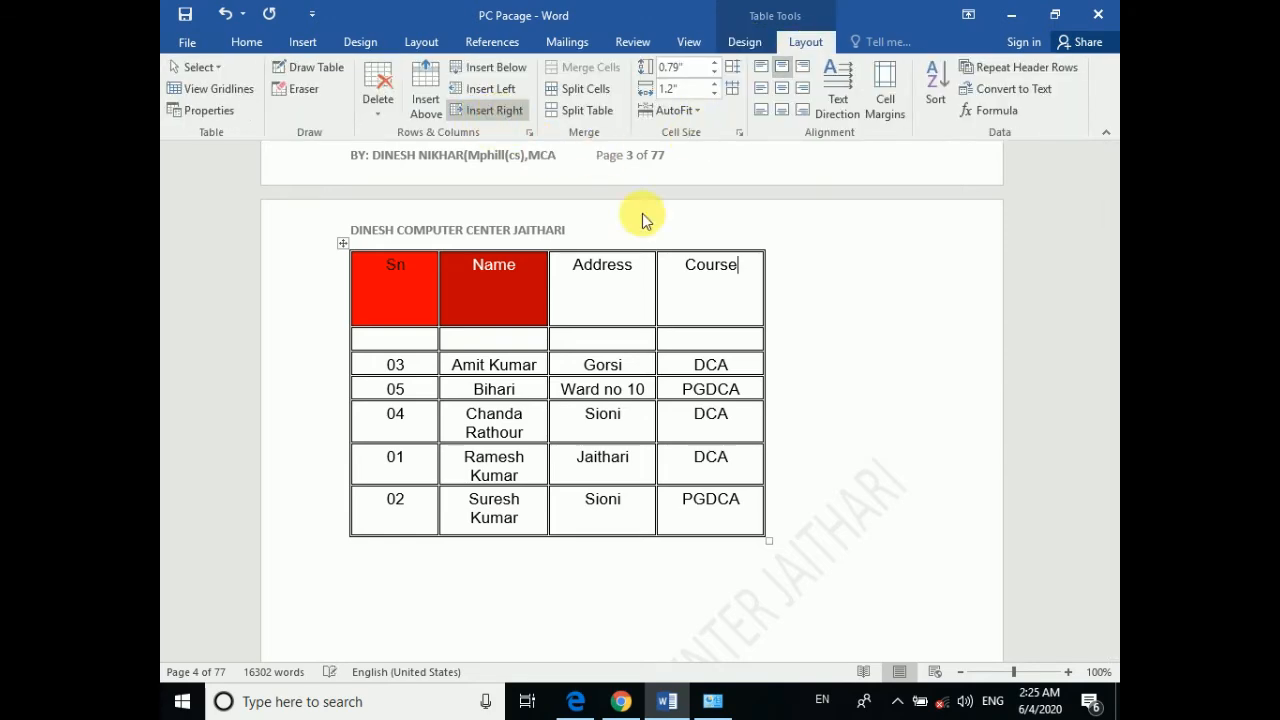
{"action": "left_click", "coordinate": [827, 277]}
{"action": "type", "text": "f"}
{"action": "key", "text": "ctrl+l"}
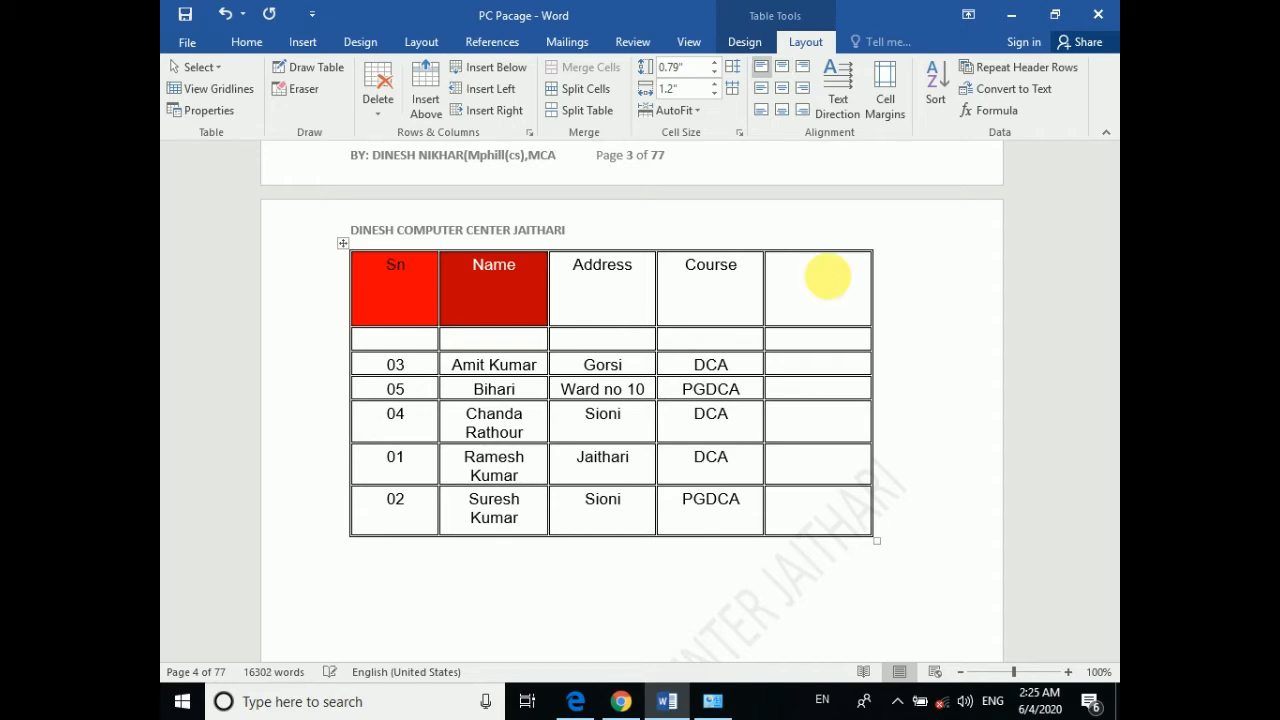
Enter fee amounts starting 1000 and 2000 down the new column, then add a blank row
{"action": "key", "text": "Down"}
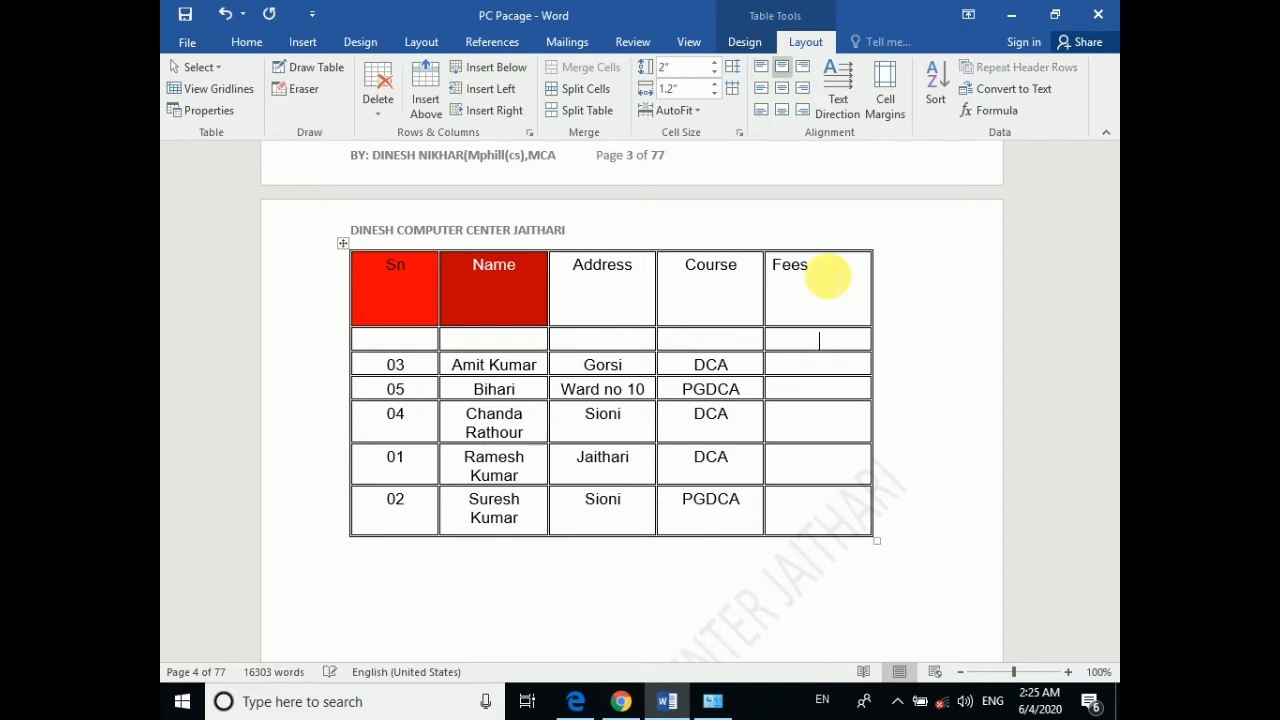
{"action": "type", "text": "1000"}
{"action": "key", "text": "Down"}
{"action": "type", "text": "2000"}
{"action": "key", "text": "Down"}
{"action": "type", "text": "5"}
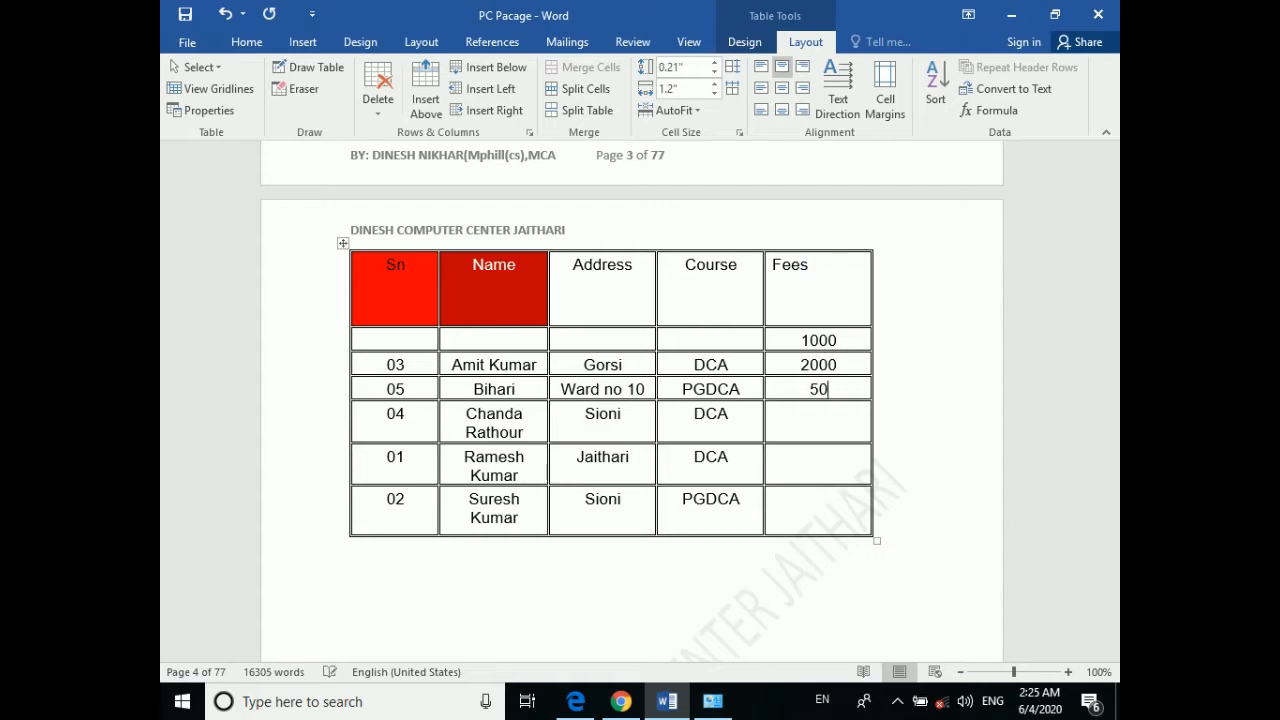
{"action": "type", "text": "00060"}
{"action": "key", "text": "Down"}
{"action": "type", "text": "8"}
{"action": "key", "text": "Down"}
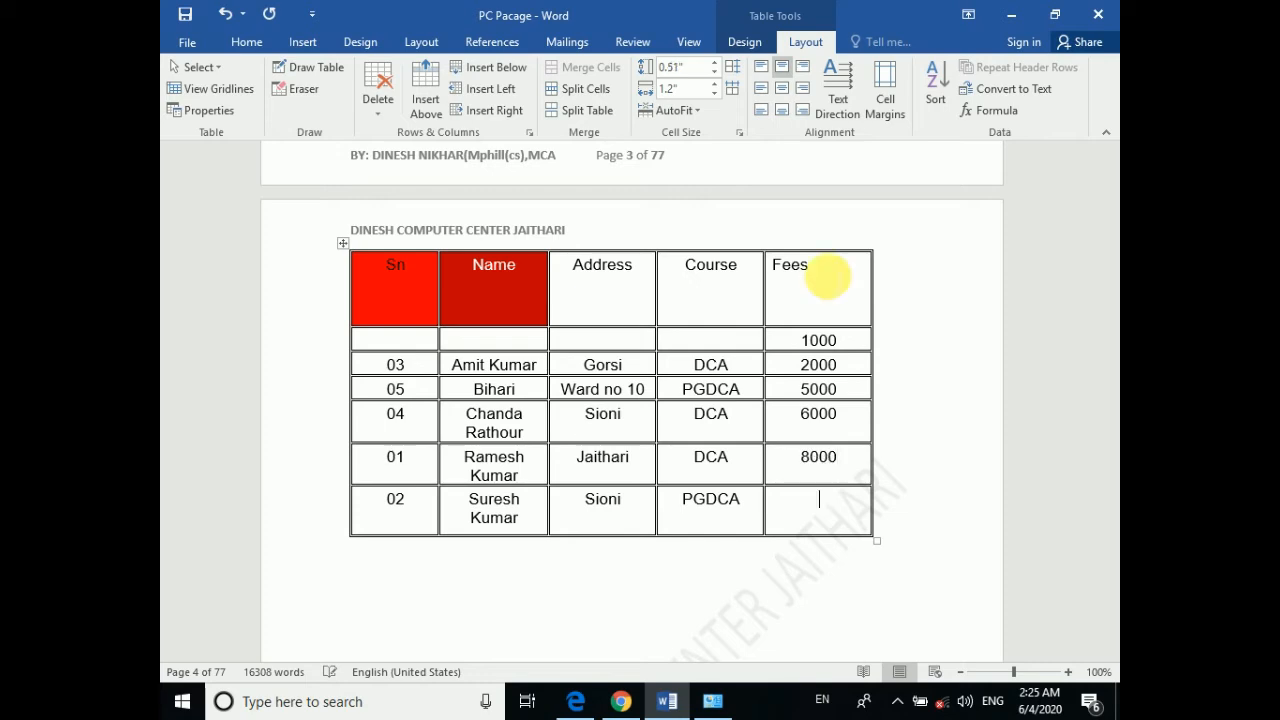
{"action": "key", "text": "Tab"}
Insert a =SUM(ABOVE) formula in the bottom Fees cell so it totals 33000
{"action": "left_click", "coordinate": [826, 560]}
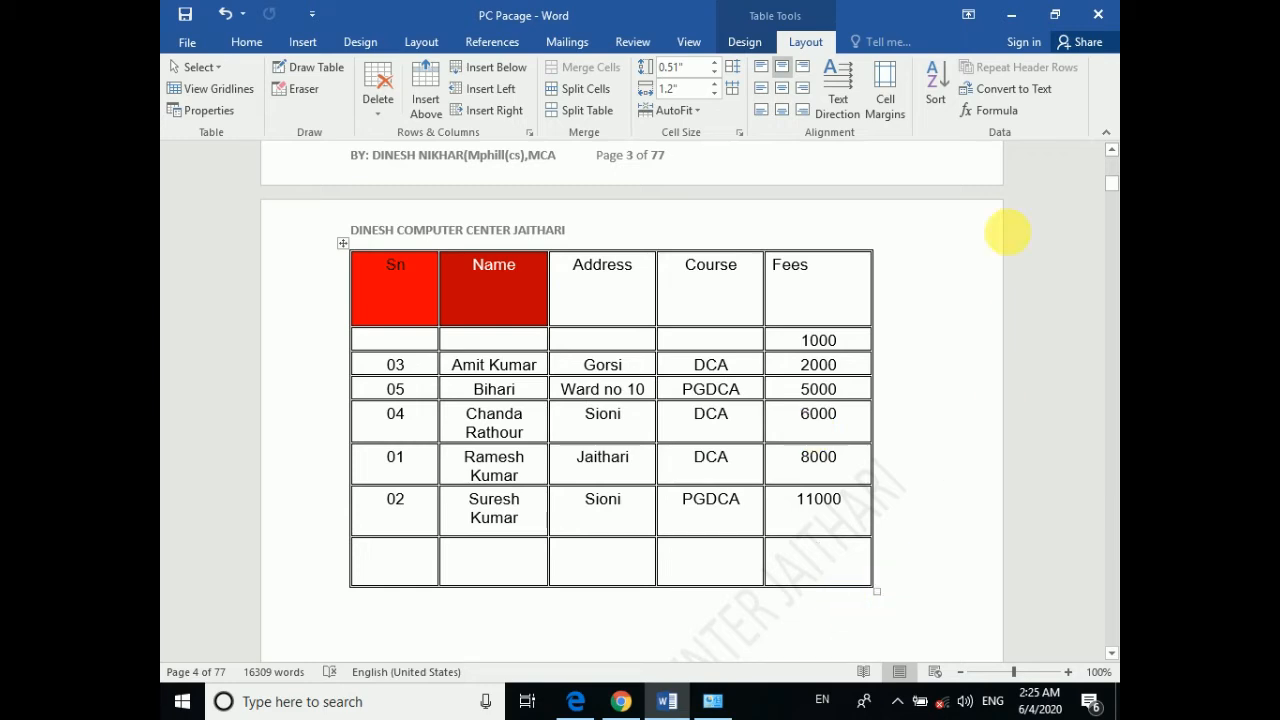
{"action": "left_click", "coordinate": [988, 110]}
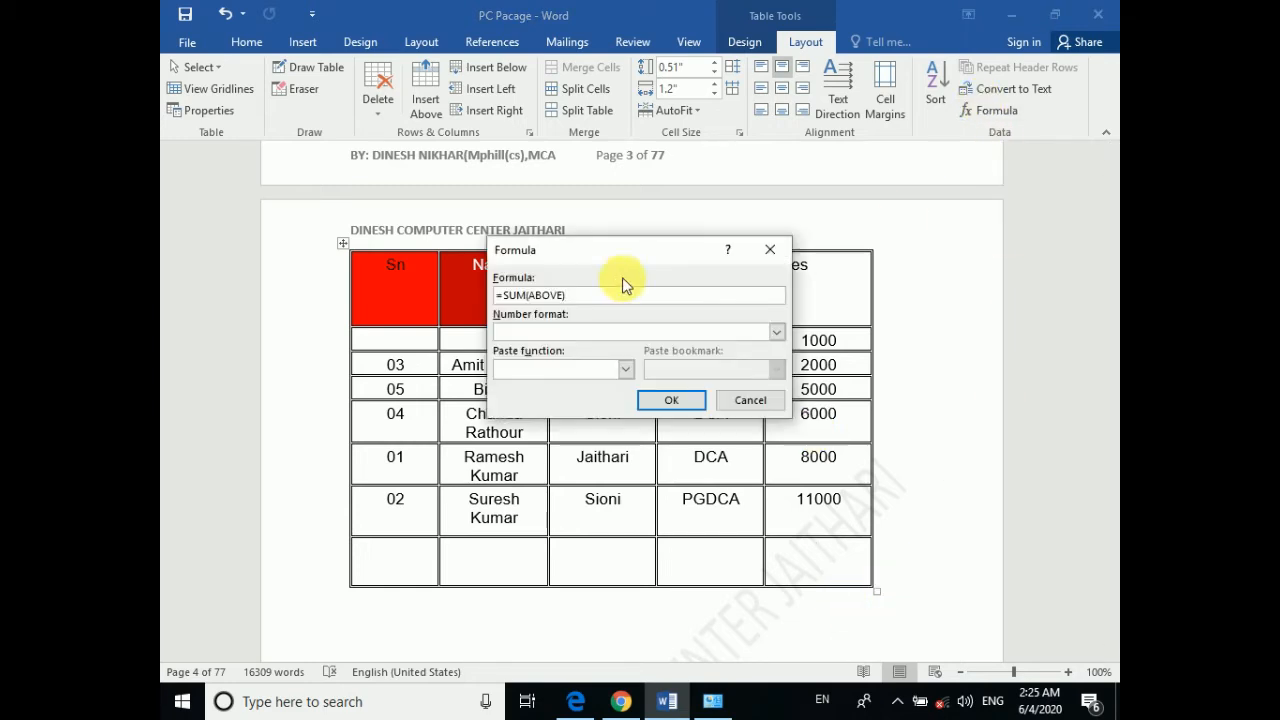
{"action": "left_click_drag", "start_coordinate": [604, 250], "coordinate": [849, 209]}
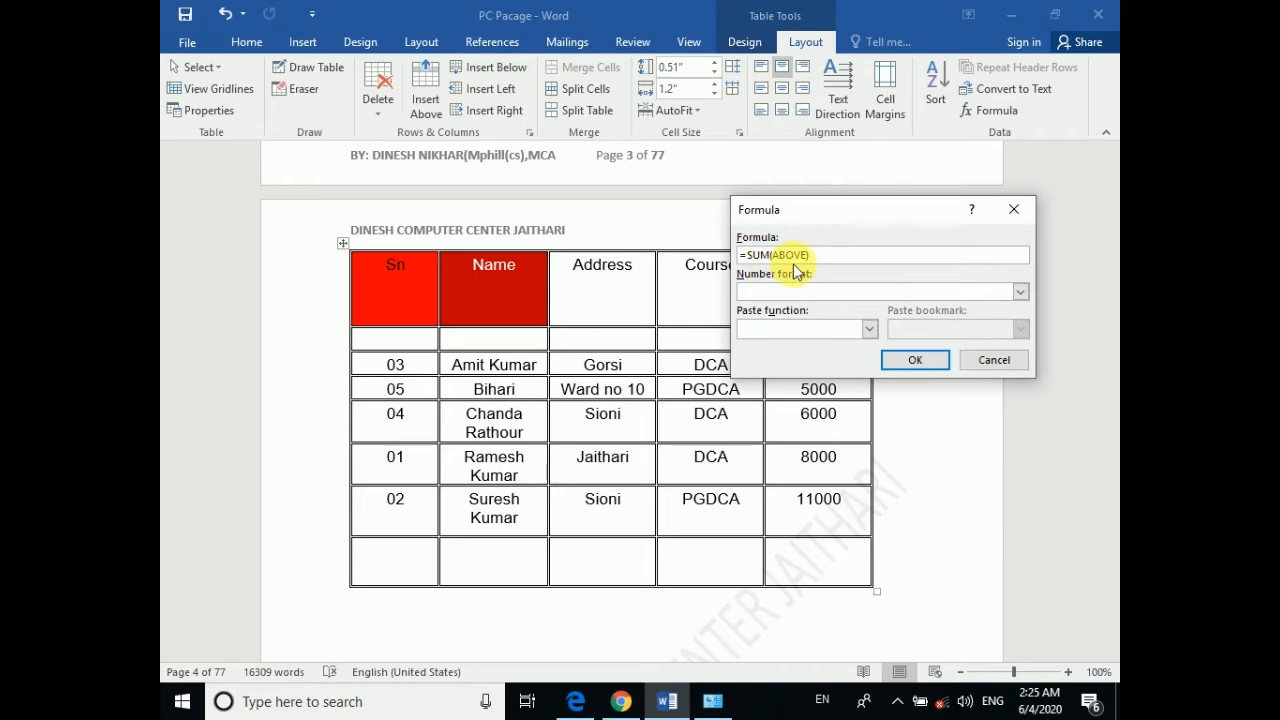
{"action": "left_click_drag", "start_coordinate": [850, 205], "coordinate": [921, 211]}
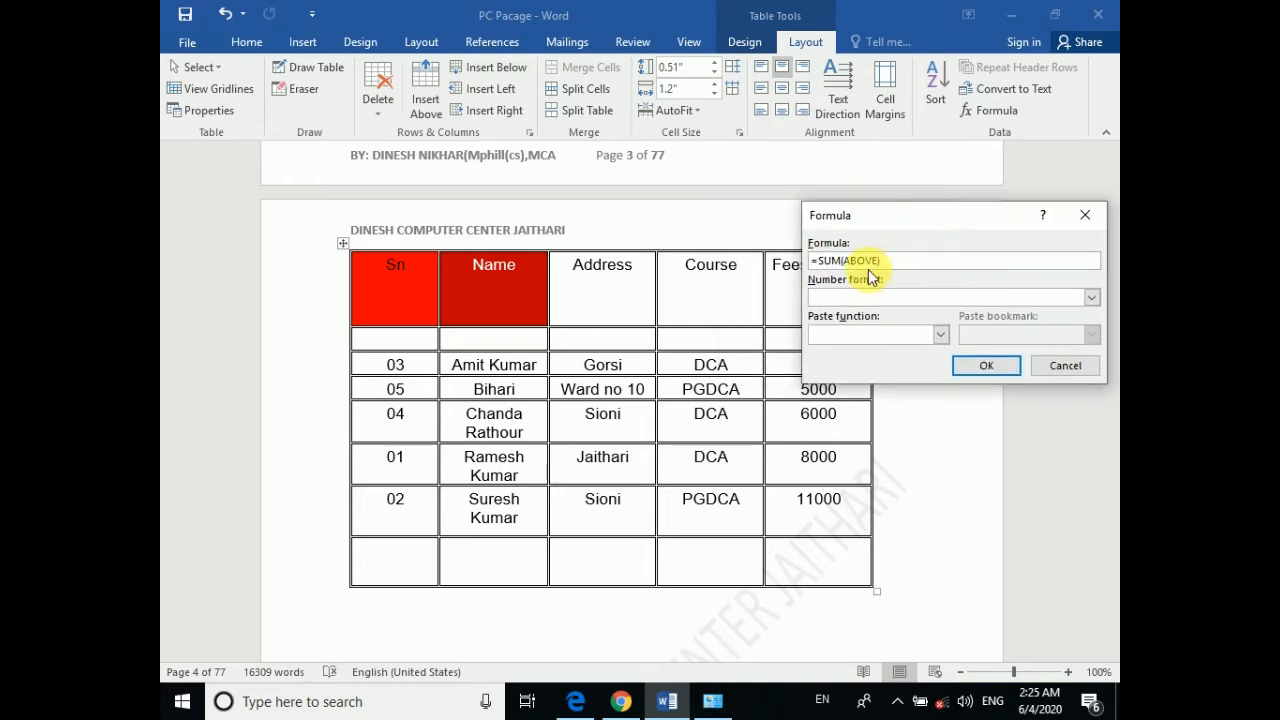
{"action": "left_click", "coordinate": [1075, 366]}
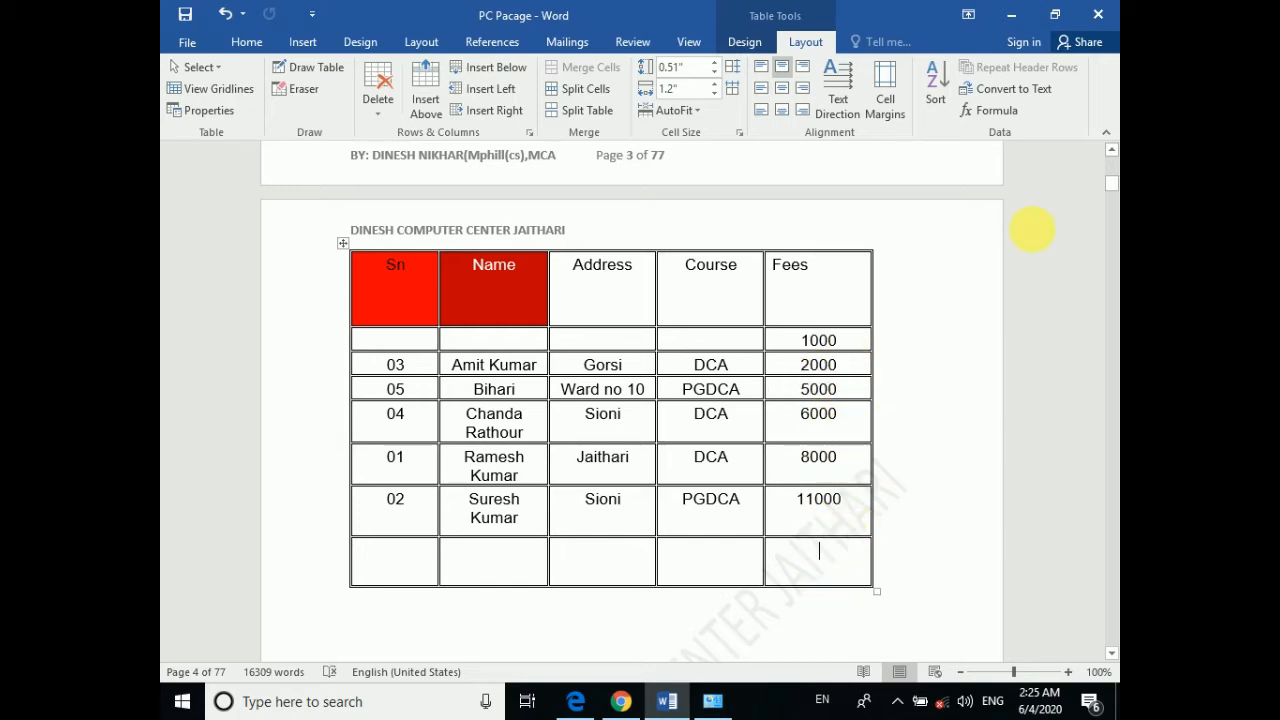
{"action": "left_click", "coordinate": [993, 110]}
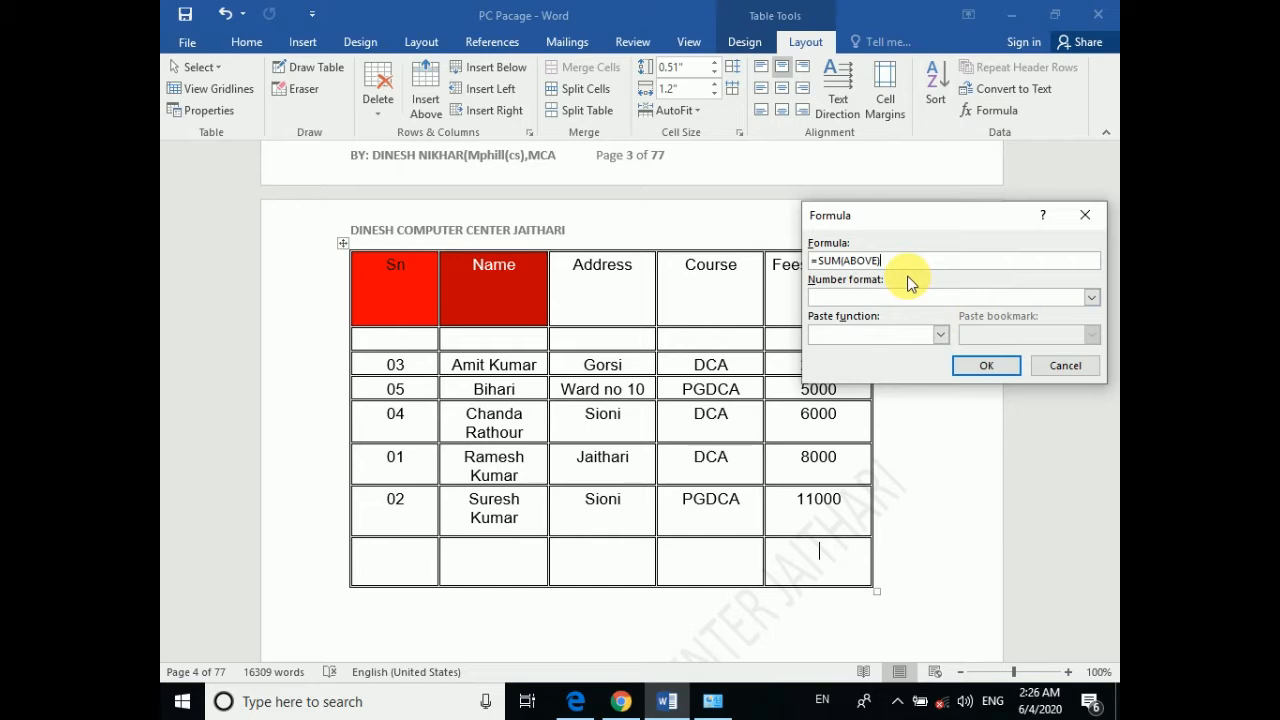
{"action": "left_click", "coordinate": [990, 366]}
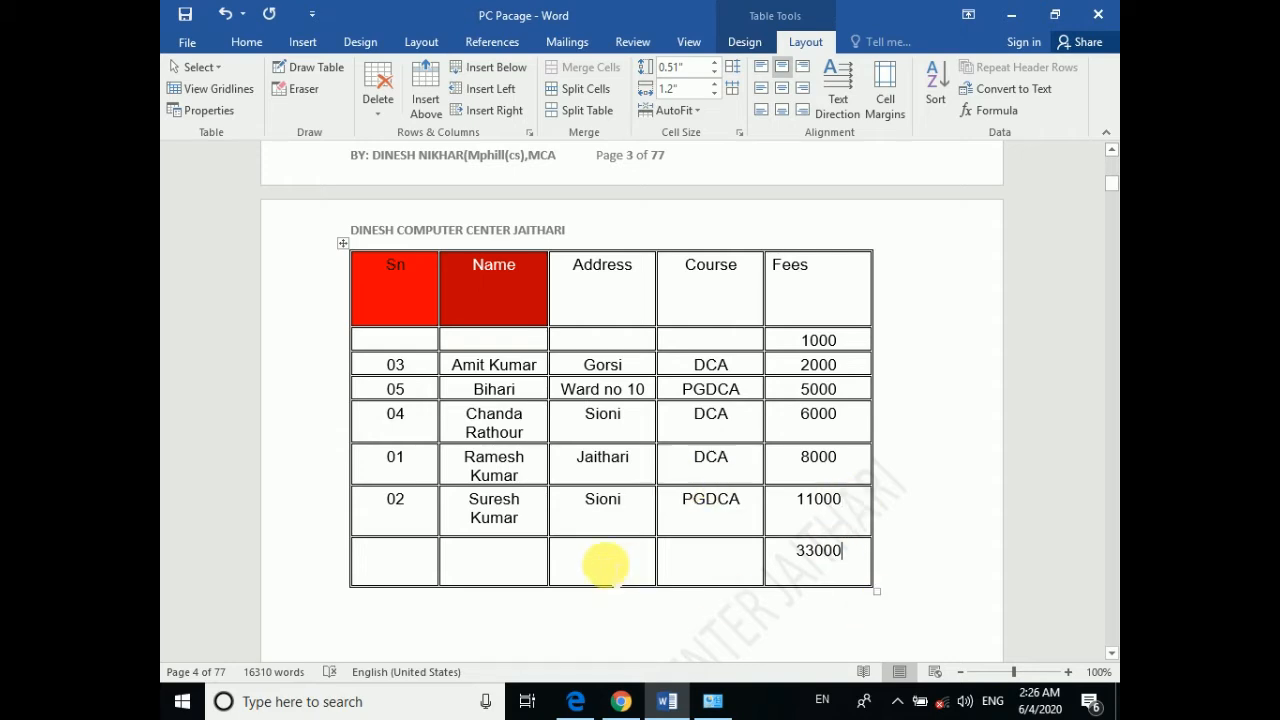
{"action": "scroll", "coordinate": [625, 575], "scroll_direction": "down", "scroll_amount": 1}
{"action": "scroll", "coordinate": [700, 400], "scroll_direction": "up", "scroll_amount": 2}
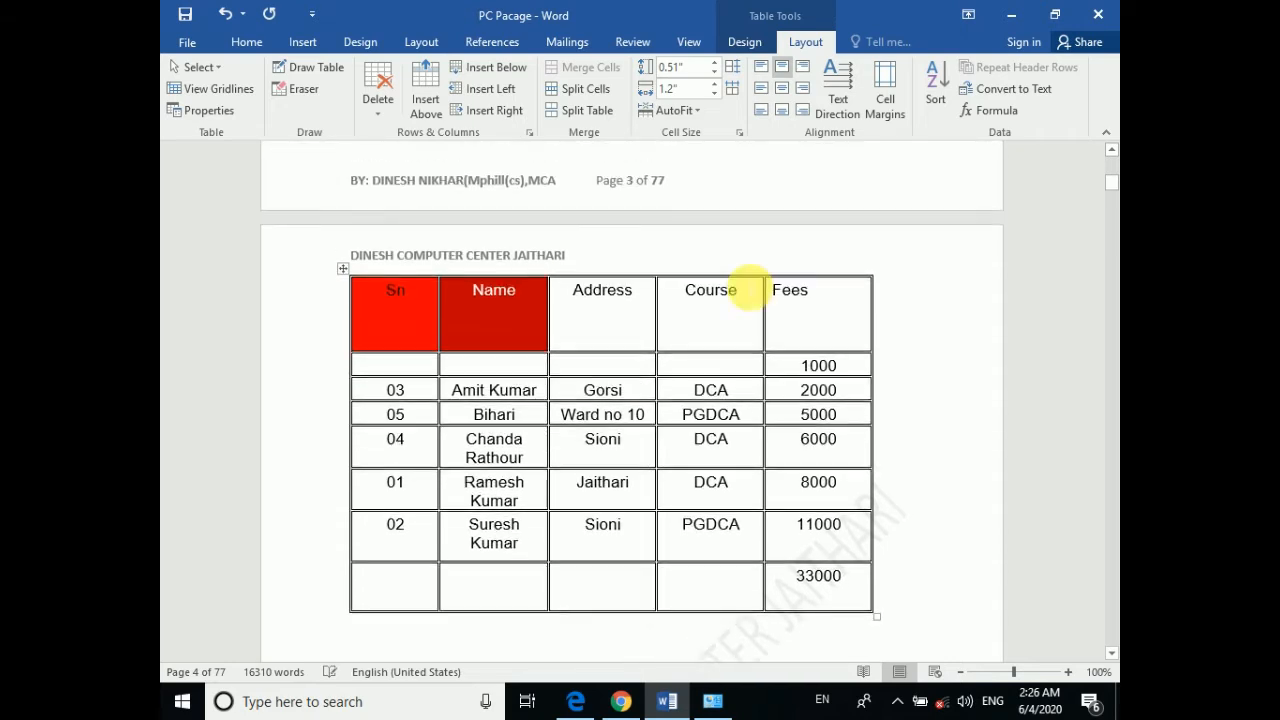
{"action": "left_click", "coordinate": [298, 42]}
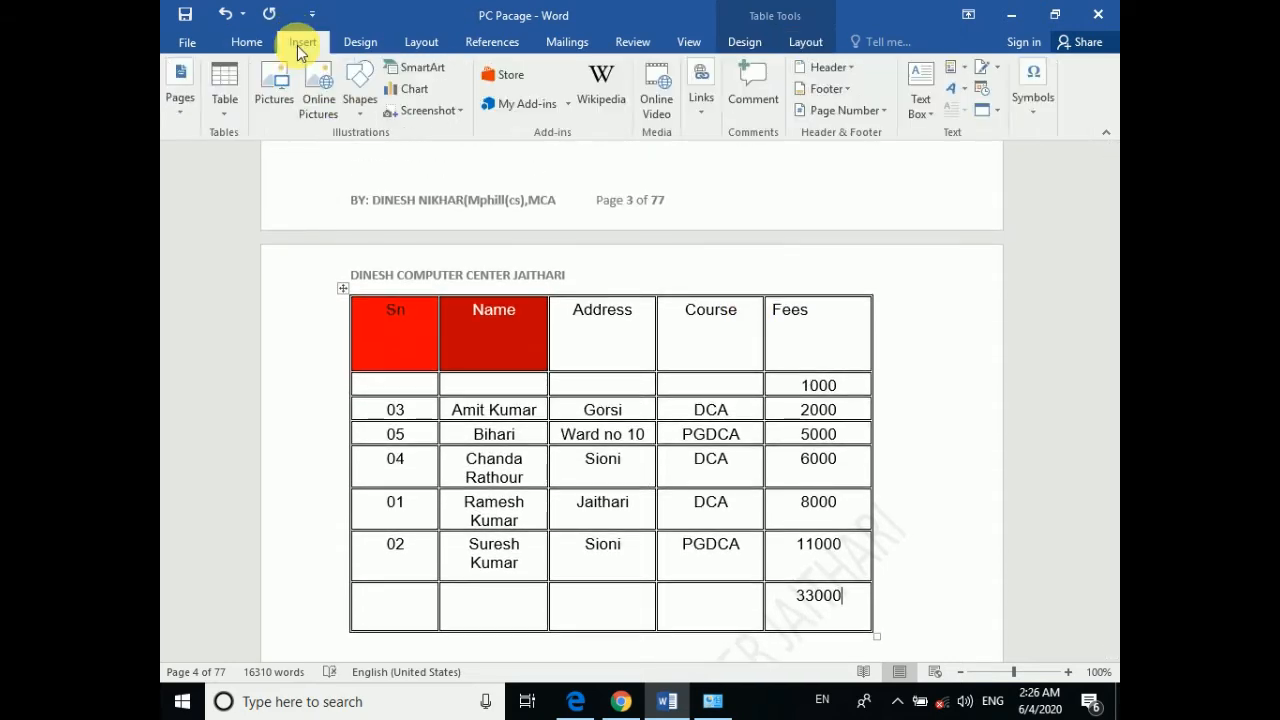
{"action": "left_click", "coordinate": [222, 100]}
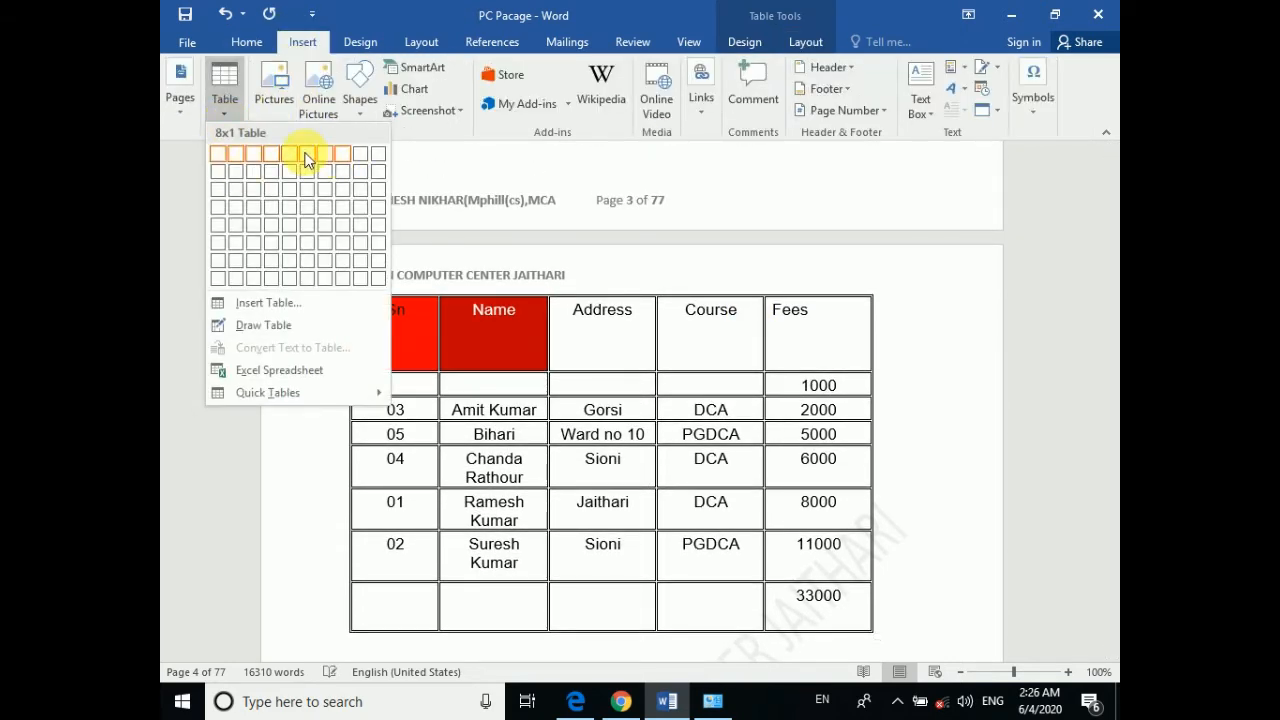
{"action": "left_click", "coordinate": [252, 302]}
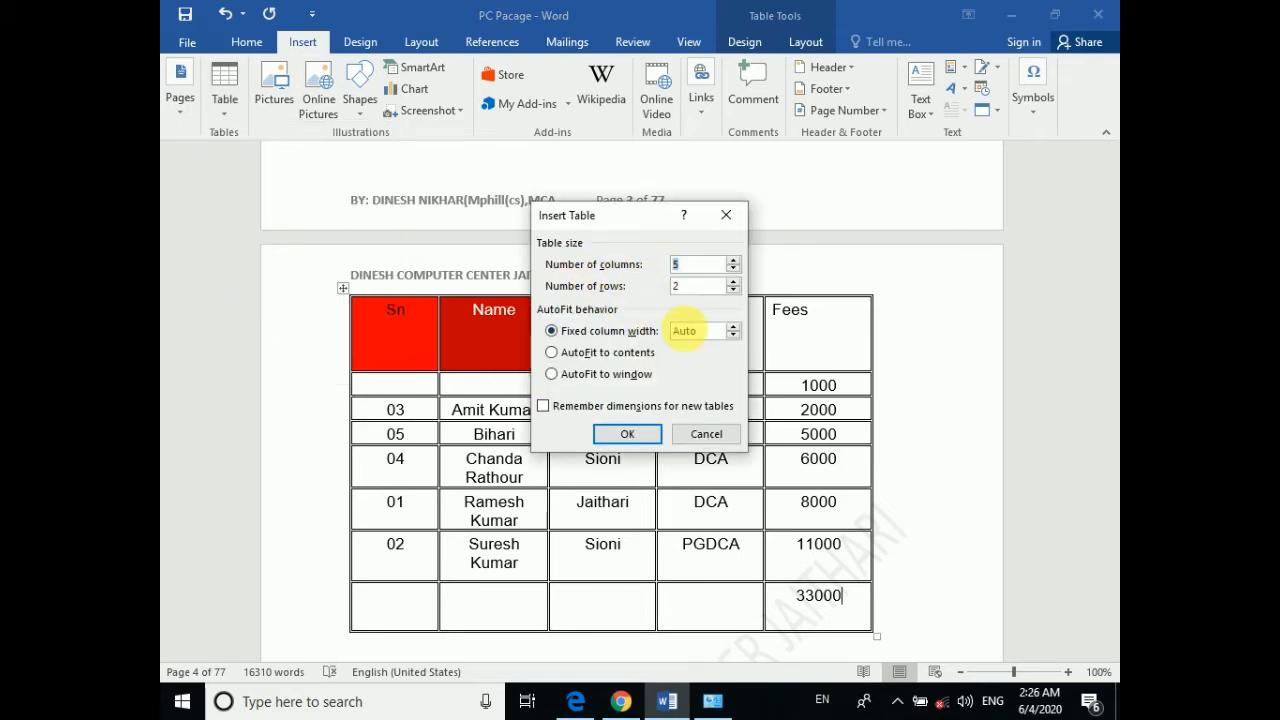
{"action": "left_click_drag", "start_coordinate": [650, 226], "coordinate": [554, 198]}
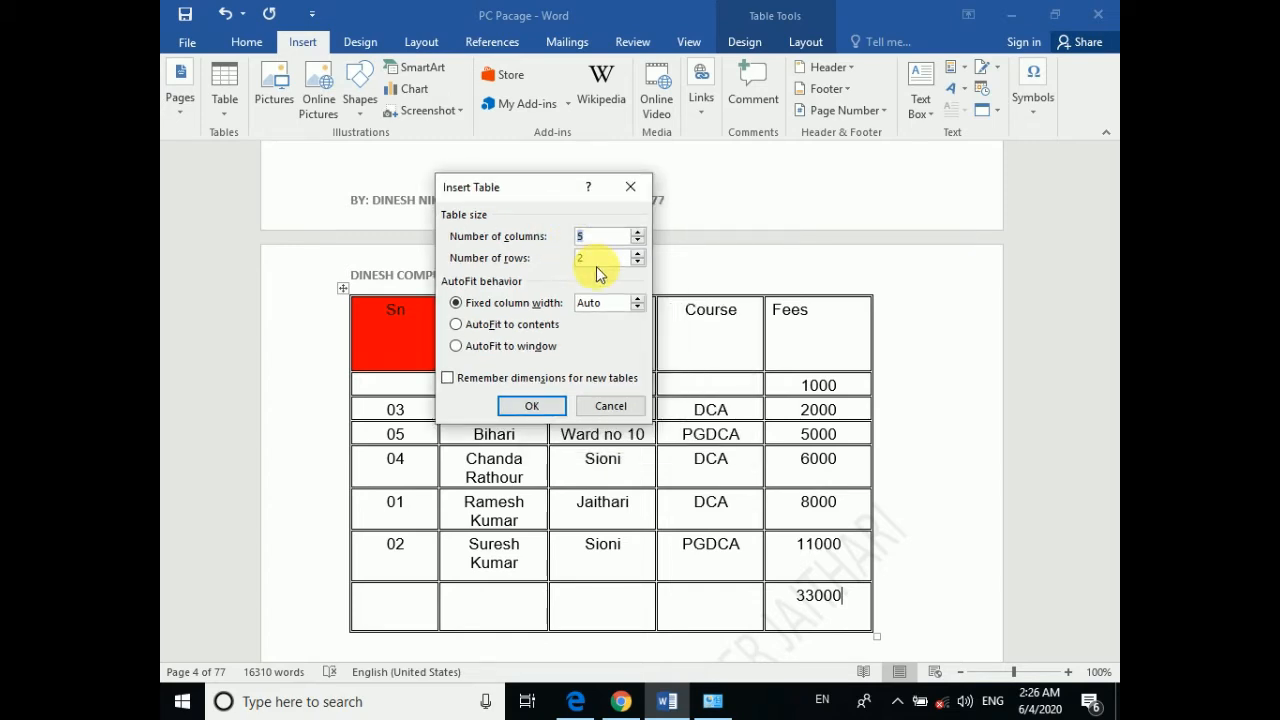
{"action": "left_click", "coordinate": [608, 412]}
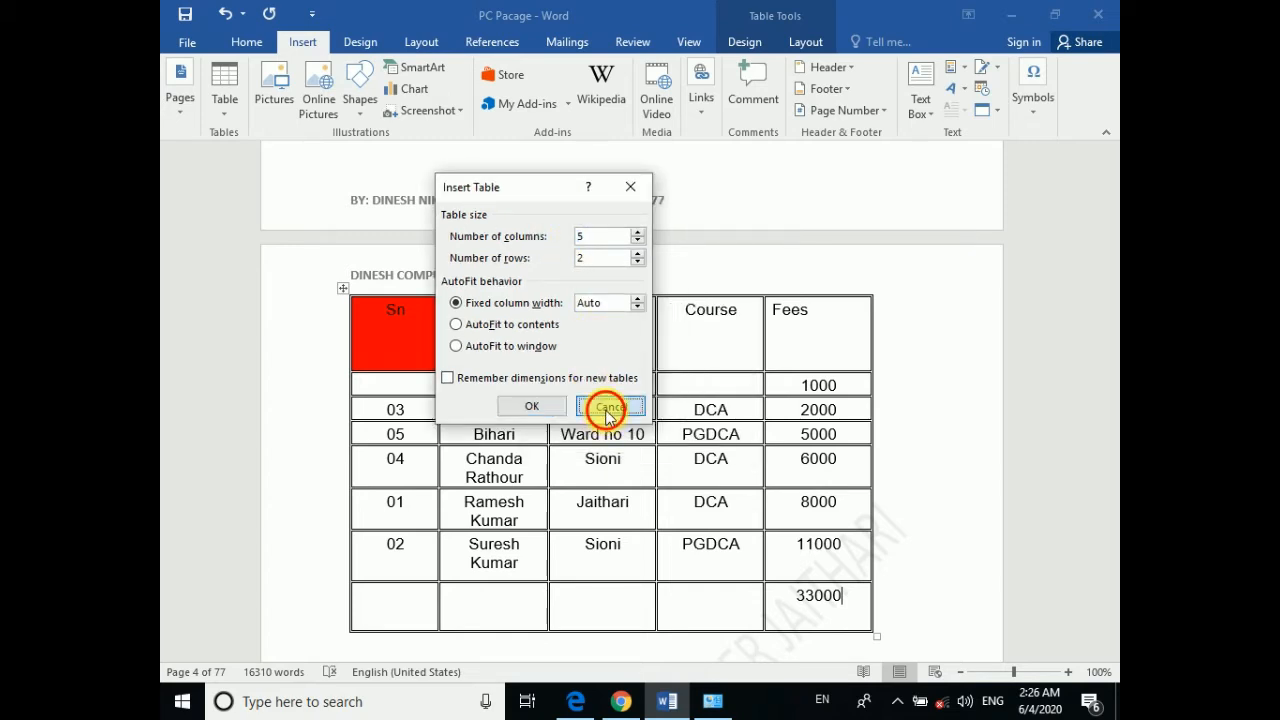
{"action": "left_click", "coordinate": [227, 113]}
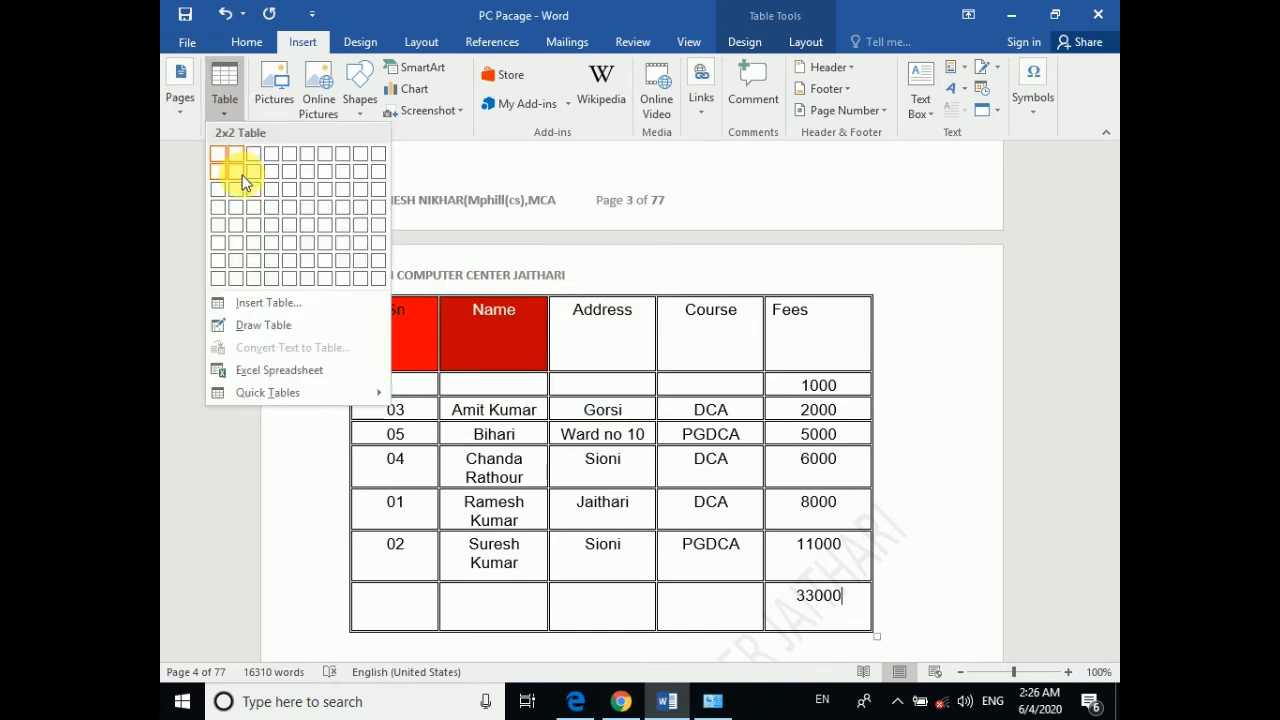
Use Draw Table to draw a 2-row, 4-column table below the fees table
{"action": "left_click", "coordinate": [262, 330]}
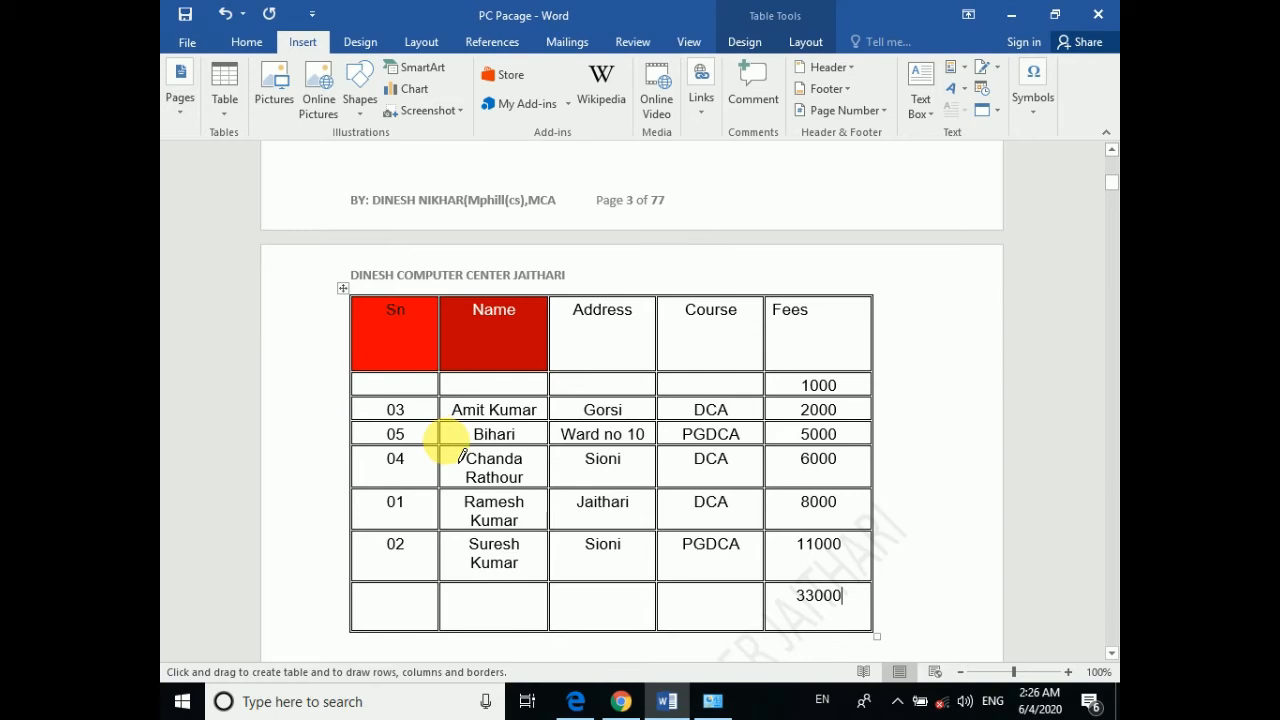
{"action": "scroll", "coordinate": [471, 471], "scroll_direction": "down", "scroll_amount": 5}
{"action": "scroll", "coordinate": [440, 460], "scroll_direction": "down", "scroll_amount": 3}
{"action": "mouse_move", "coordinate": [376, 405]}
{"action": "left_mouse_down"}
{"action": "mouse_move", "coordinate": [514, 489]}
{"action": "mouse_move", "coordinate": [829, 543]}
{"action": "mouse_move", "coordinate": [898, 527]}
{"action": "mouse_move", "coordinate": [889, 401]}
{"action": "left_mouse_up"}
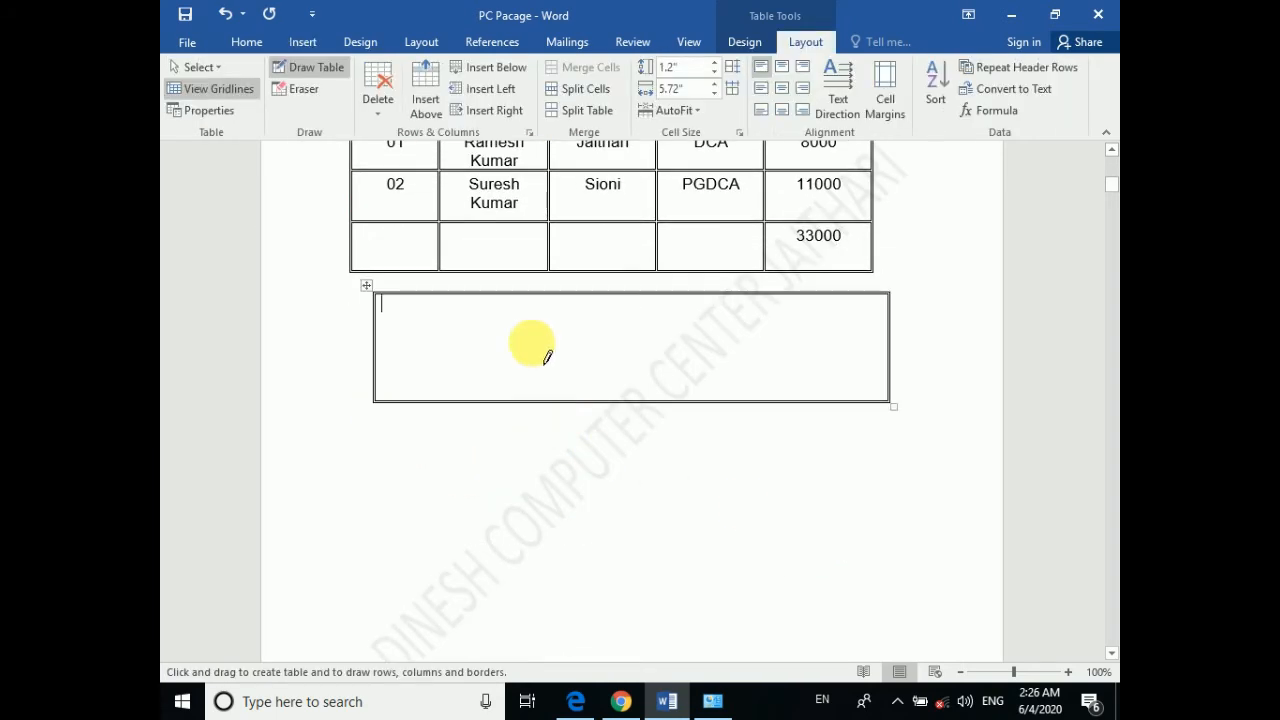
{"action": "left_click_drag", "start_coordinate": [543, 294], "coordinate": [536, 388]}
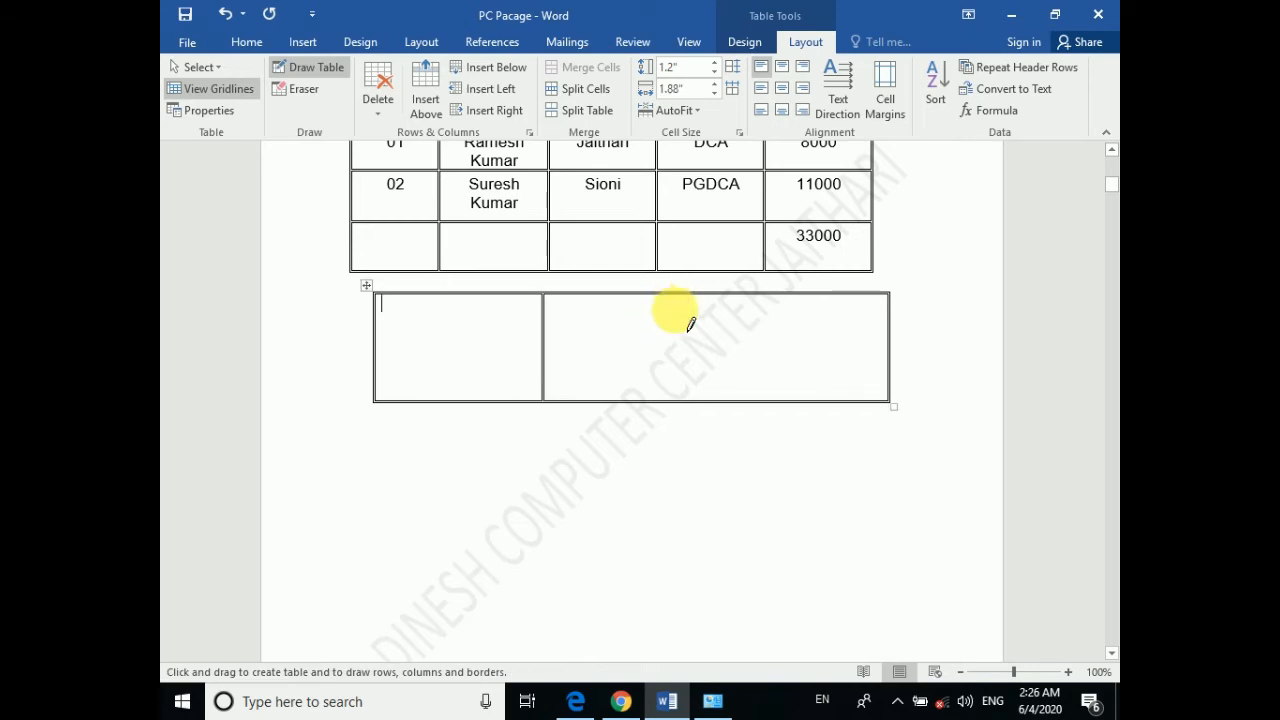
{"action": "left_click_drag", "start_coordinate": [675, 310], "coordinate": [678, 398]}
{"action": "left_click_drag", "start_coordinate": [380, 338], "coordinate": [846, 345]}
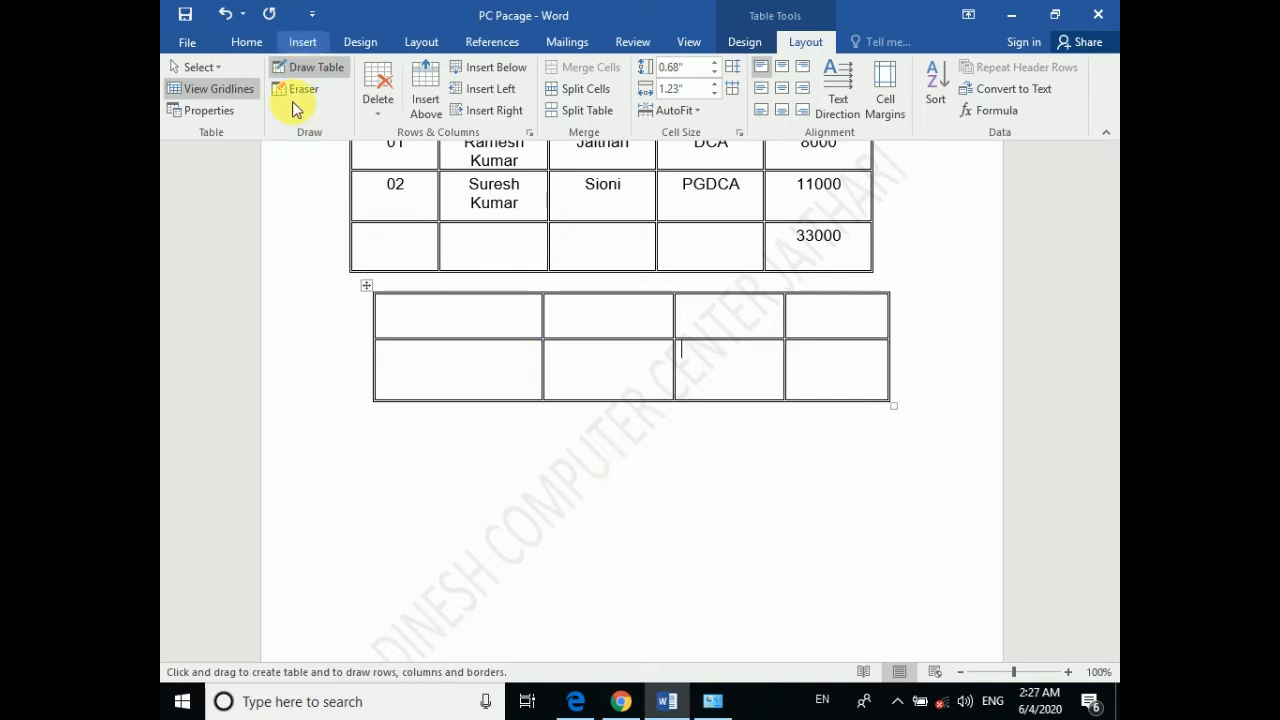
{"action": "left_click", "coordinate": [229, 112]}
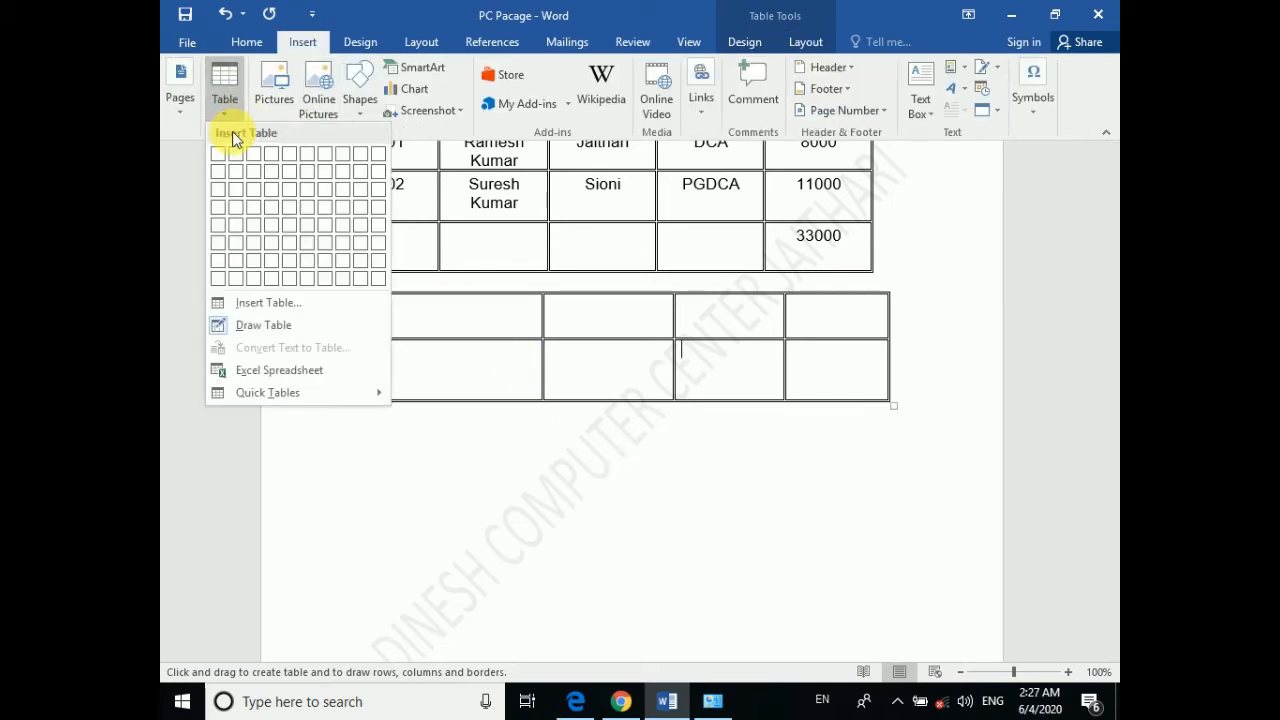
Embed an Excel spreadsheet with 'Name' in A1 and 'Add' in B1
{"action": "left_click", "coordinate": [276, 372]}
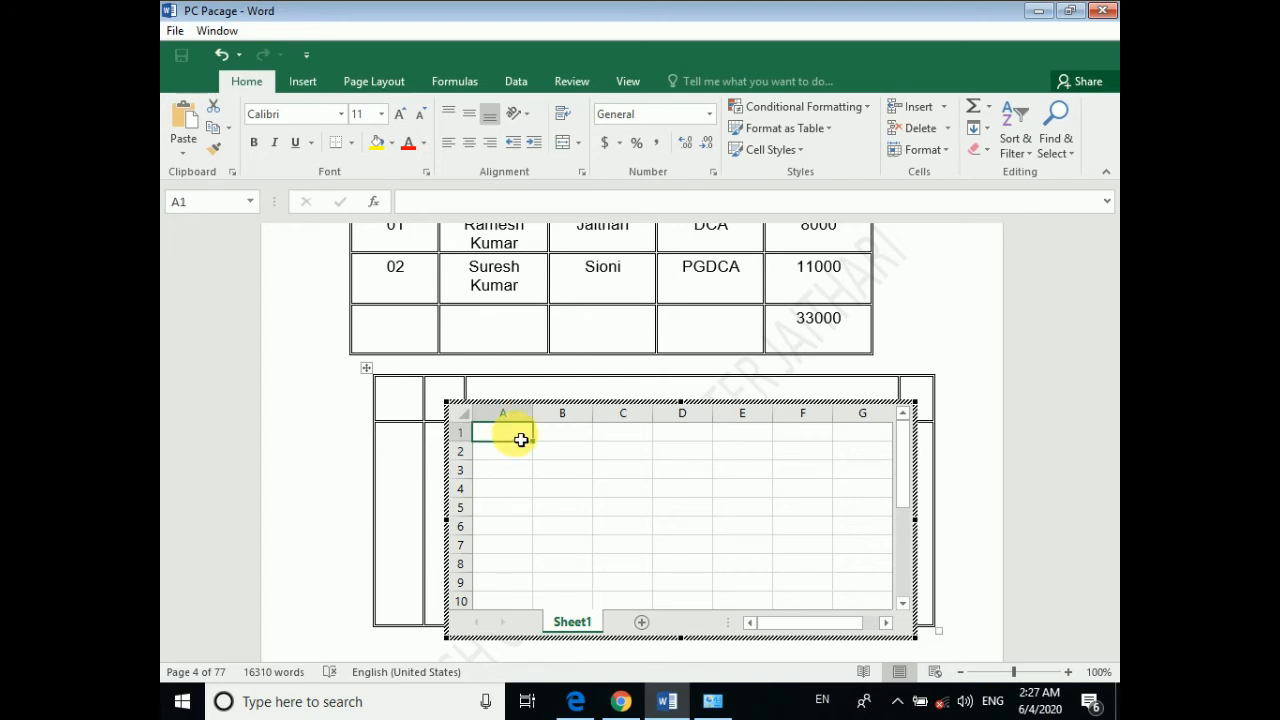
{"action": "type", "text": "Name"}
{"action": "key", "text": "Tab"}
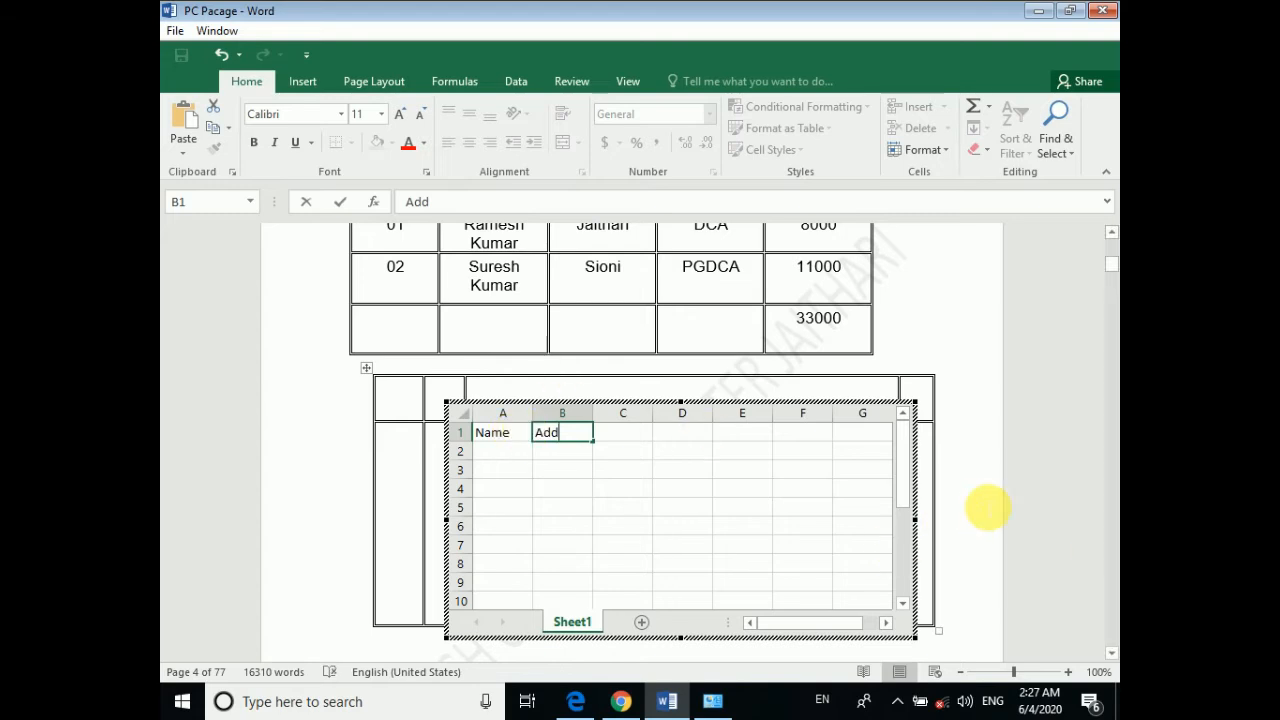
{"action": "left_click", "coordinate": [992, 512]}
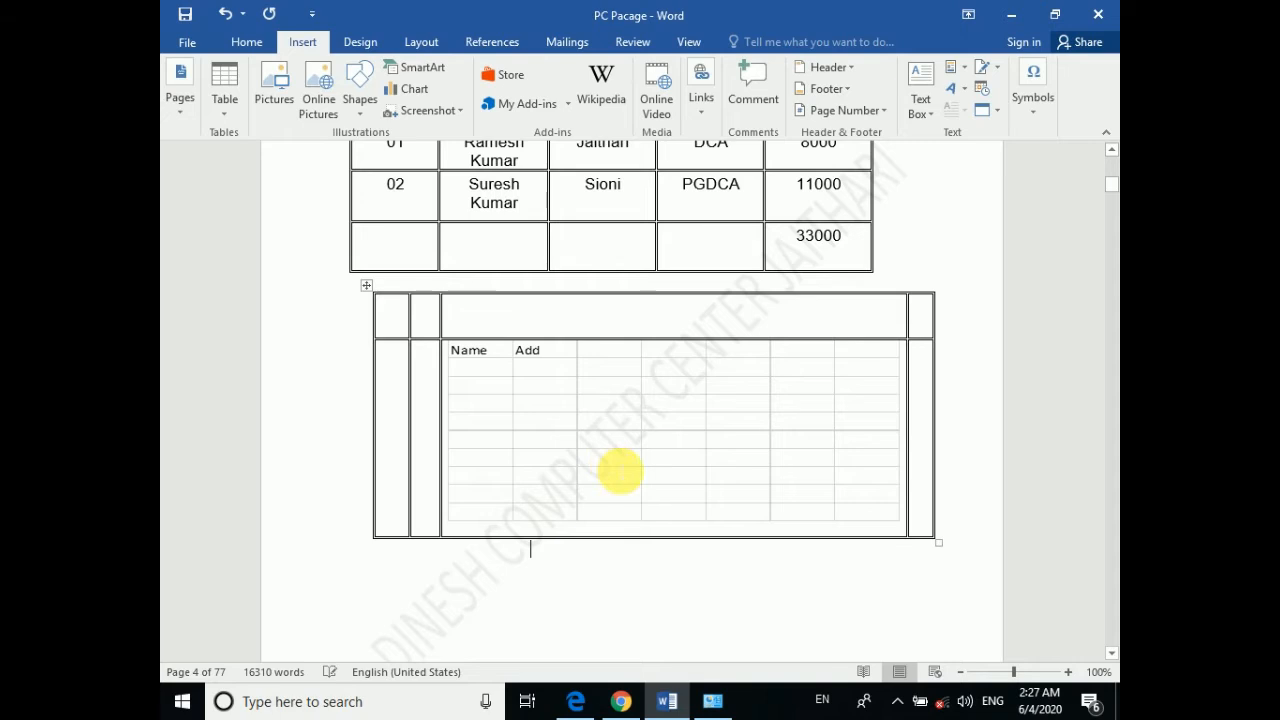
Select the drawn table and its embedded worksheet and delete them, keeping the fees table
{"action": "left_click", "coordinate": [618, 467]}
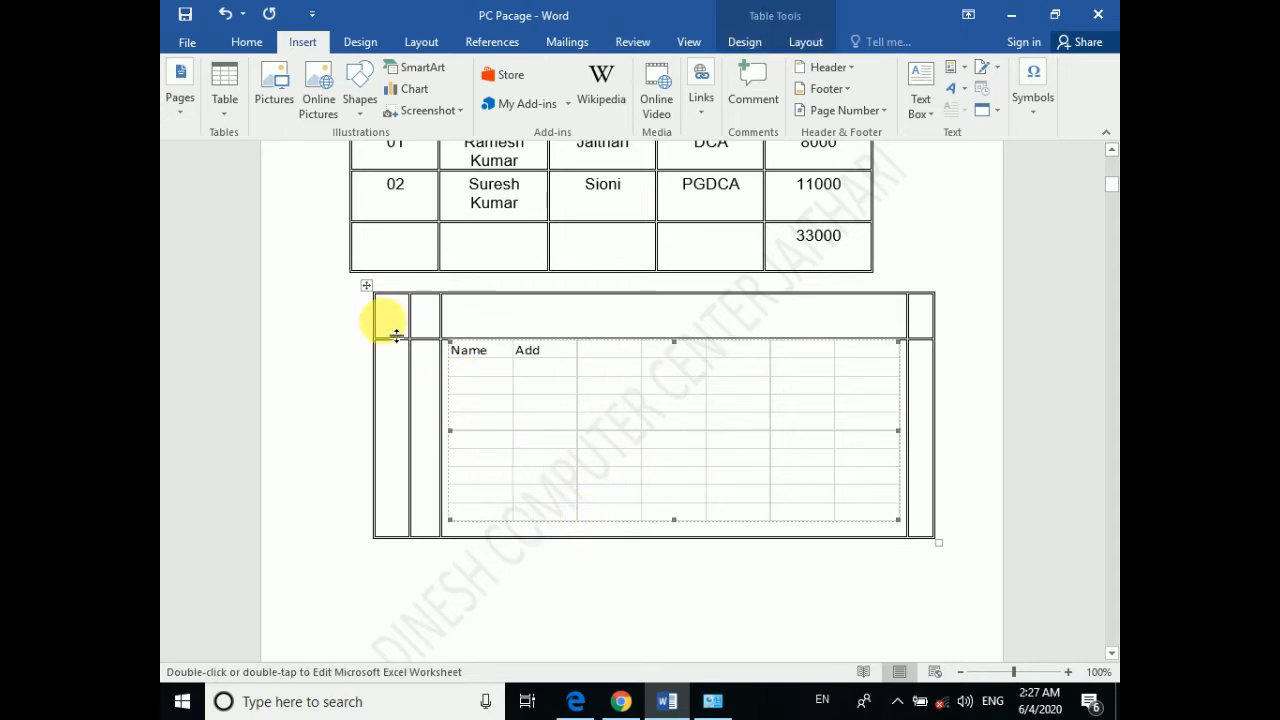
{"action": "left_click", "coordinate": [368, 287]}
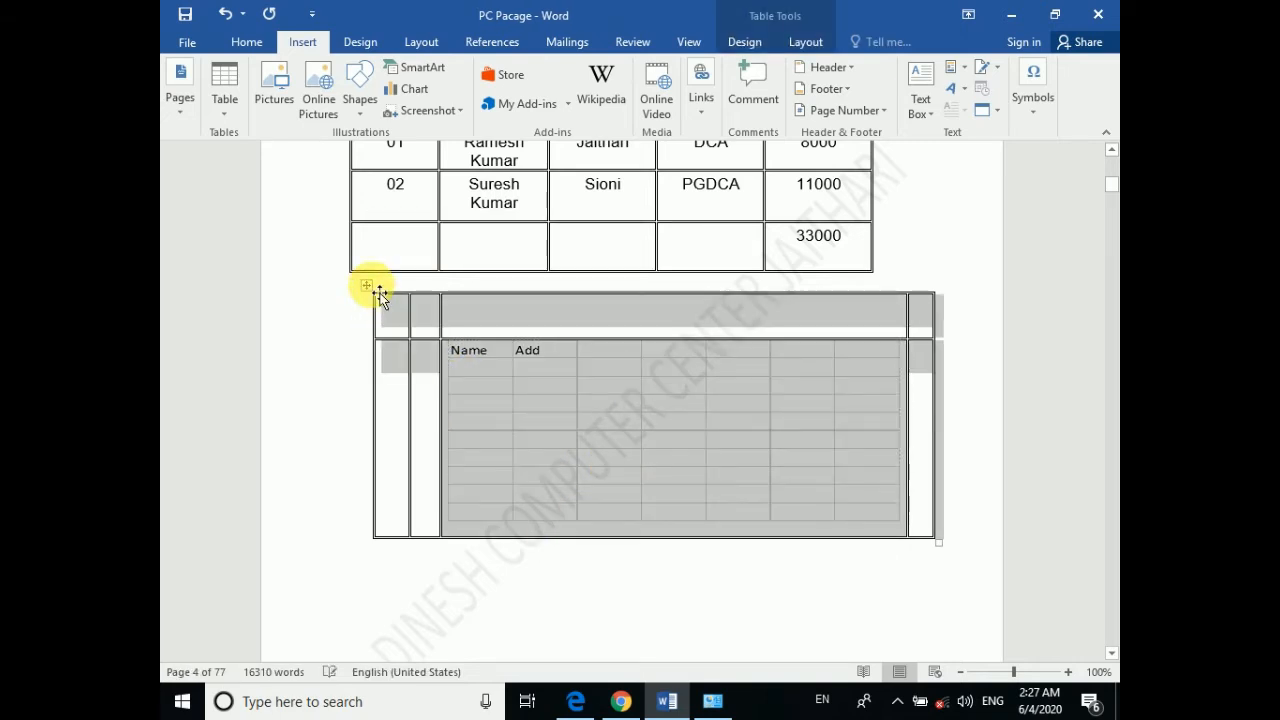
{"action": "key", "text": "BackSpace"}
{"action": "left_click", "coordinate": [222, 110]}
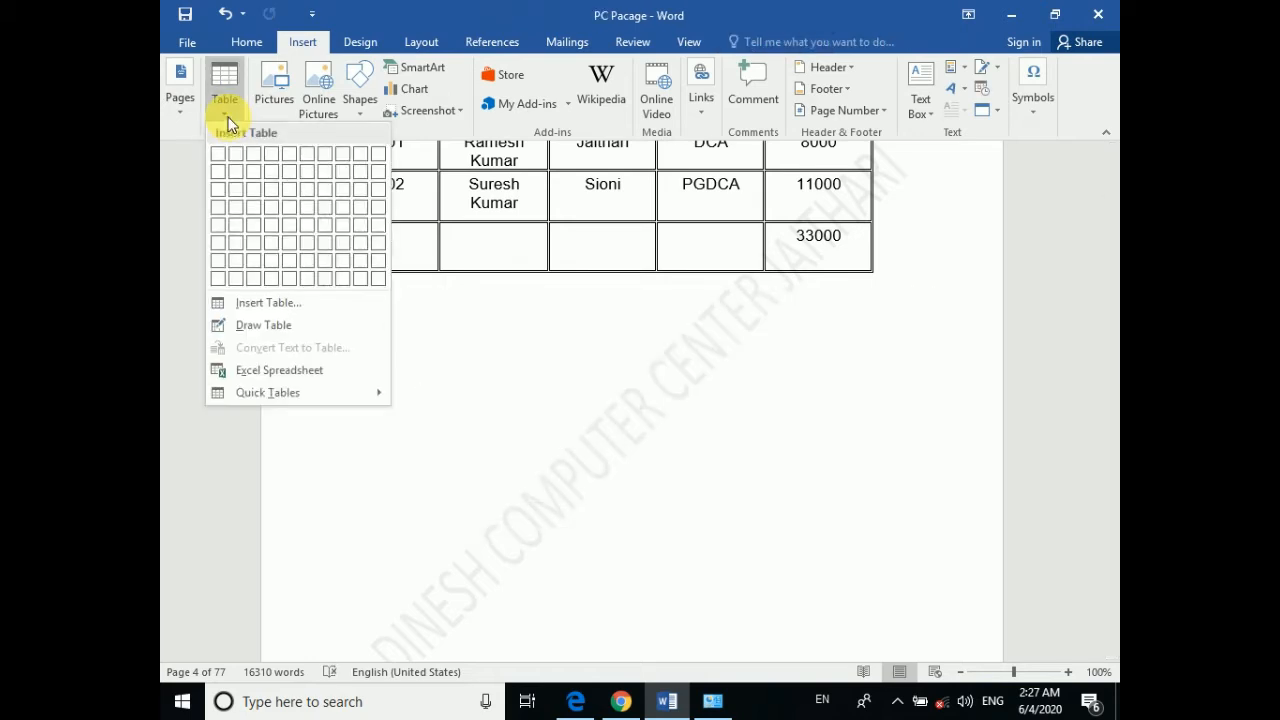
{"action": "left_click", "coordinate": [283, 305]}
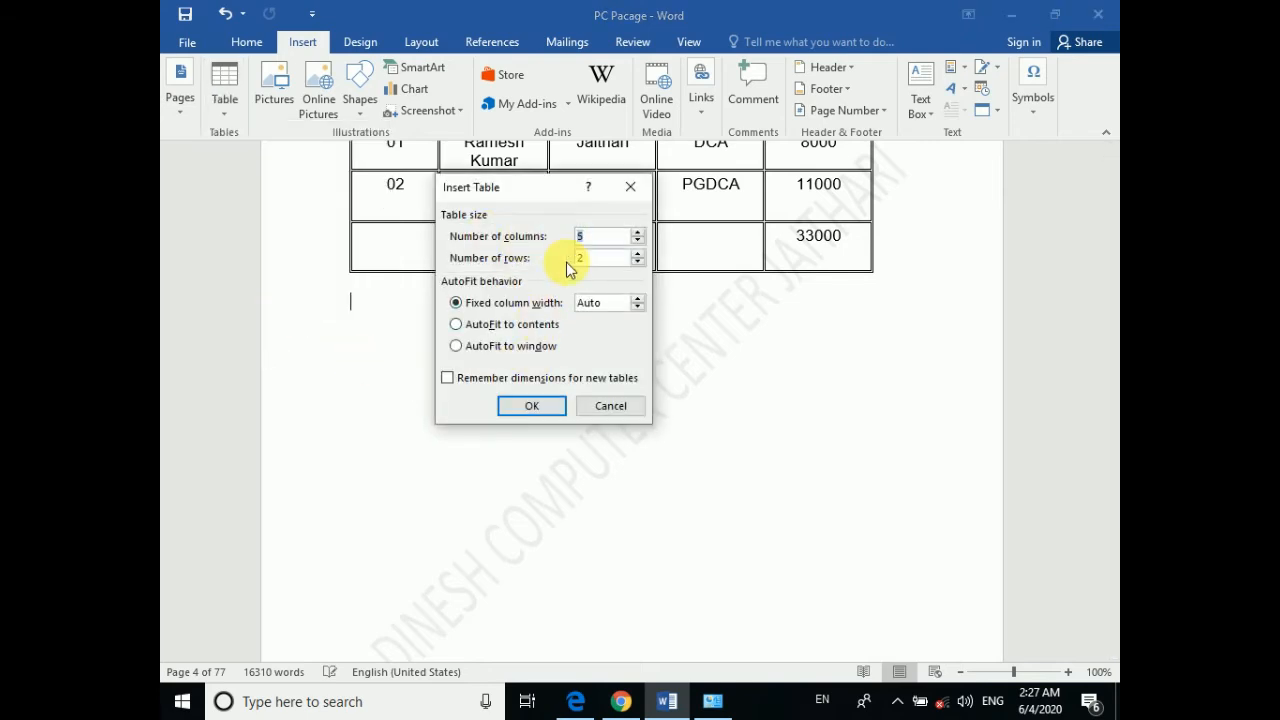
{"action": "key", "text": "Escape"}
{"action": "left_click", "coordinate": [233, 118]}
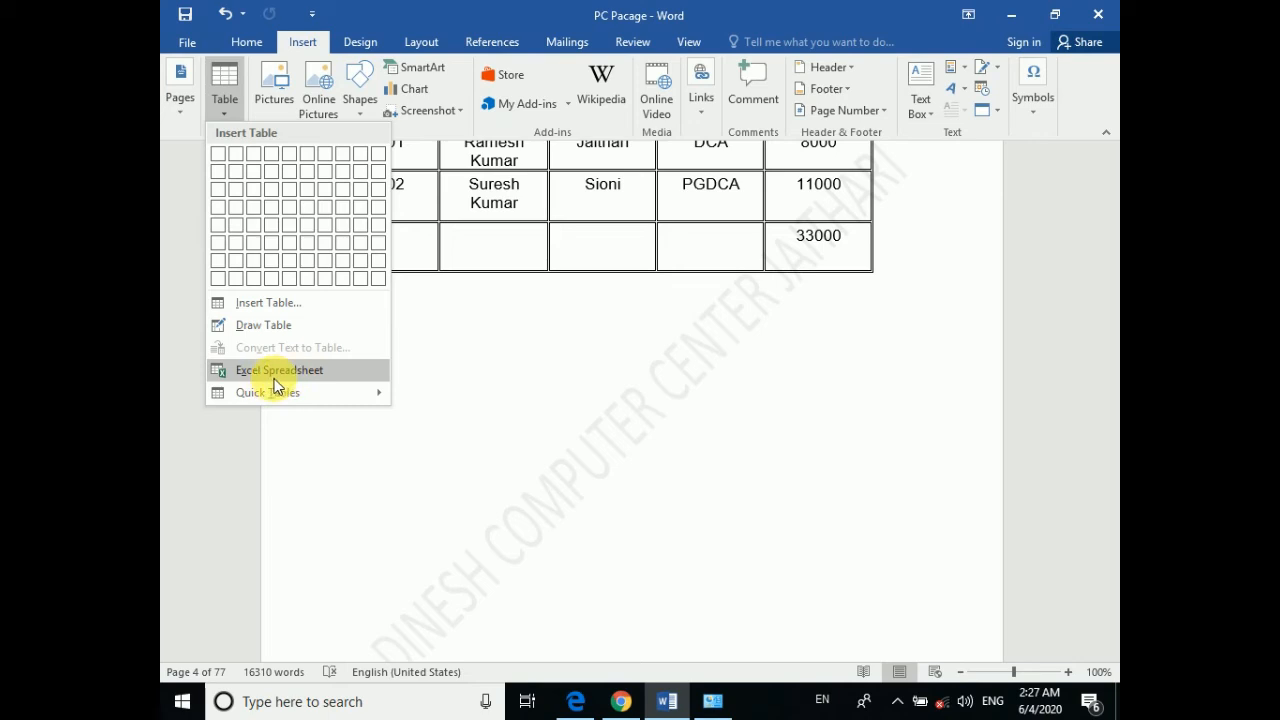
Insert the With Subheads quick table 'Enrollment in local colleges, 2005' below the fees table
{"action": "mouse_move", "coordinate": [257, 394]}
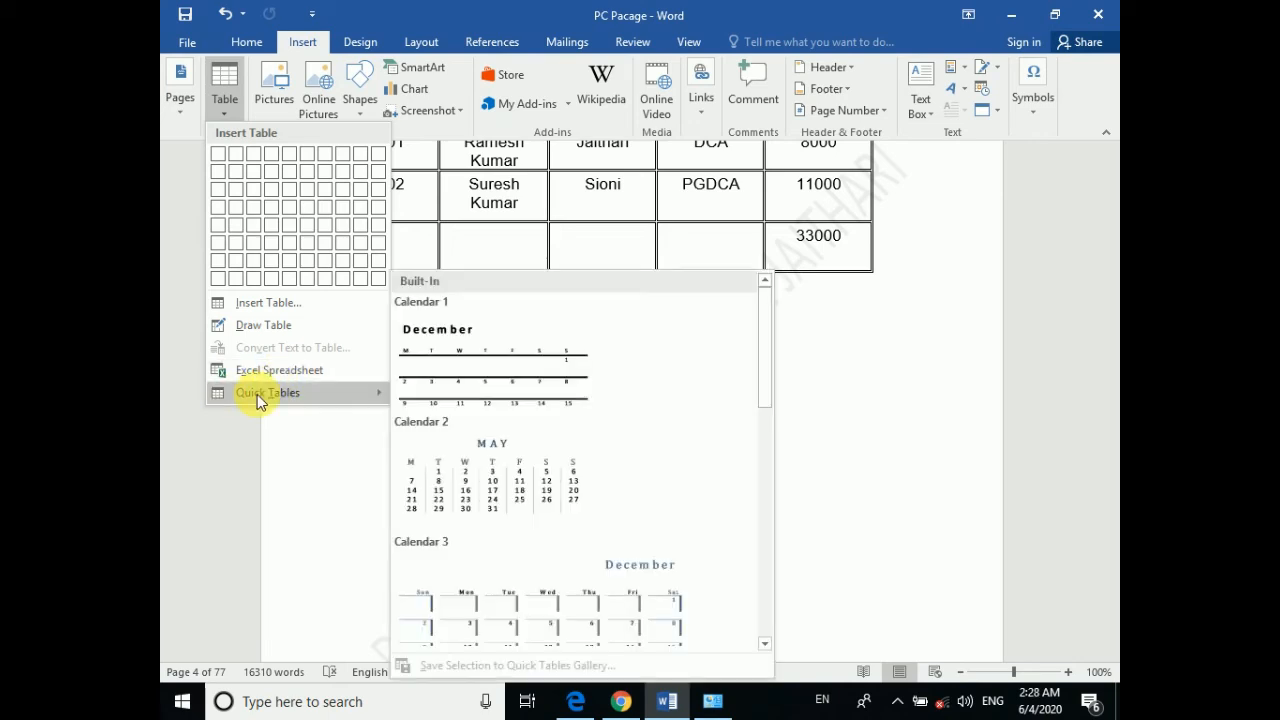
{"action": "scroll", "coordinate": [534, 475], "scroll_direction": "down", "scroll_amount": 3}
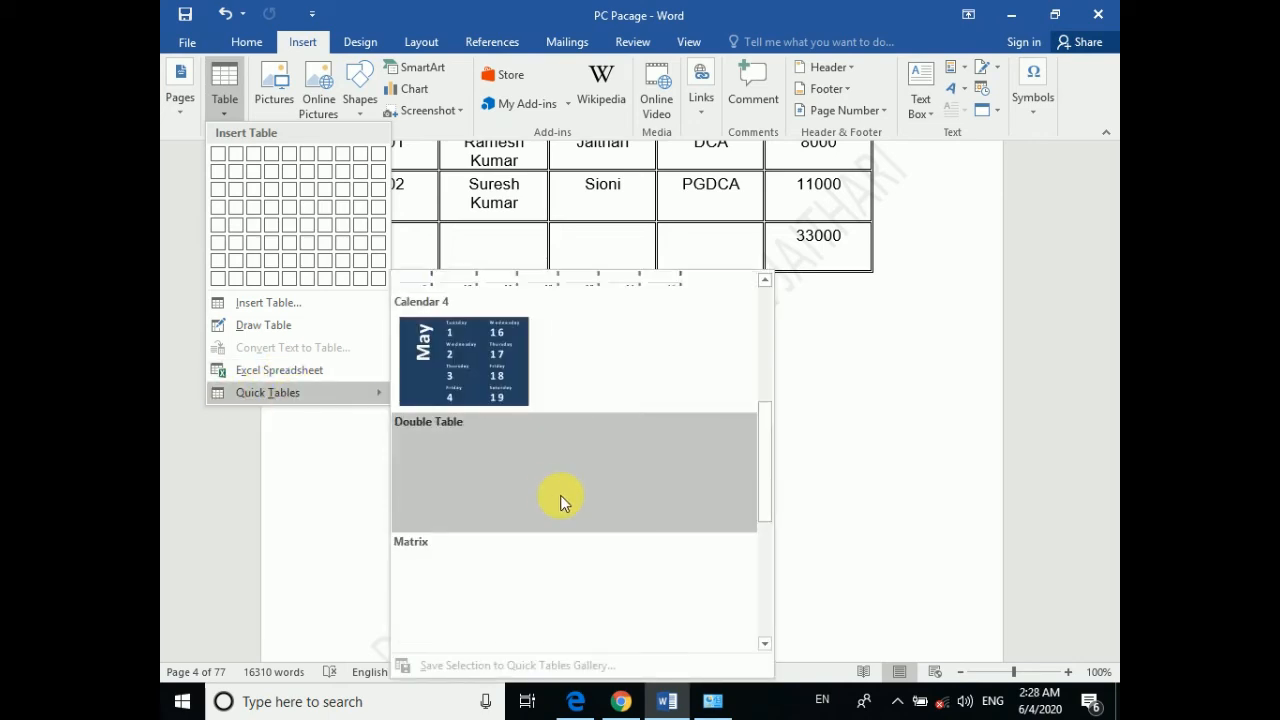
{"action": "scroll", "coordinate": [560, 498], "scroll_direction": "down", "scroll_amount": 3}
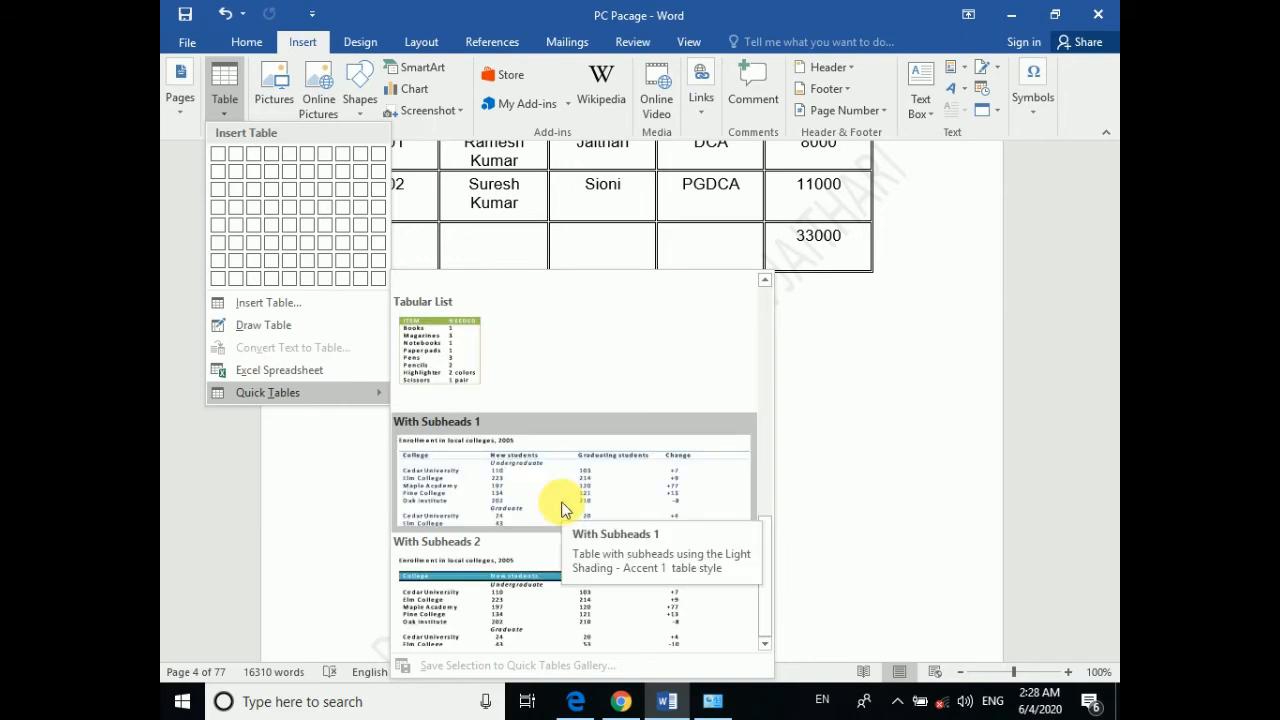
{"action": "left_click", "coordinate": [488, 593]}
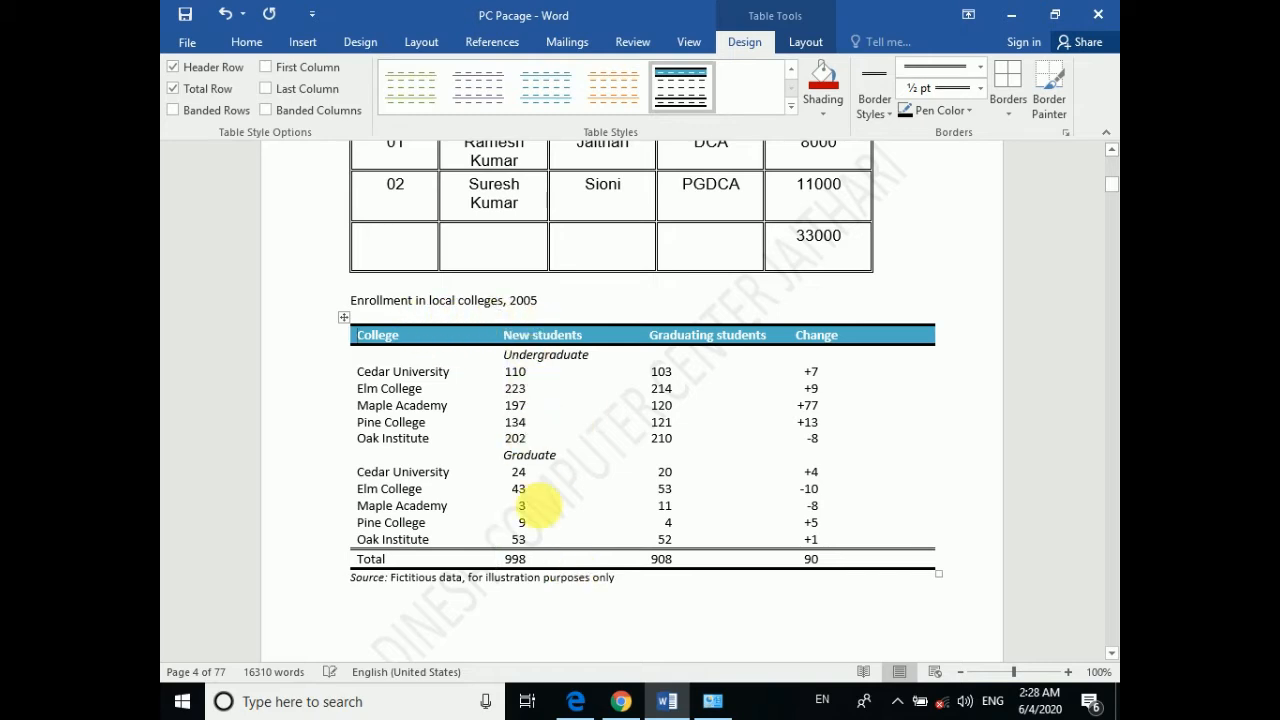
{"action": "left_click", "coordinate": [389, 395]}
{"action": "left_click", "coordinate": [382, 468]}
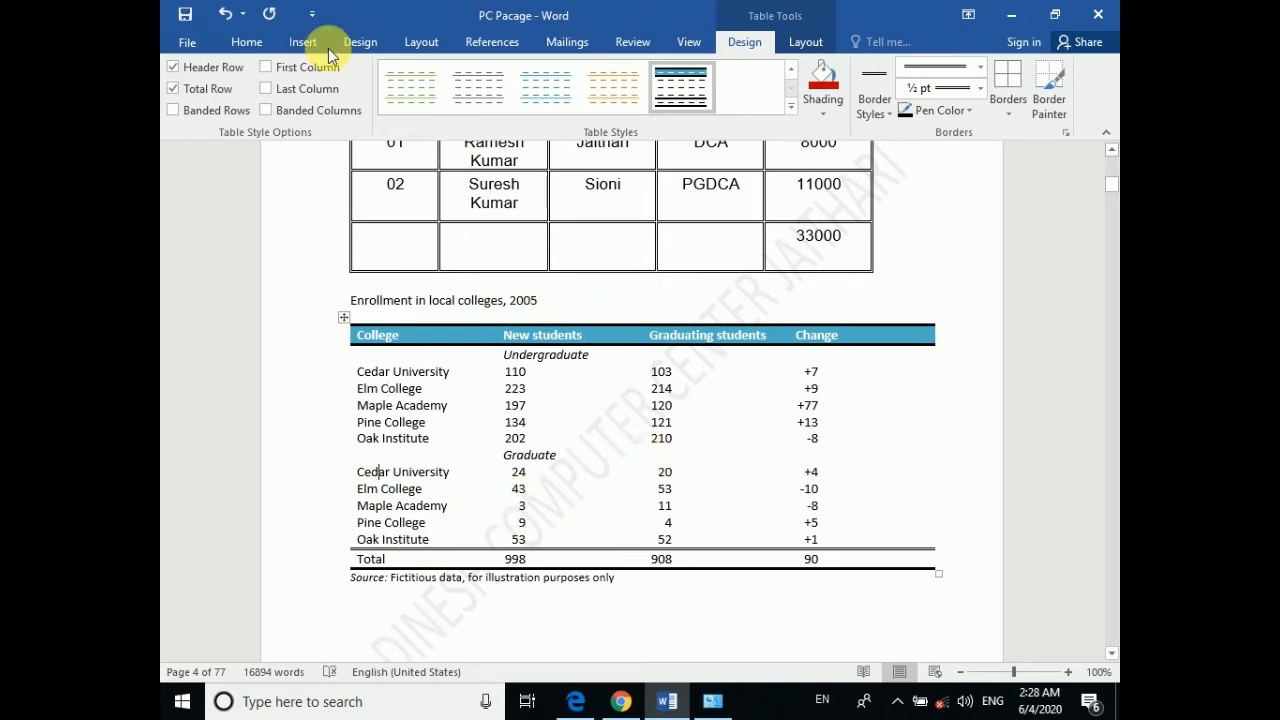
{"action": "left_click", "coordinate": [297, 46]}
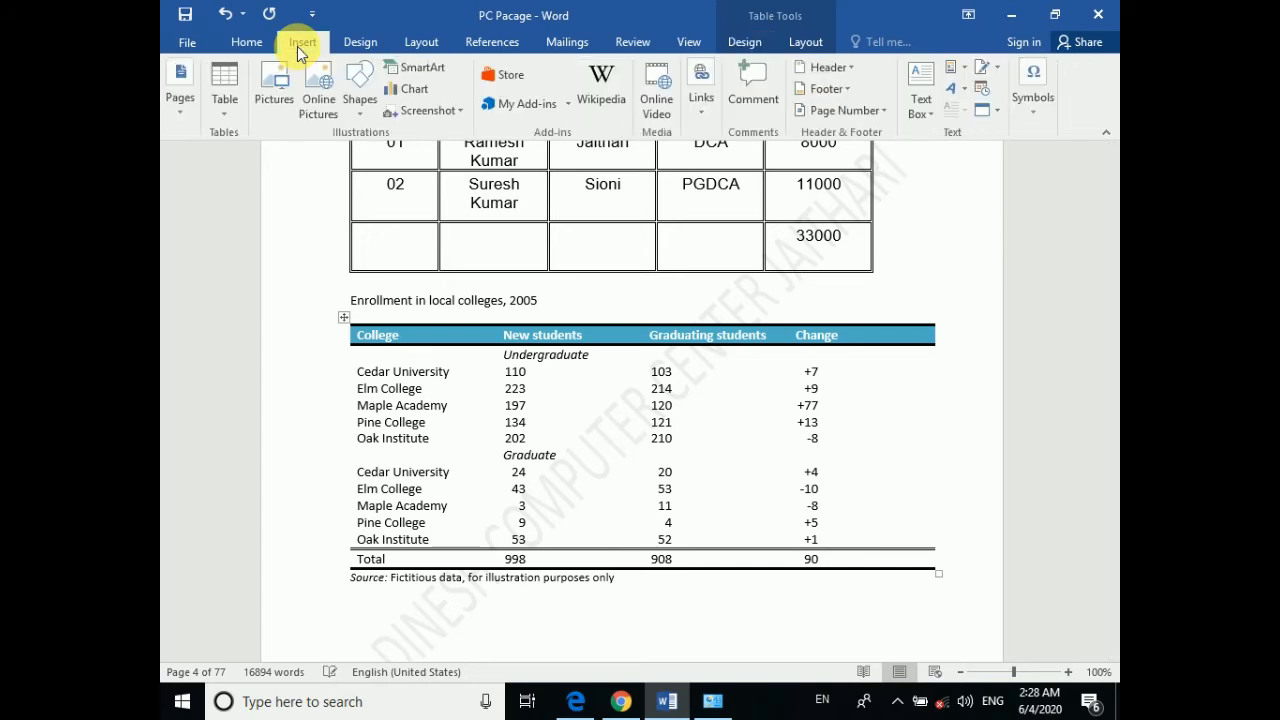
{"action": "left_click", "coordinate": [232, 117]}
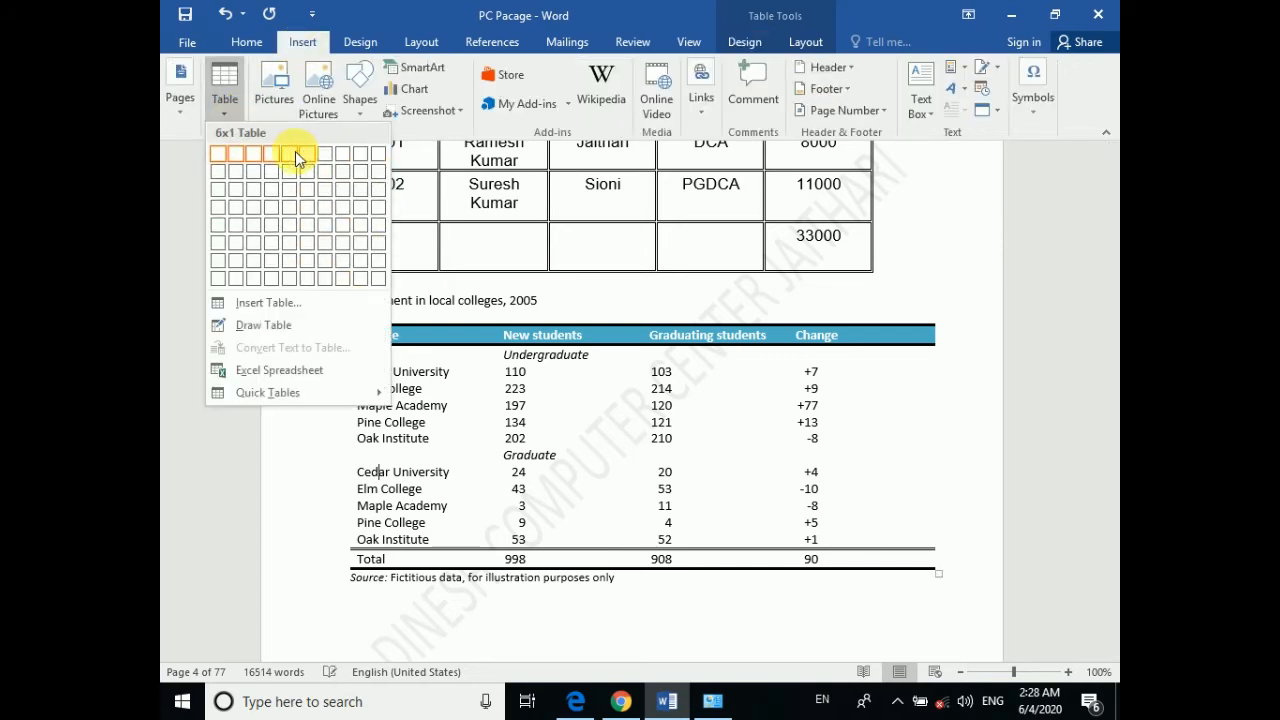
{"action": "left_click", "coordinate": [612, 494]}
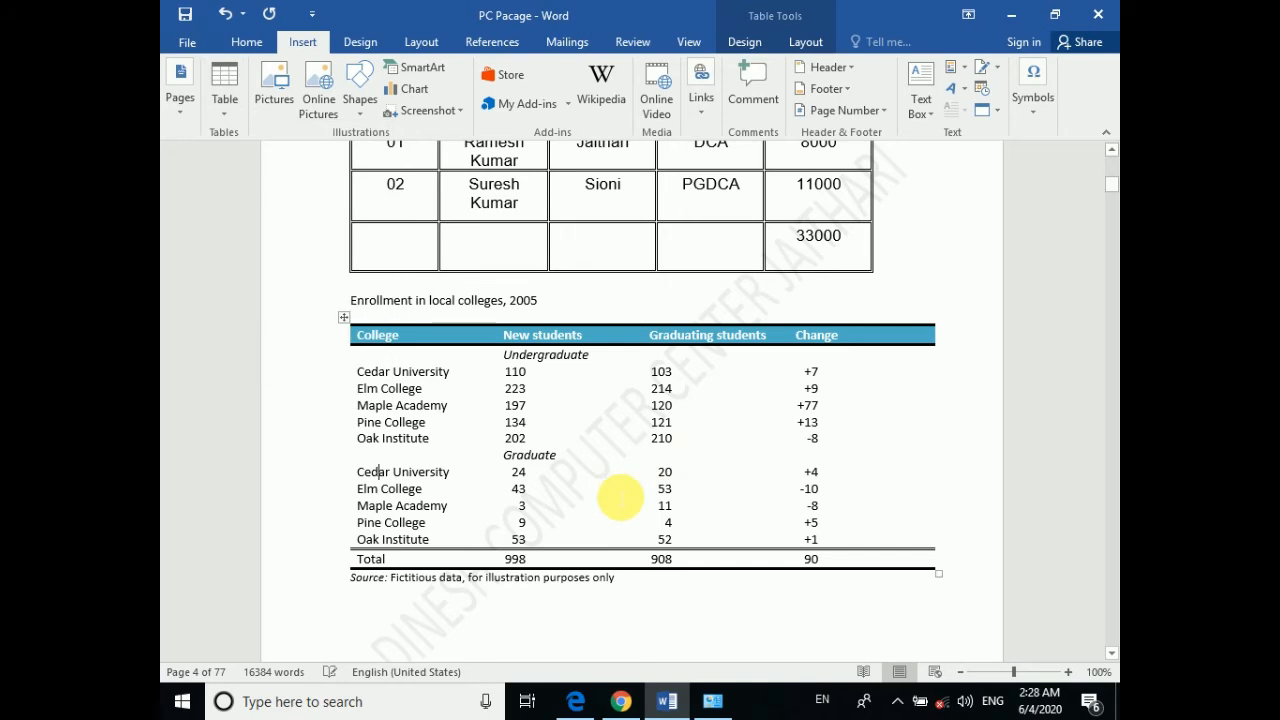
{"action": "scroll", "coordinate": [652, 432], "scroll_direction": "up", "scroll_amount": 3}
{"action": "left_click", "coordinate": [632, 330]}
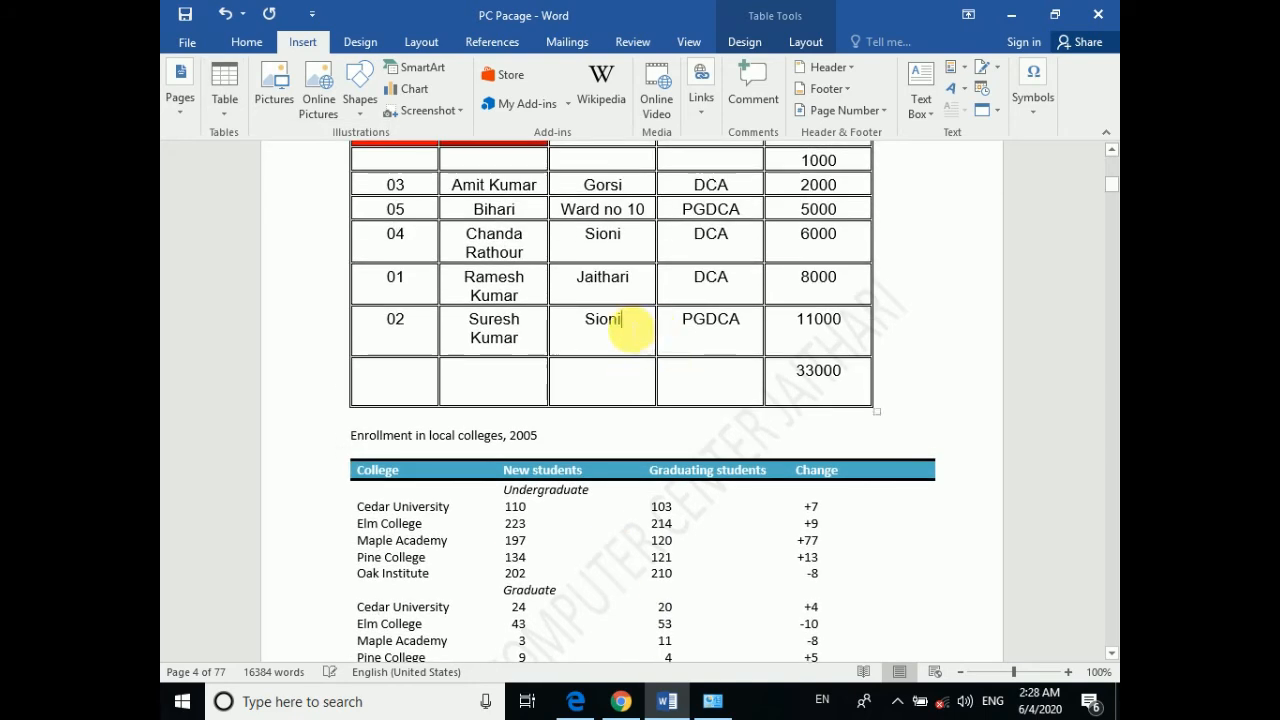
{"action": "left_click", "coordinate": [812, 45]}
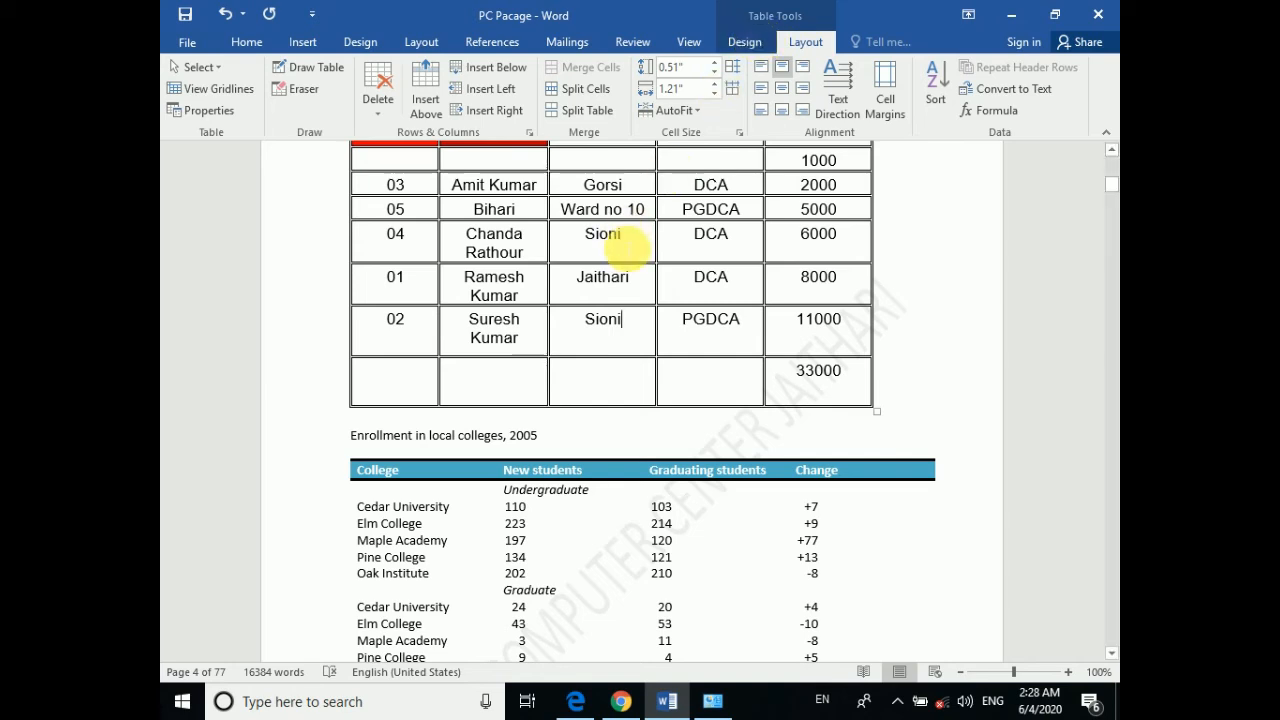
{"action": "left_click", "coordinate": [298, 40]}
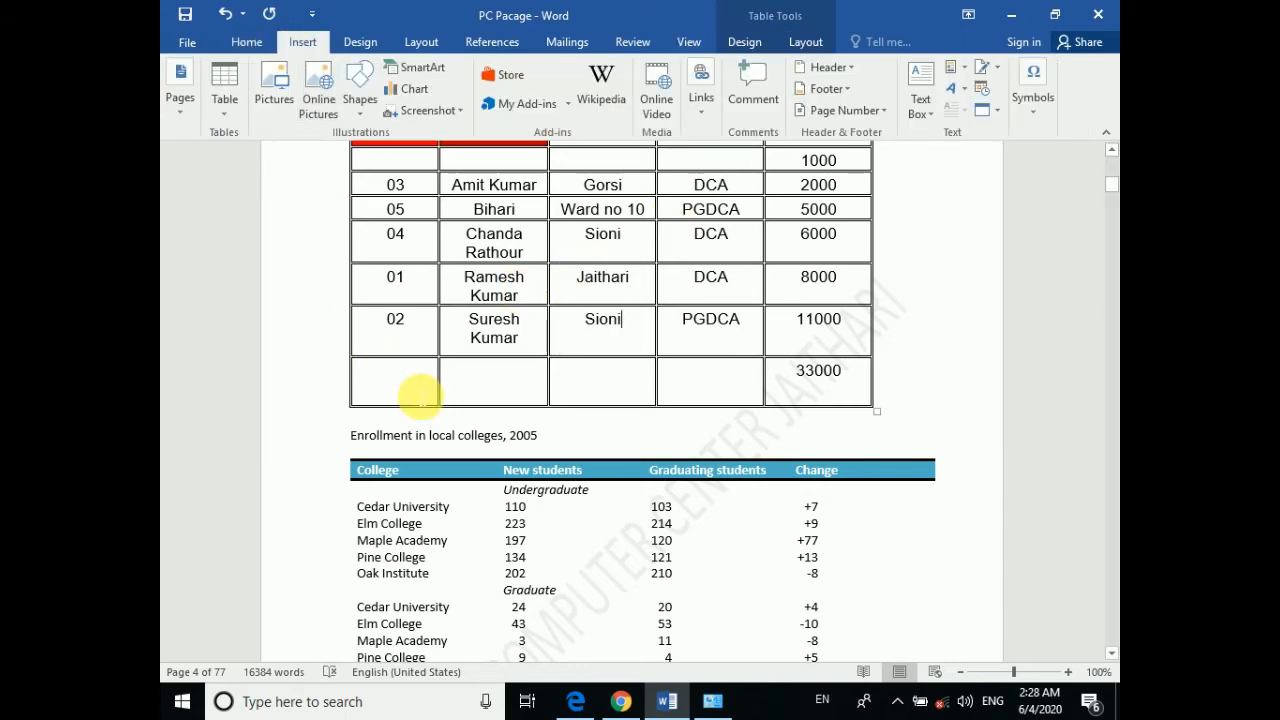
{"action": "scroll", "coordinate": [380, 405], "scroll_direction": "up", "scroll_amount": 1}
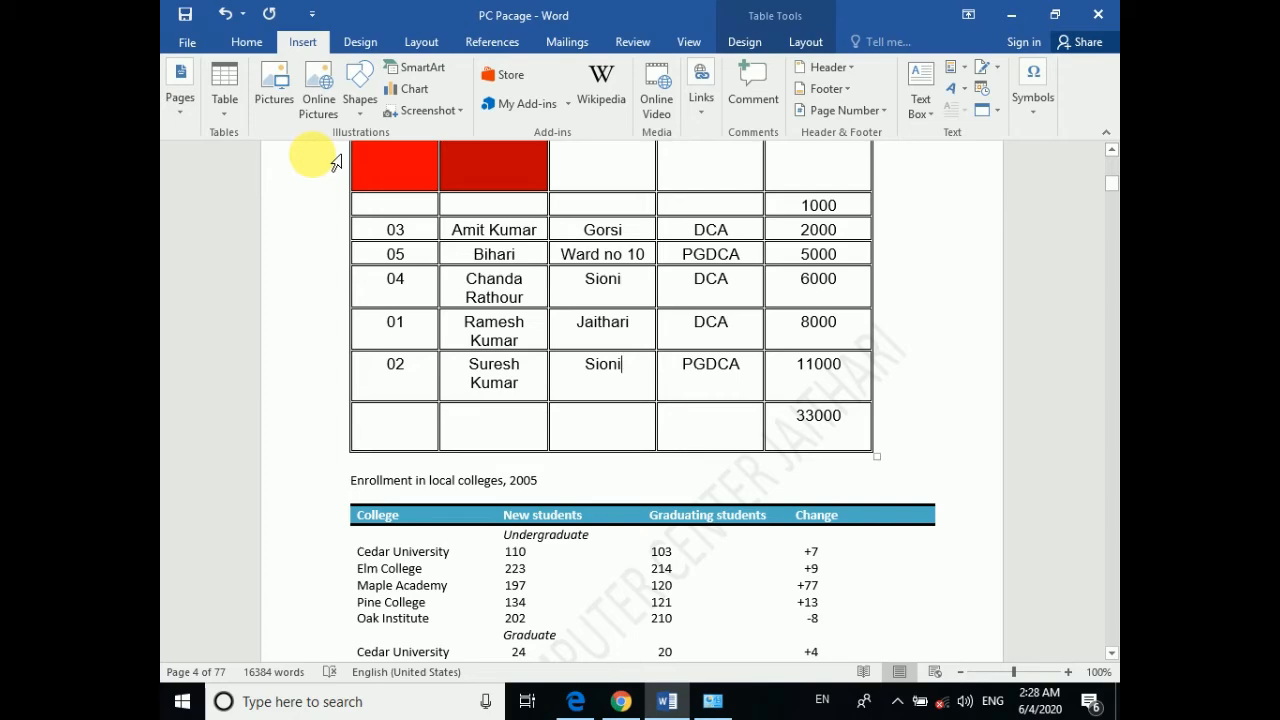
Add an empty line after the Introduction paragraph
{"action": "scroll", "coordinate": [500, 486], "scroll_direction": "down", "scroll_amount": 15}
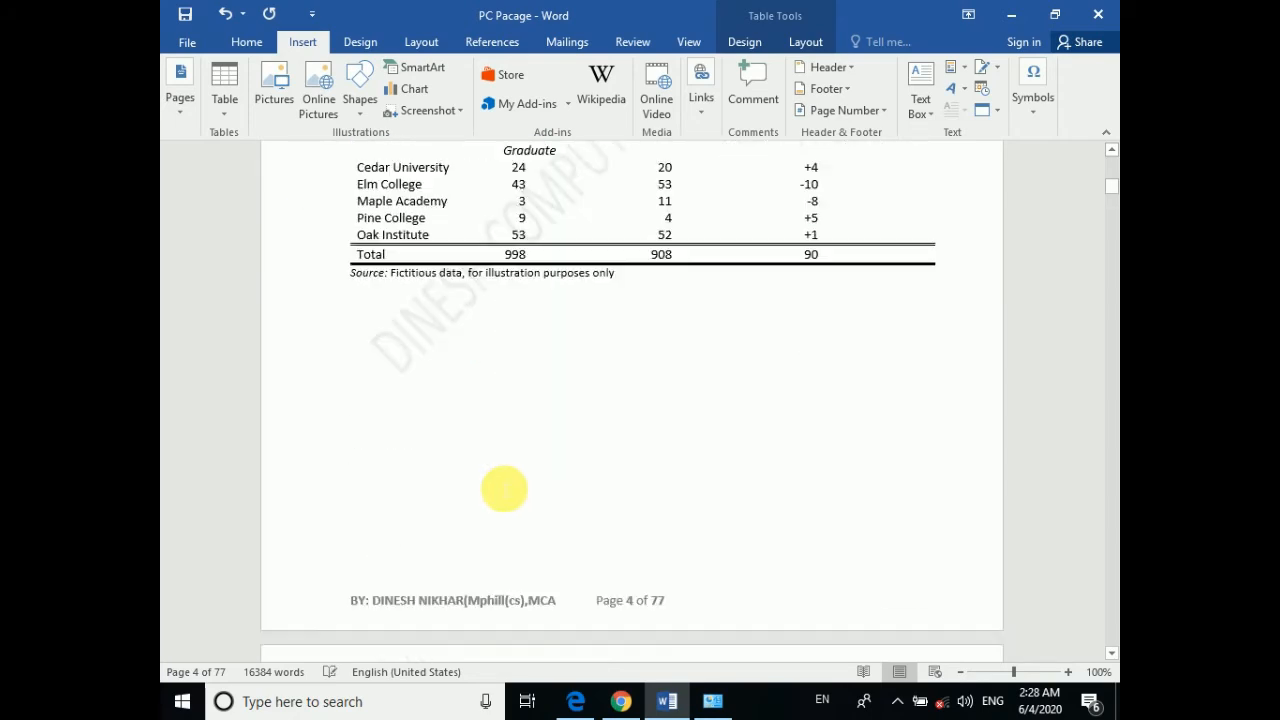
{"action": "scroll", "coordinate": [513, 522], "scroll_direction": "down", "scroll_amount": 10}
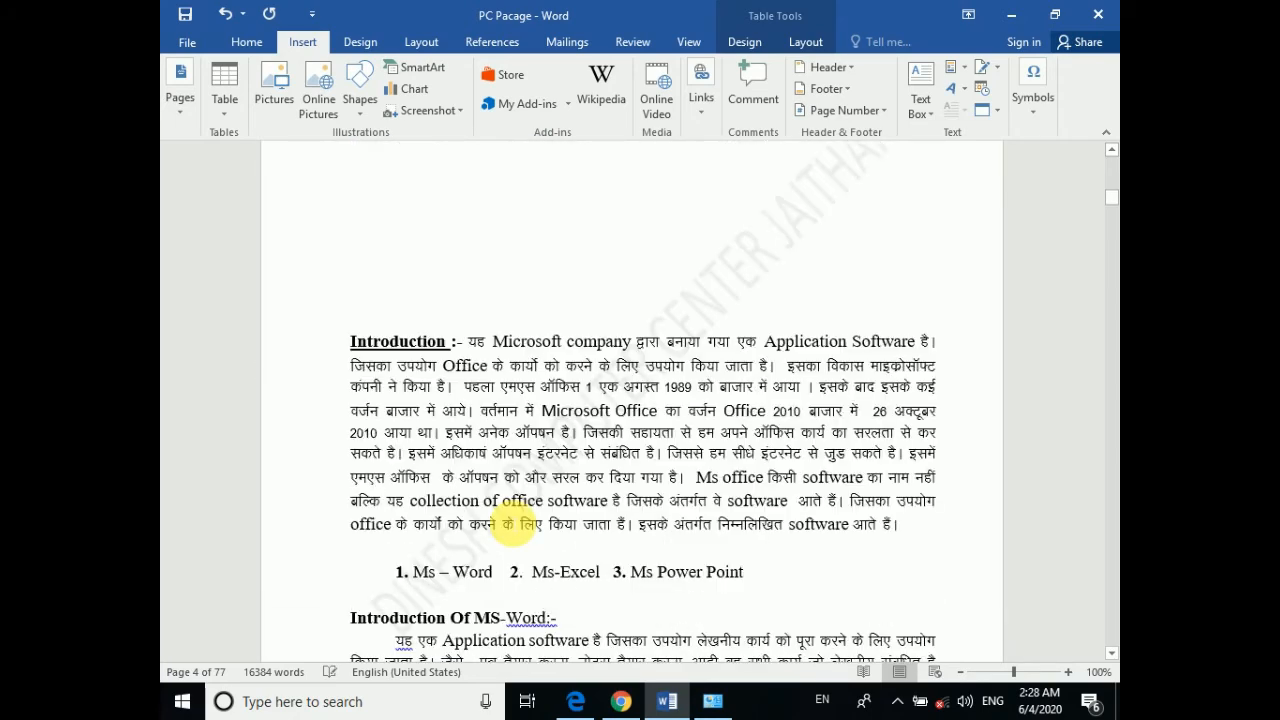
{"action": "scroll", "coordinate": [513, 522], "scroll_direction": "up", "scroll_amount": 3}
{"action": "scroll", "coordinate": [505, 517], "scroll_direction": "down", "scroll_amount": 7}
{"action": "scroll", "coordinate": [509, 520], "scroll_direction": "up", "scroll_amount": 4}
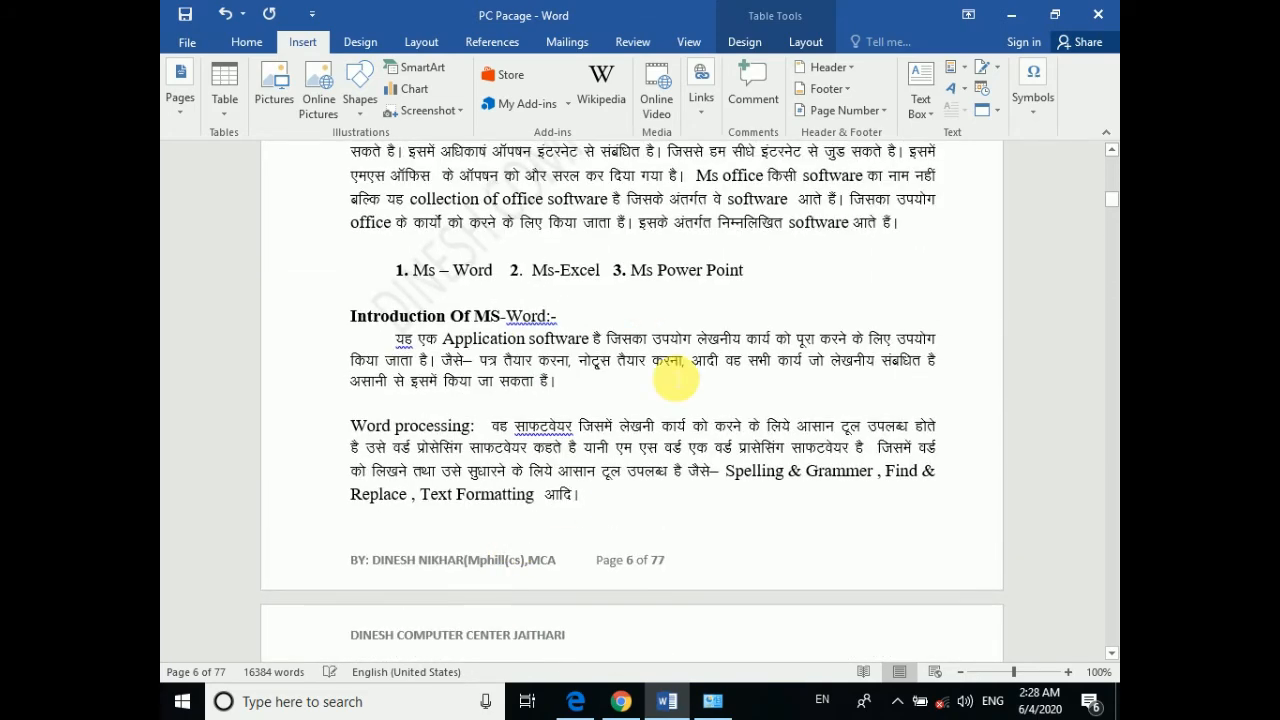
{"action": "scroll", "coordinate": [490, 420], "scroll_direction": "up", "scroll_amount": 3}
{"action": "scroll", "coordinate": [455, 290], "scroll_direction": "down", "scroll_amount": 1}
{"action": "left_click", "coordinate": [393, 405]}
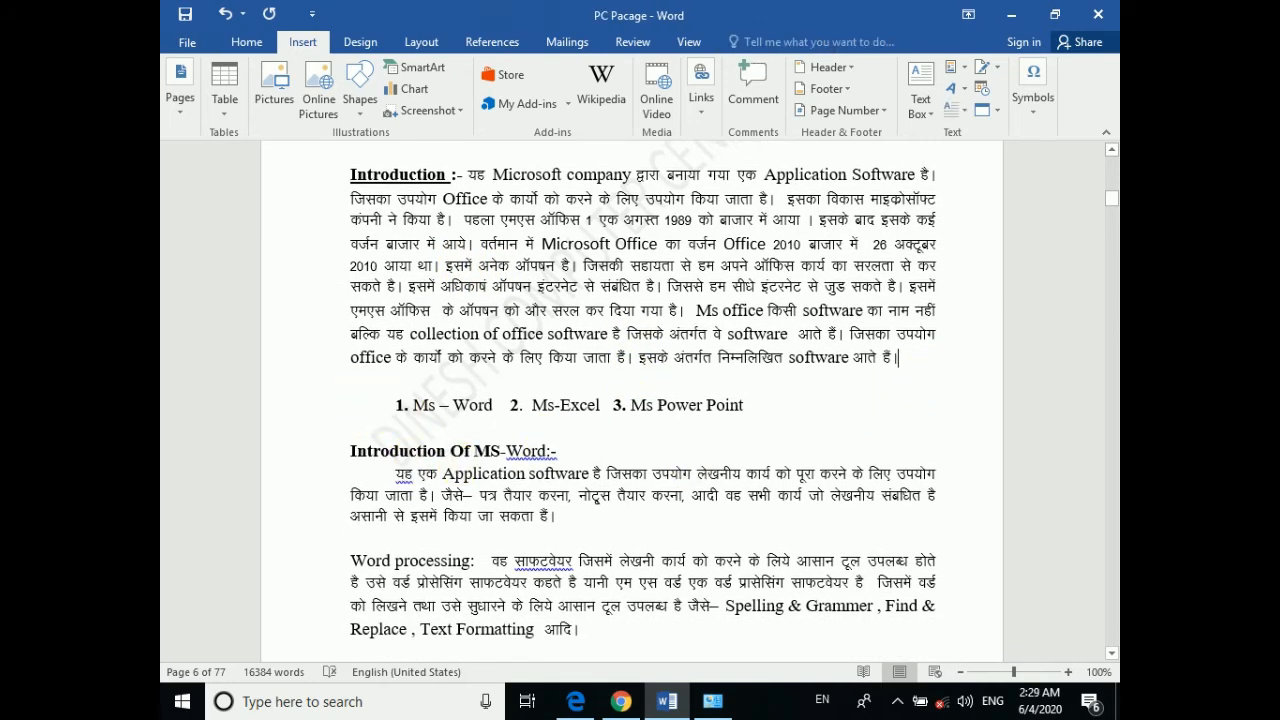
{"action": "key", "text": "Return"}
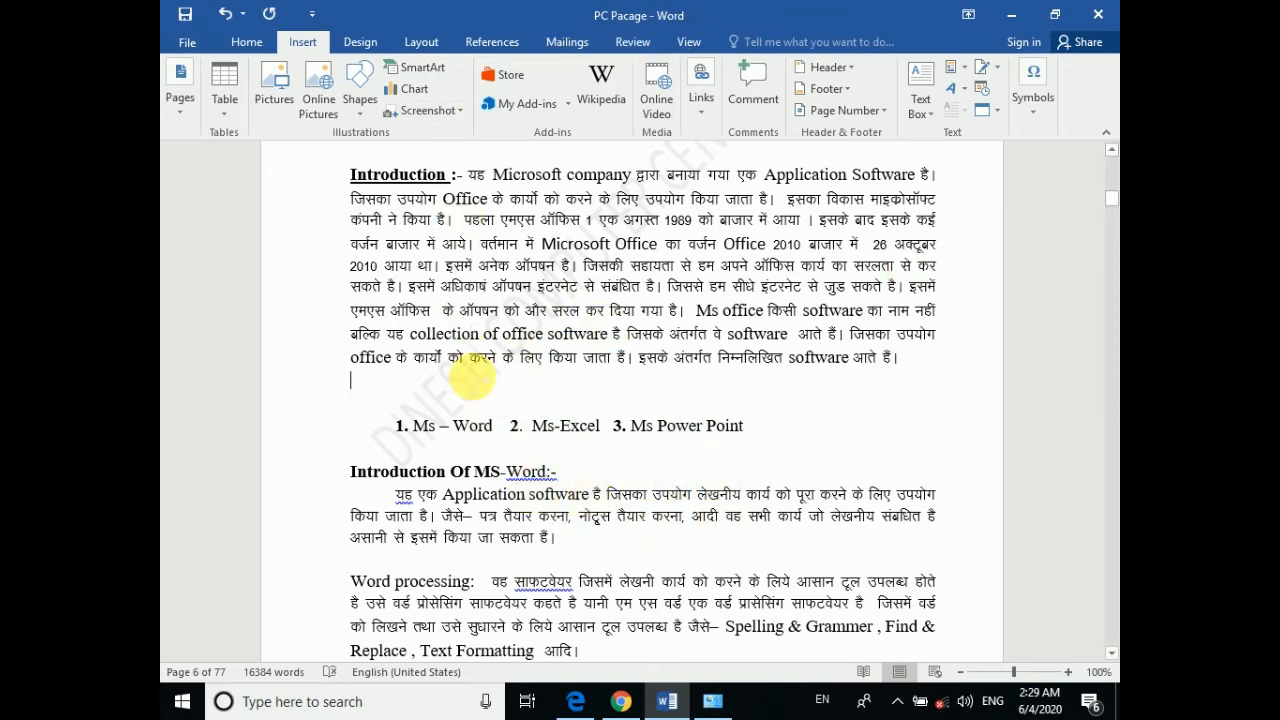
Delete the labelled Word 2007 window diagram on page 7
{"action": "scroll", "coordinate": [484, 410], "scroll_direction": "down", "scroll_amount": 1}
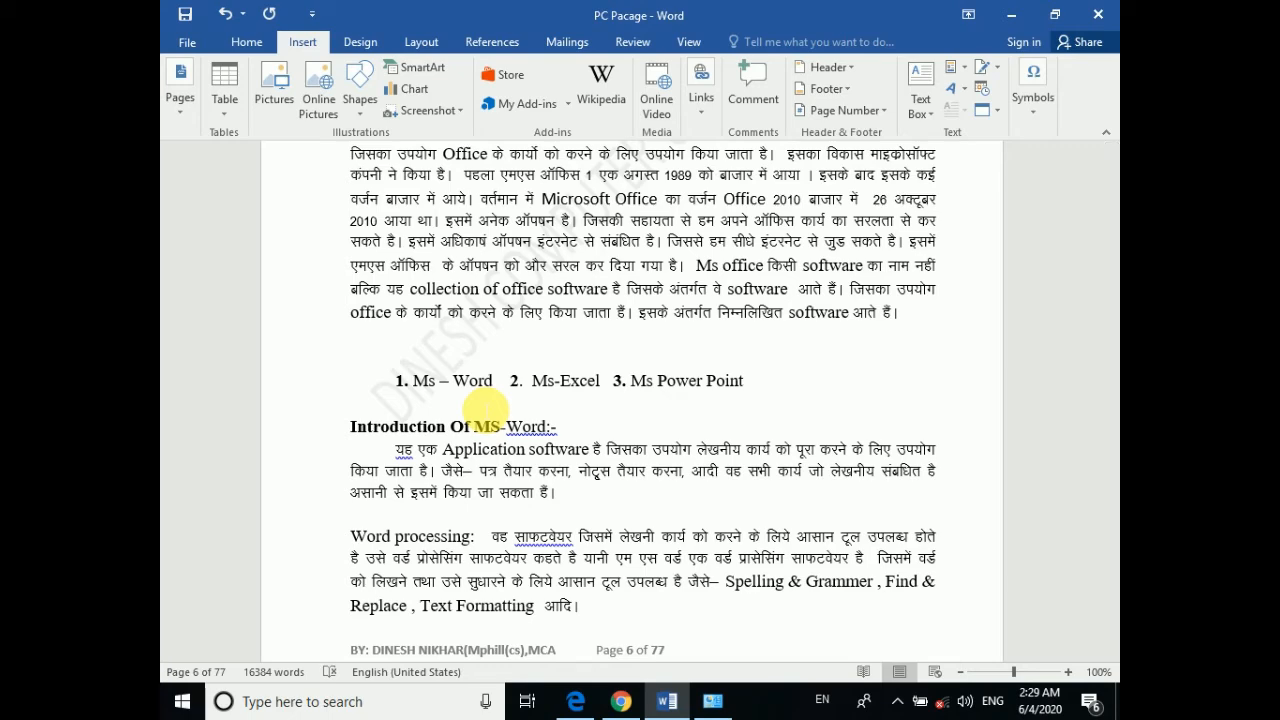
{"action": "scroll", "coordinate": [485, 408], "scroll_direction": "down", "scroll_amount": 4}
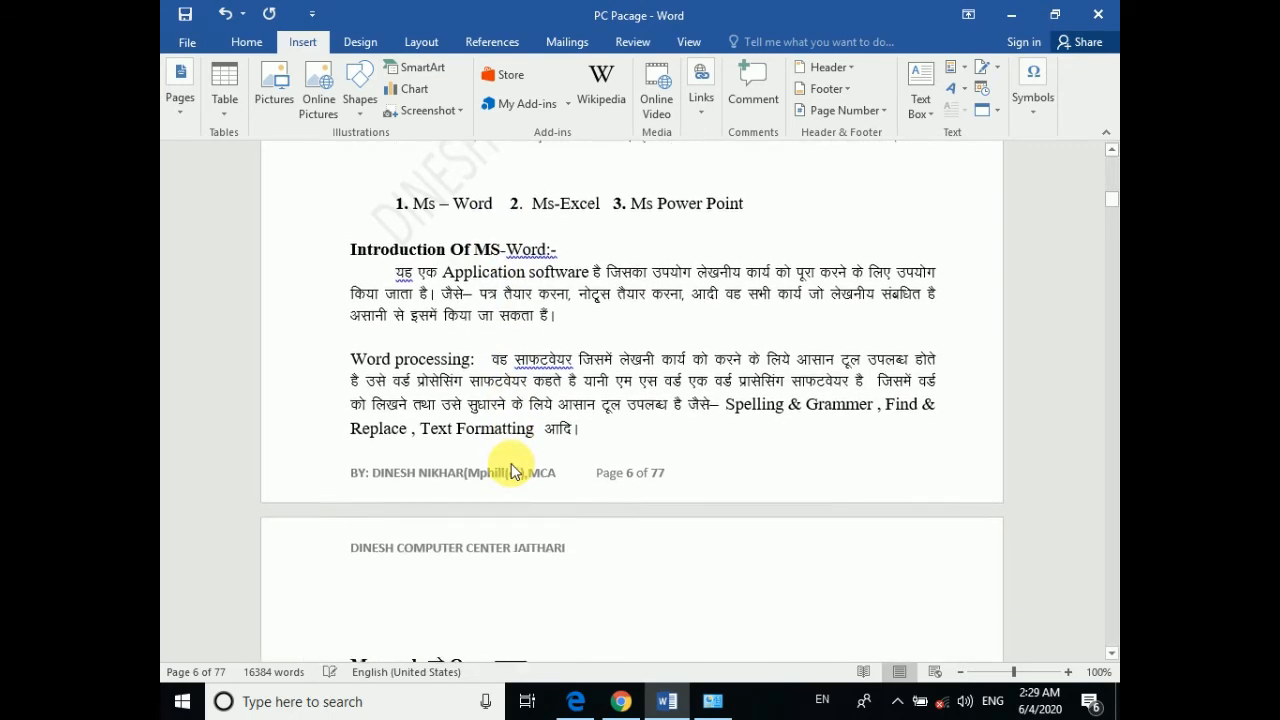
{"action": "scroll", "coordinate": [585, 405], "scroll_direction": "down", "scroll_amount": 15}
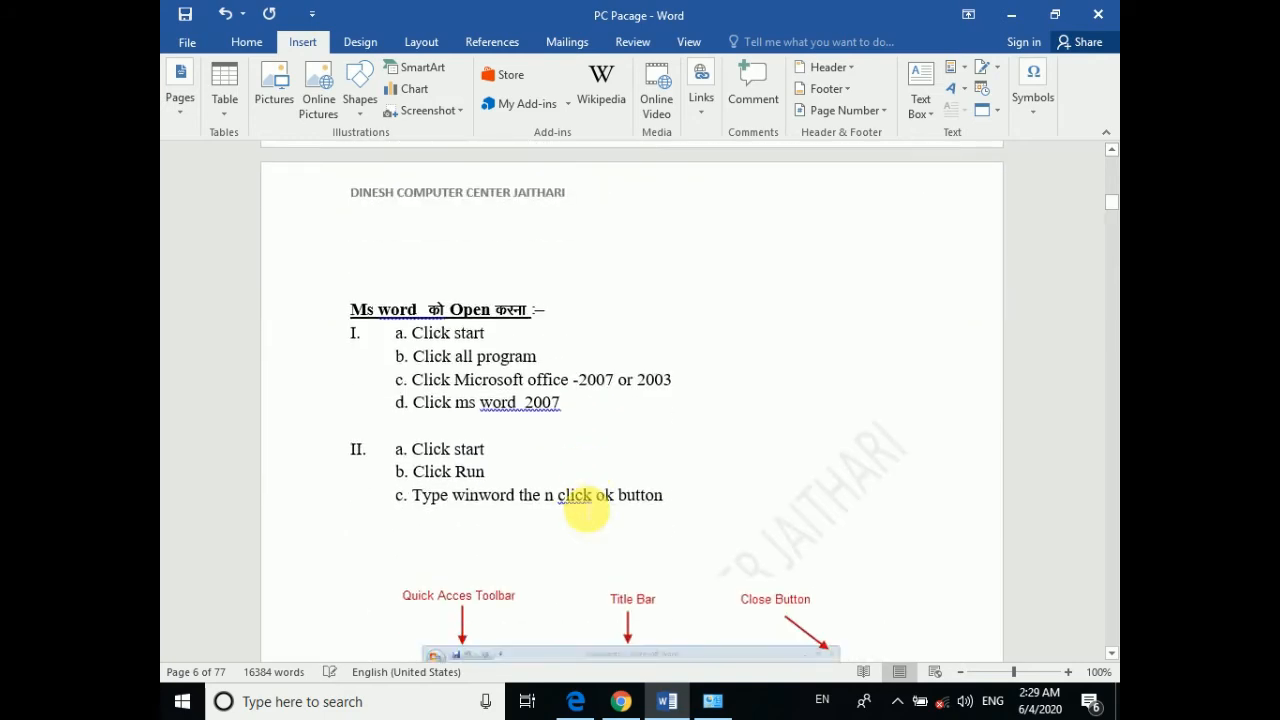
{"action": "scroll", "coordinate": [588, 512], "scroll_direction": "down", "scroll_amount": 1}
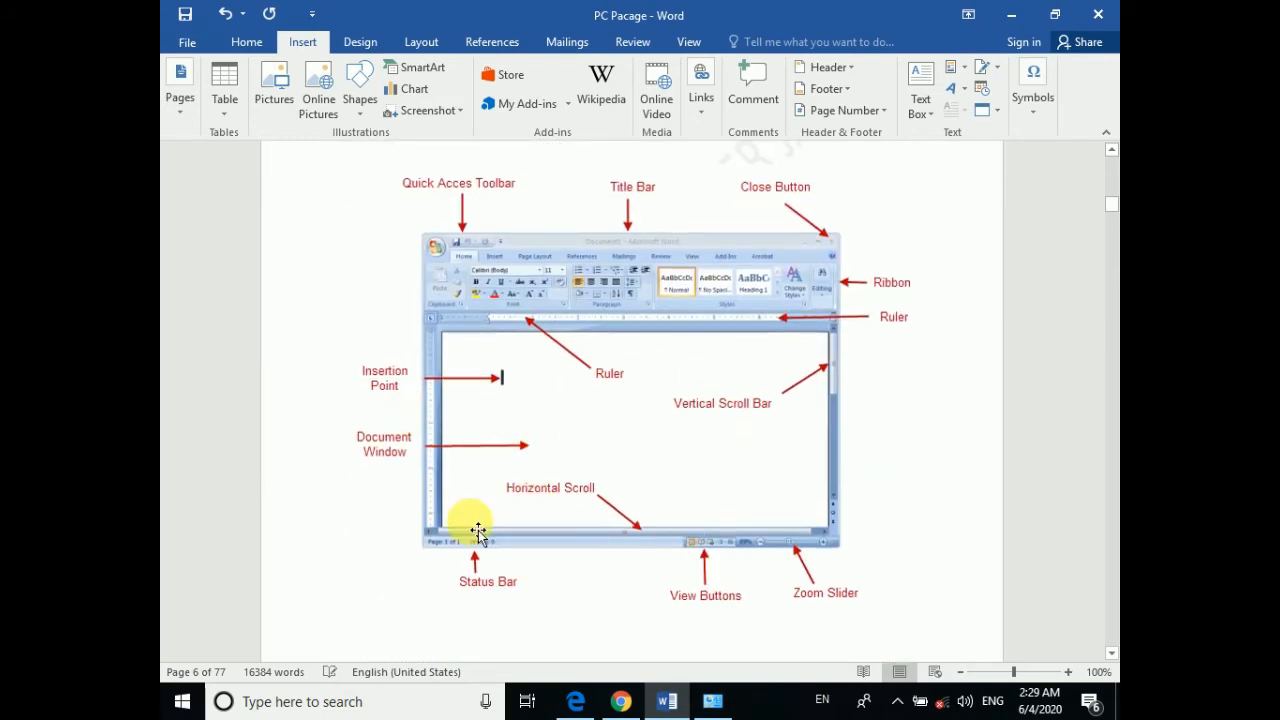
{"action": "left_click", "coordinate": [533, 424]}
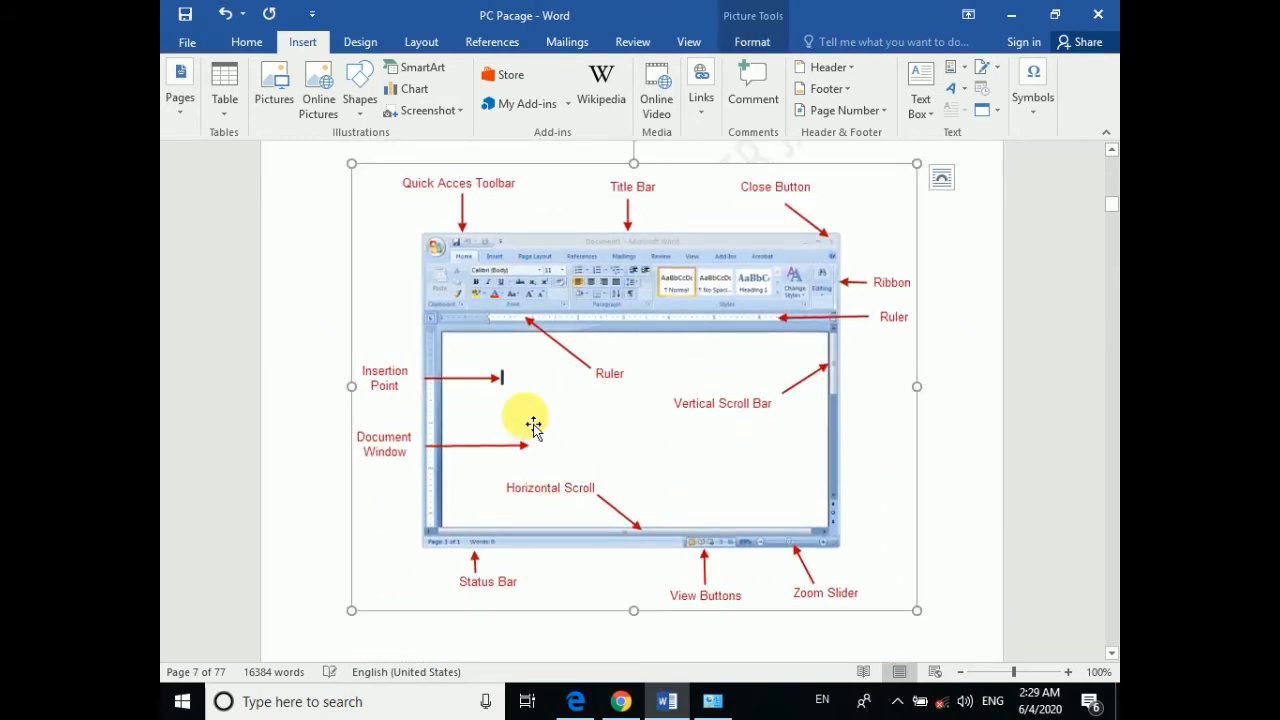
{"action": "key", "text": "Delete"}
Check the network connection status from the taskbar, then return to the document
{"action": "scroll", "coordinate": [529, 402], "scroll_direction": "up", "scroll_amount": 3}
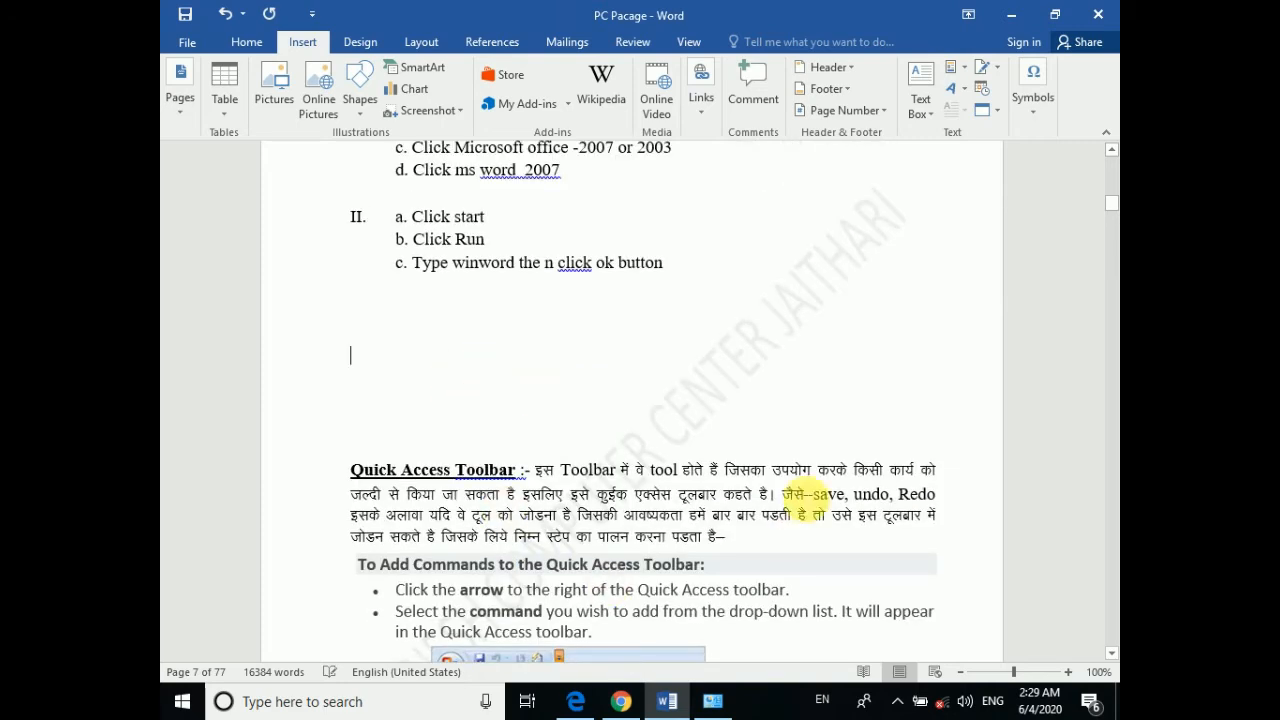
{"action": "left_click", "coordinate": [946, 702]}
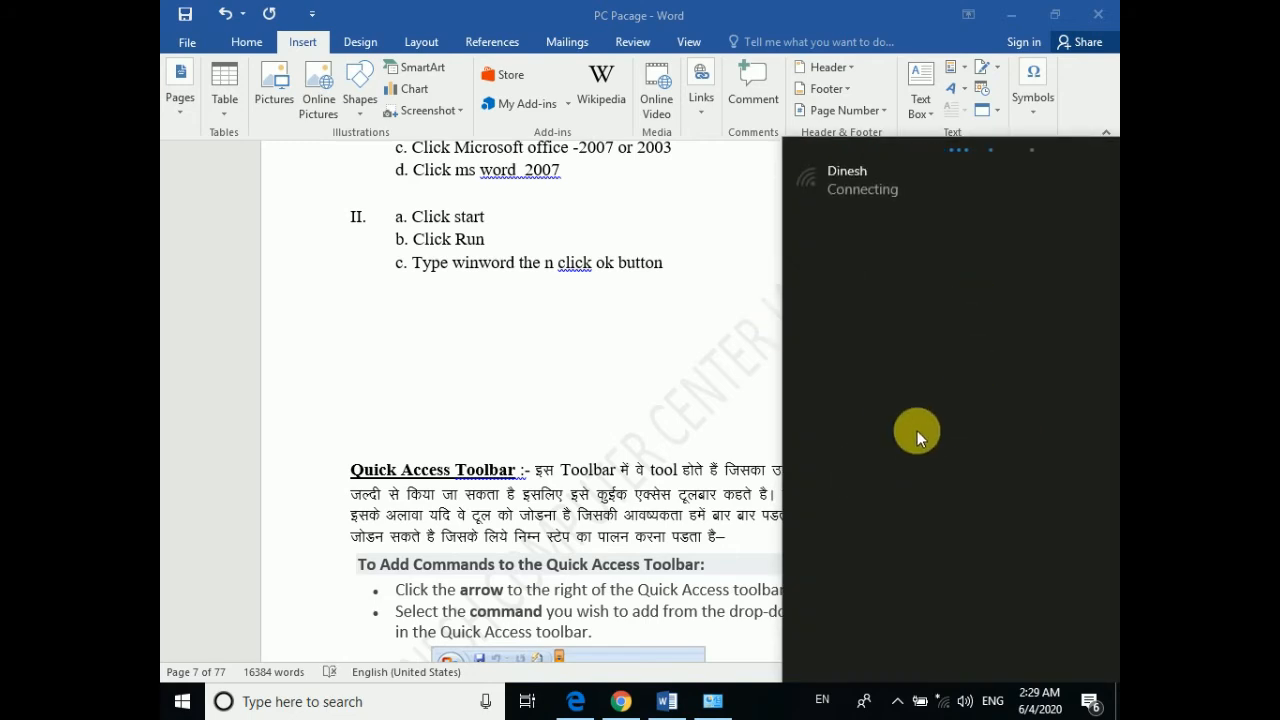
{"action": "left_click", "coordinate": [688, 330]}
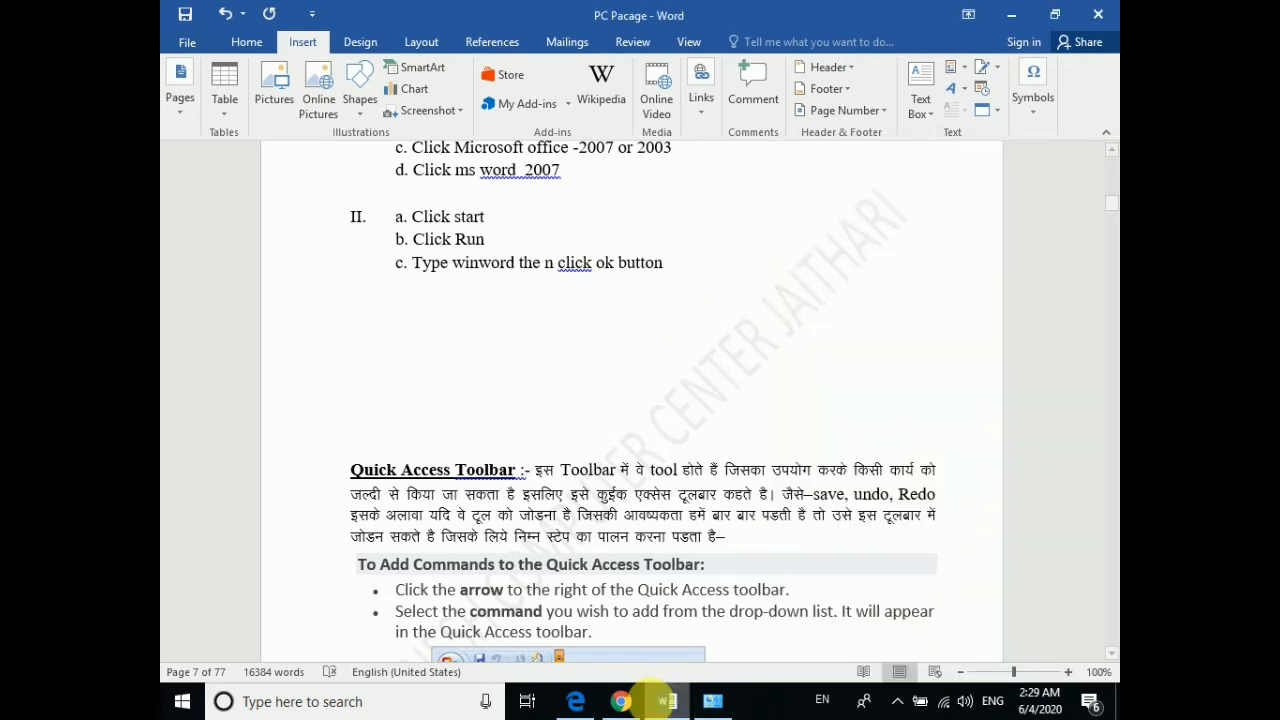
Switch to Chrome and open a new blank tab beside the Classroom page
{"action": "left_click", "coordinate": [622, 701]}
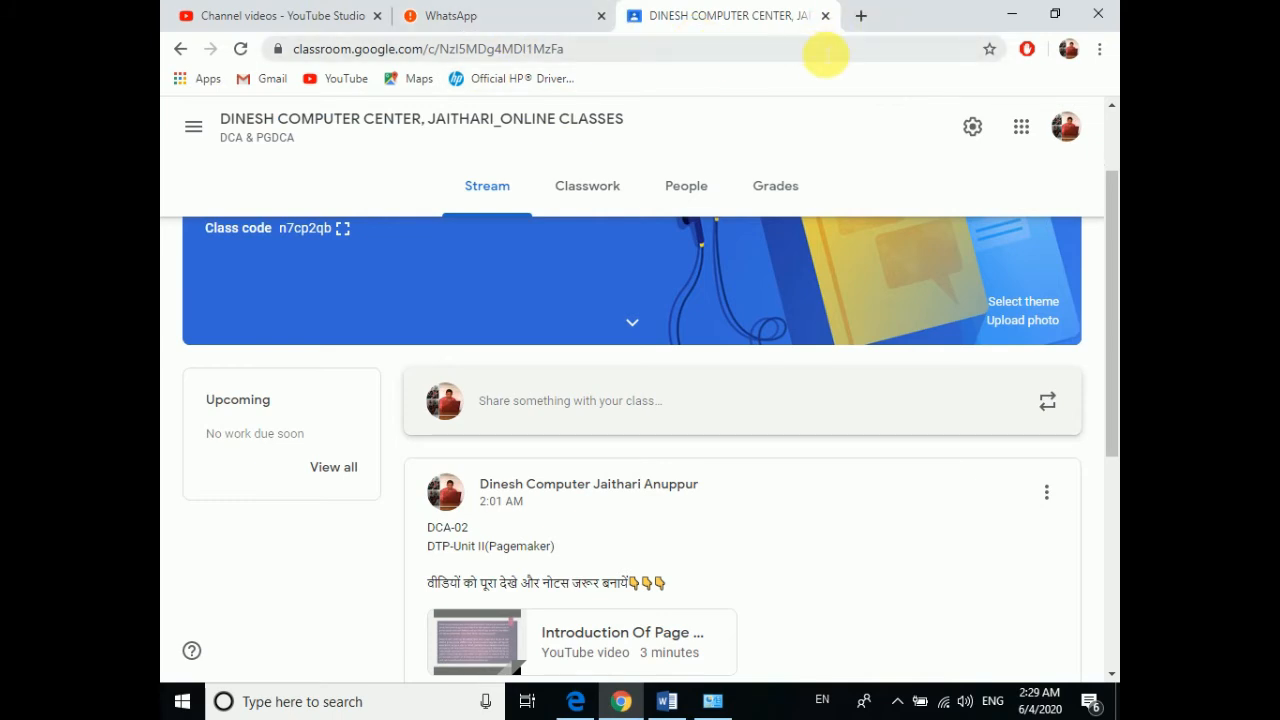
{"action": "left_click", "coordinate": [861, 18]}
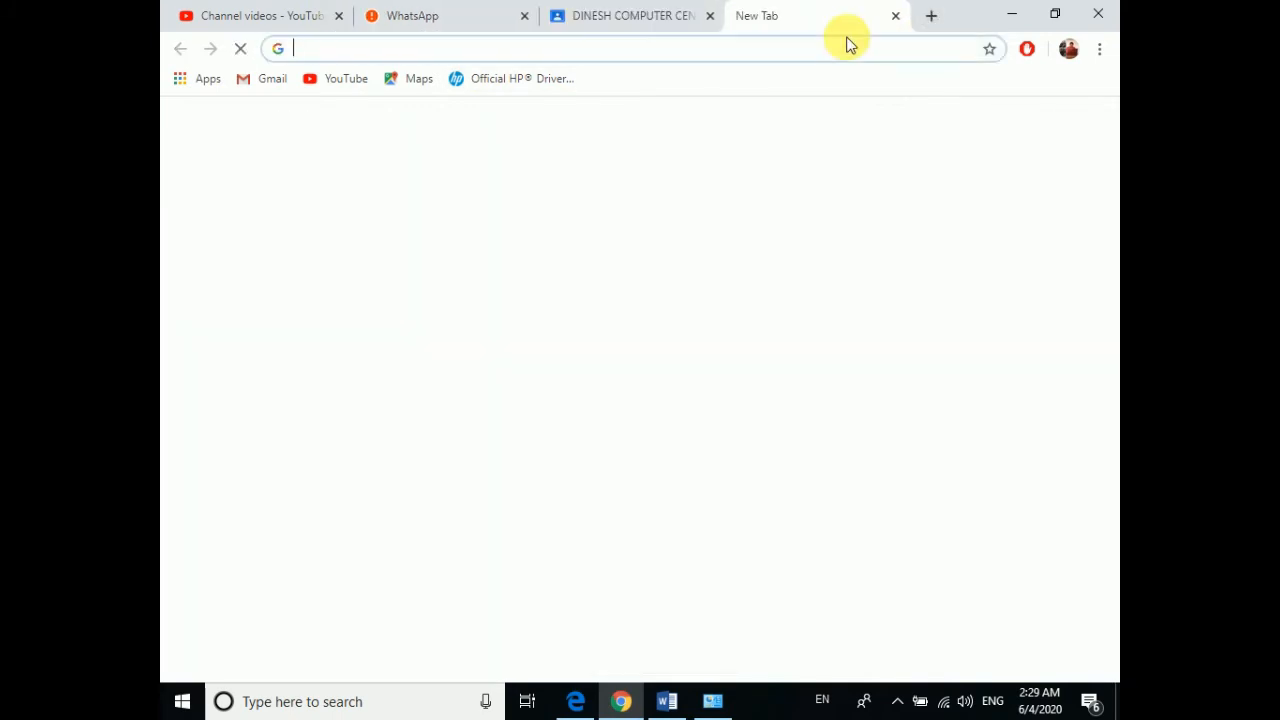
Go to google.com in the new tab
{"action": "type", "text": "googe"}
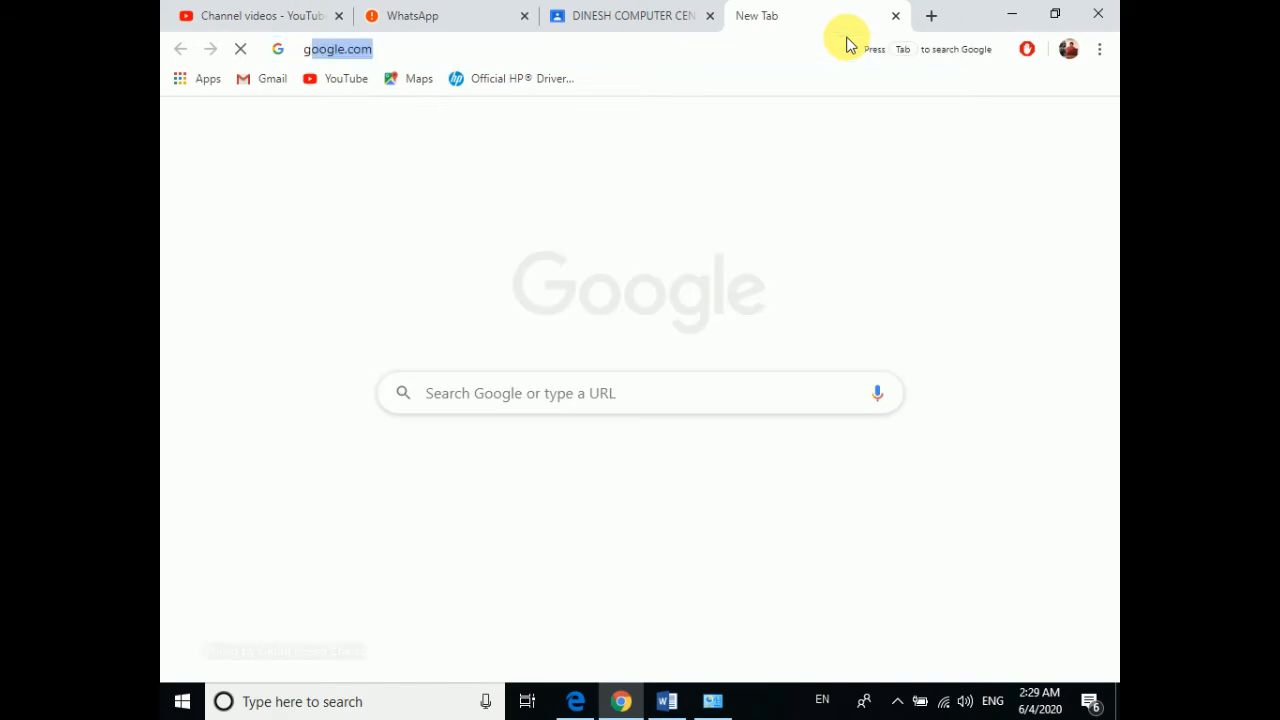
{"action": "key", "text": "BackSpace"}
{"action": "key", "text": "BackSpace"}
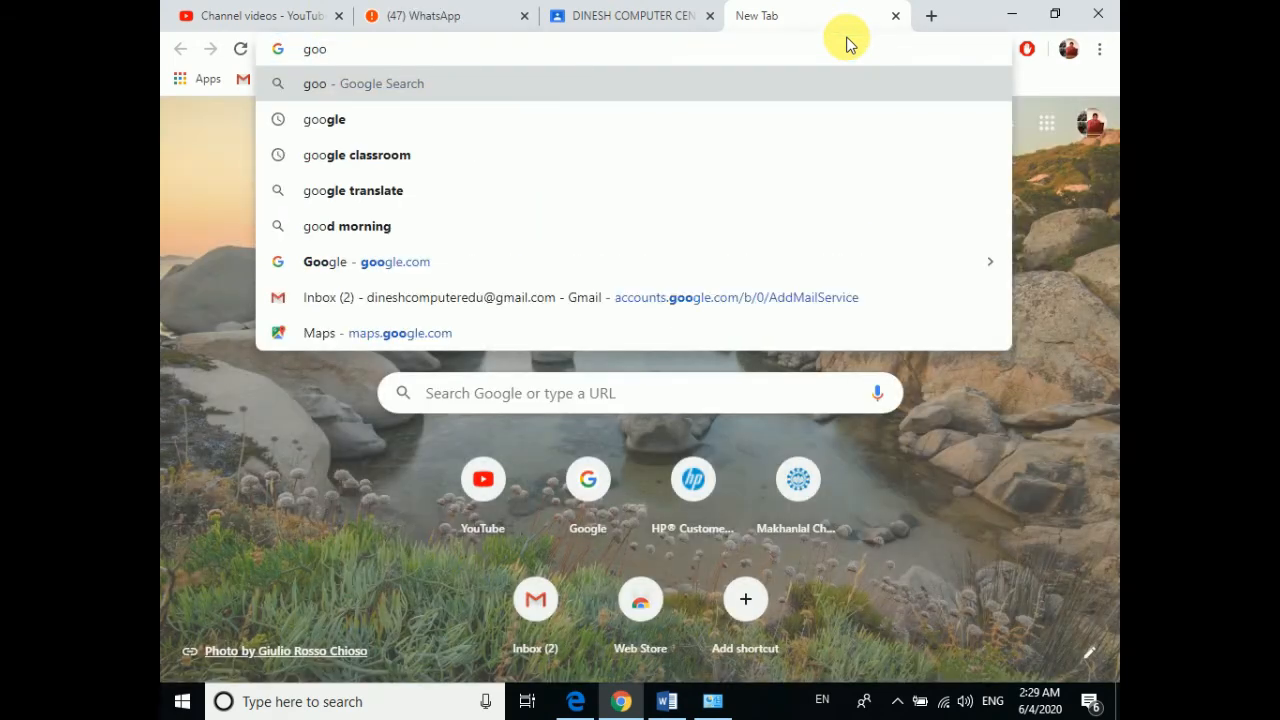
{"action": "type", "text": "gle.com"}
{"action": "key", "text": "Return"}
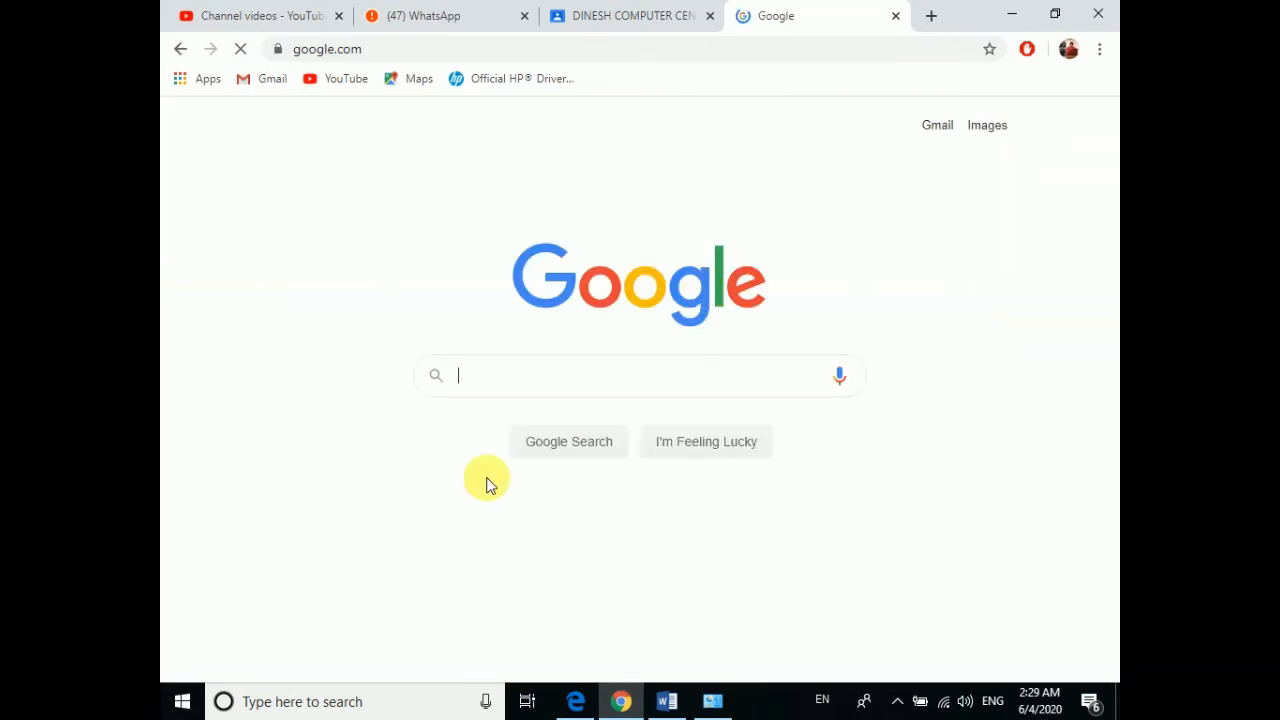
Search Google for 'msword 2019' and show image results
{"action": "left_click", "coordinate": [548, 379]}
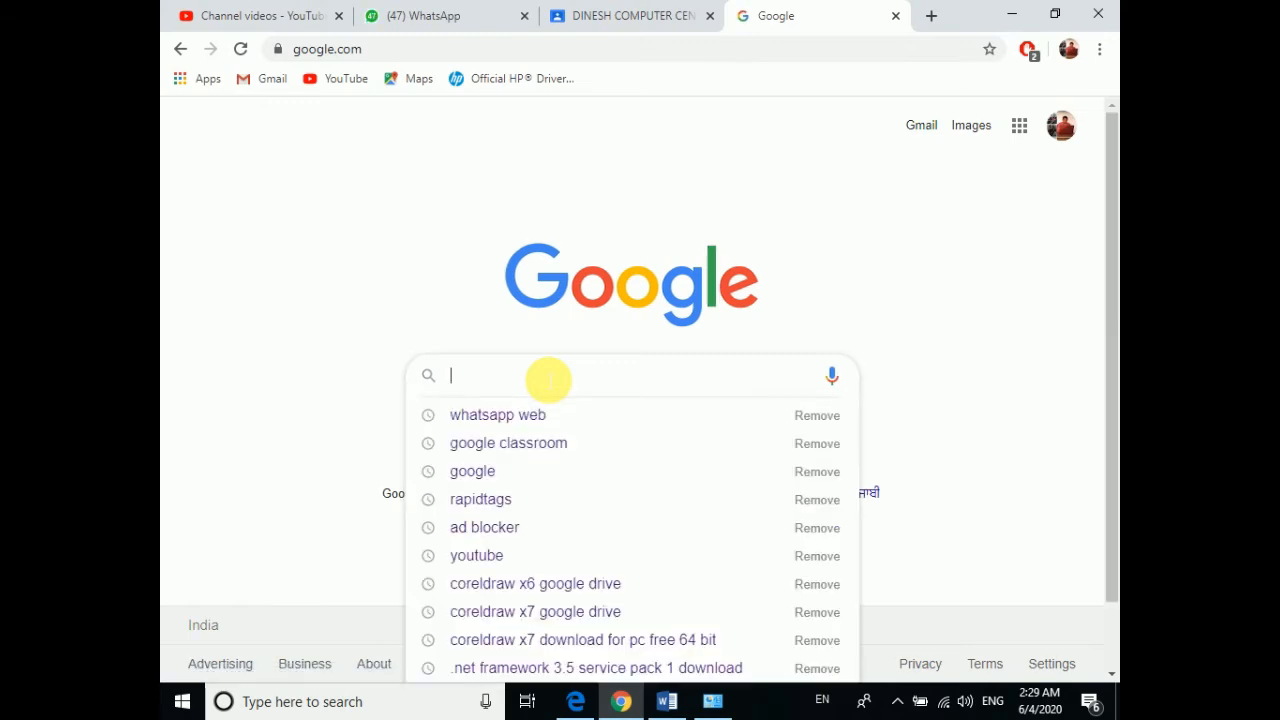
{"action": "type", "text": "msword 2019"}
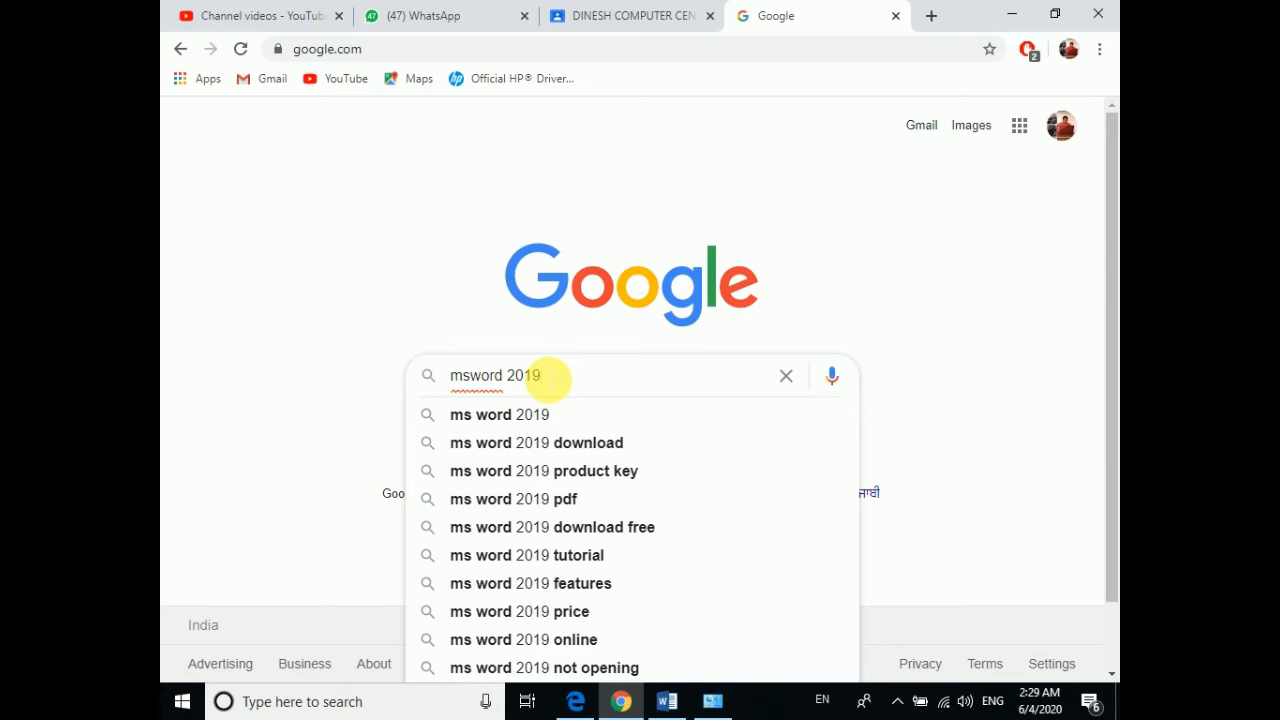
{"action": "key", "text": "Return"}
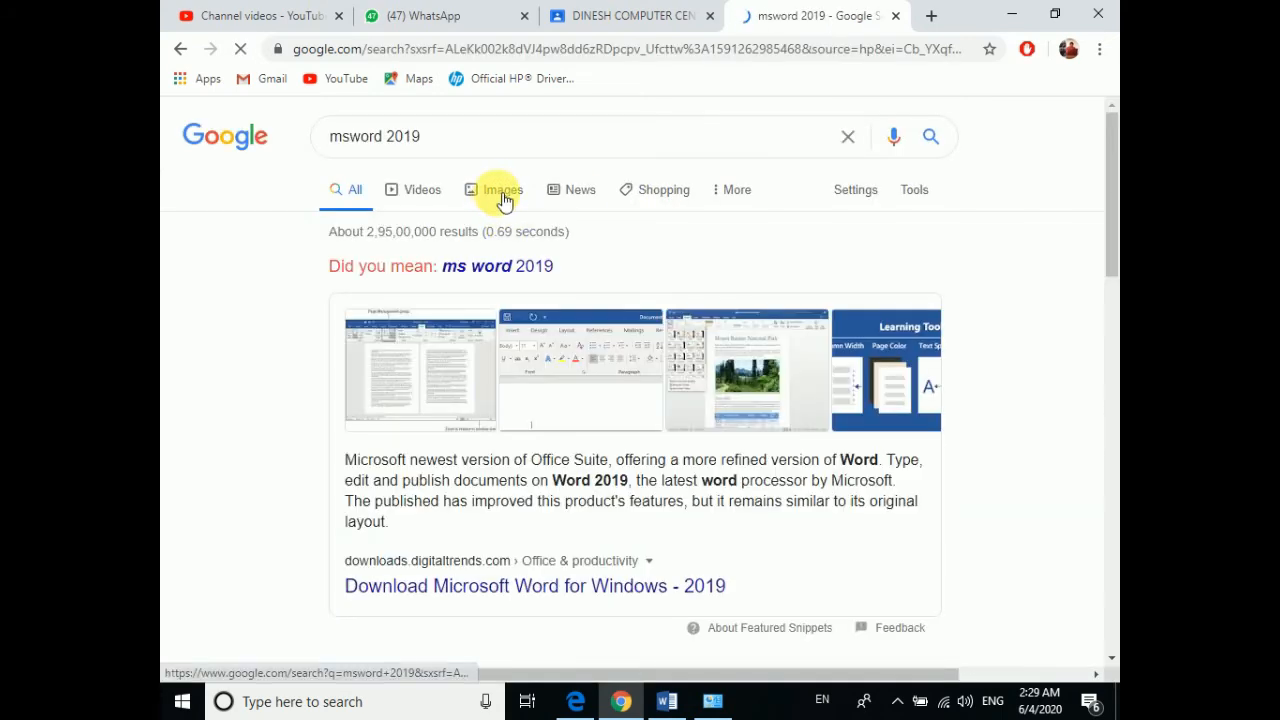
{"action": "left_click", "coordinate": [503, 197]}
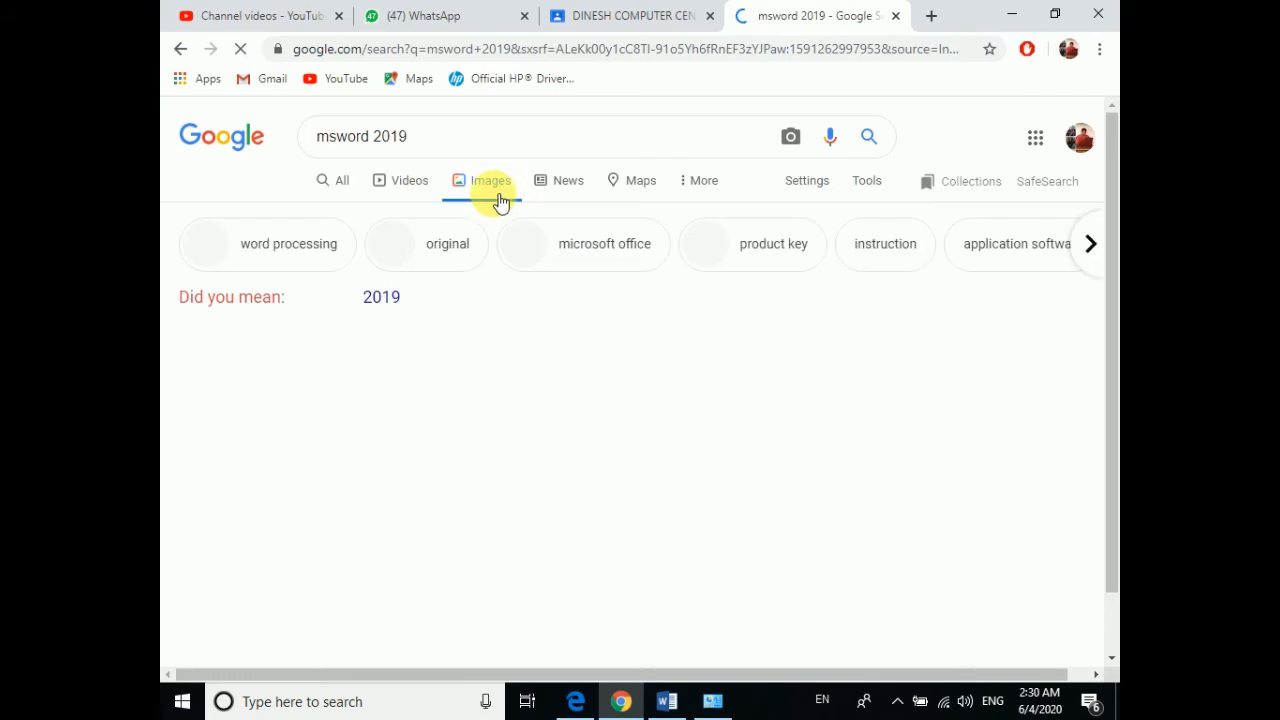
Find and preview the 1029 × 767 'Meri Duniya : June 2019' labelled Word diagram
{"action": "scroll", "coordinate": [529, 529], "scroll_direction": "down", "scroll_amount": 5}
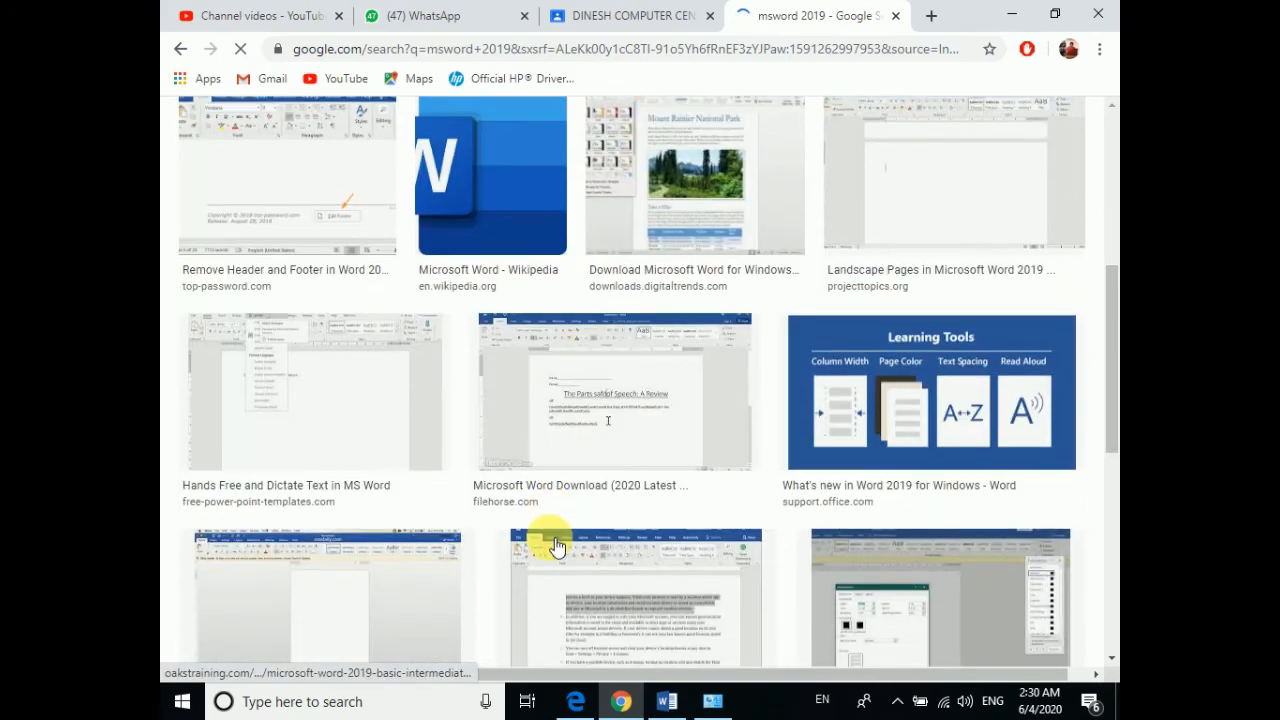
{"action": "scroll", "coordinate": [556, 546], "scroll_direction": "down", "scroll_amount": 7}
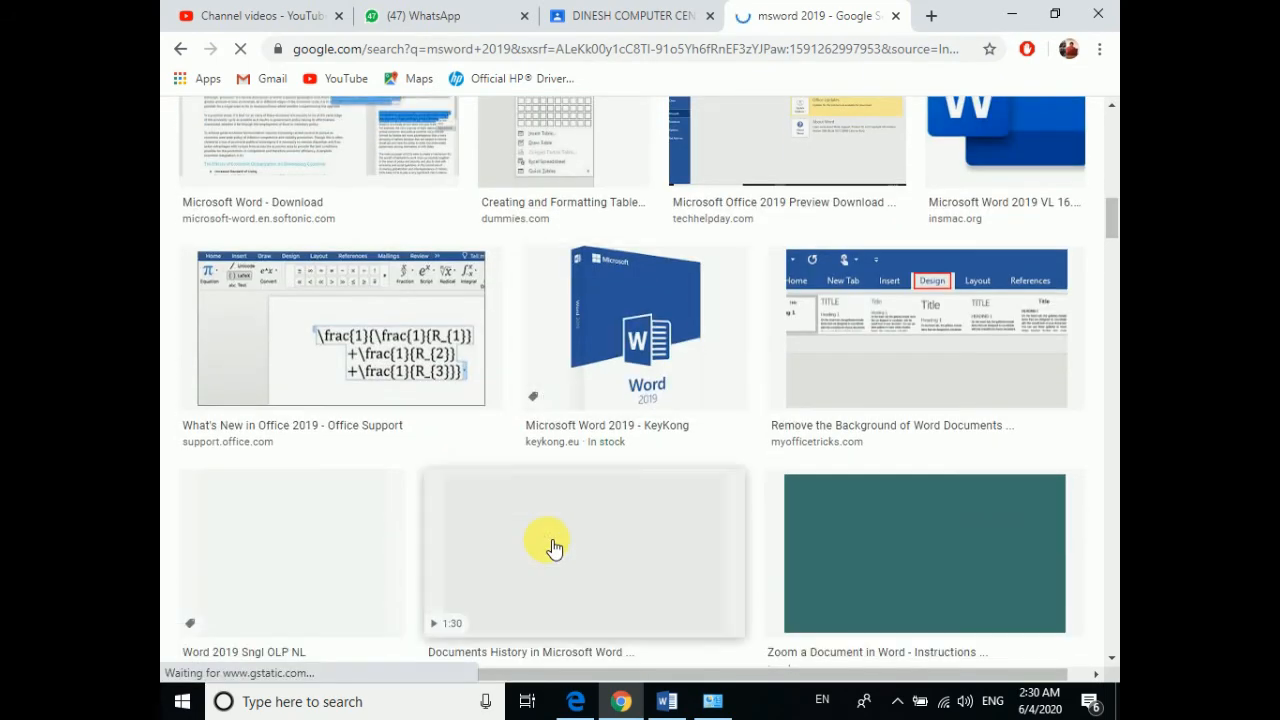
{"action": "scroll", "coordinate": [555, 547], "scroll_direction": "down", "scroll_amount": 10}
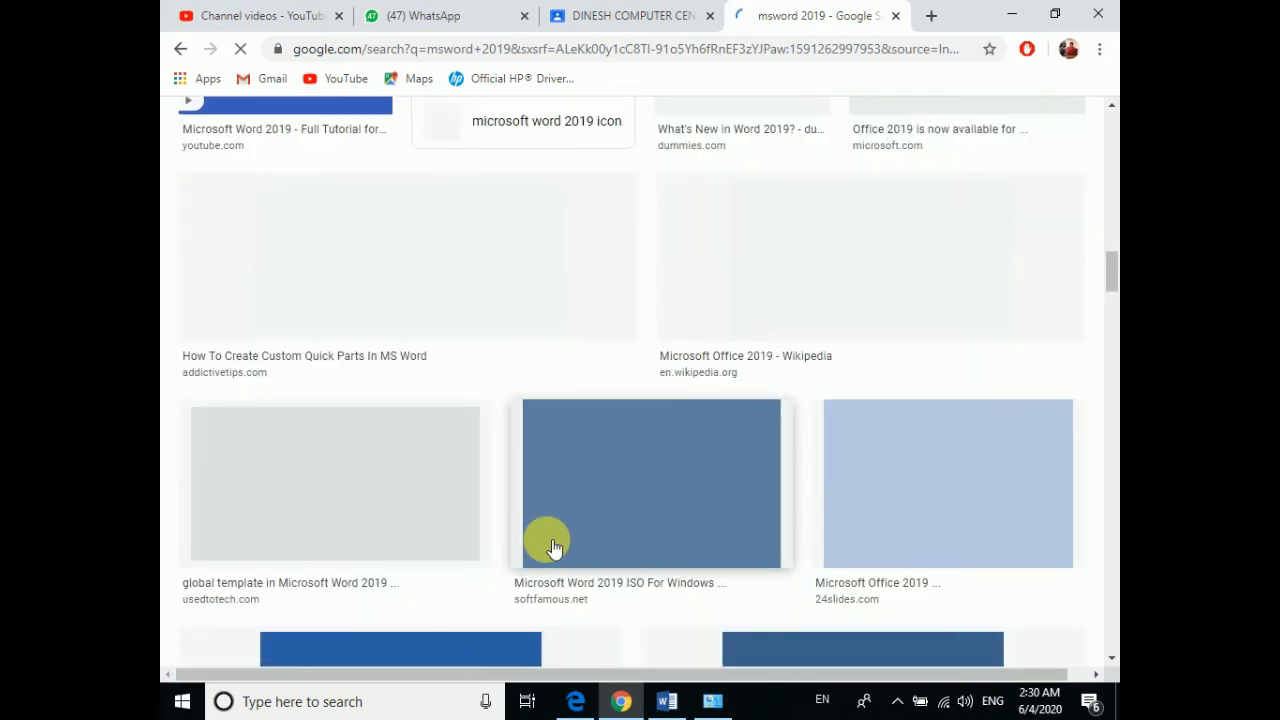
{"action": "scroll", "coordinate": [555, 547], "scroll_direction": "up", "scroll_amount": 10}
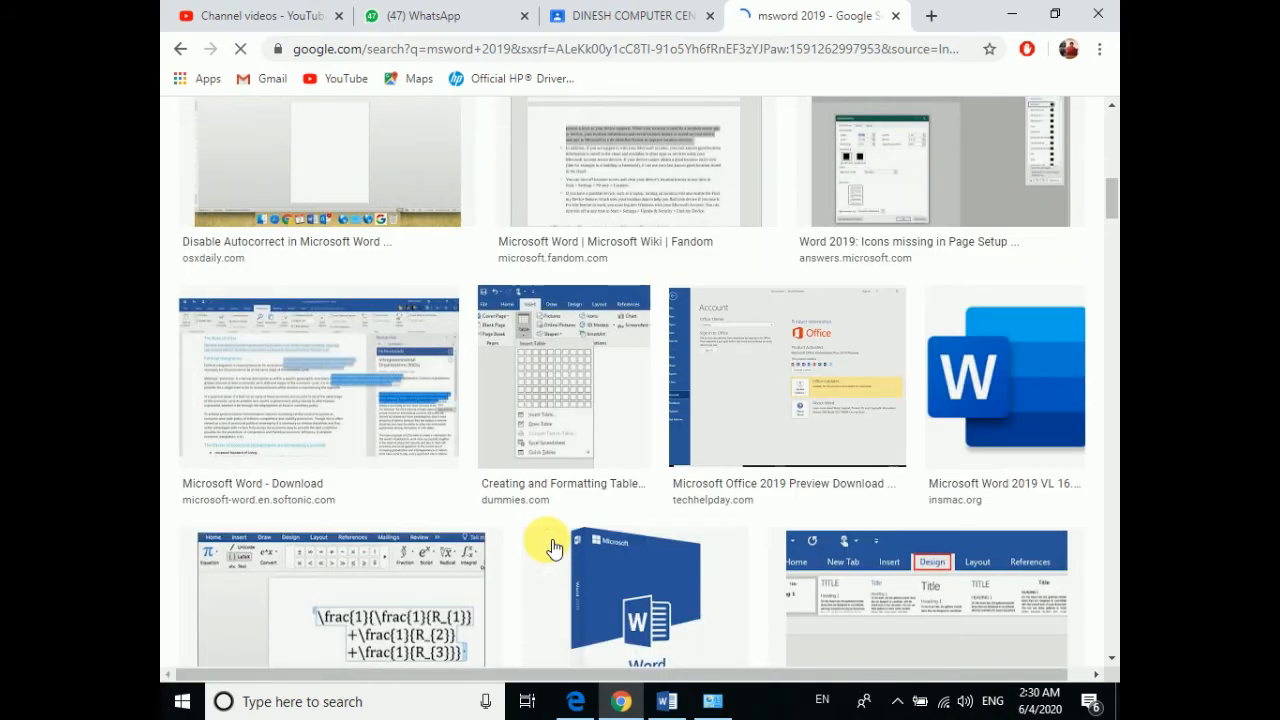
{"action": "scroll", "coordinate": [555, 547], "scroll_direction": "up", "scroll_amount": 8}
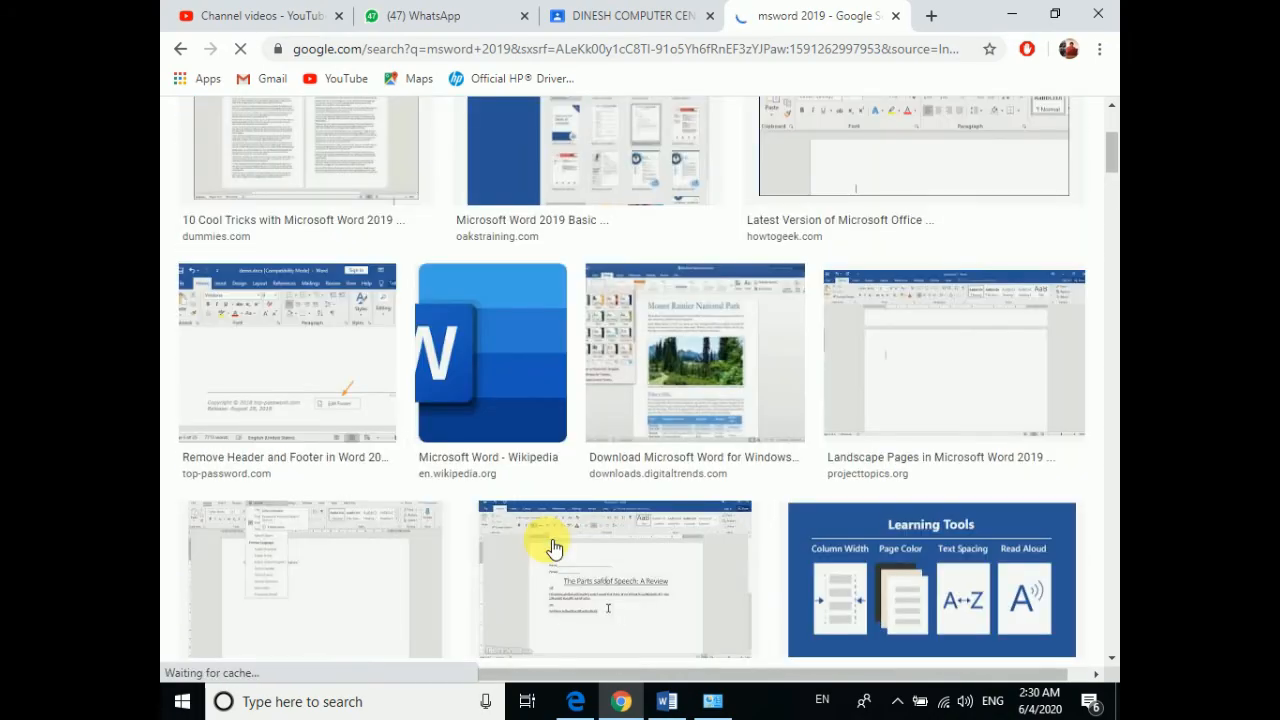
{"action": "scroll", "coordinate": [555, 547], "scroll_direction": "up", "scroll_amount": 2}
{"action": "scroll", "coordinate": [555, 547], "scroll_direction": "down", "scroll_amount": 13}
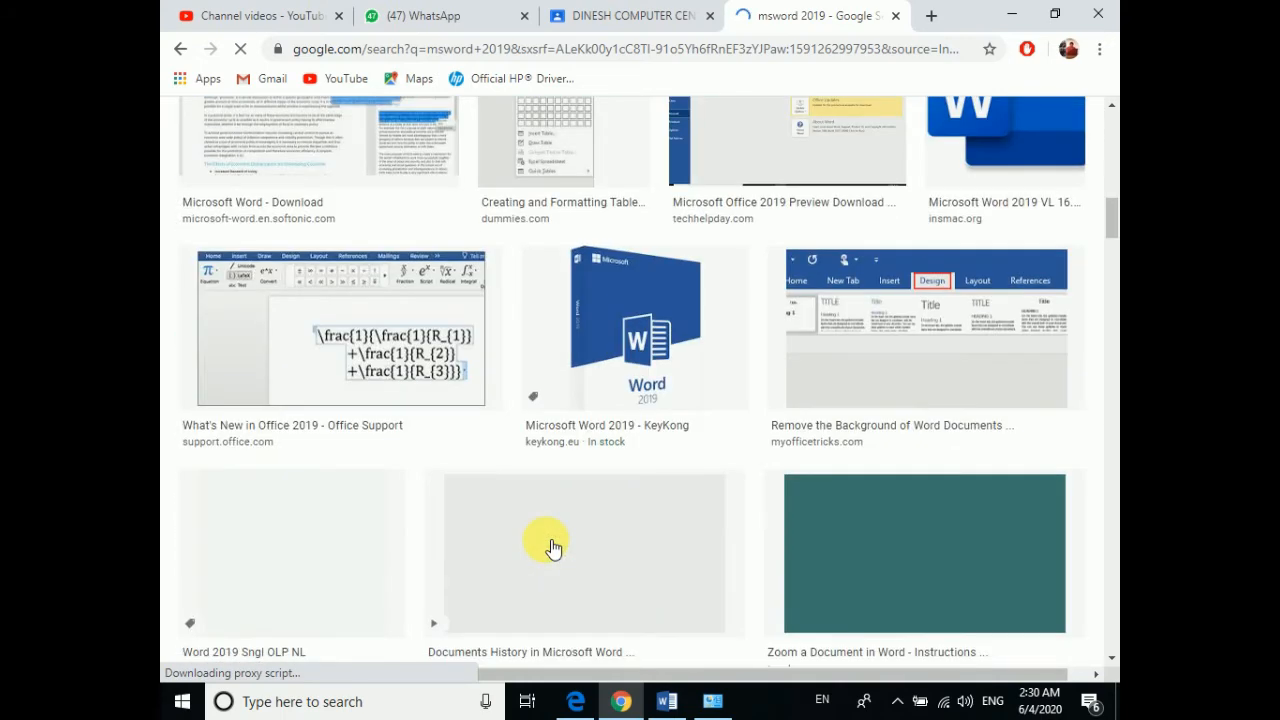
{"action": "scroll", "coordinate": [553, 547], "scroll_direction": "down", "scroll_amount": 10}
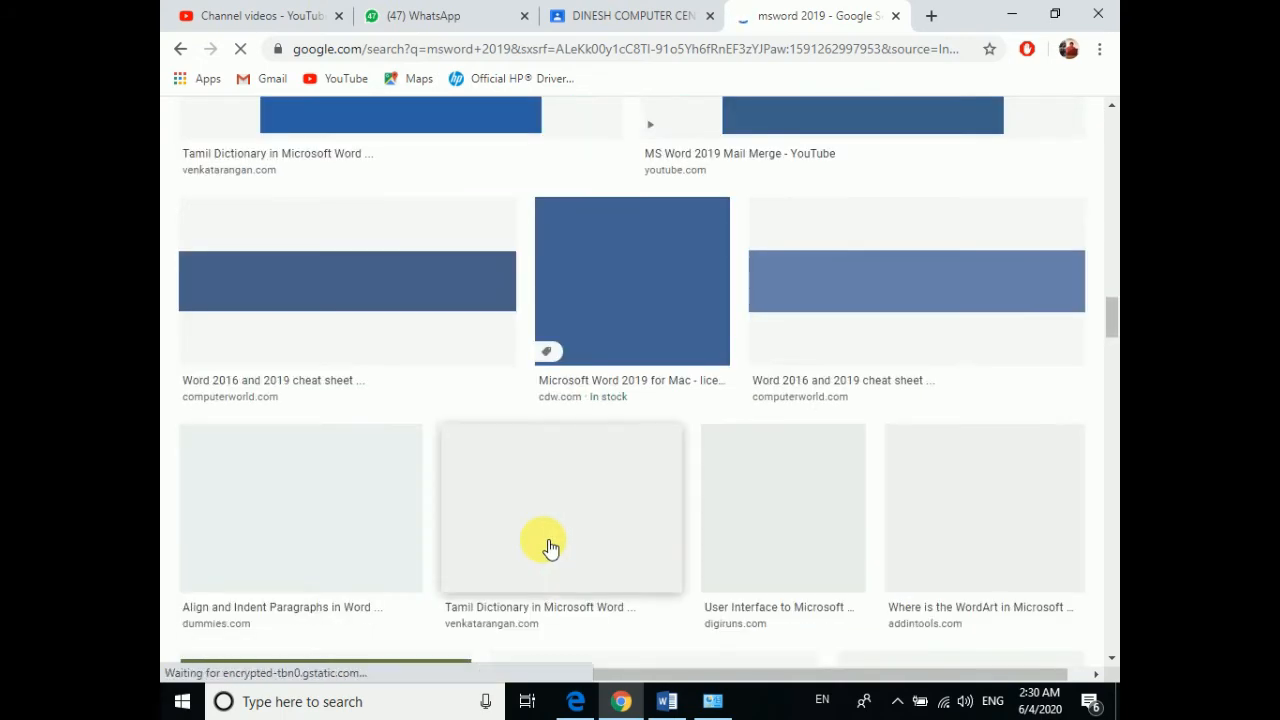
{"action": "scroll", "coordinate": [485, 605], "scroll_direction": "down", "scroll_amount": 3}
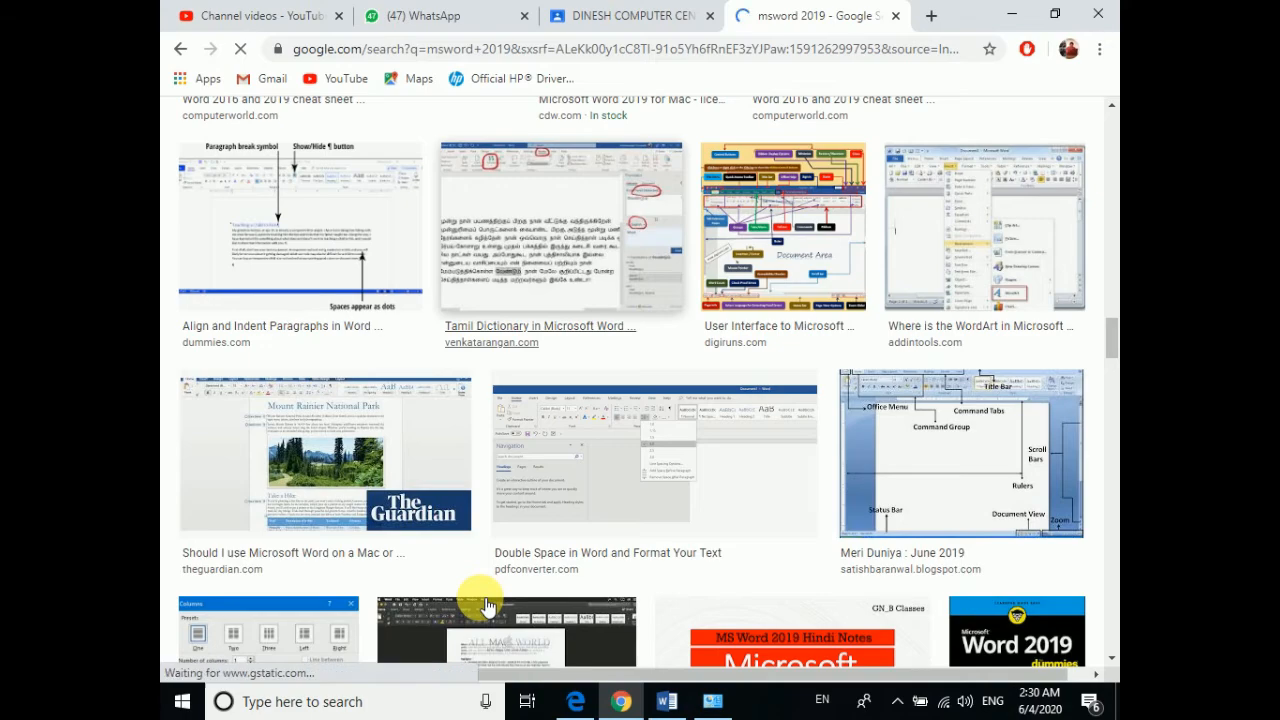
{"action": "scroll", "coordinate": [851, 551], "scroll_direction": "down", "scroll_amount": 6}
{"action": "scroll", "coordinate": [615, 498], "scroll_direction": "down", "scroll_amount": 7}
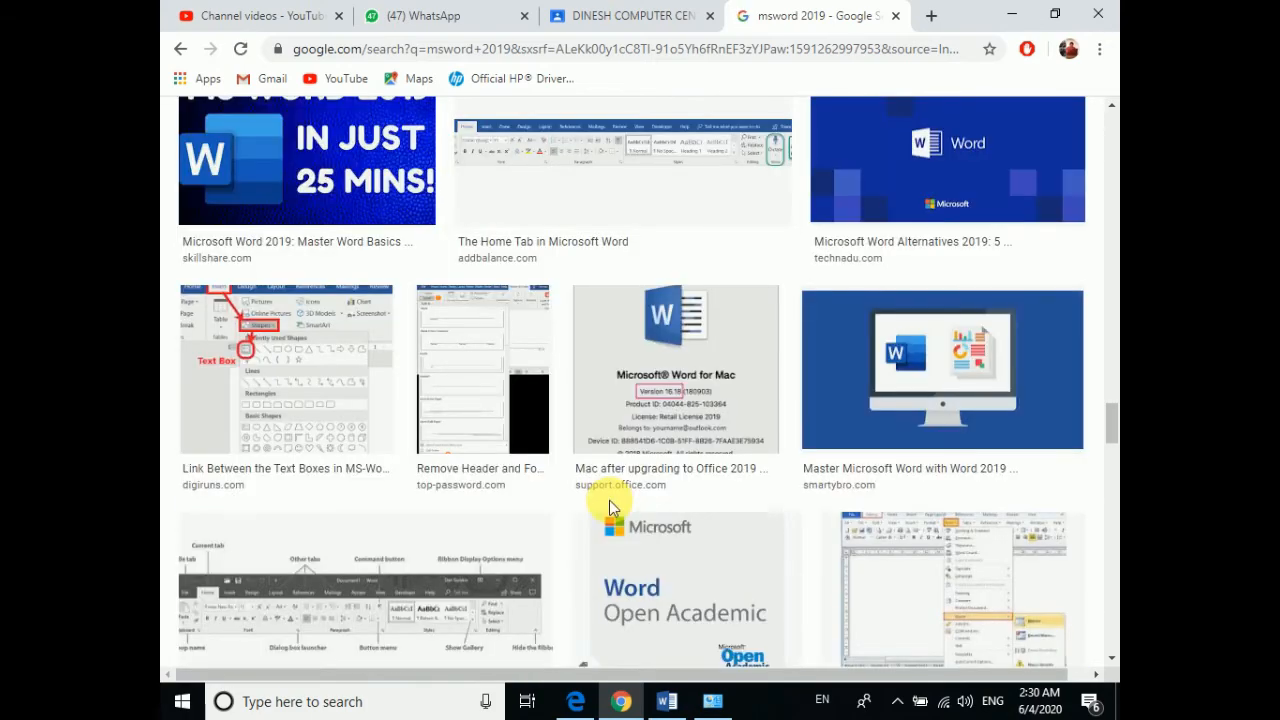
{"action": "scroll", "coordinate": [609, 505], "scroll_direction": "down", "scroll_amount": 4}
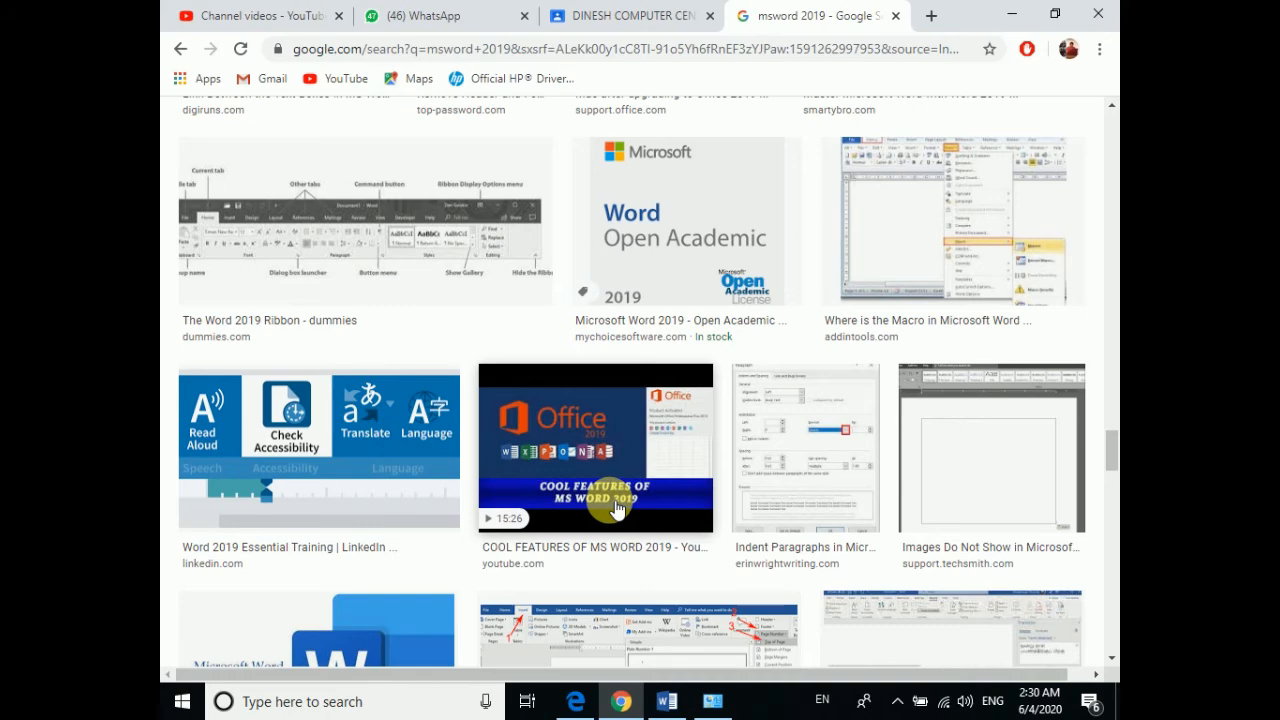
{"action": "scroll", "coordinate": [615, 508], "scroll_direction": "down", "scroll_amount": 6}
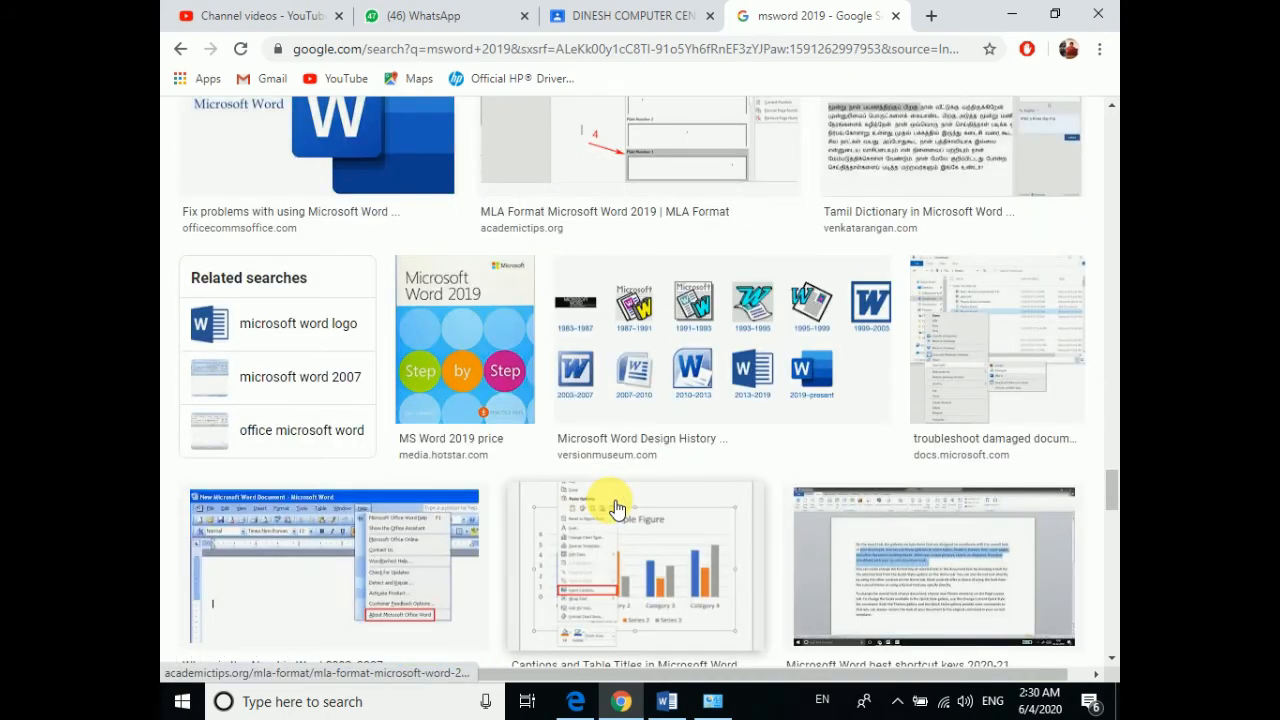
{"action": "scroll", "coordinate": [615, 508], "scroll_direction": "down", "scroll_amount": 3}
{"action": "scroll", "coordinate": [613, 507], "scroll_direction": "down", "scroll_amount": 3}
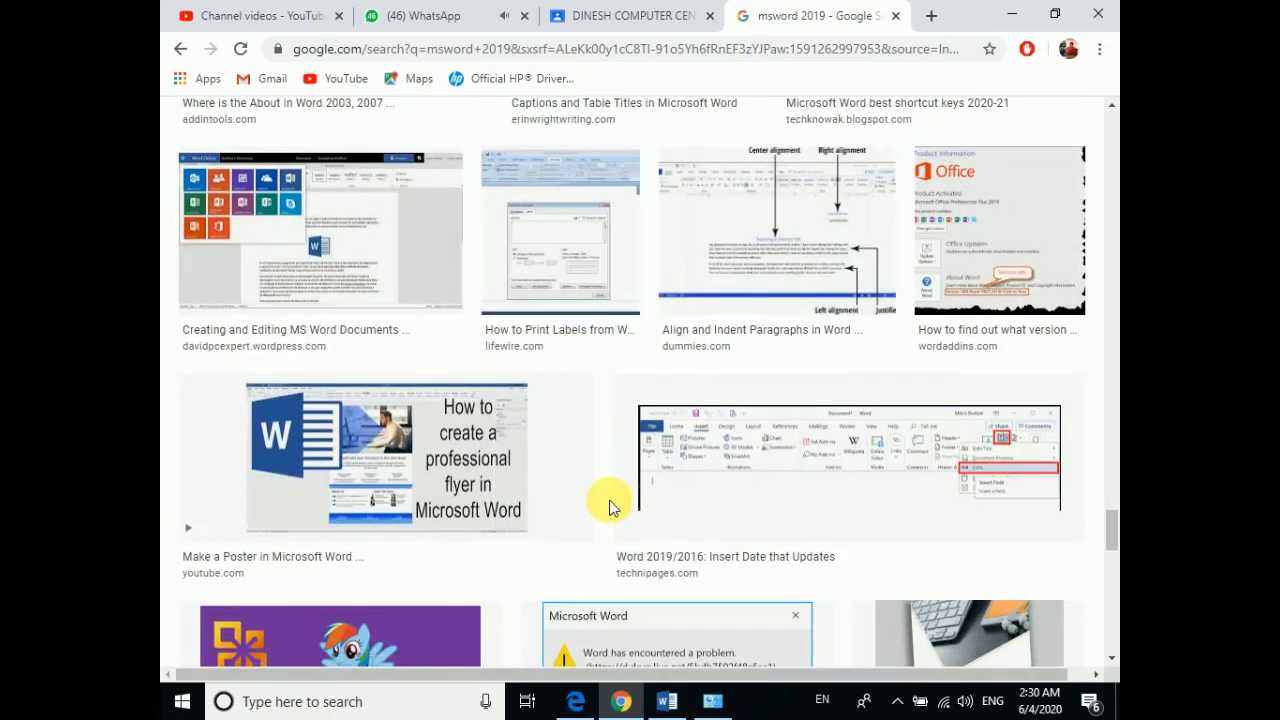
{"action": "scroll", "coordinate": [634, 486], "scroll_direction": "down", "scroll_amount": 2}
{"action": "scroll", "coordinate": [622, 541], "scroll_direction": "down", "scroll_amount": 7}
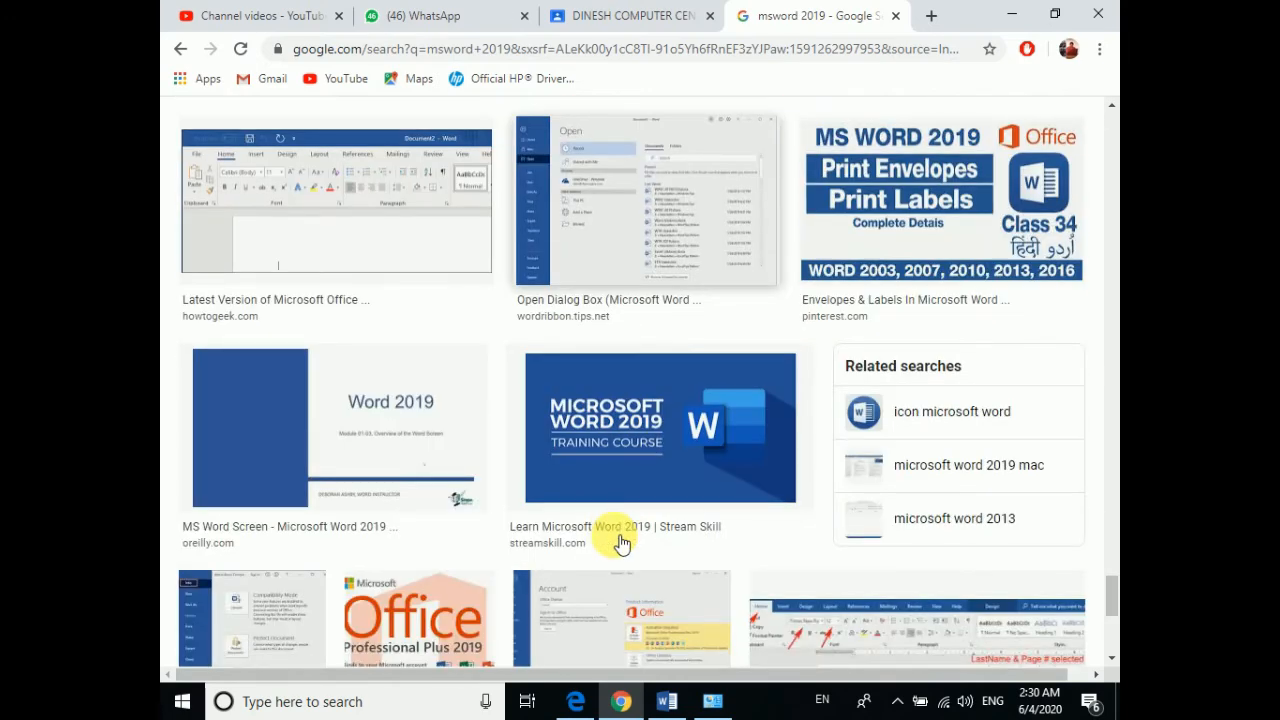
{"action": "scroll", "coordinate": [786, 457], "scroll_direction": "down", "scroll_amount": 7}
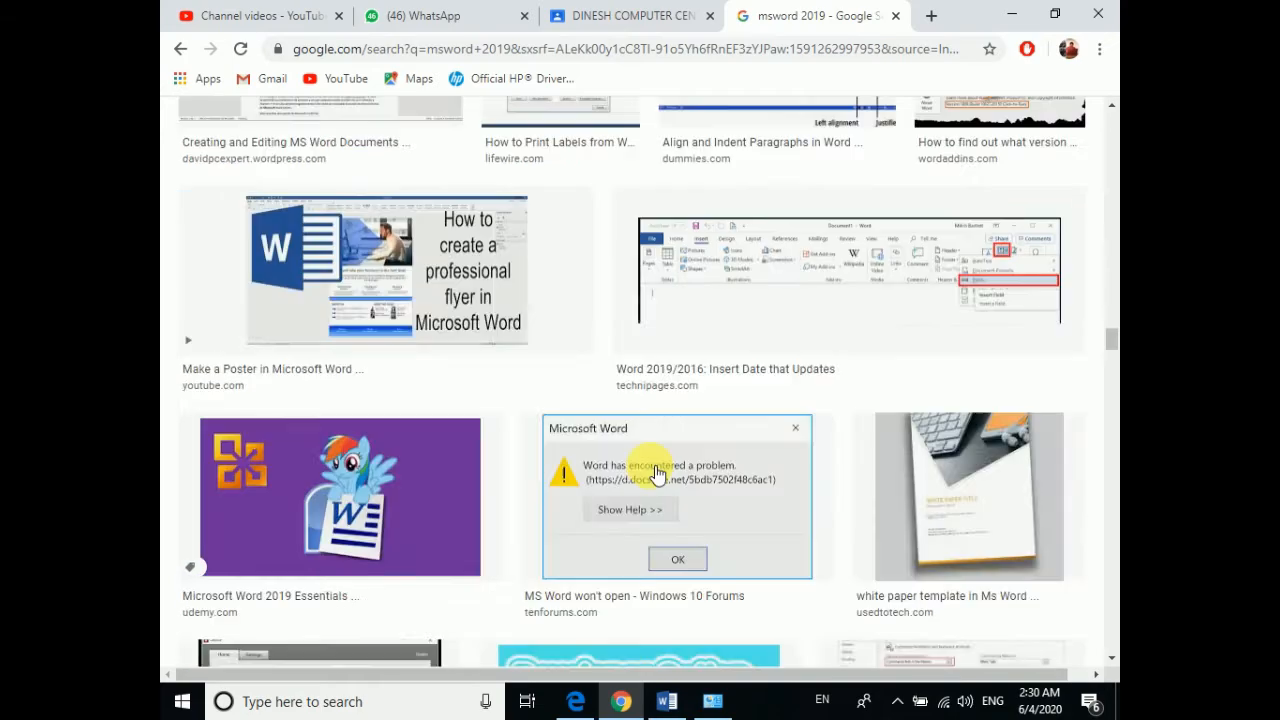
{"action": "scroll", "coordinate": [686, 466], "scroll_direction": "up", "scroll_amount": 10}
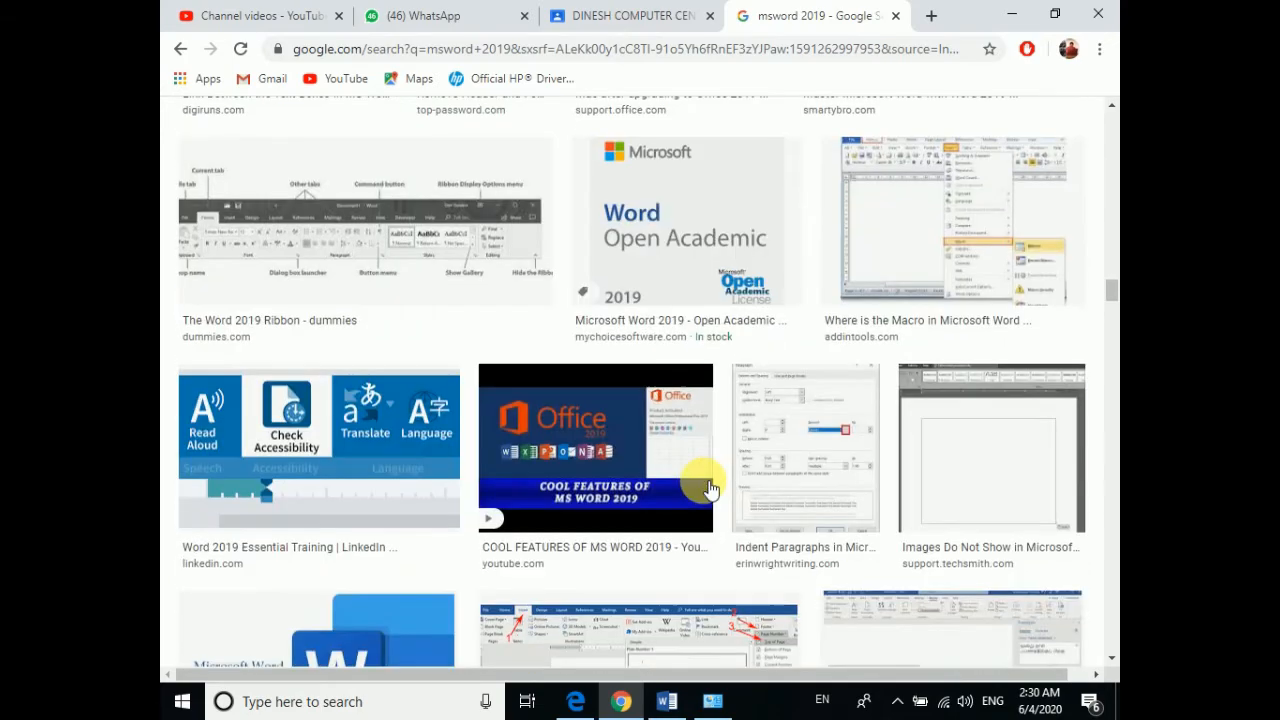
{"action": "scroll", "coordinate": [710, 487], "scroll_direction": "up", "scroll_amount": 10}
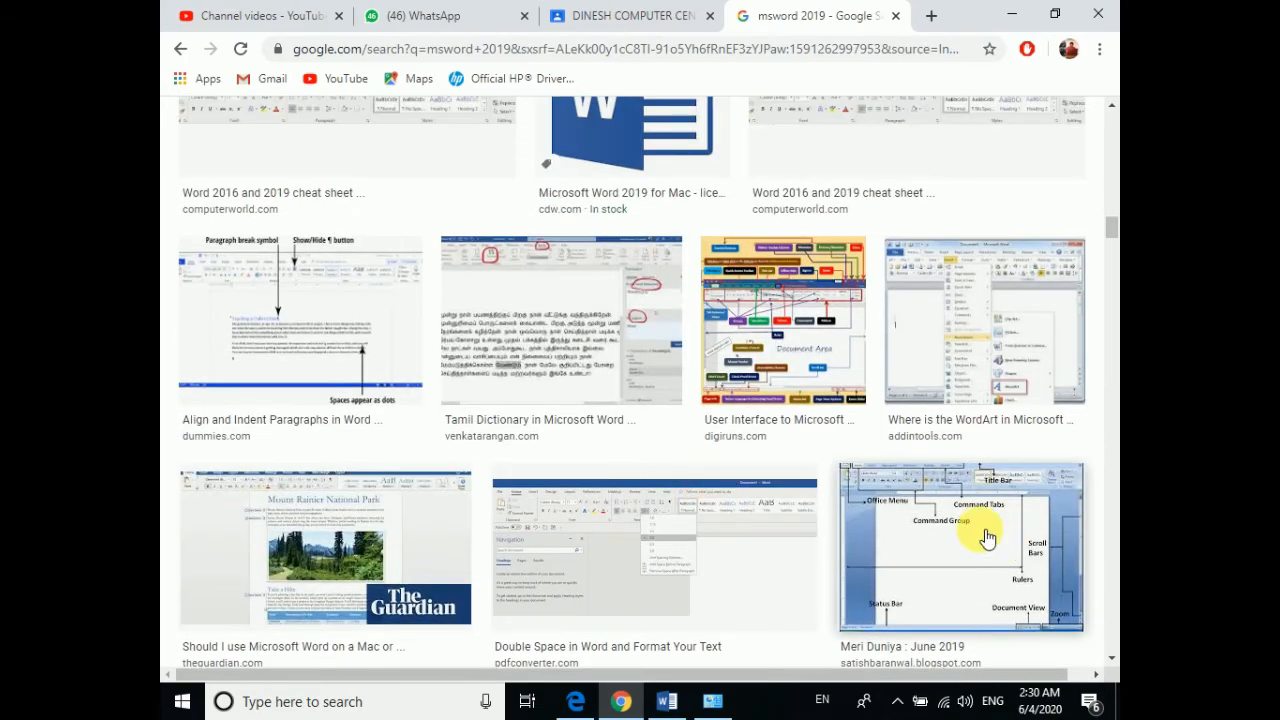
{"action": "left_click", "coordinate": [899, 559]}
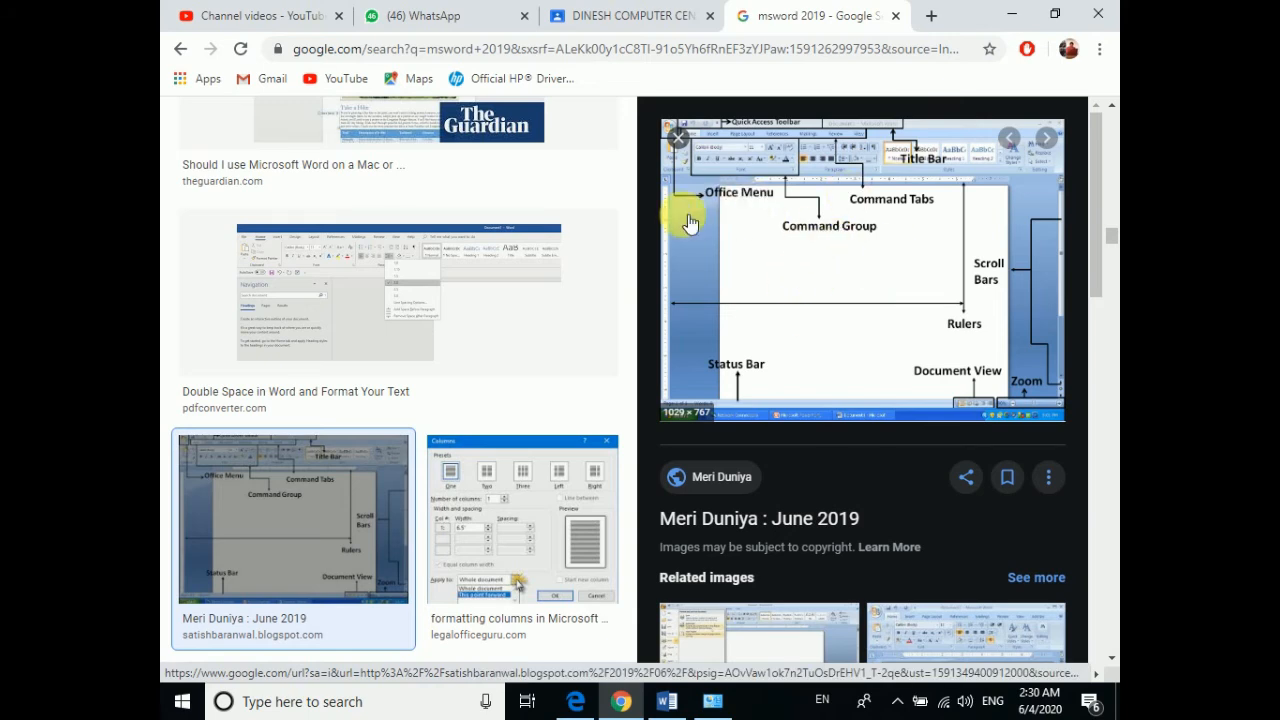
Save the preview to the Desktop as 'ms word image 1' PNG, then return to Word's blank lines
{"action": "right_click", "coordinate": [854, 214]}
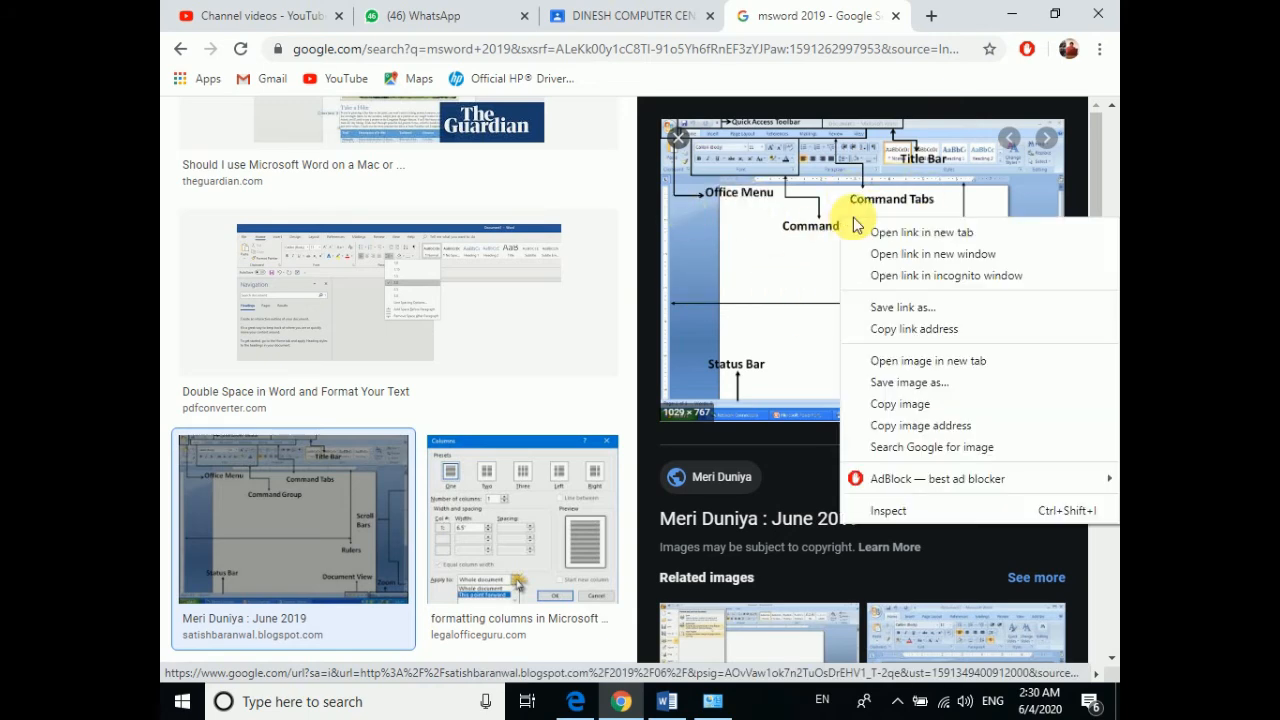
{"action": "left_click", "coordinate": [933, 383]}
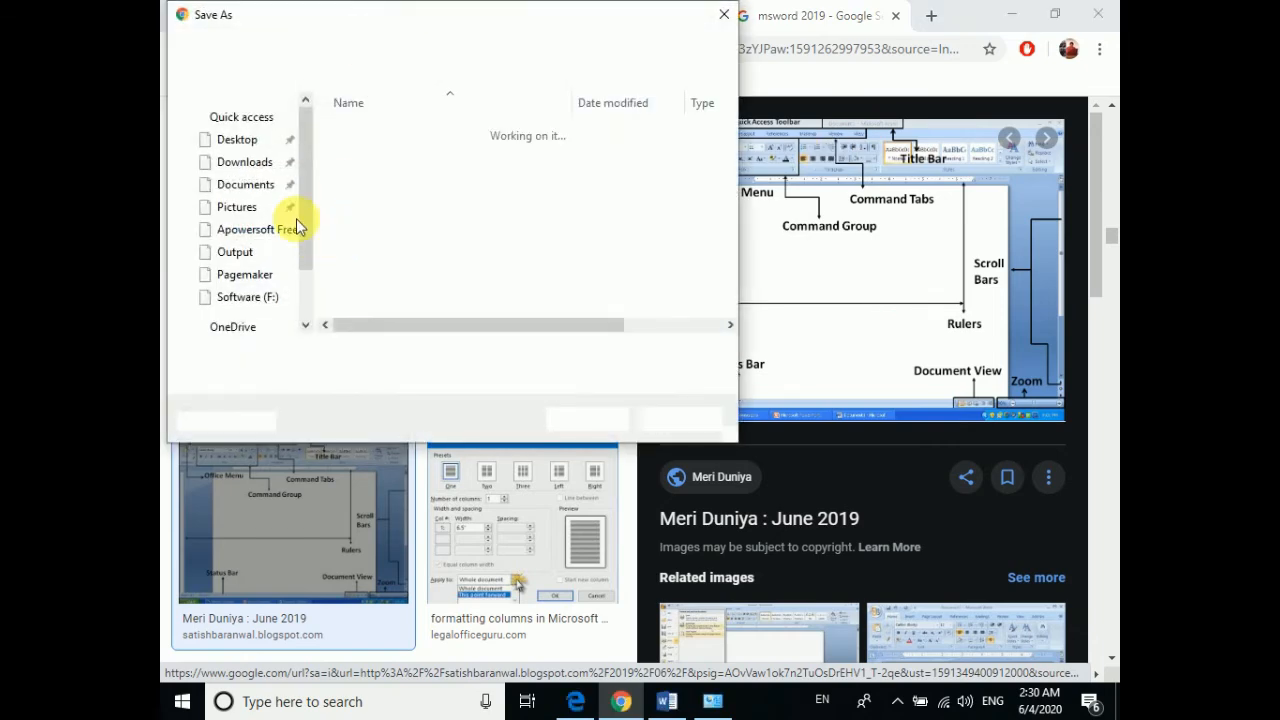
{"action": "left_click", "coordinate": [257, 146]}
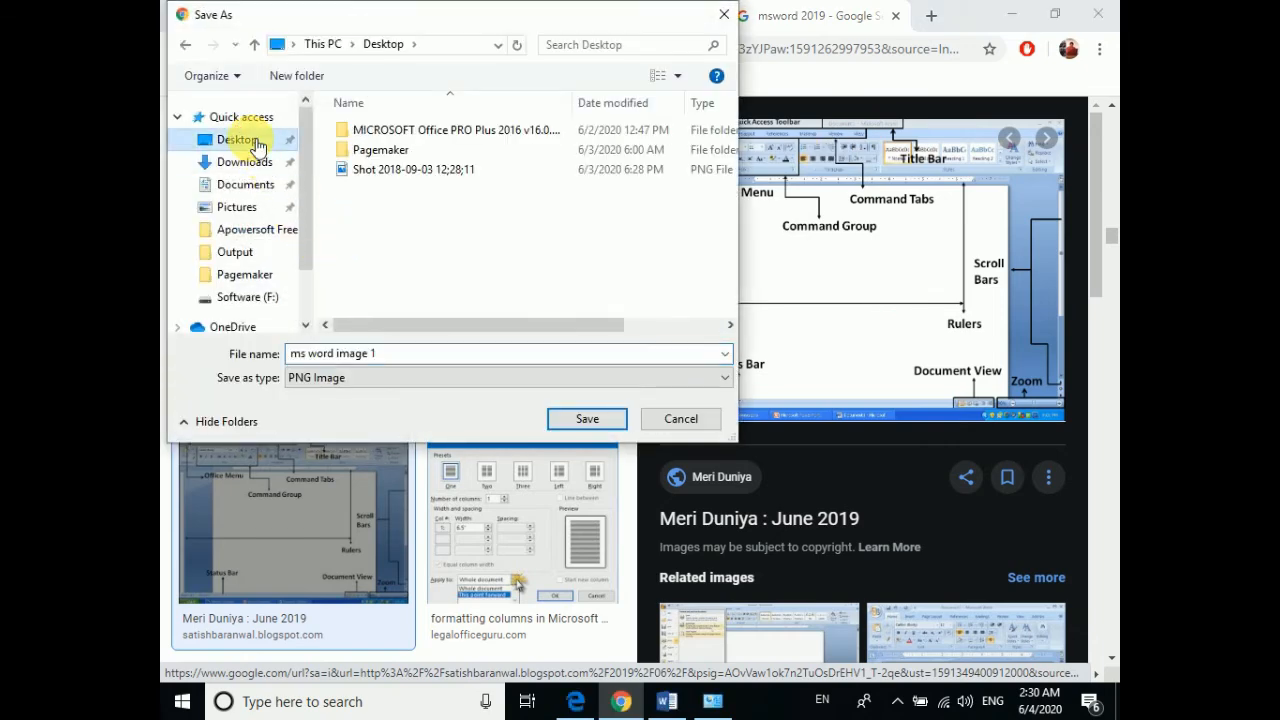
{"action": "left_click", "coordinate": [587, 418]}
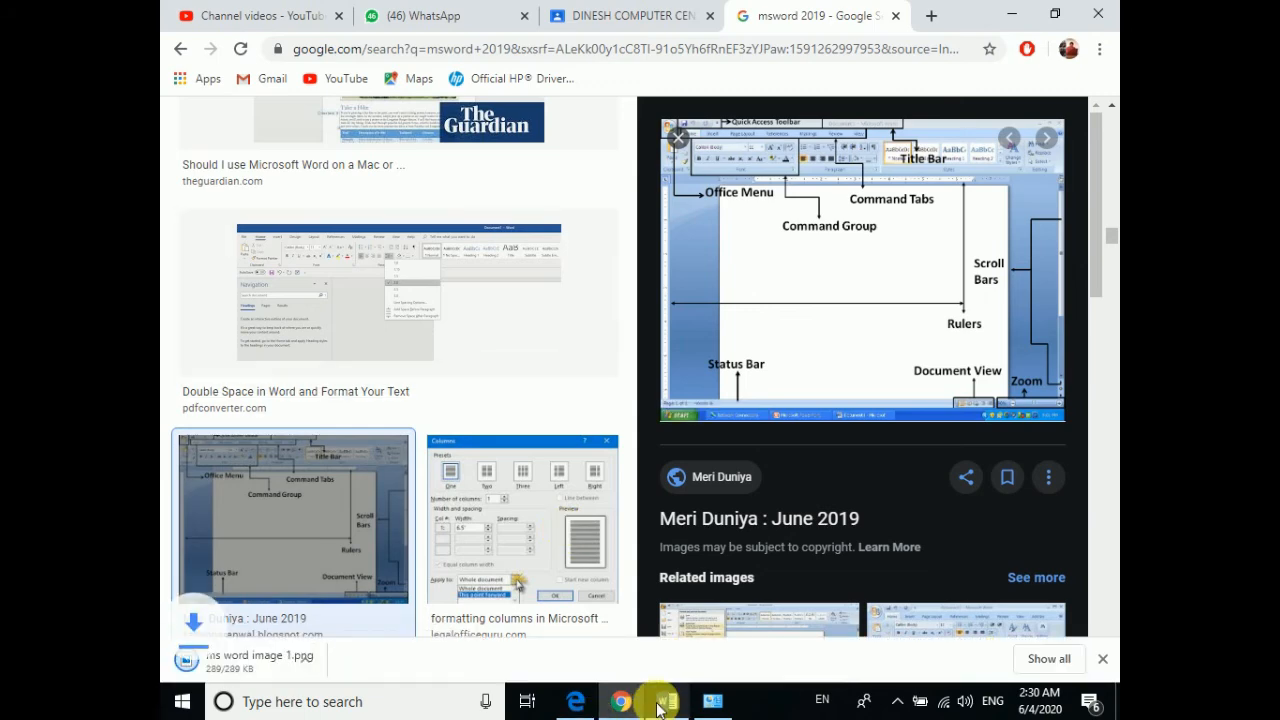
{"action": "left_click", "coordinate": [665, 701]}
{"action": "left_click", "coordinate": [380, 356]}
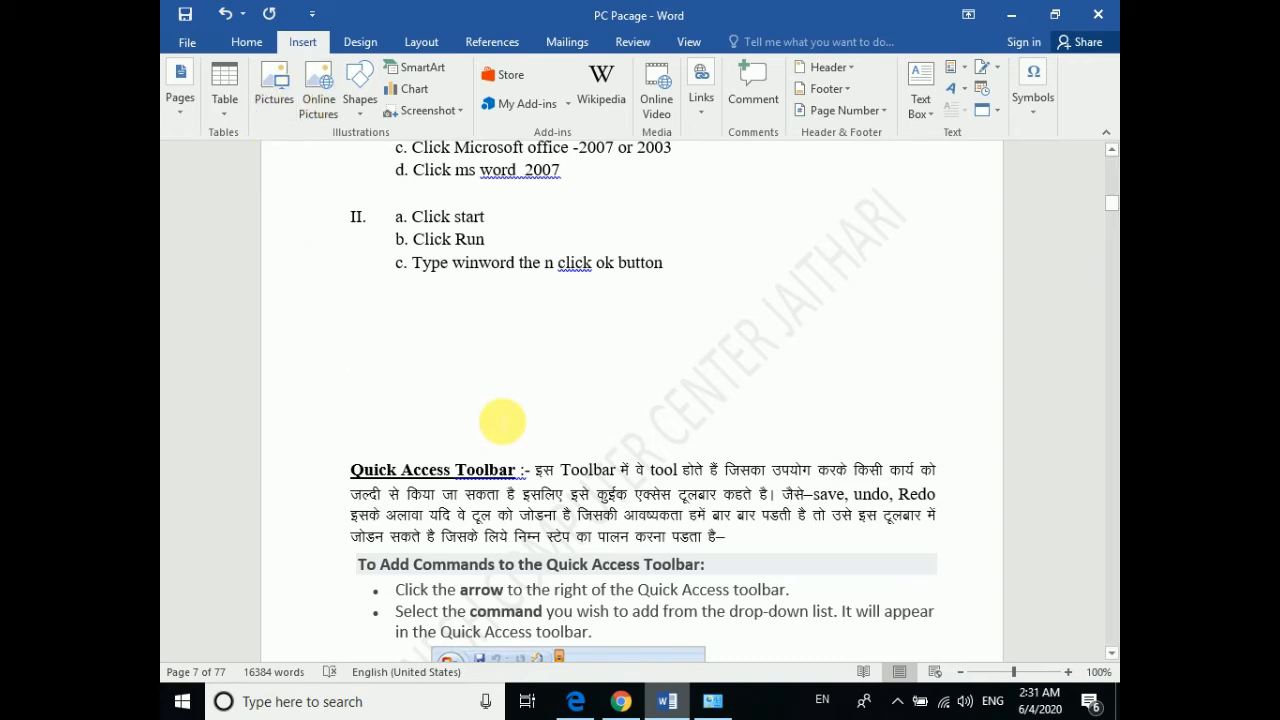
Insert the 'ms word image 1' picture from the Desktop into the blank lines above the Quick Access Toolbar section
{"action": "left_click", "coordinate": [268, 86]}
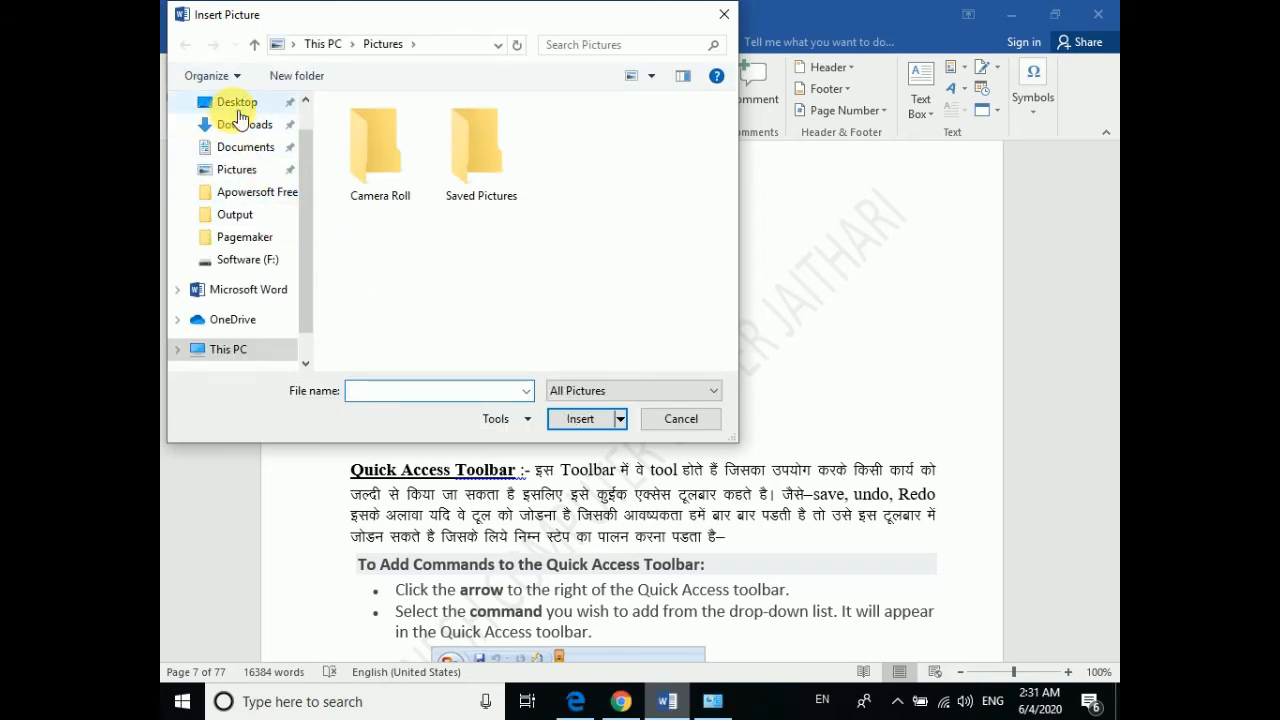
{"action": "left_click", "coordinate": [238, 106]}
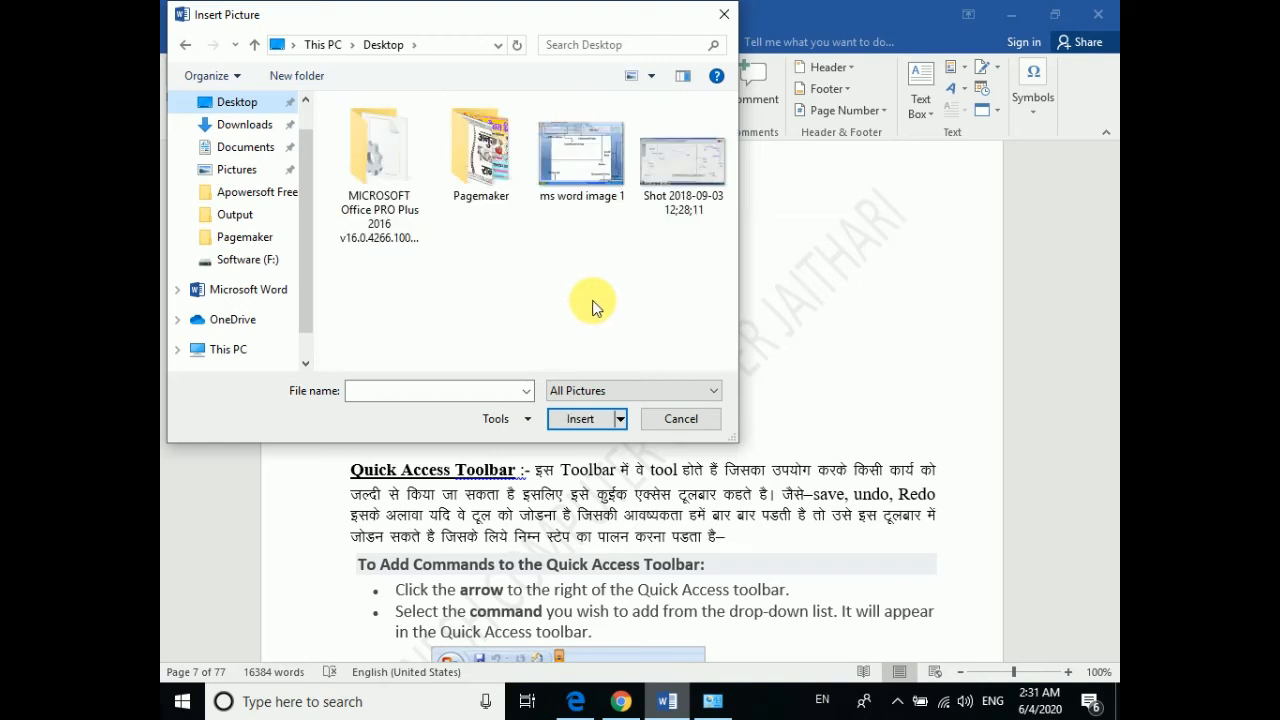
{"action": "left_click", "coordinate": [576, 208]}
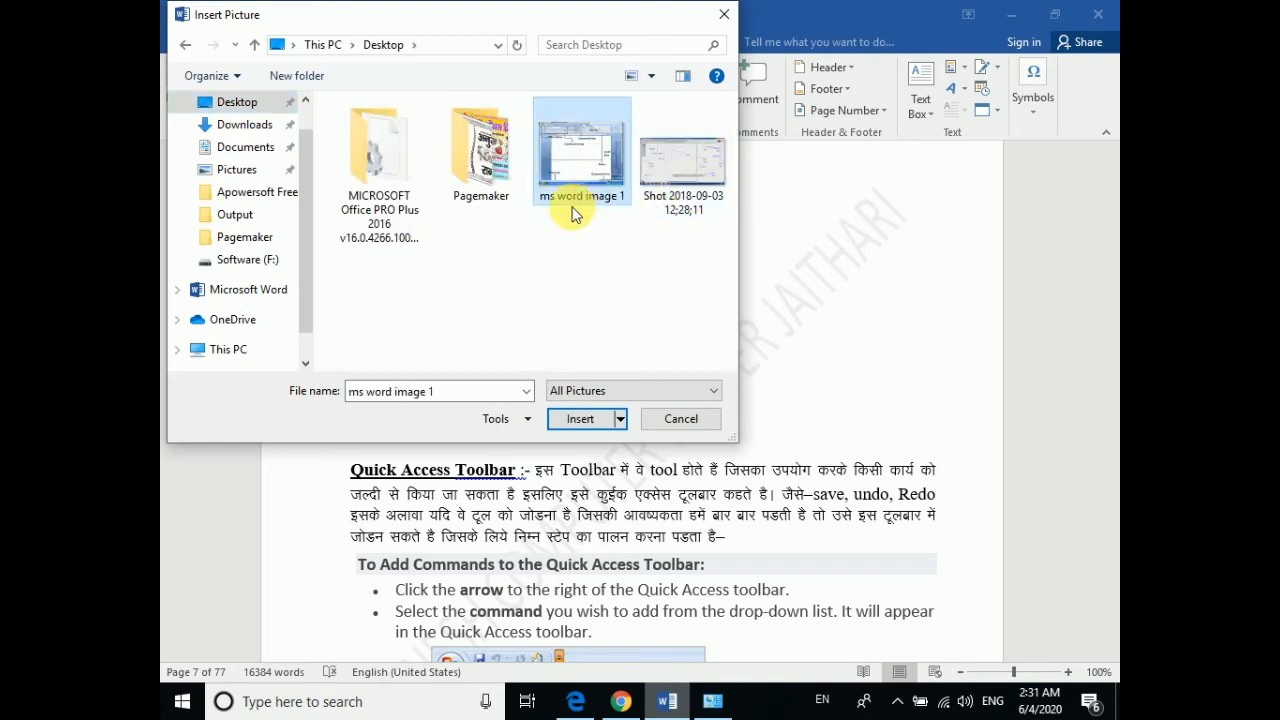
{"action": "left_click", "coordinate": [593, 422]}
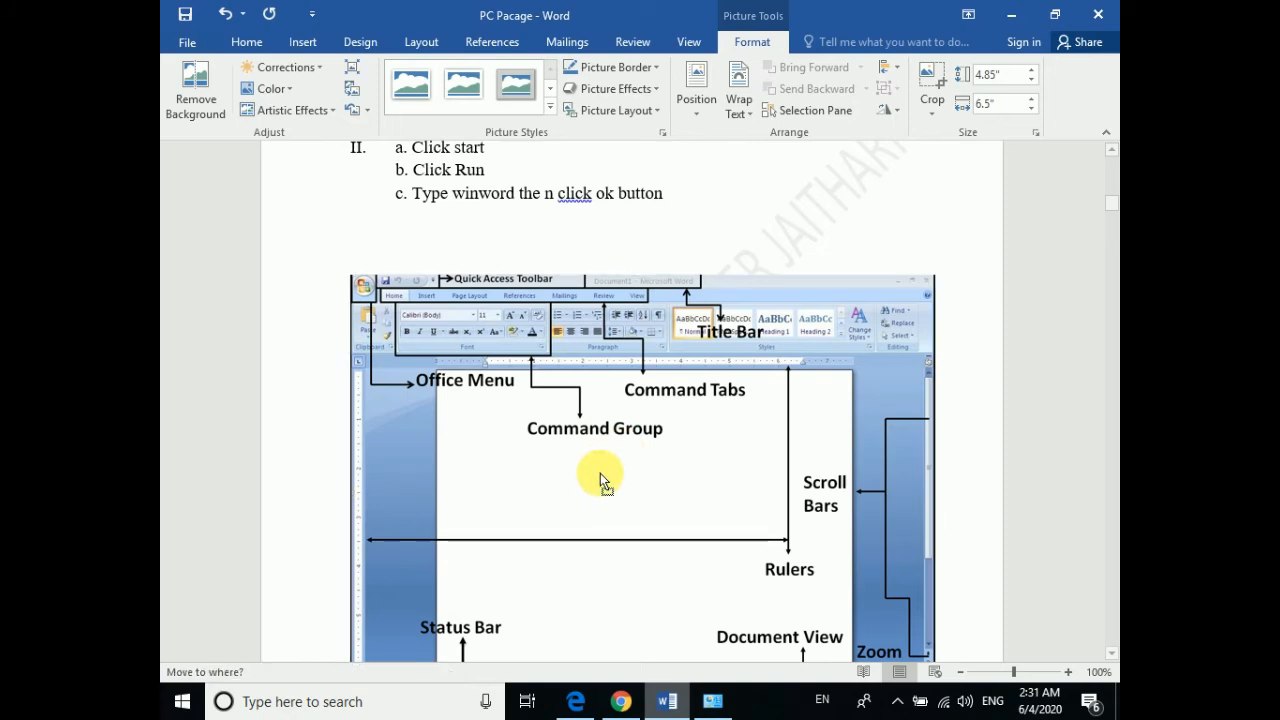
{"action": "scroll", "coordinate": [608, 486], "scroll_direction": "down", "scroll_amount": 3}
{"action": "scroll", "coordinate": [608, 483], "scroll_direction": "up", "scroll_amount": 1}
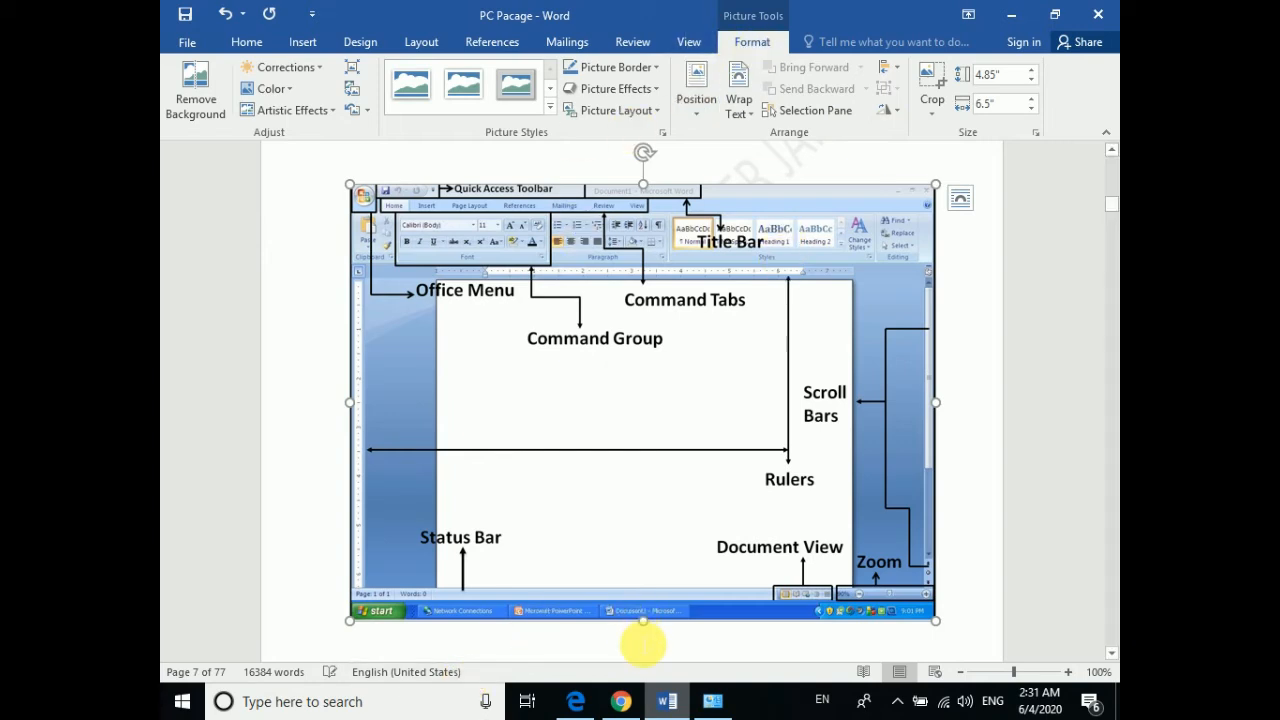
{"action": "left_click", "coordinate": [355, 458]}
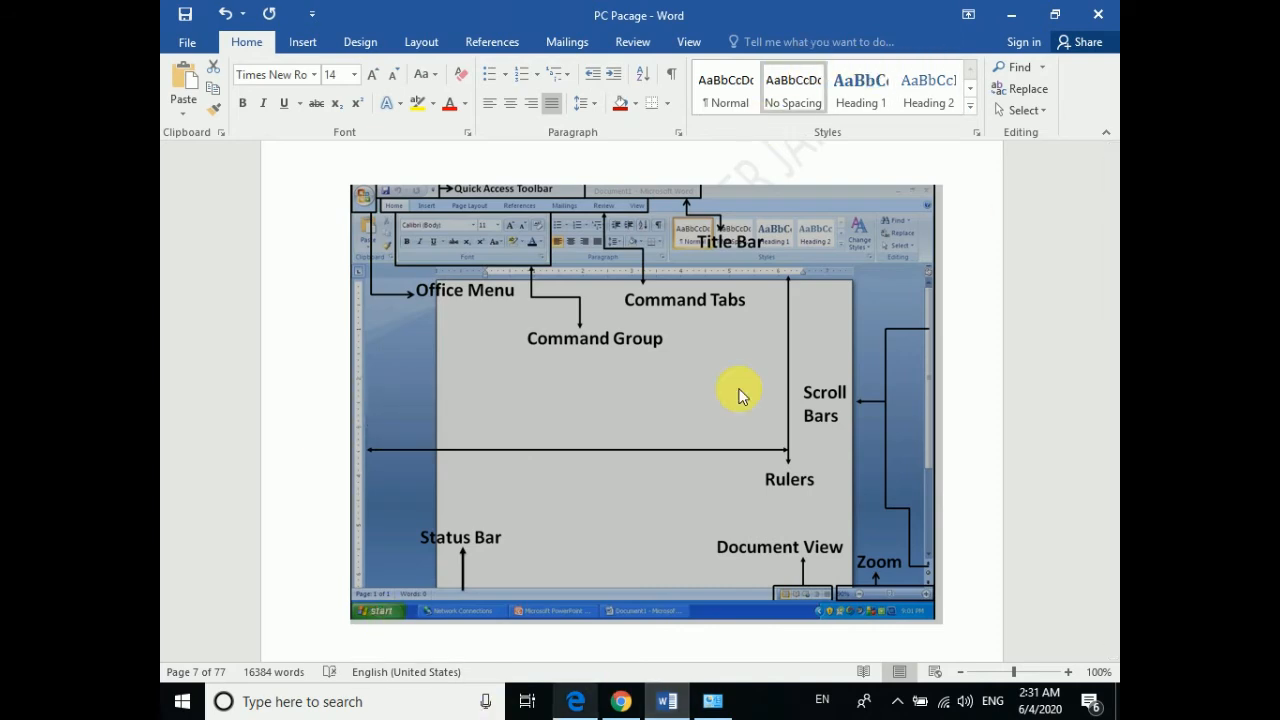
{"action": "left_click", "coordinate": [743, 457]}
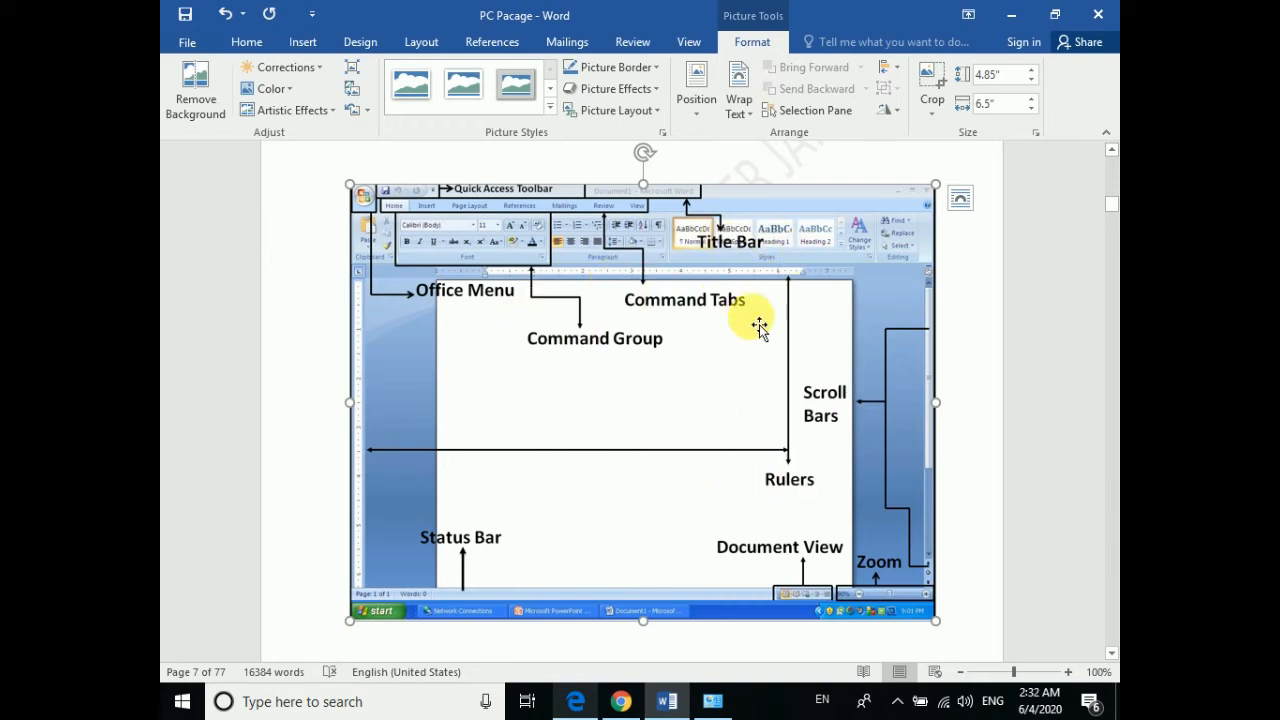
Crop the taskbar strip off the diagram's bottom, leaving it 4.63" high by 6.5" wide
{"action": "left_click", "coordinate": [925, 84]}
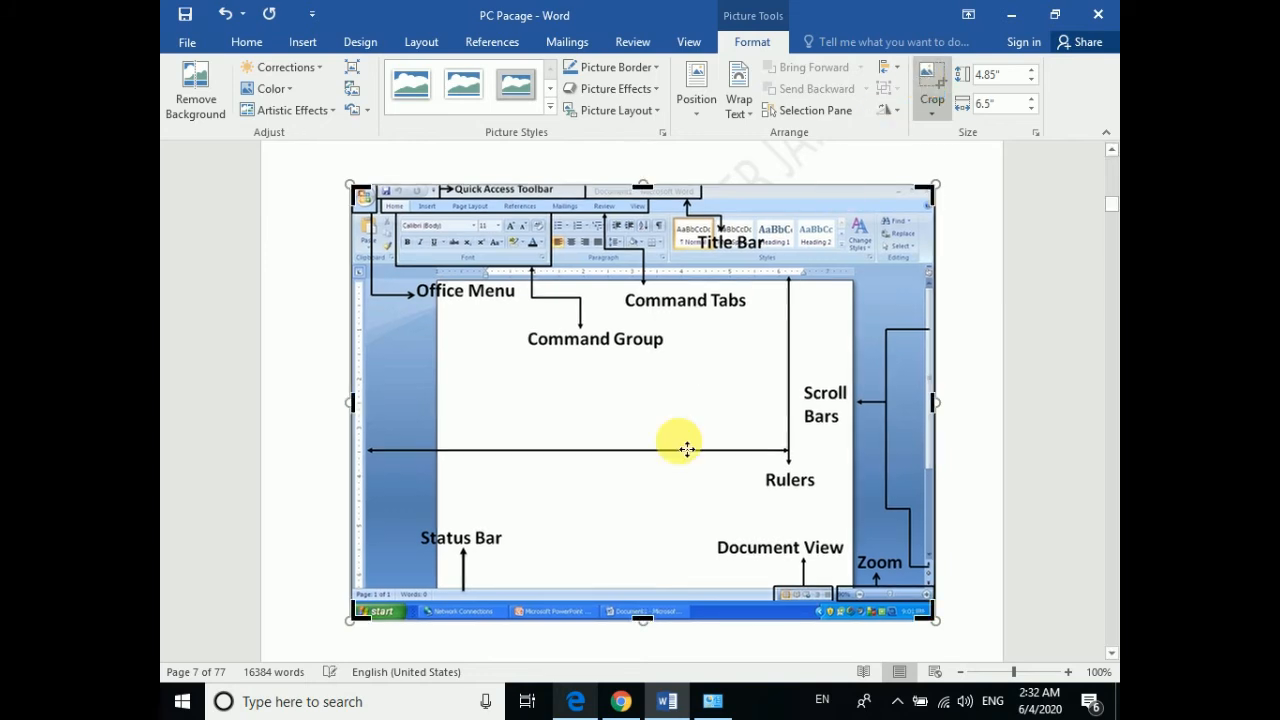
{"action": "mouse_move", "coordinate": [648, 622]}
{"action": "left_mouse_down"}
{"action": "mouse_move", "coordinate": [640, 591]}
{"action": "mouse_move", "coordinate": [654, 603]}
{"action": "mouse_move", "coordinate": [655, 615]}
{"action": "mouse_move", "coordinate": [640, 600]}
{"action": "left_mouse_up"}
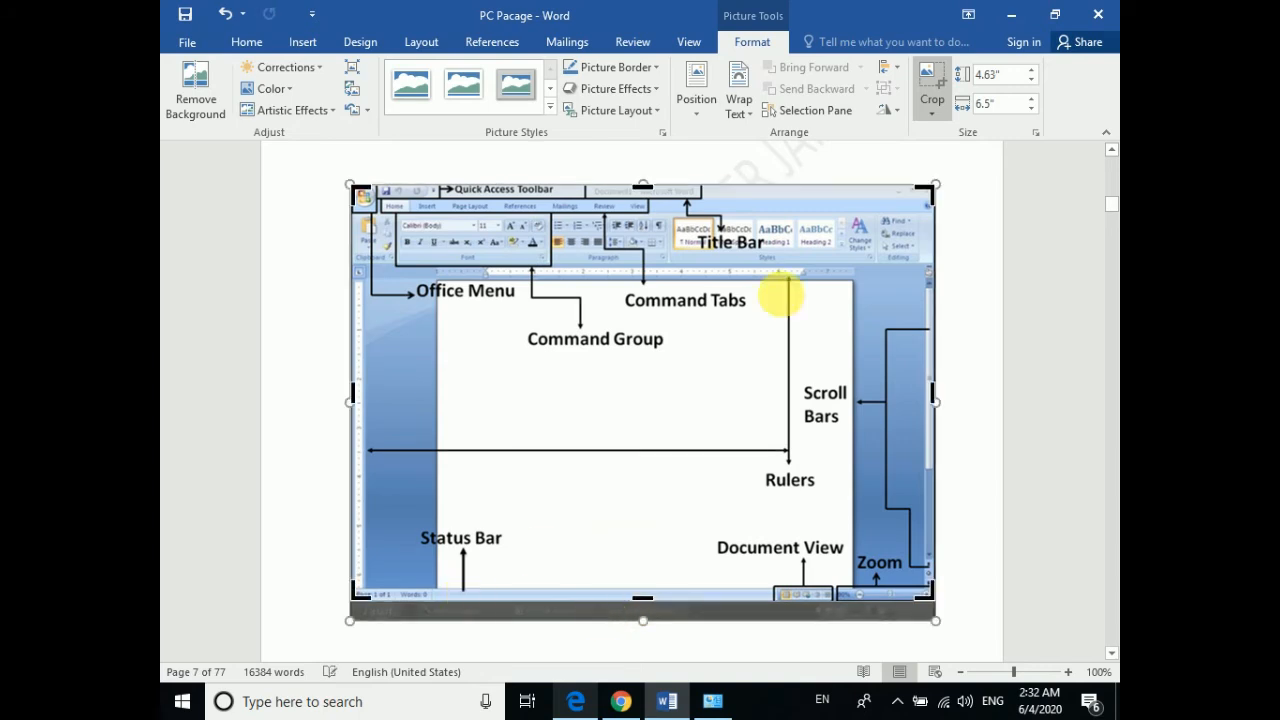
{"action": "left_click", "coordinate": [922, 72]}
{"action": "left_click", "coordinate": [798, 490]}
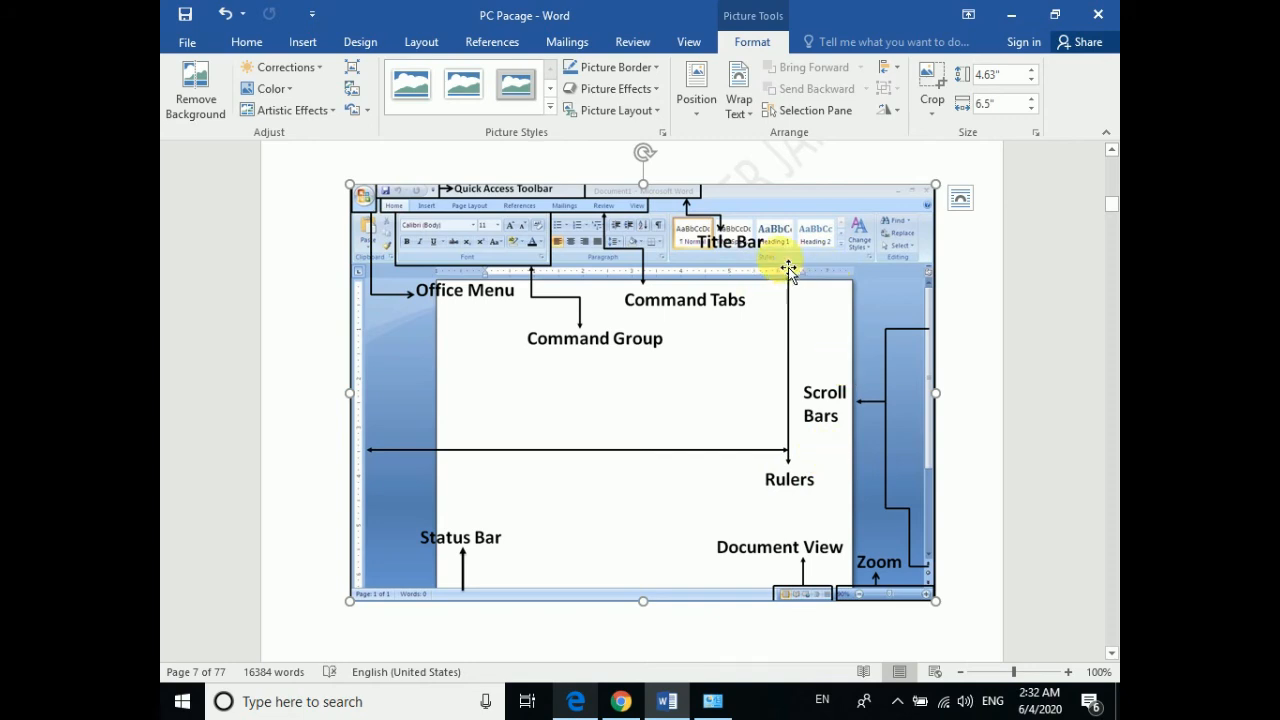
{"action": "left_click", "coordinate": [742, 112]}
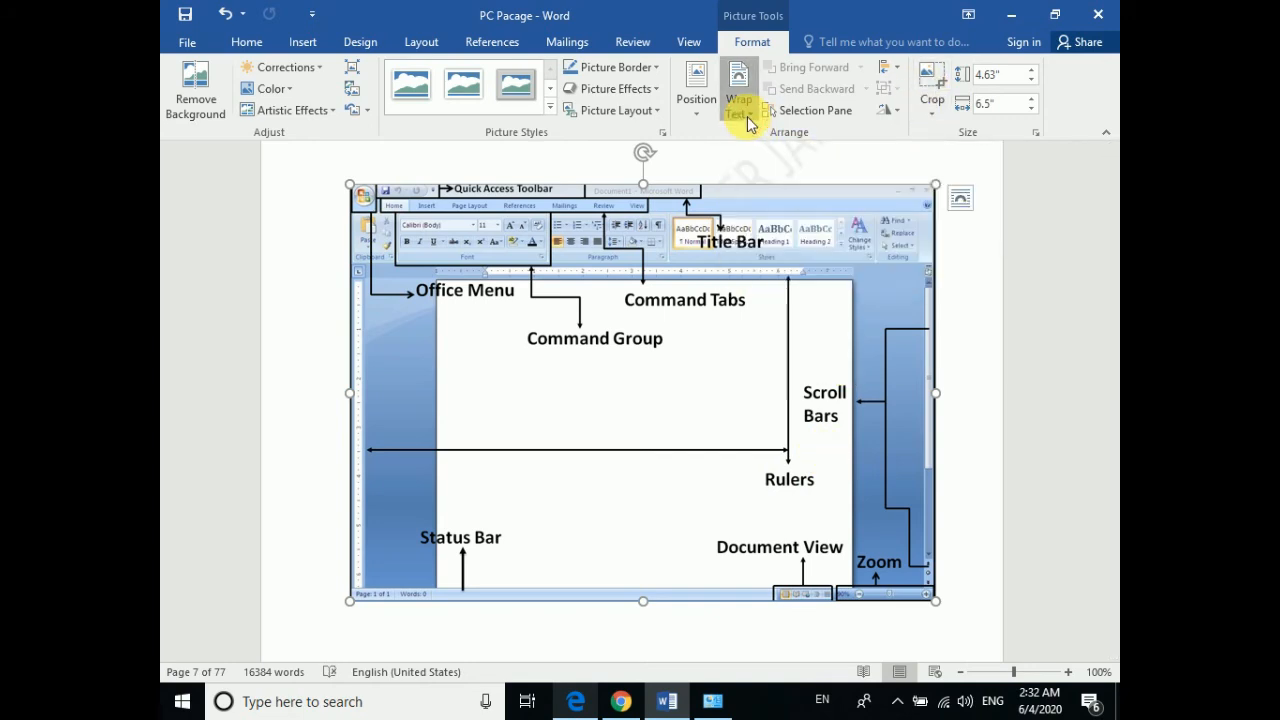
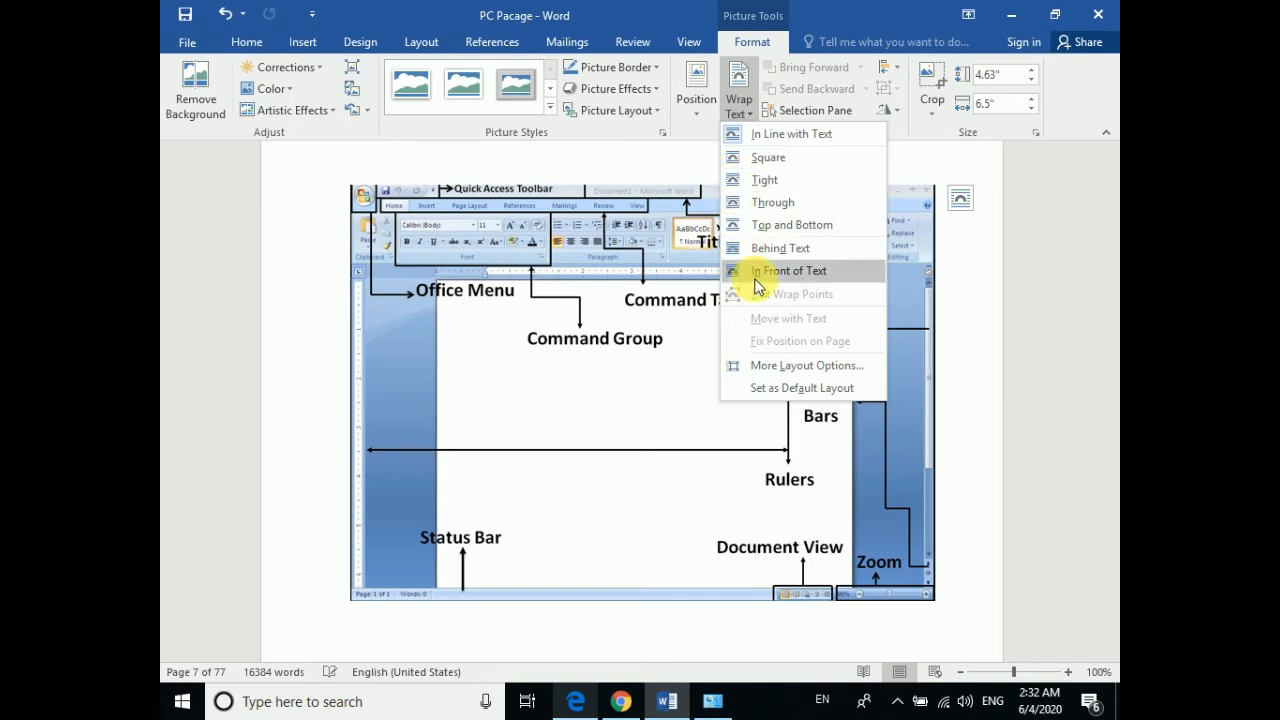
Set the screenshot's text wrapping to Tight and shrink it from a corner handle
{"action": "left_click", "coordinate": [746, 183]}
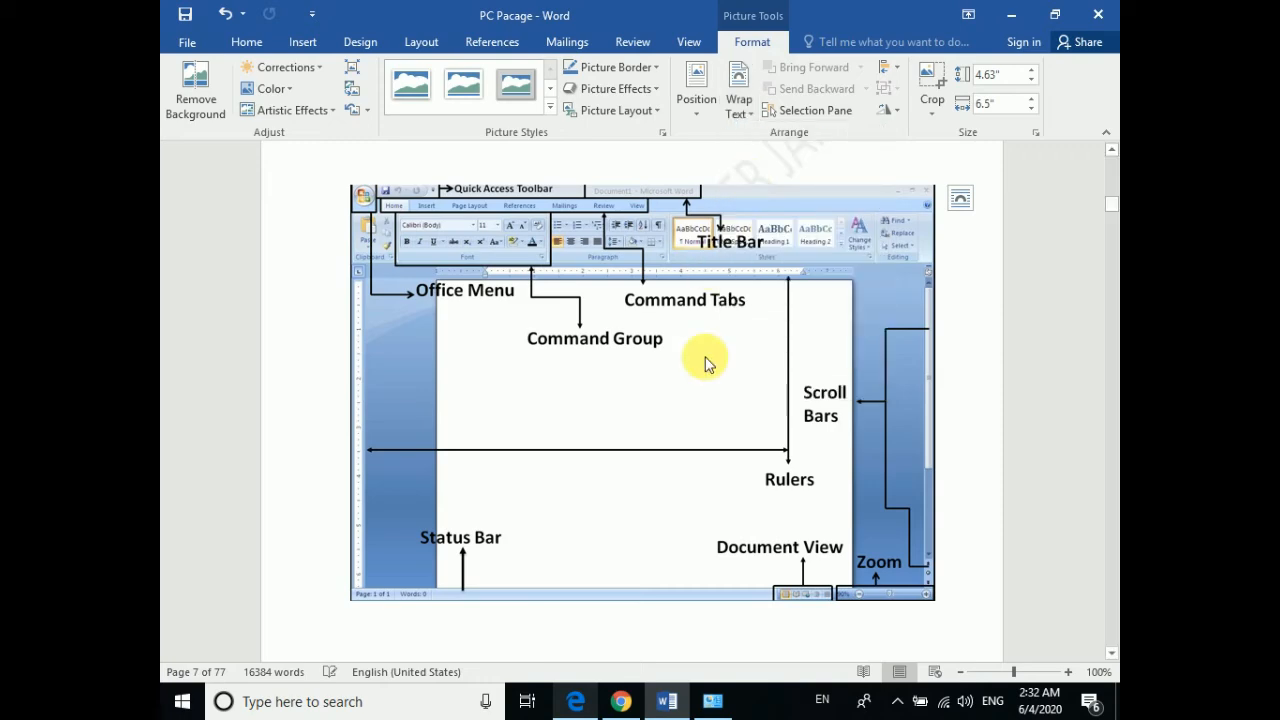
{"action": "scroll", "coordinate": [733, 408], "scroll_direction": "up", "scroll_amount": 1}
{"action": "left_click_drag", "start_coordinate": [935, 645], "coordinate": [638, 509]}
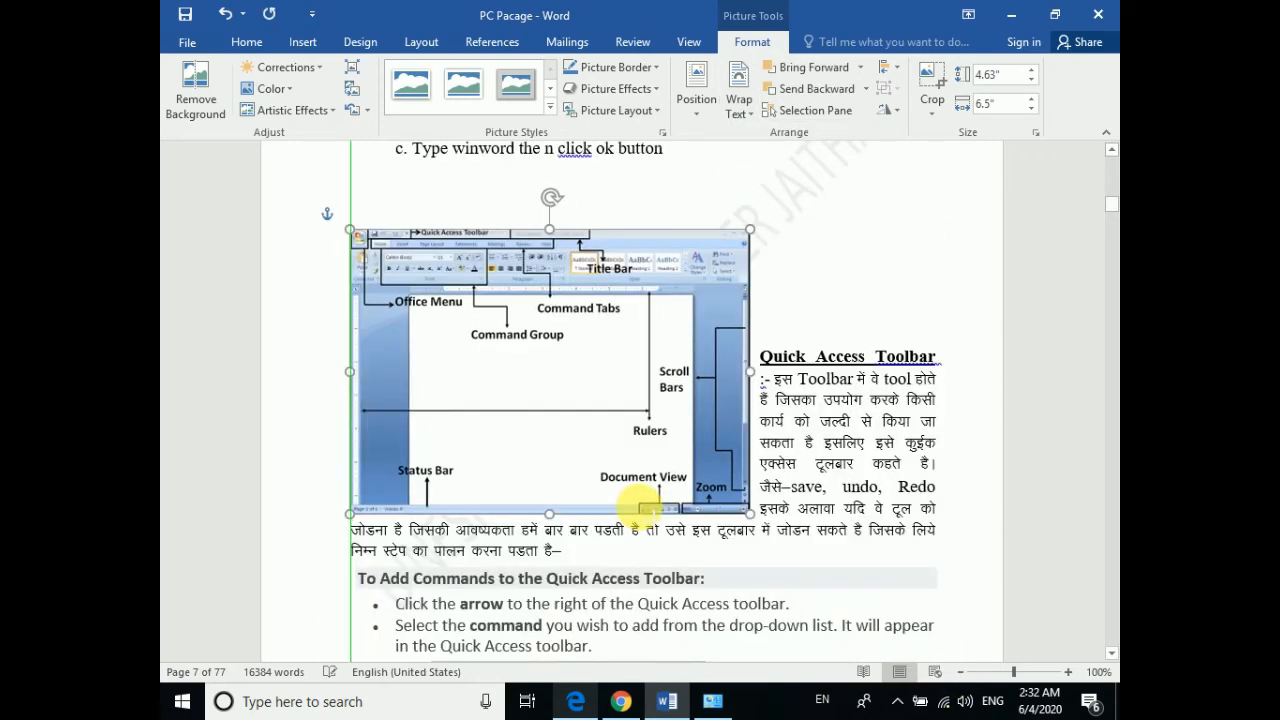
Undo an accidental rotation and move the picture right of the Quick Access Toolbar paragraph
{"action": "scroll", "coordinate": [560, 390], "scroll_direction": "up", "scroll_amount": 3}
{"action": "left_click_drag", "start_coordinate": [546, 332], "coordinate": [719, 504]}
{"action": "key", "text": "ctrl+z"}
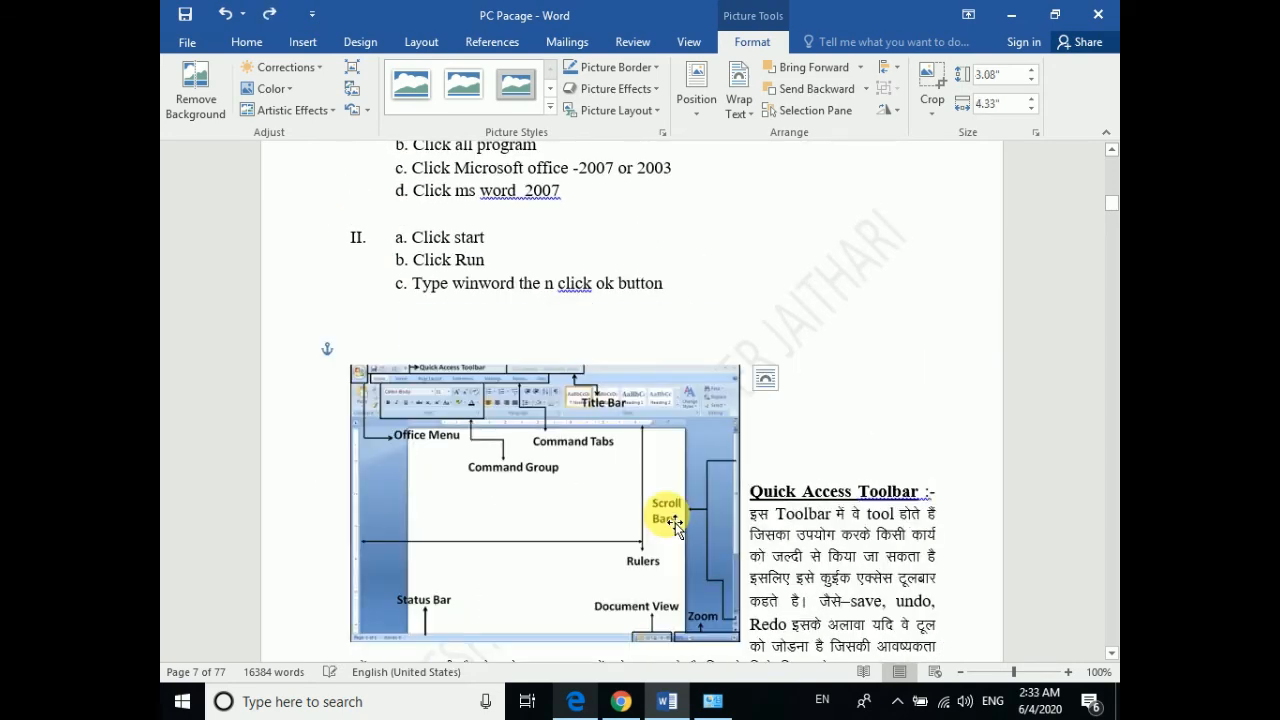
{"action": "mouse_move", "coordinate": [757, 520]}
{"action": "left_mouse_down"}
{"action": "mouse_move", "coordinate": [793, 530]}
{"action": "mouse_move", "coordinate": [766, 517]}
{"action": "mouse_move", "coordinate": [663, 543]}
{"action": "mouse_move", "coordinate": [694, 537]}
{"action": "mouse_move", "coordinate": [614, 471]}
{"action": "mouse_move", "coordinate": [795, 513]}
{"action": "mouse_move", "coordinate": [780, 522]}
{"action": "left_mouse_up"}
{"action": "scroll", "coordinate": [787, 523], "scroll_direction": "down", "scroll_amount": 2}
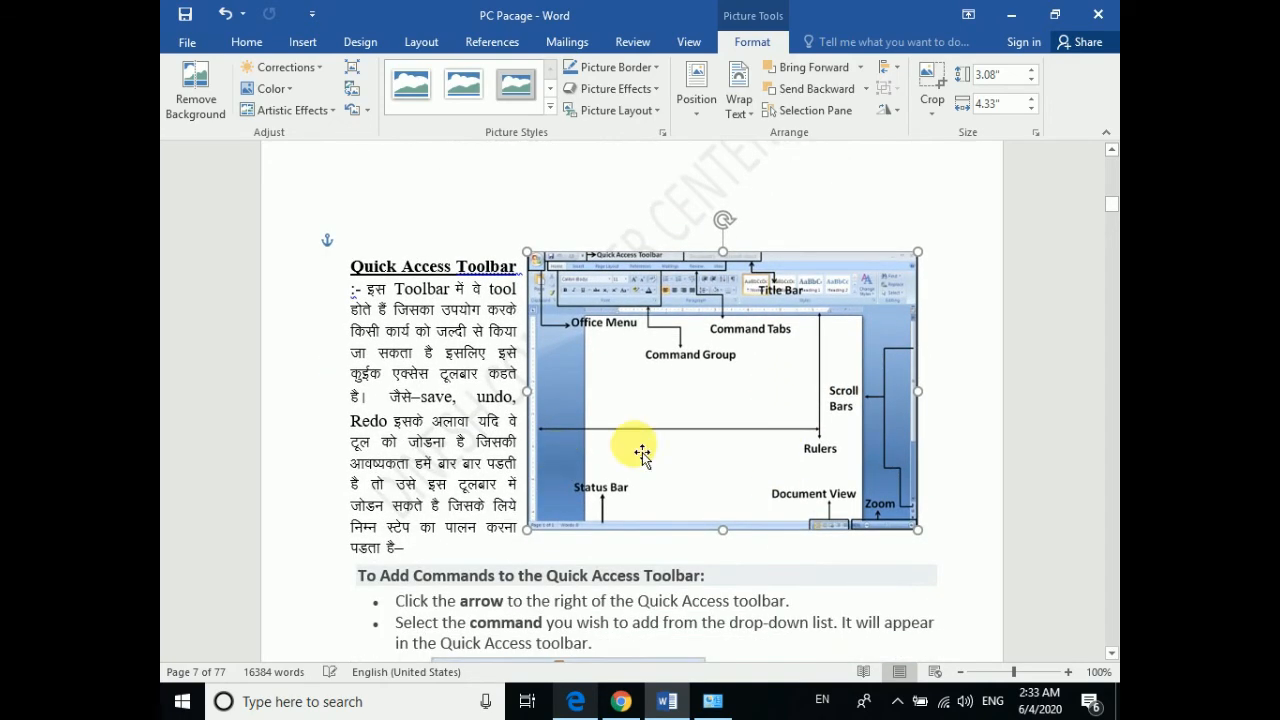
{"action": "mouse_move", "coordinate": [704, 436]}
{"action": "left_mouse_down"}
{"action": "mouse_move", "coordinate": [591, 423]}
{"action": "mouse_move", "coordinate": [690, 418]}
{"action": "left_mouse_up"}
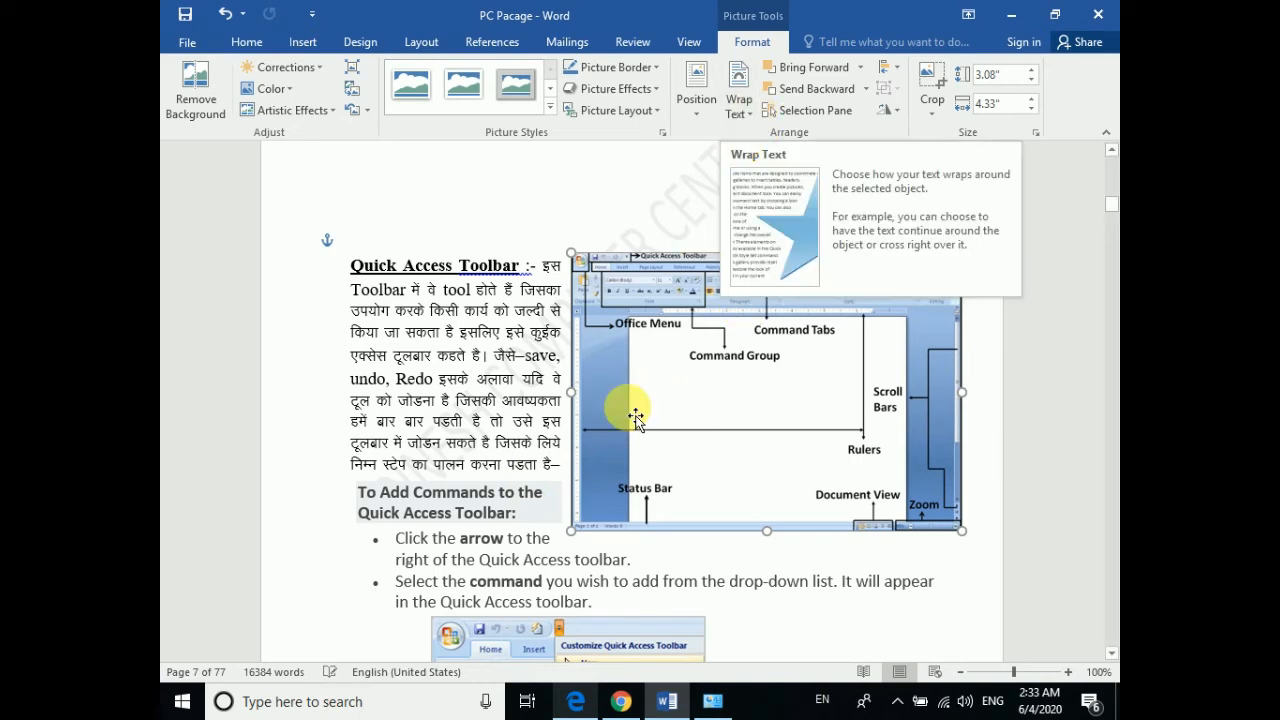
Give the screenshot a 6 pt orange picture border
{"action": "left_click", "coordinate": [658, 76]}
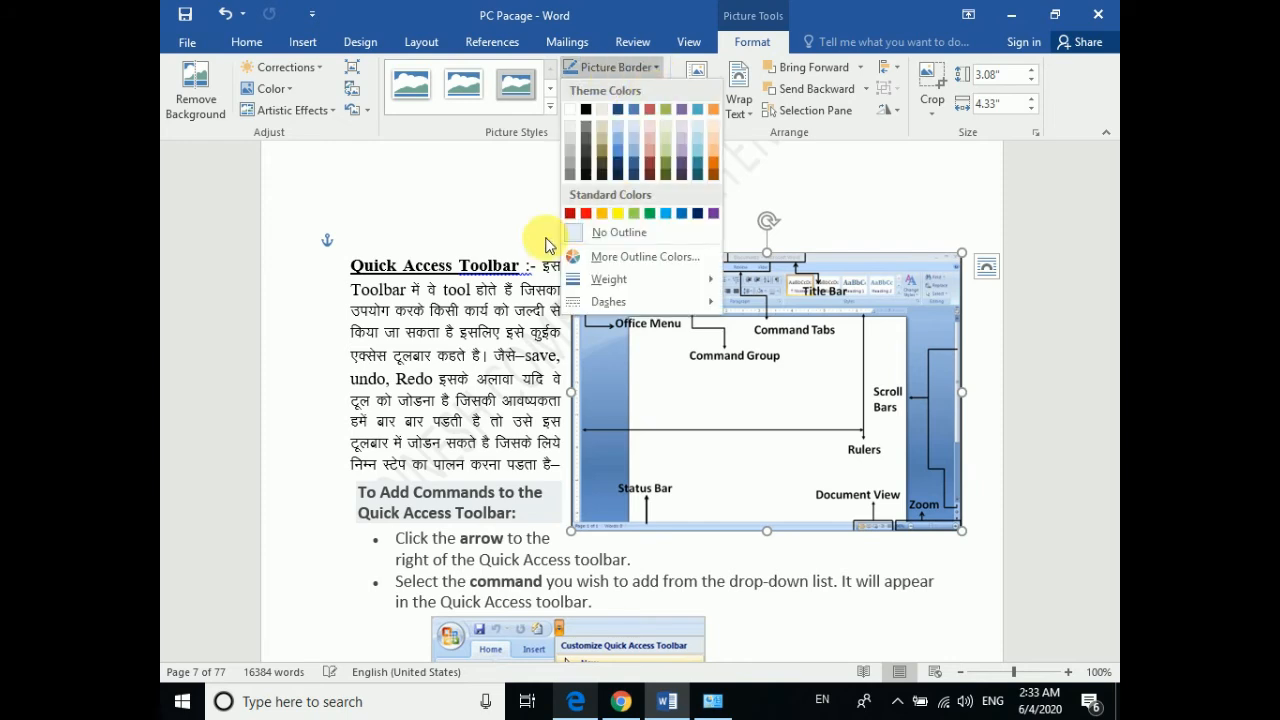
{"action": "left_click", "coordinate": [571, 215]}
{"action": "key", "text": "ctrl+z"}
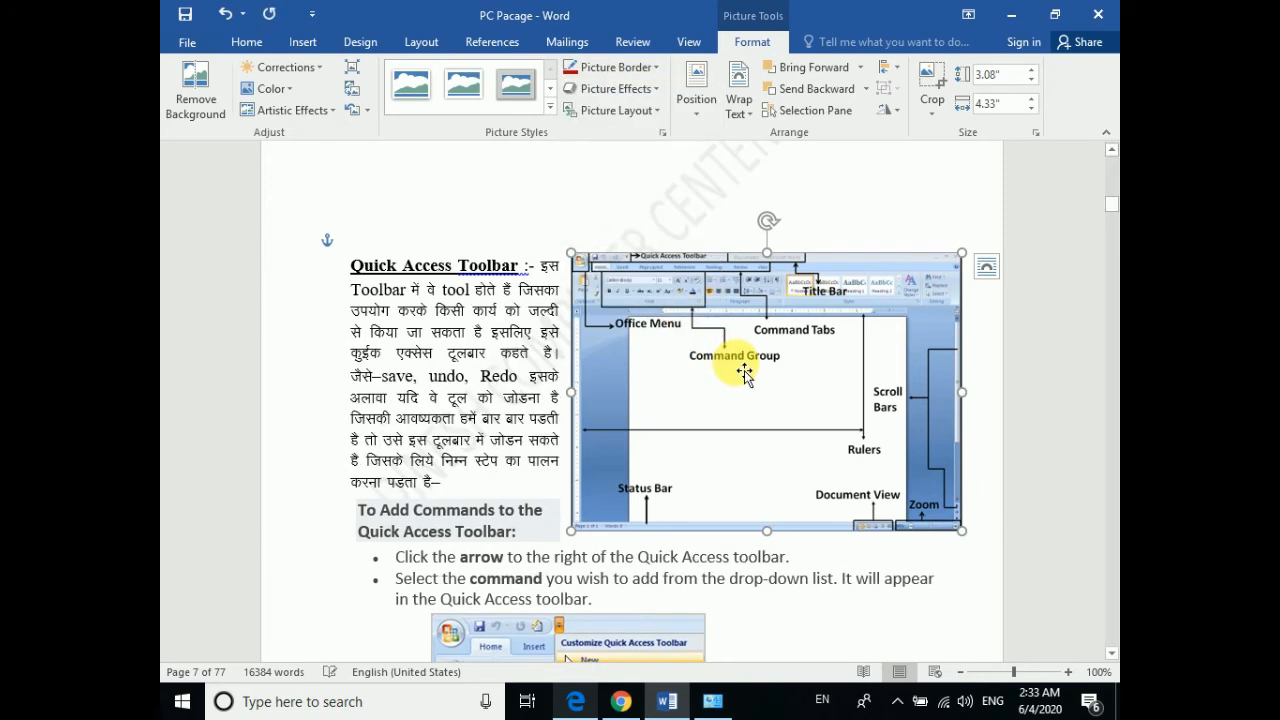
{"action": "left_click", "coordinate": [626, 70]}
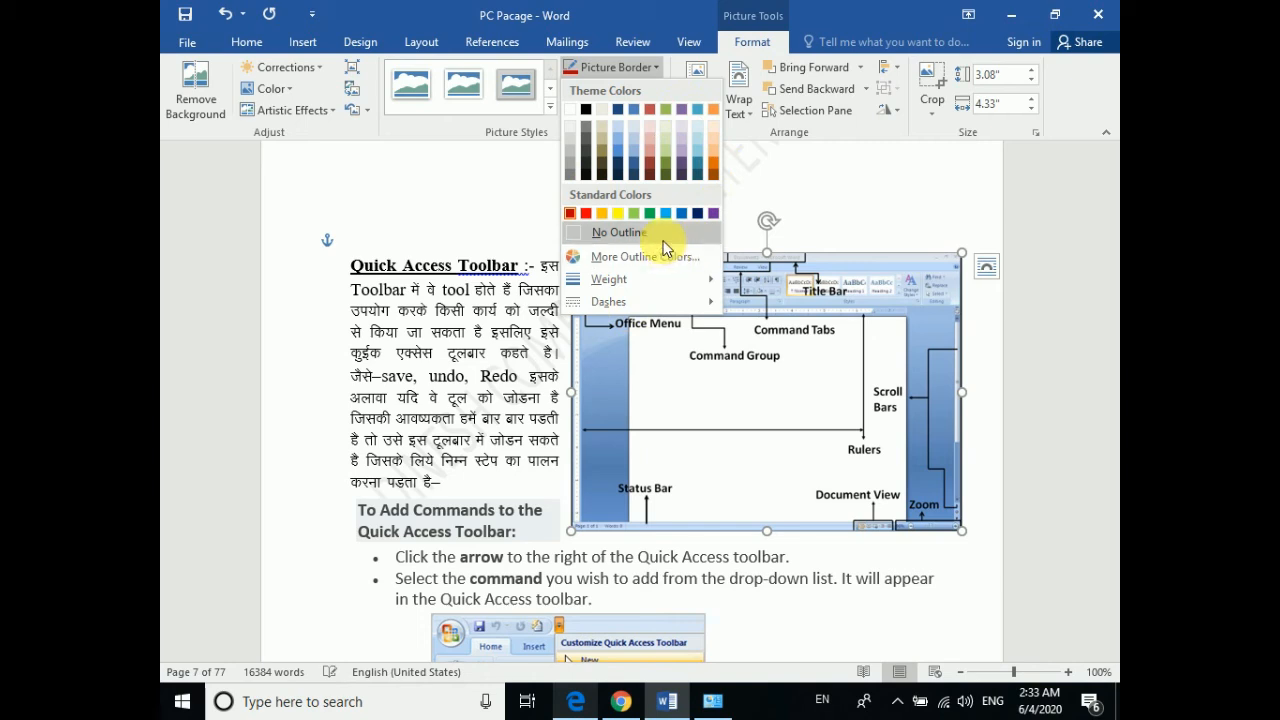
{"action": "mouse_move", "coordinate": [661, 278]}
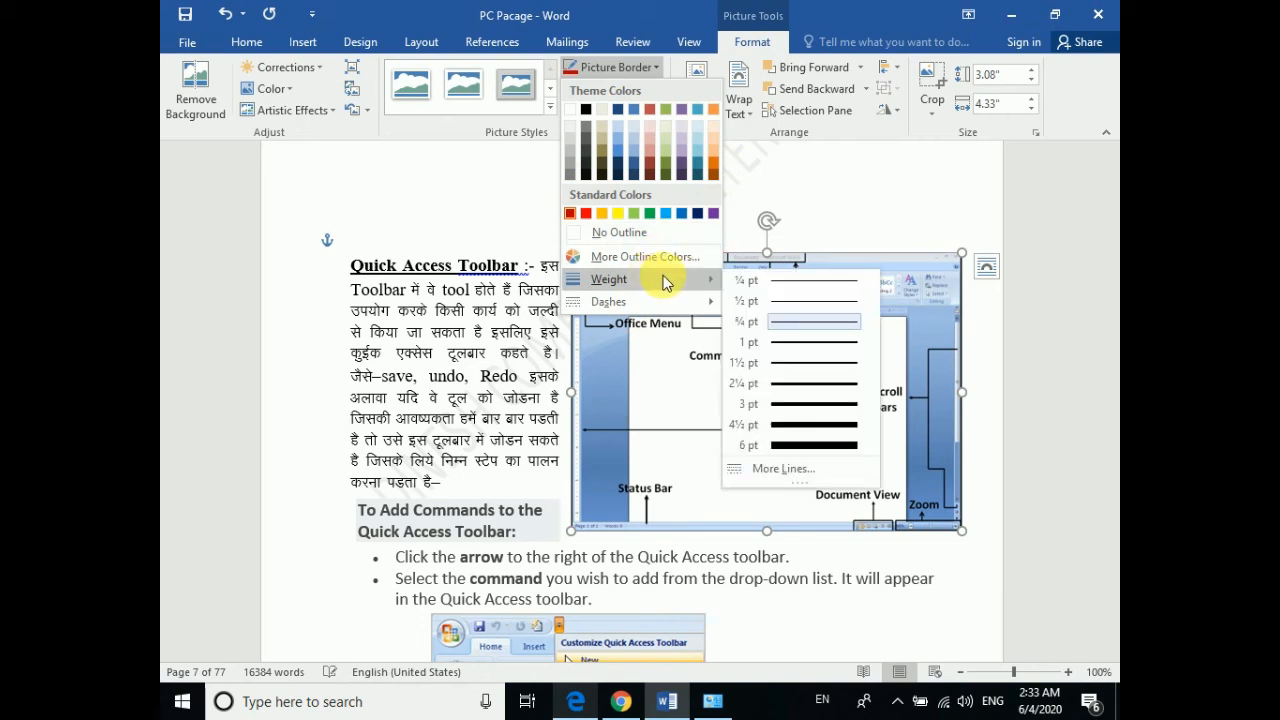
{"action": "left_click", "coordinate": [803, 448]}
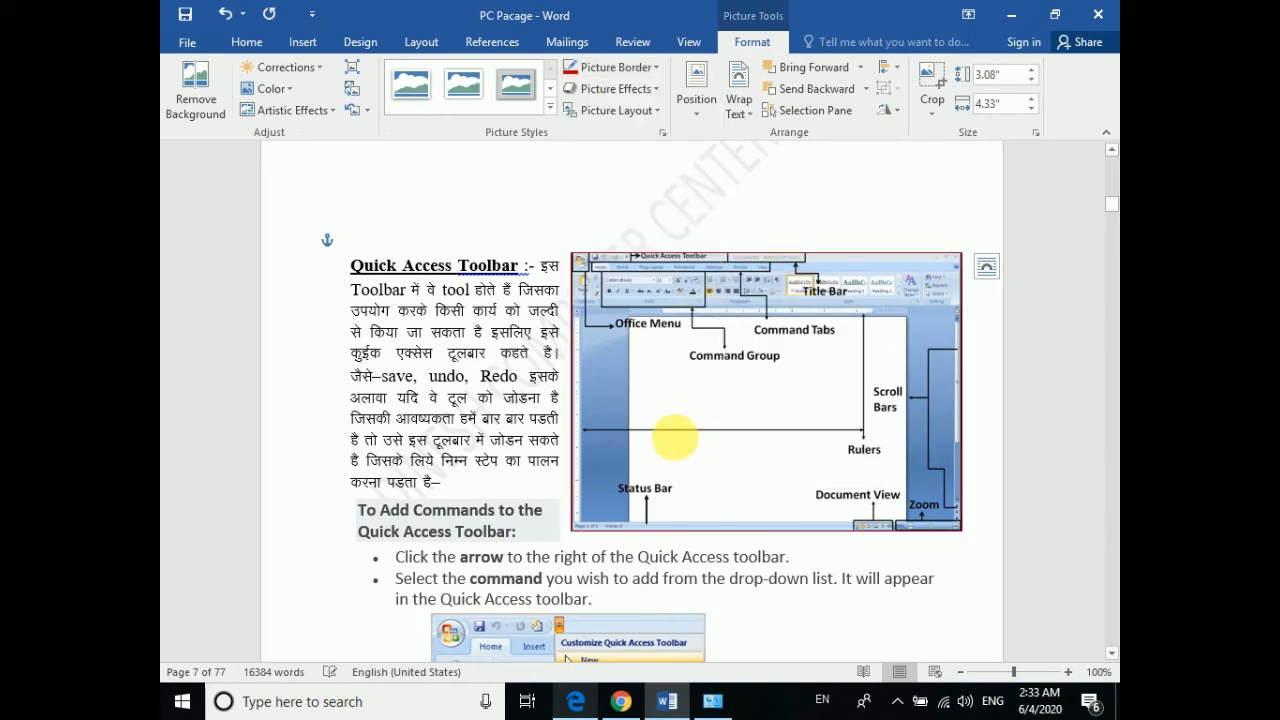
{"action": "left_click", "coordinate": [650, 68]}
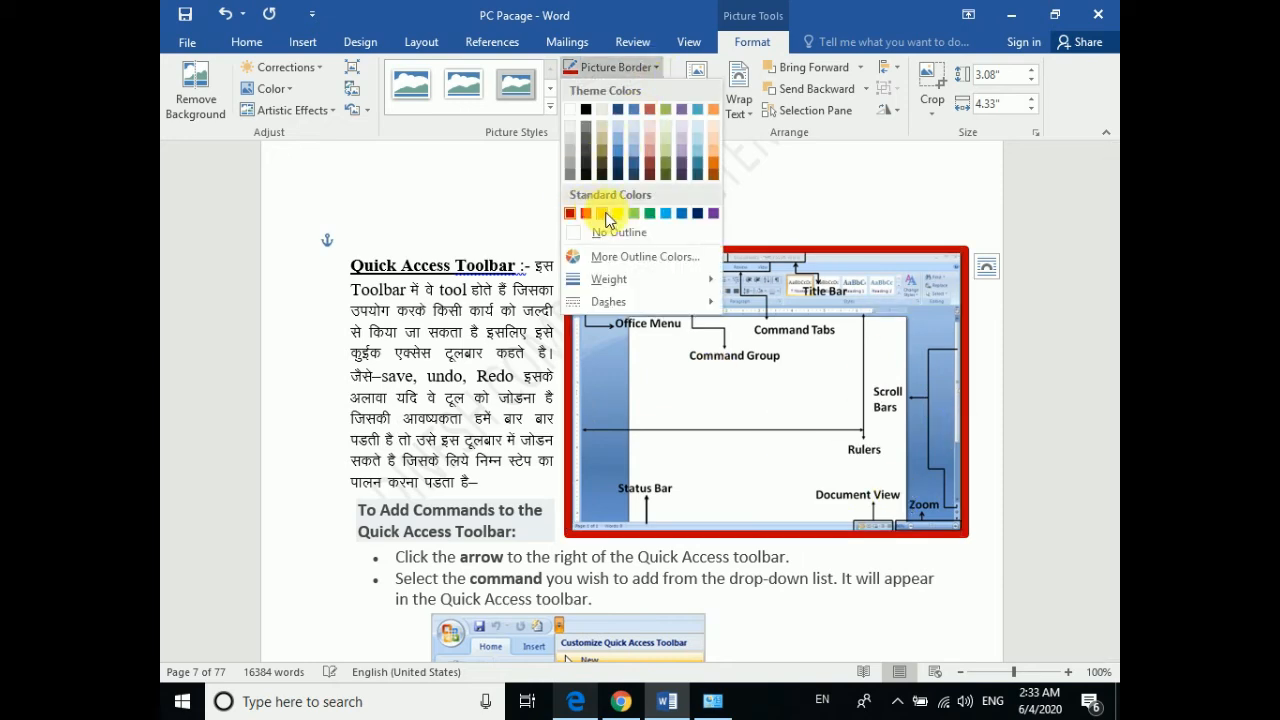
{"action": "left_click", "coordinate": [604, 214]}
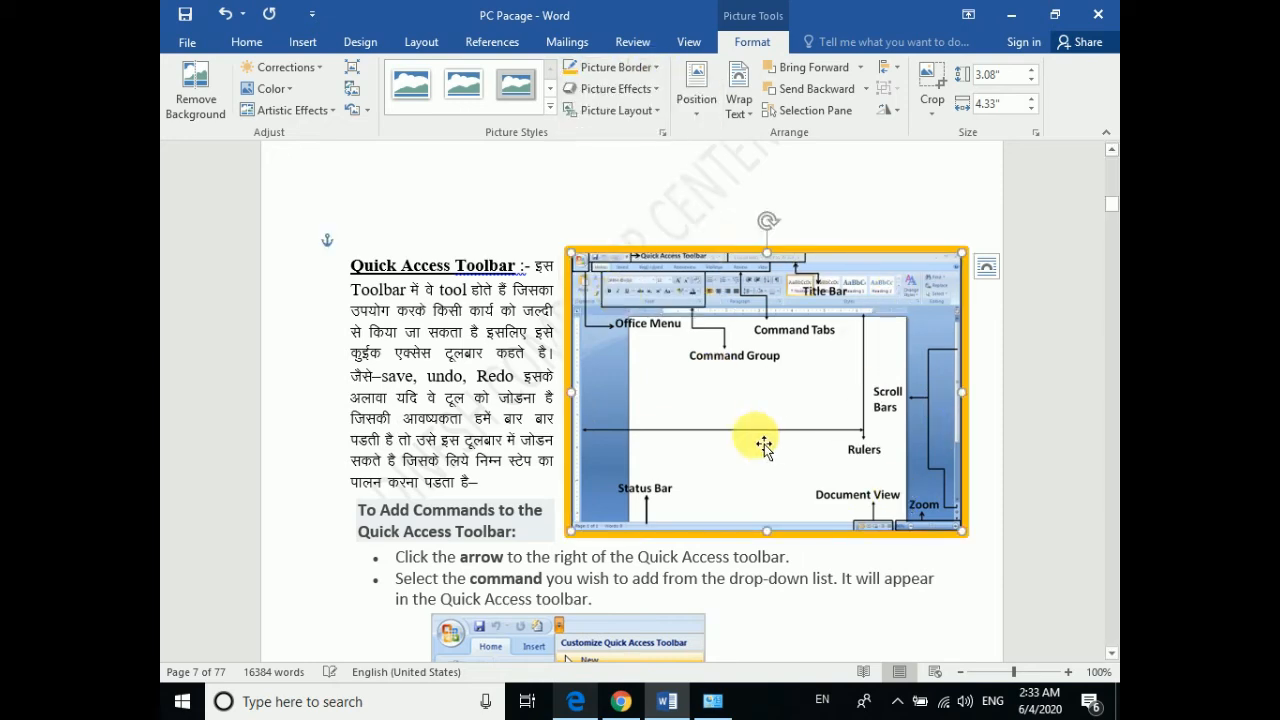
Add an Outer drop shadow effect to the screenshot
{"action": "left_click", "coordinate": [618, 88]}
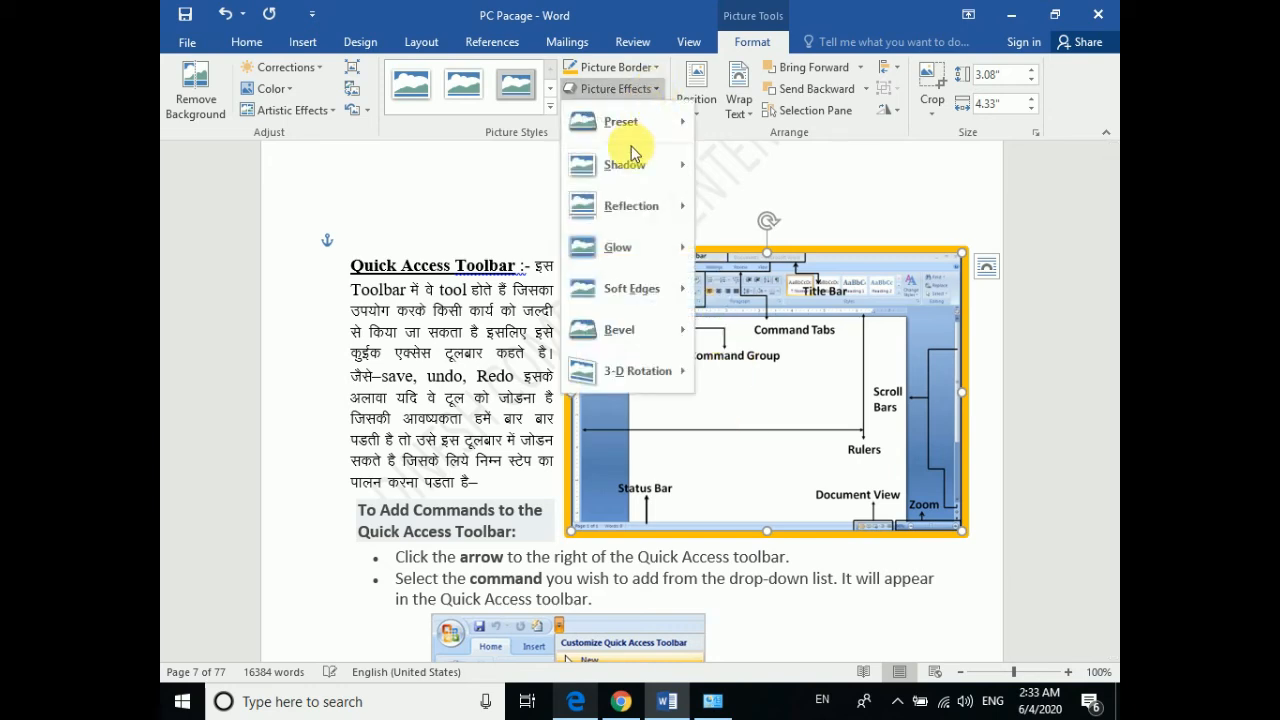
{"action": "mouse_move", "coordinate": [629, 167]}
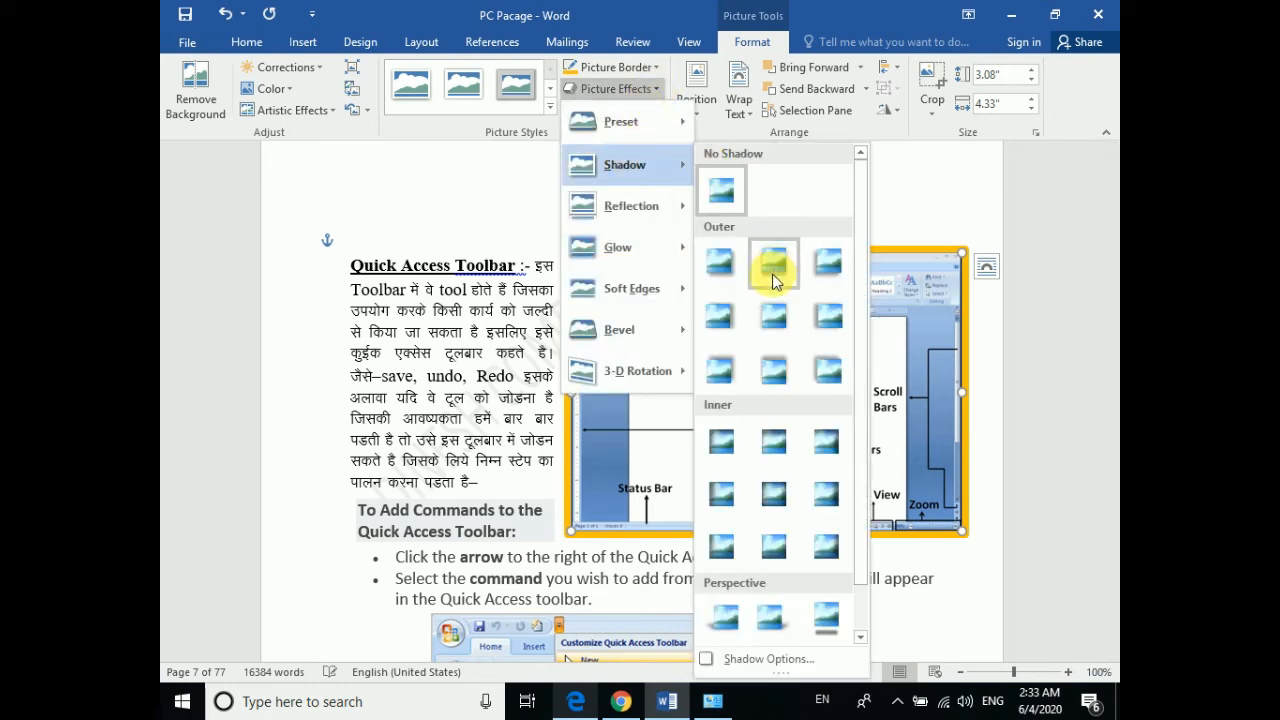
{"action": "left_click", "coordinate": [780, 388]}
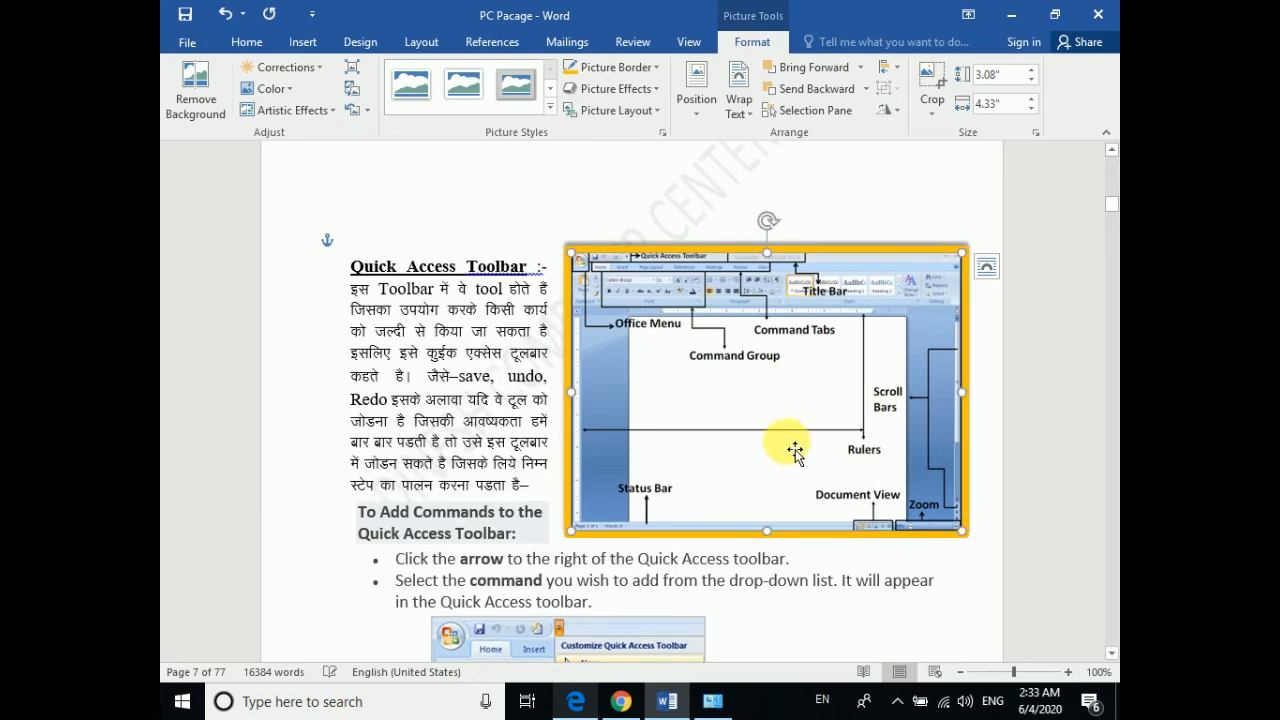
Try the oval, black rounded frame and reflected oval picture styles on the screenshot
{"action": "left_click", "coordinate": [549, 108]}
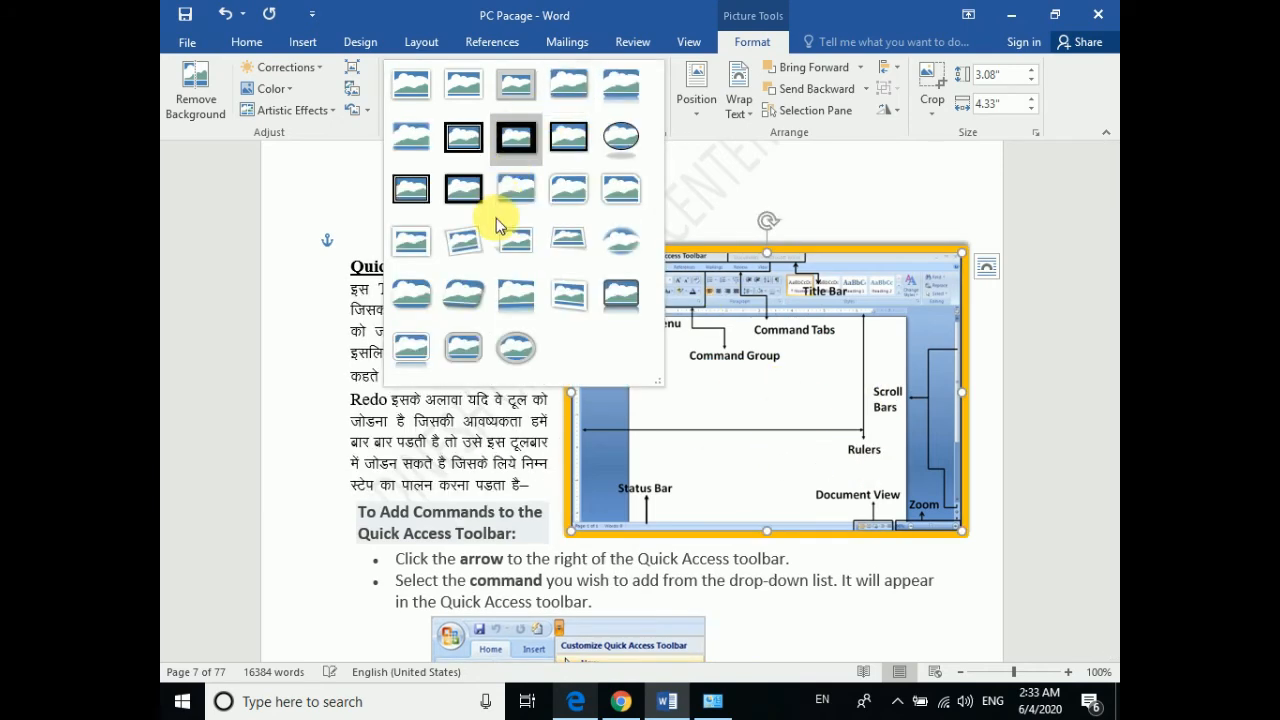
{"action": "left_click", "coordinate": [630, 147]}
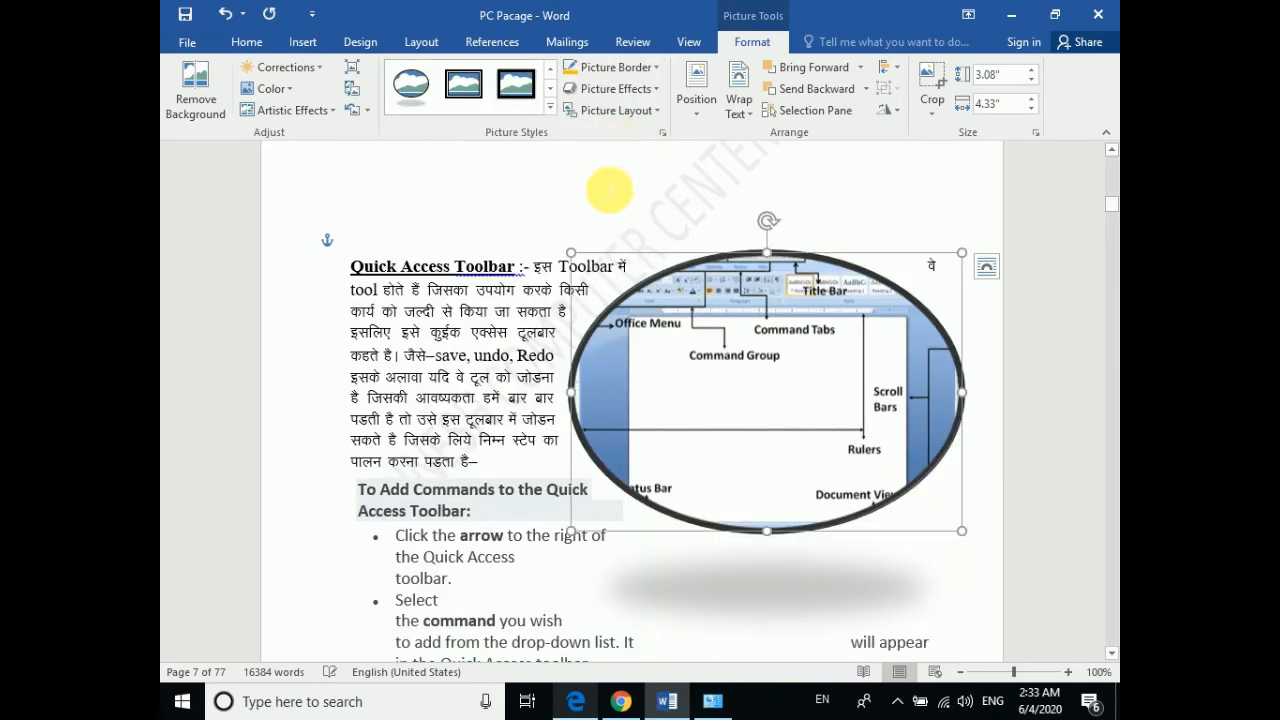
{"action": "left_click", "coordinate": [549, 108]}
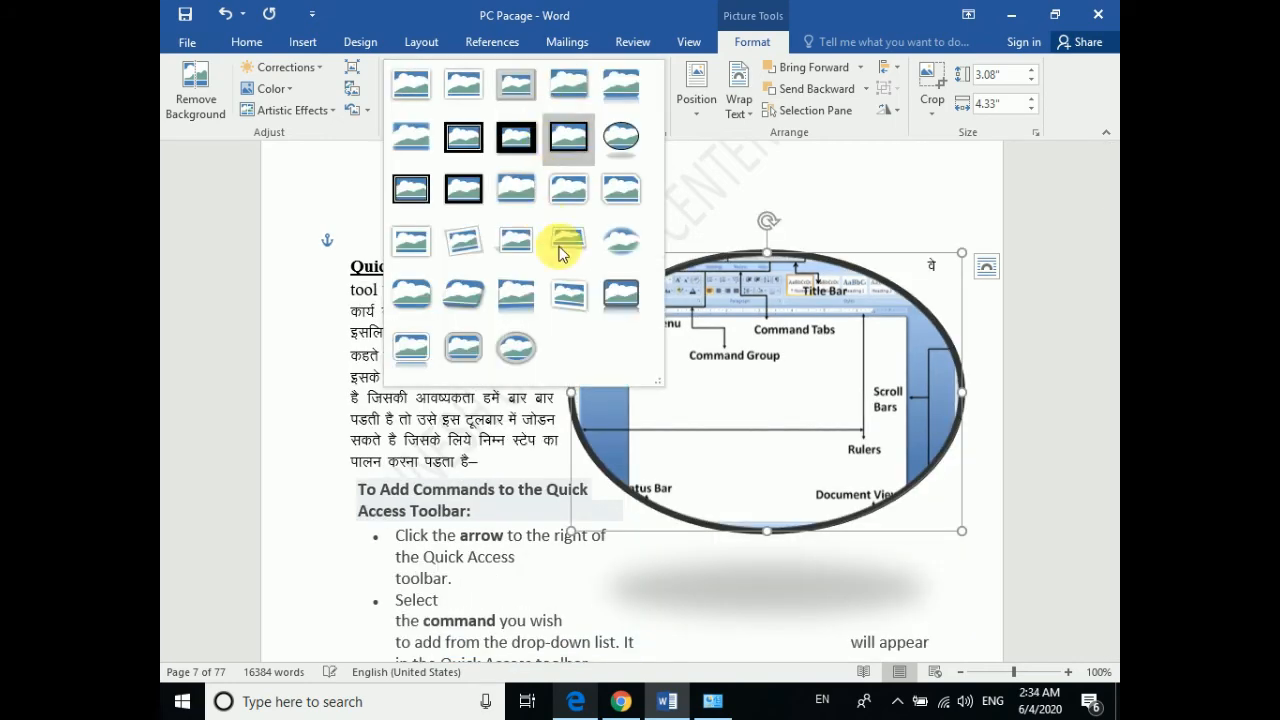
{"action": "left_click", "coordinate": [622, 307]}
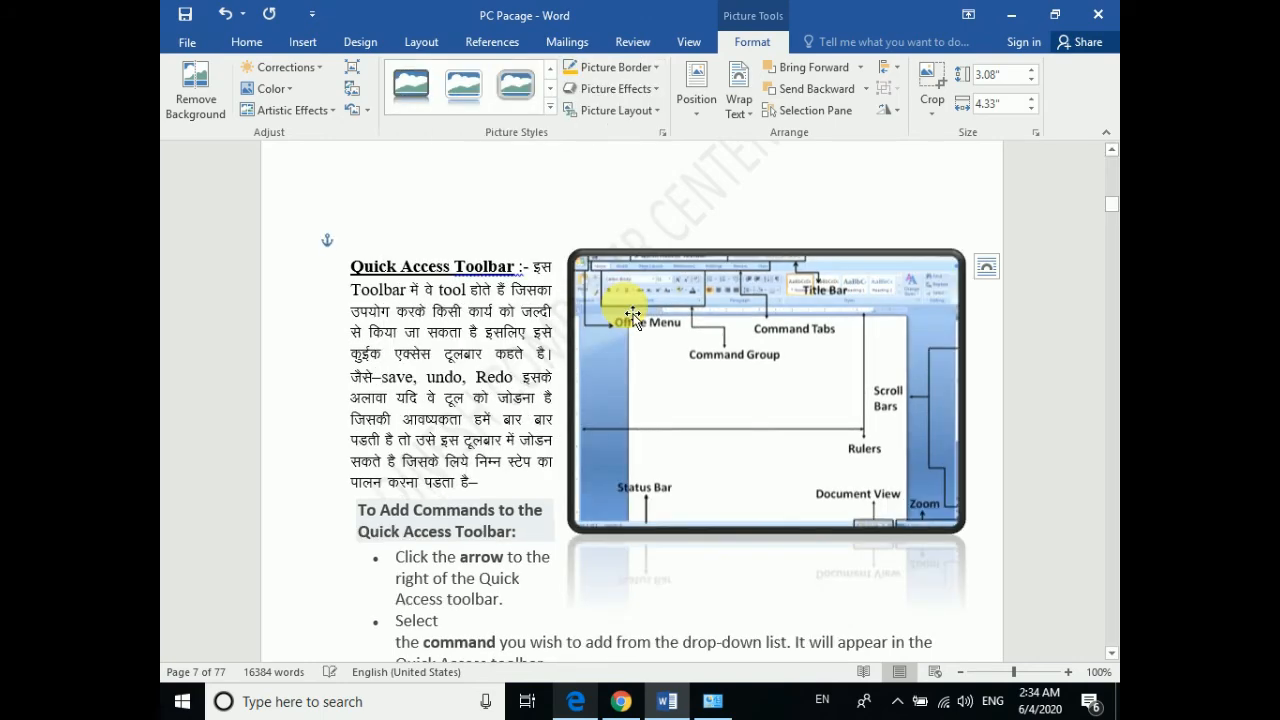
{"action": "left_click", "coordinate": [549, 106]}
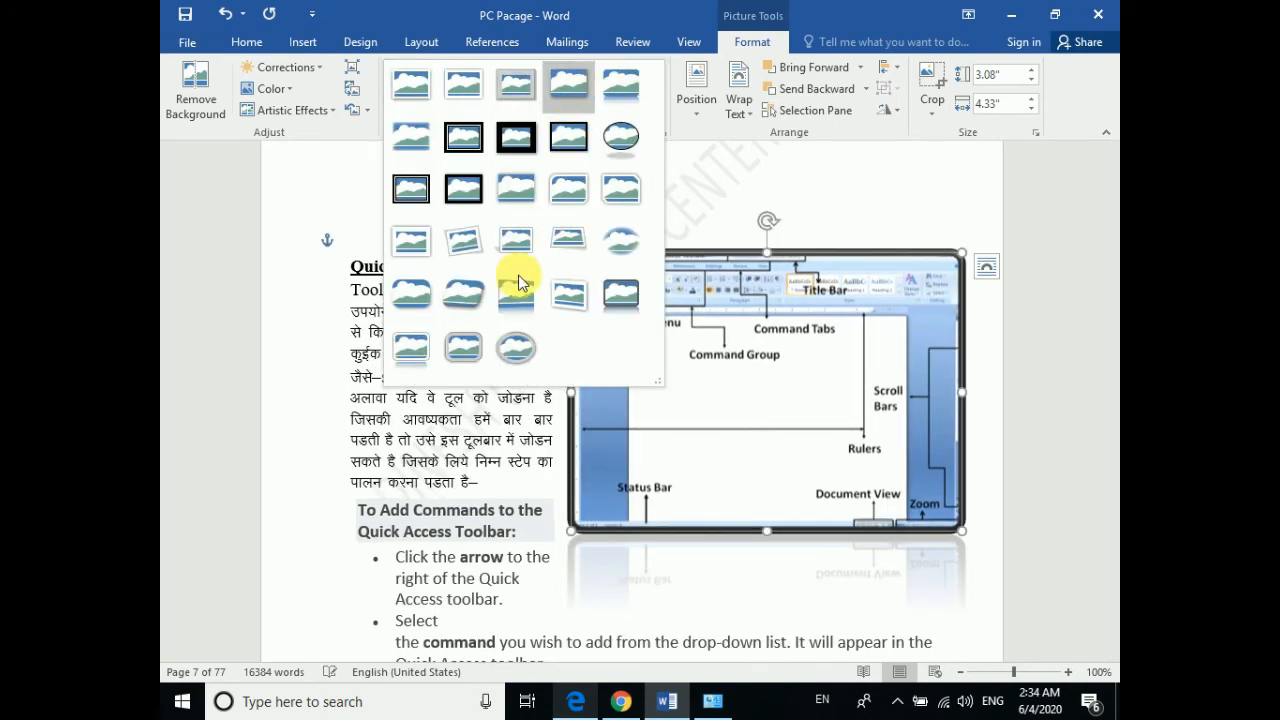
{"action": "left_click", "coordinate": [516, 348]}
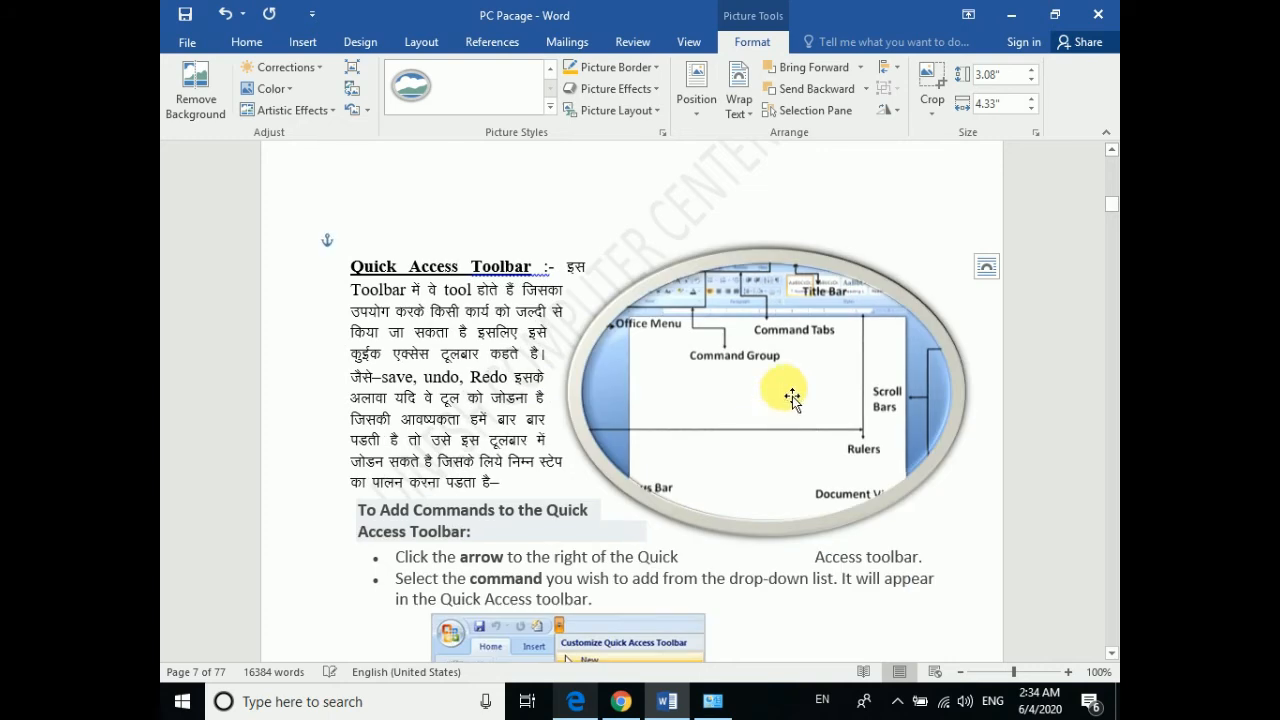
Reselect the picture and apply a plain framed picture style instead
{"action": "left_click", "coordinate": [719, 456]}
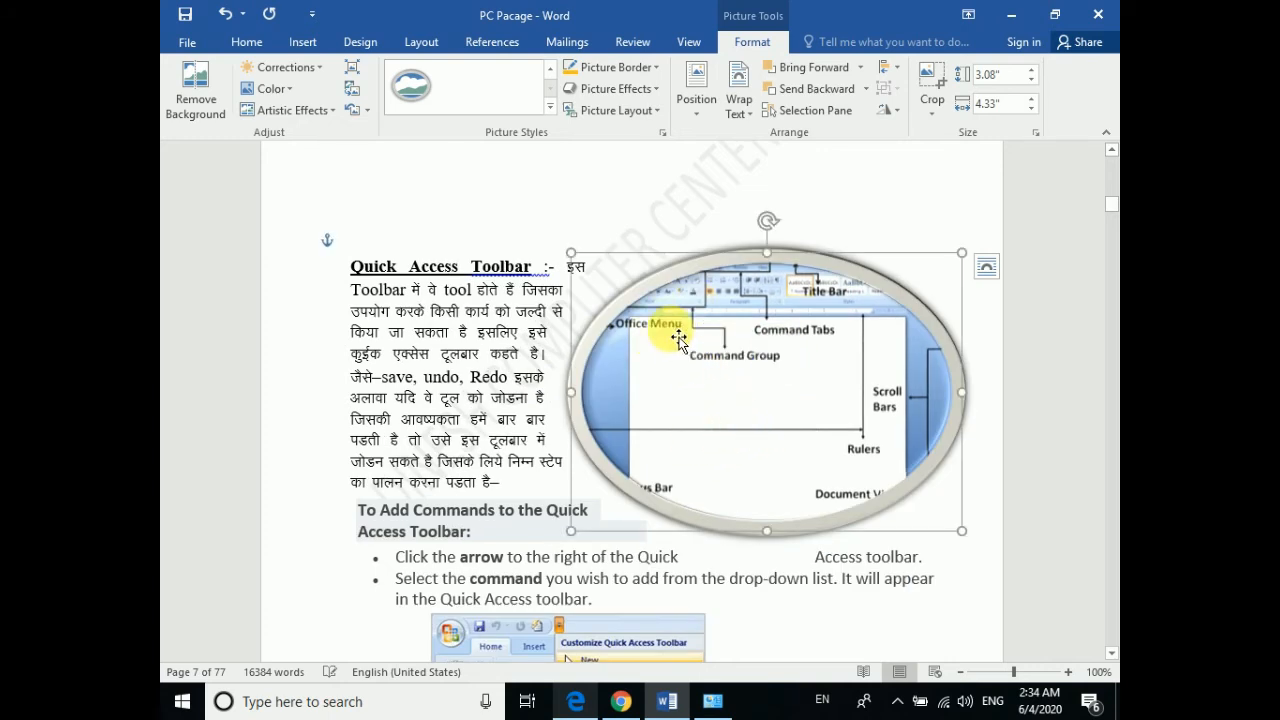
{"action": "left_click", "coordinate": [549, 106]}
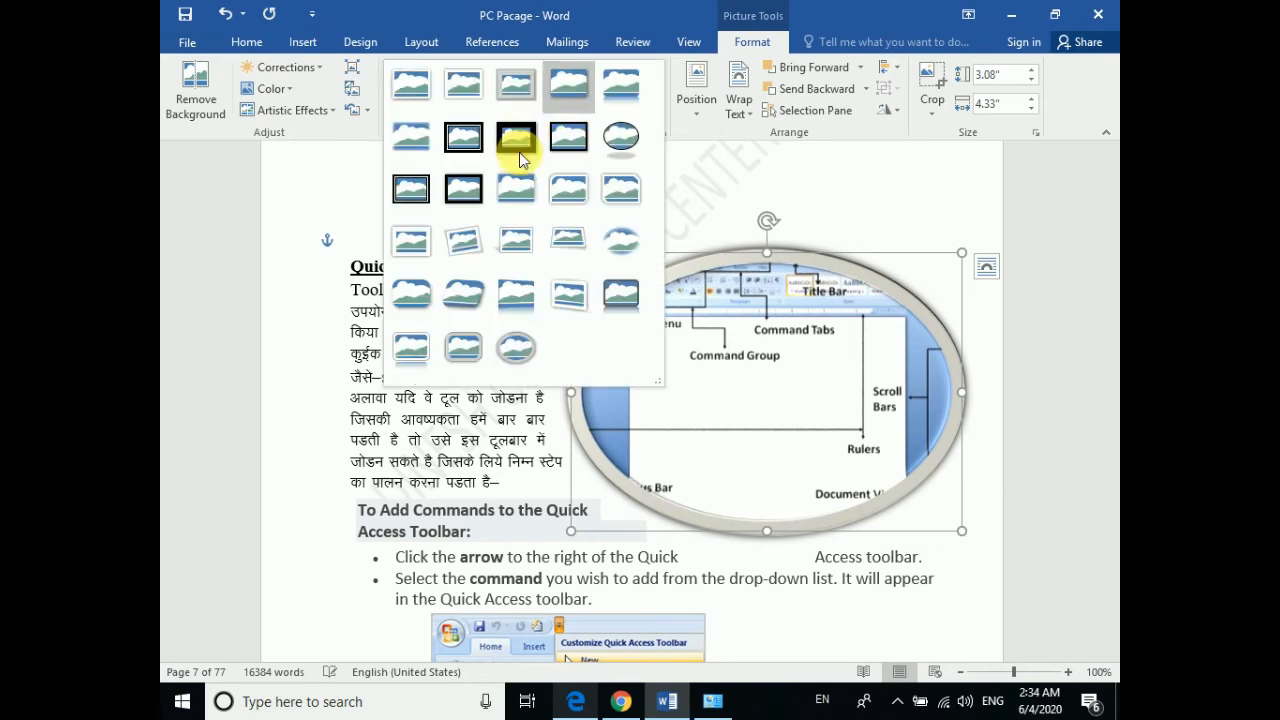
{"action": "left_click", "coordinate": [518, 250]}
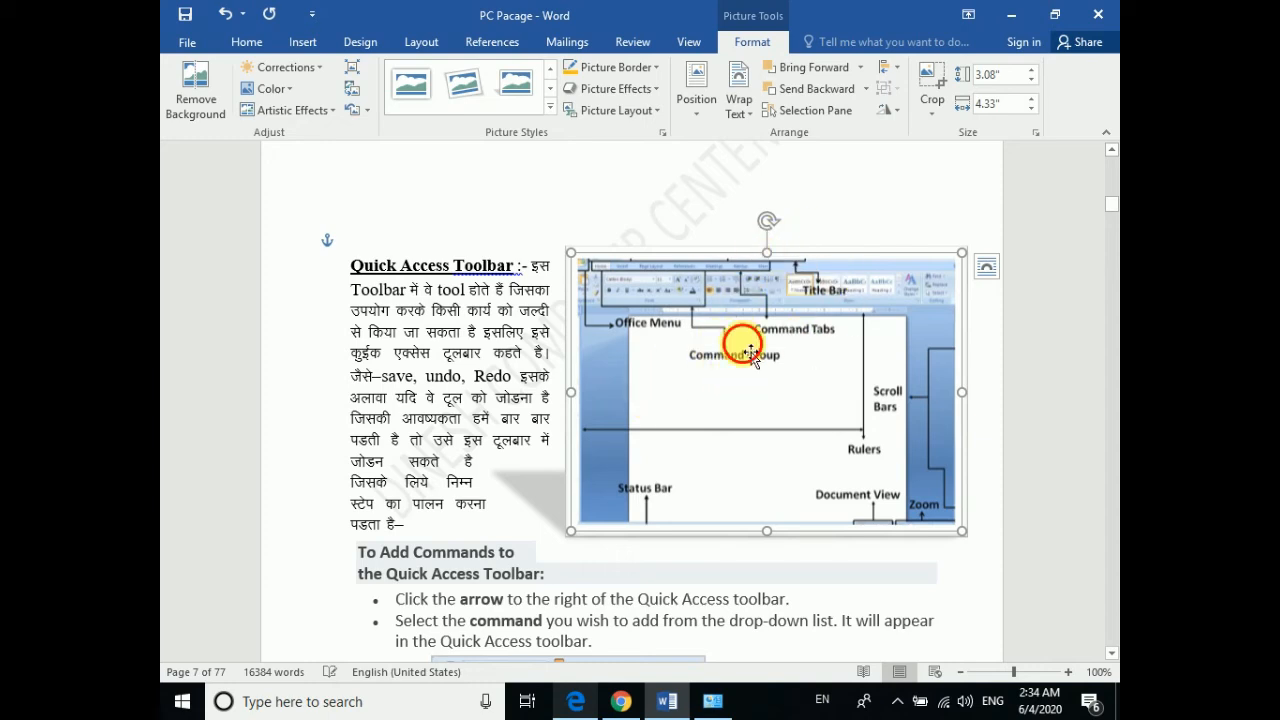
{"action": "left_click", "coordinate": [315, 47]}
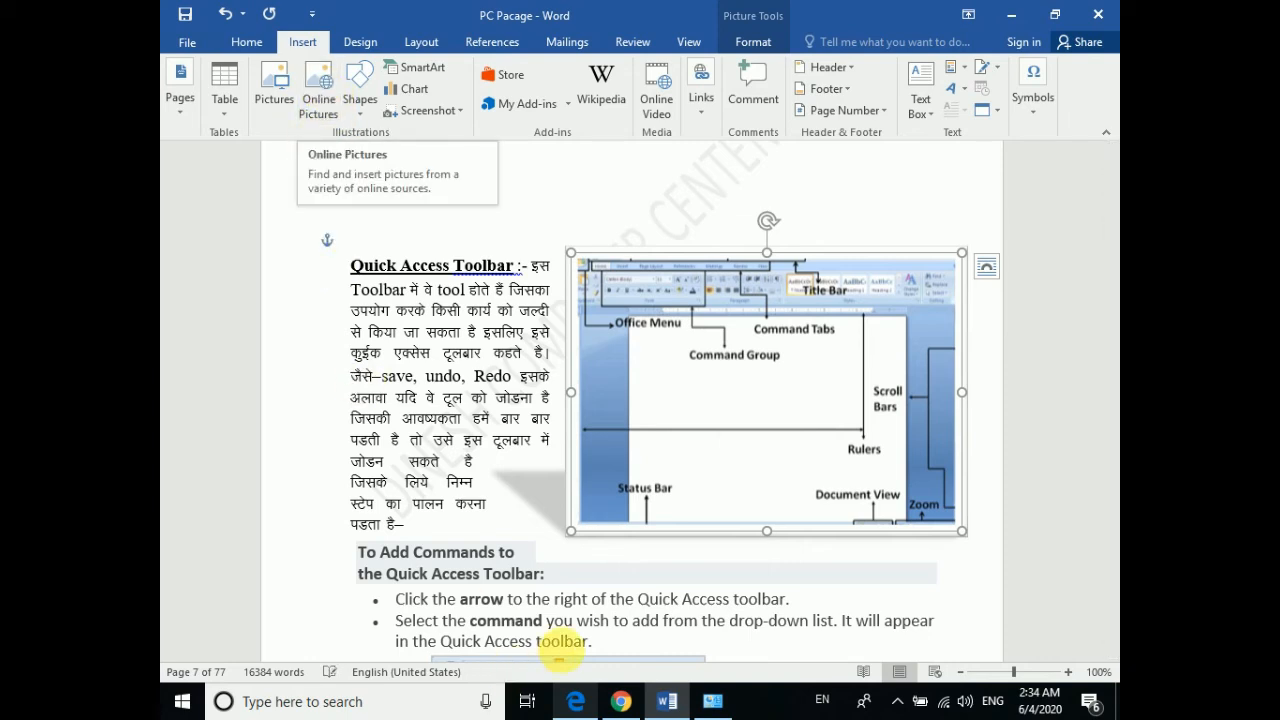
Check the source image in Chrome, then open Word's Online Pictures search
{"action": "left_click", "coordinate": [621, 701]}
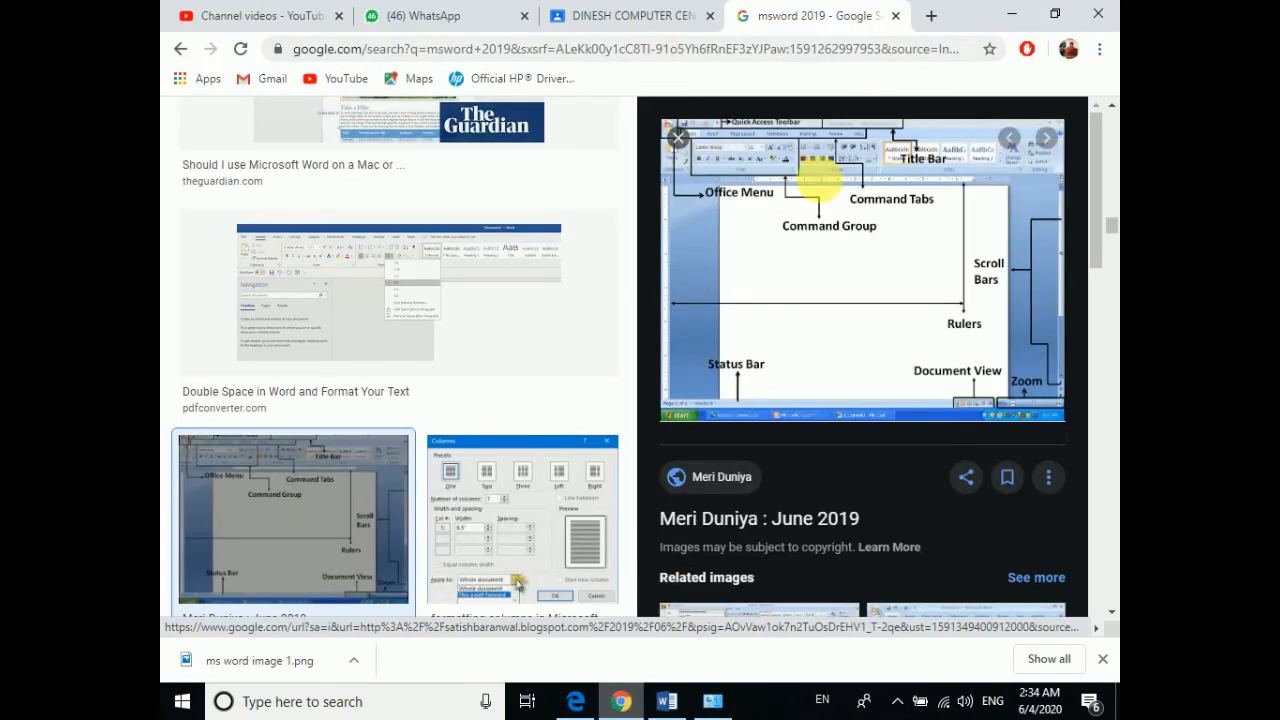
{"action": "left_click", "coordinate": [630, 708]}
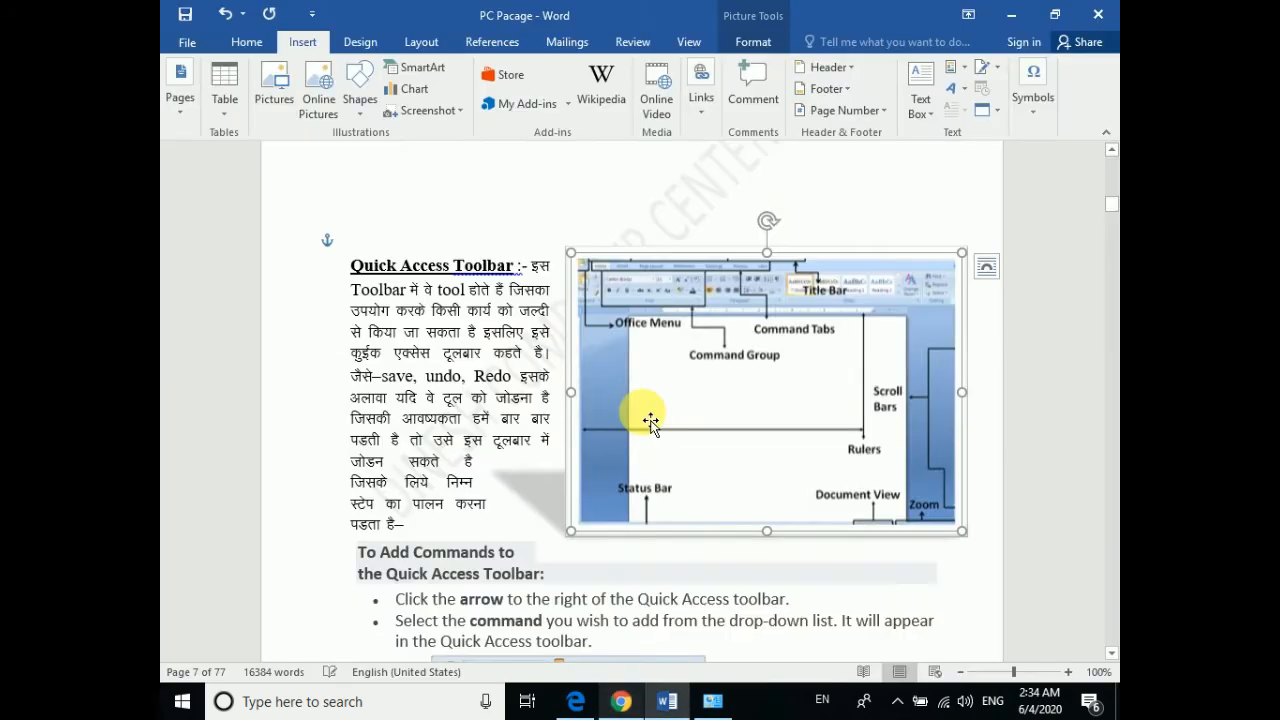
{"action": "left_click", "coordinate": [621, 701]}
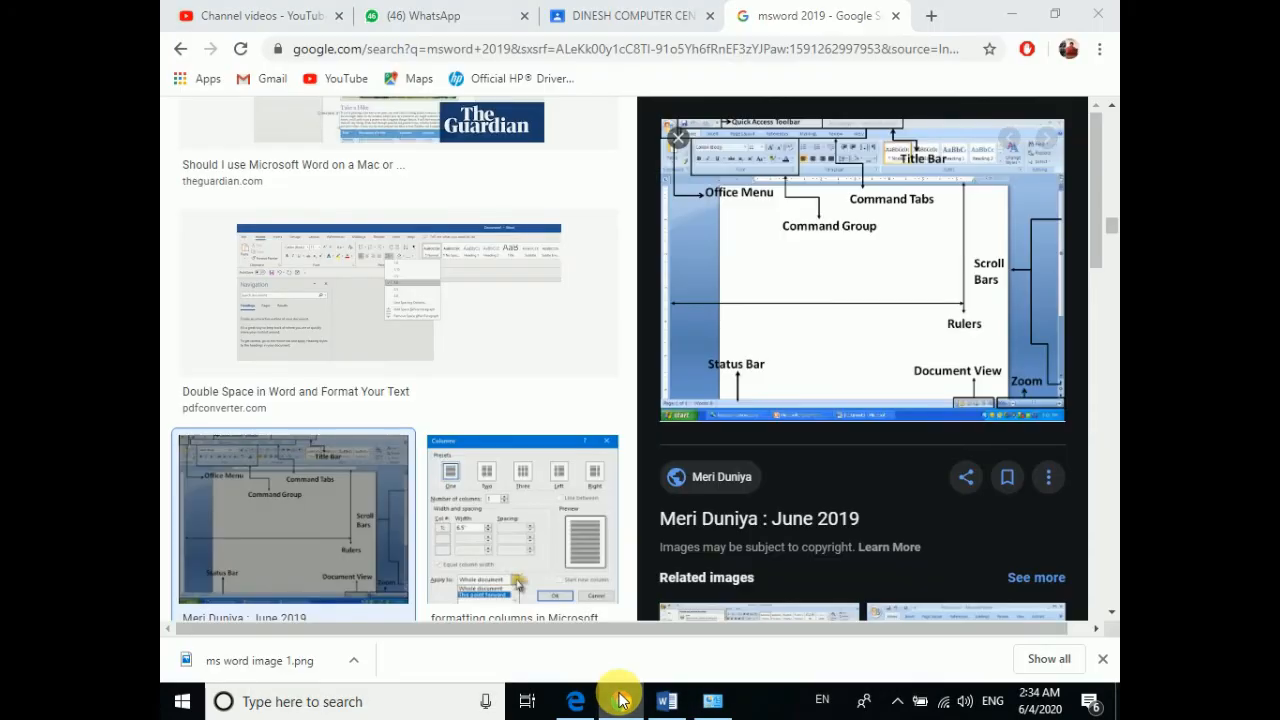
{"action": "left_click", "coordinate": [621, 701]}
{"action": "left_click", "coordinate": [318, 95]}
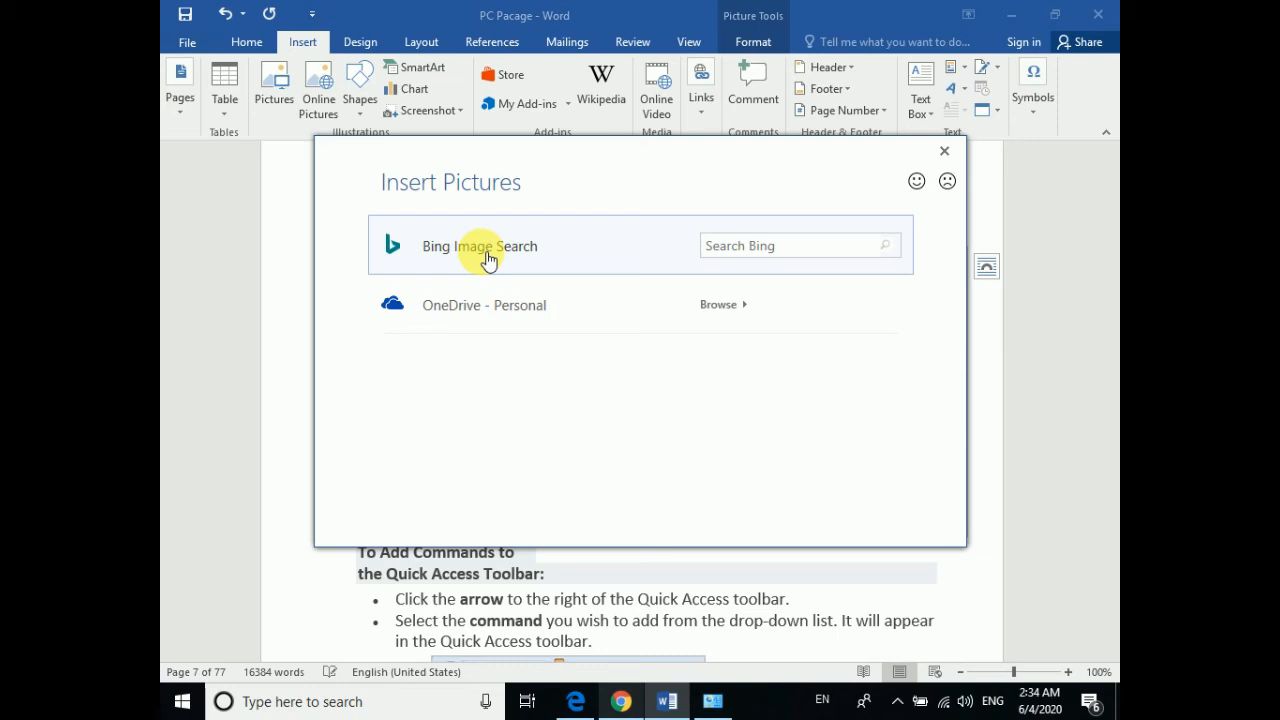
Search Bing for 'Word 2016' images and insert the Manage Styles screenshot result
{"action": "left_click", "coordinate": [748, 258]}
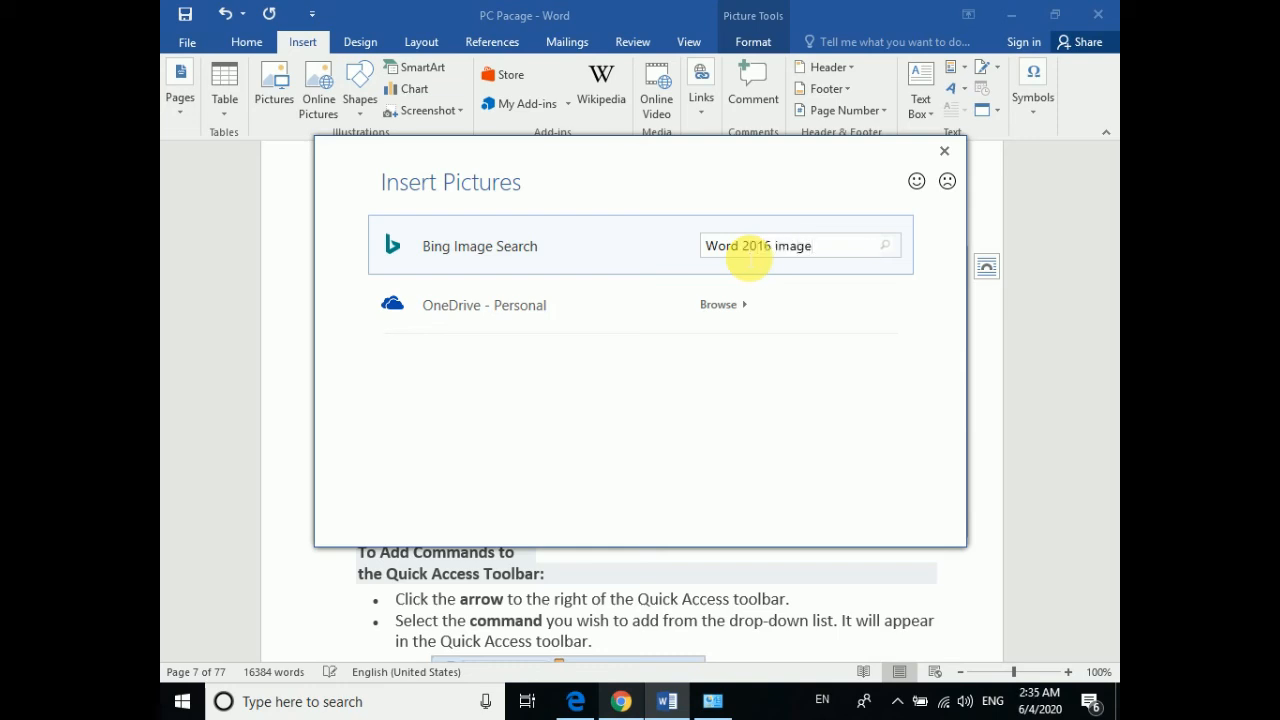
{"action": "key", "text": "Return"}
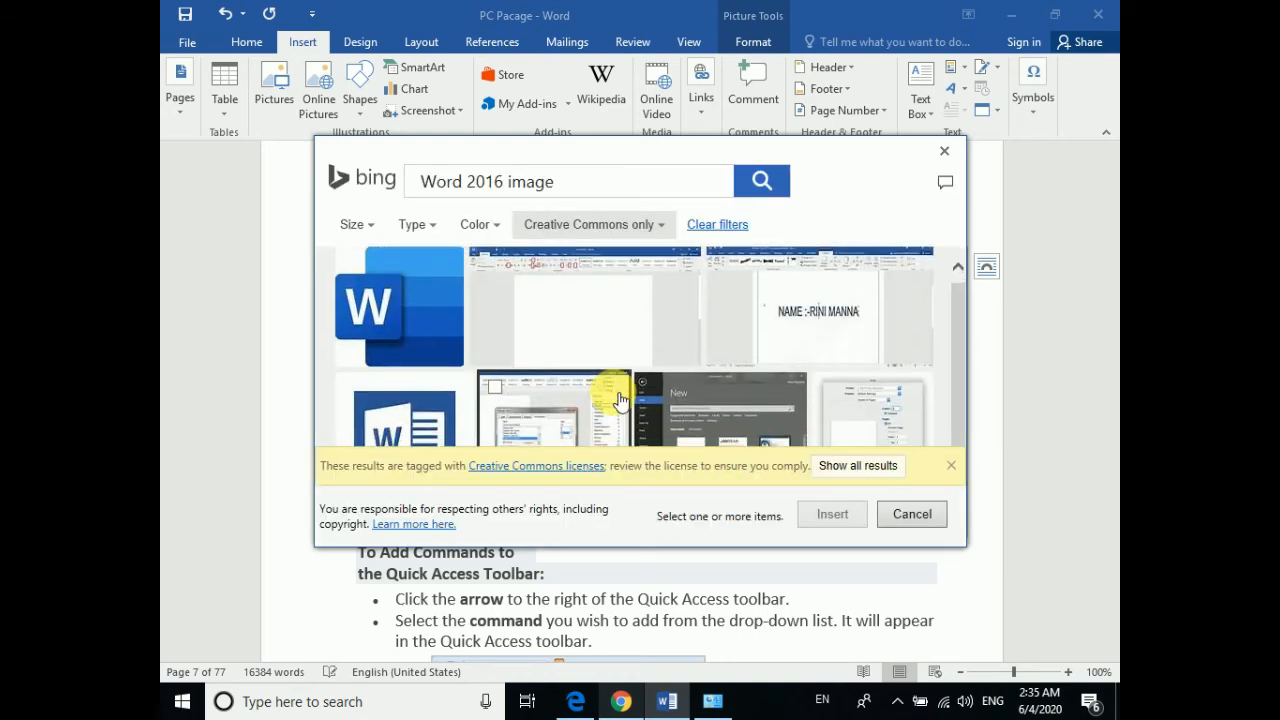
{"action": "scroll", "coordinate": [620, 400], "scroll_direction": "down", "scroll_amount": 3}
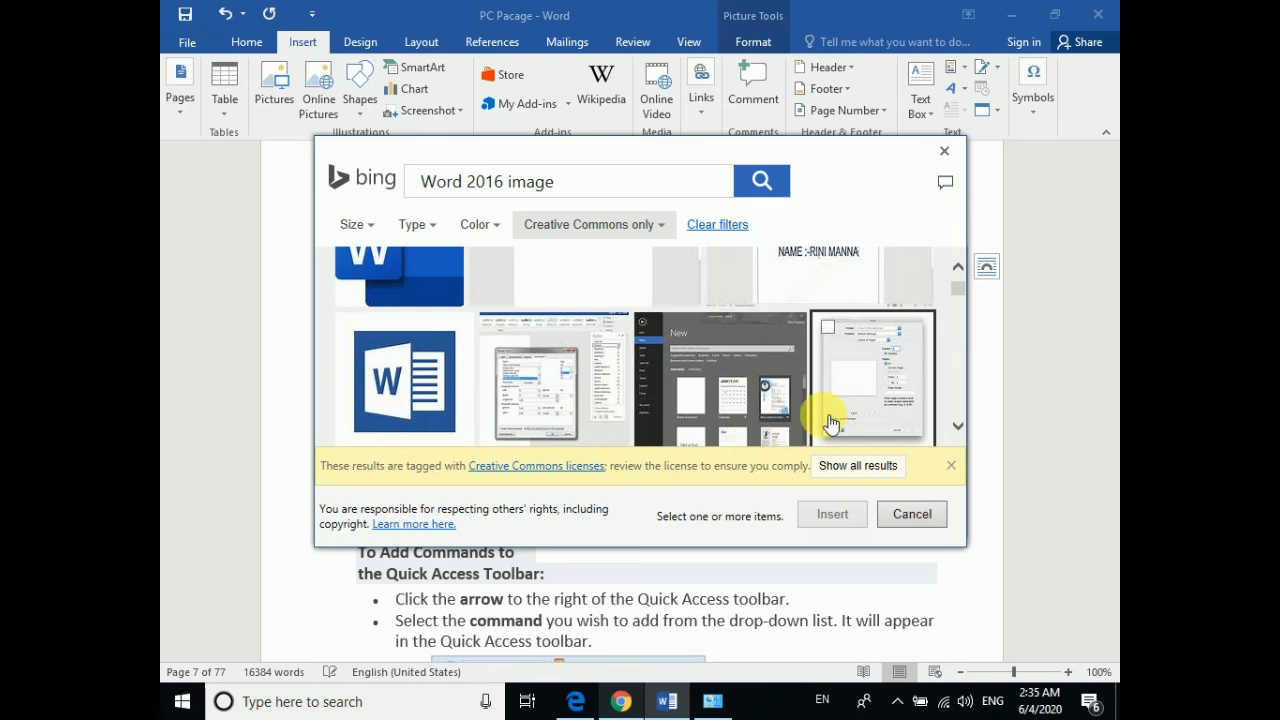
{"action": "left_click", "coordinate": [570, 390]}
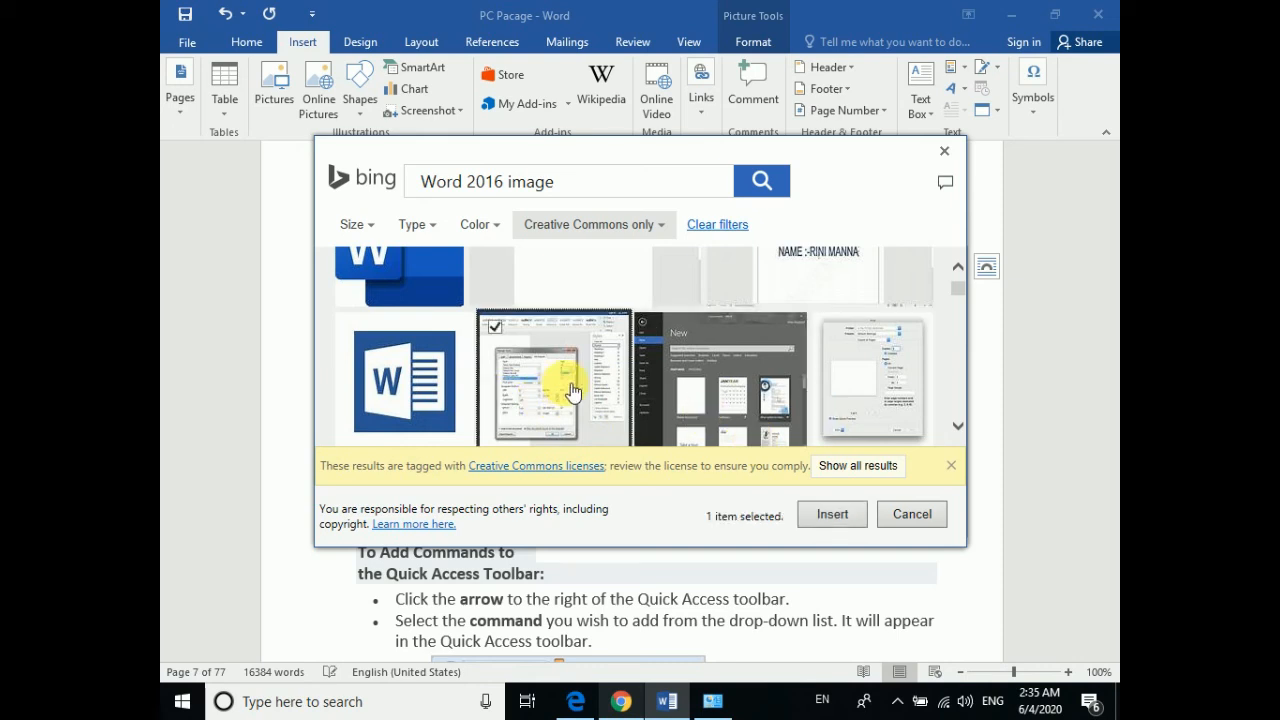
{"action": "left_click", "coordinate": [831, 514]}
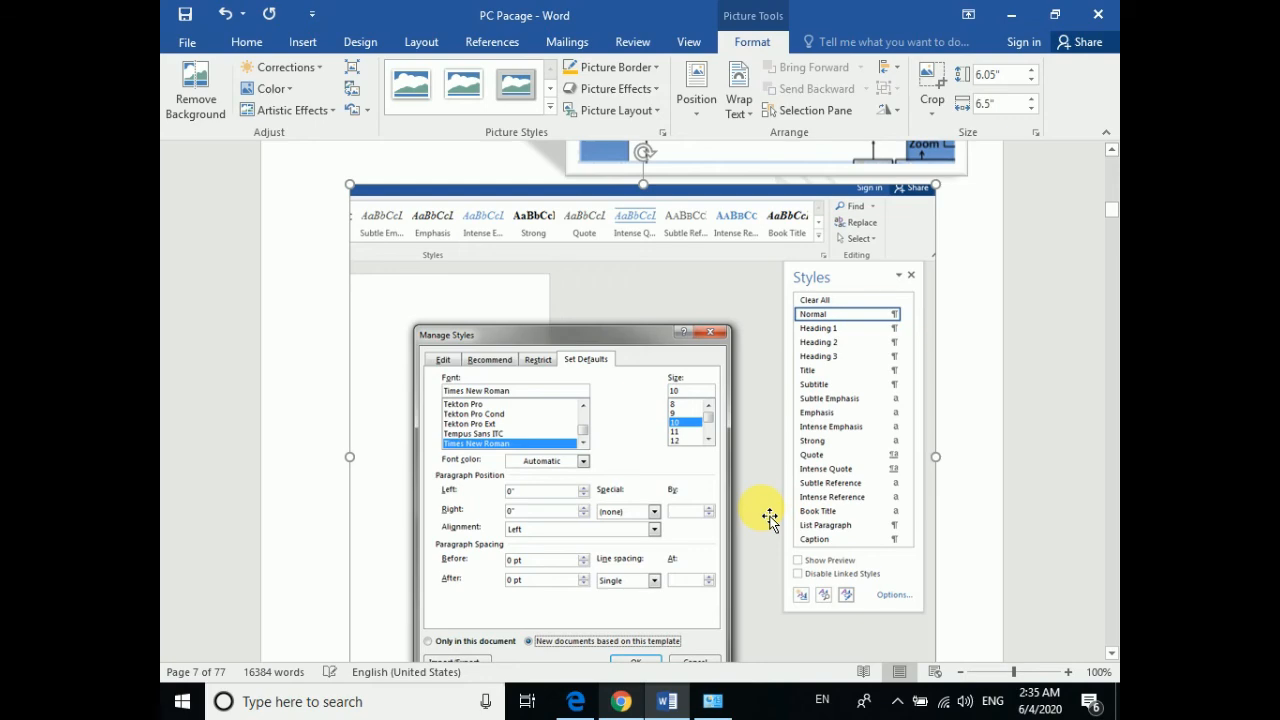
{"action": "scroll", "coordinate": [770, 518], "scroll_direction": "up", "scroll_amount": 10}
{"action": "left_click", "coordinate": [303, 42]}
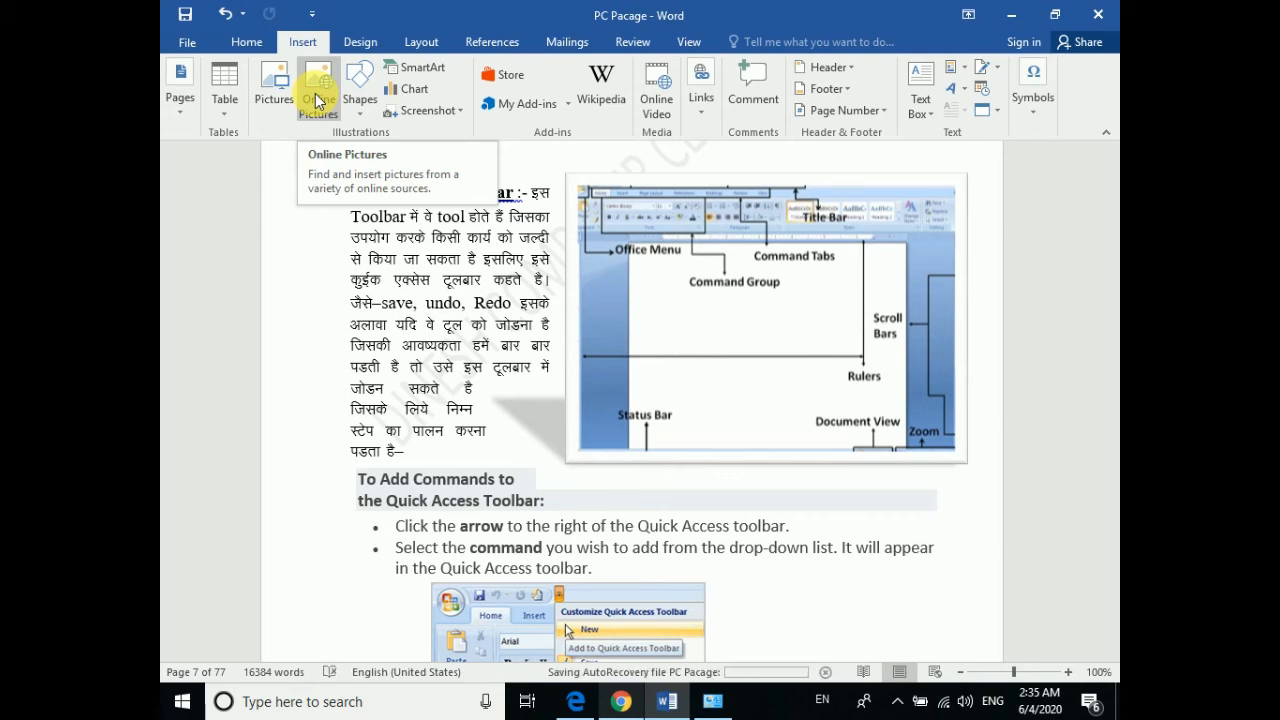
Draw a Smiley Face from Basic Shapes beside the Quick Access Toolbar screenshot
{"action": "left_click", "coordinate": [366, 121]}
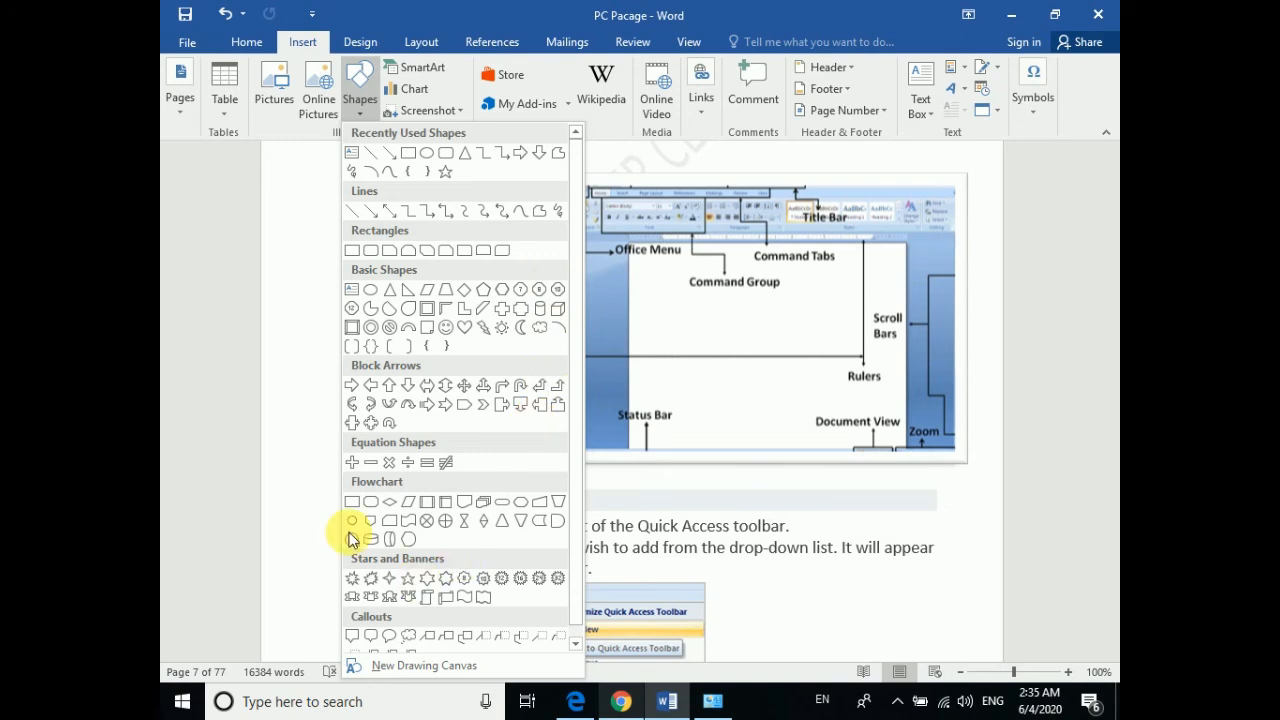
{"action": "left_click", "coordinate": [446, 328]}
{"action": "scroll", "coordinate": [771, 491], "scroll_direction": "down", "scroll_amount": 3}
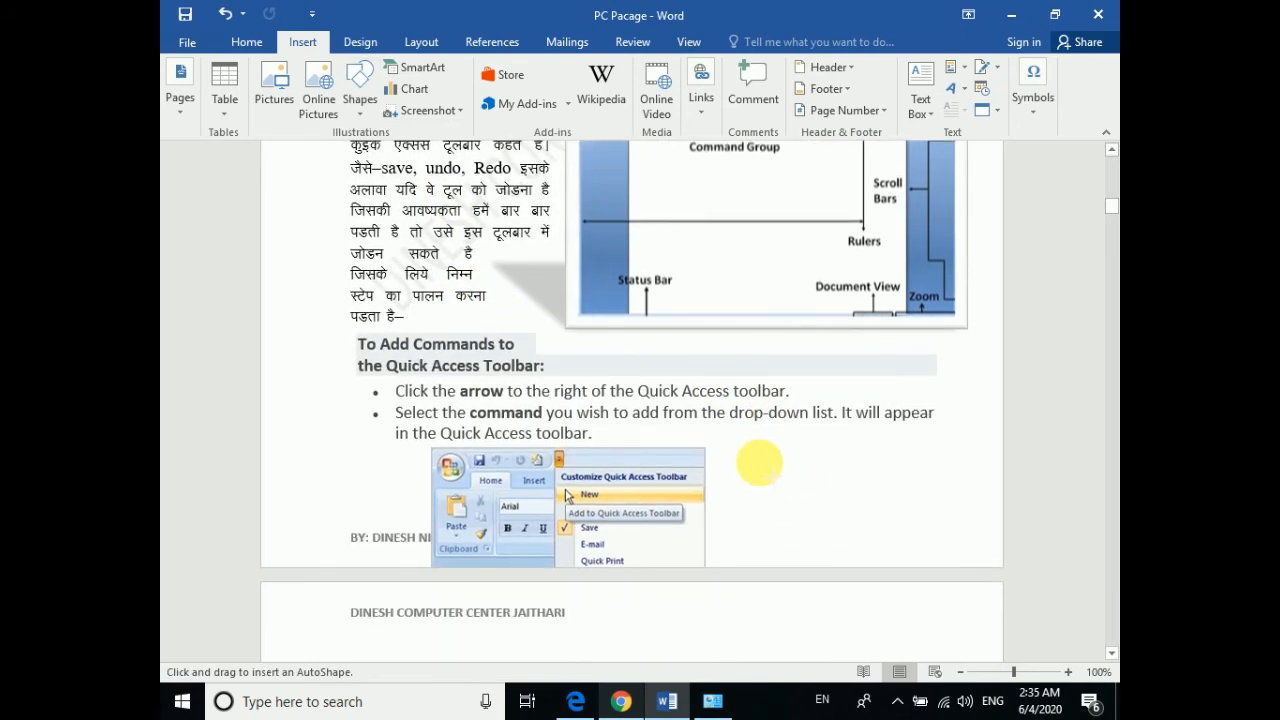
{"action": "left_click_drag", "start_coordinate": [757, 457], "coordinate": [849, 570]}
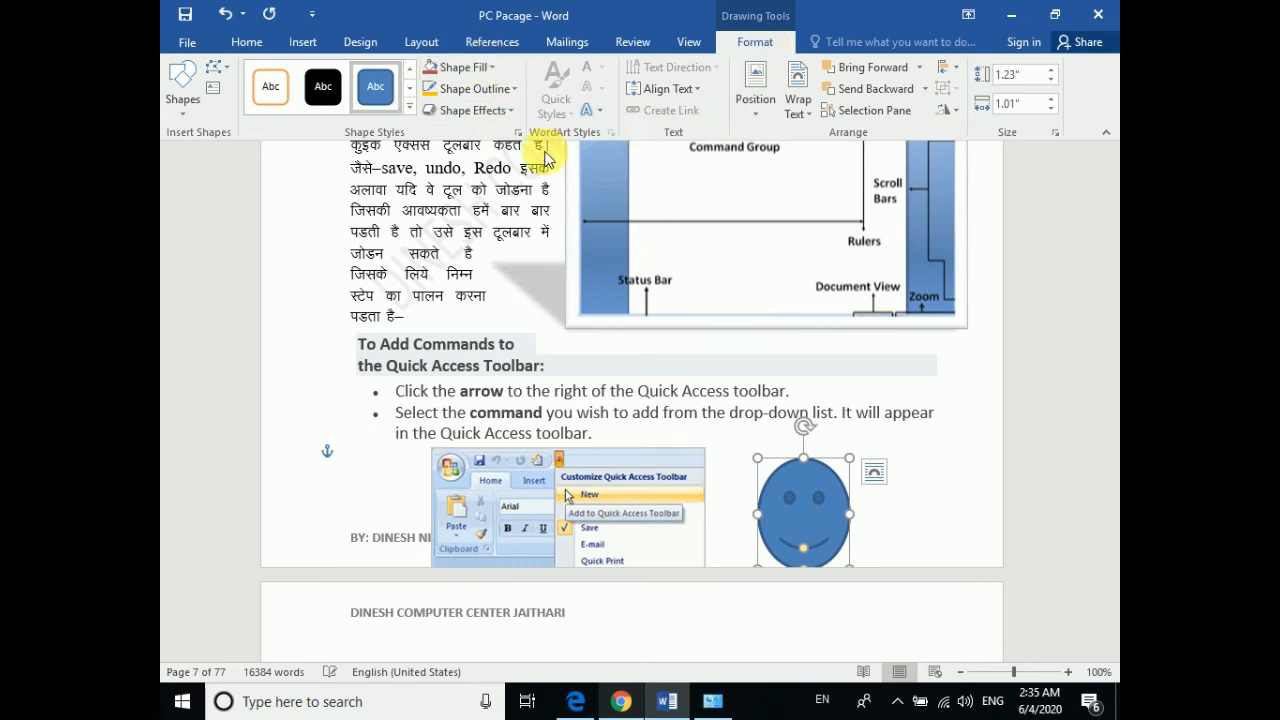
Give the smiley the red-outline shape style and standard red fill, then nudge it up-right
{"action": "left_click", "coordinate": [408, 112]}
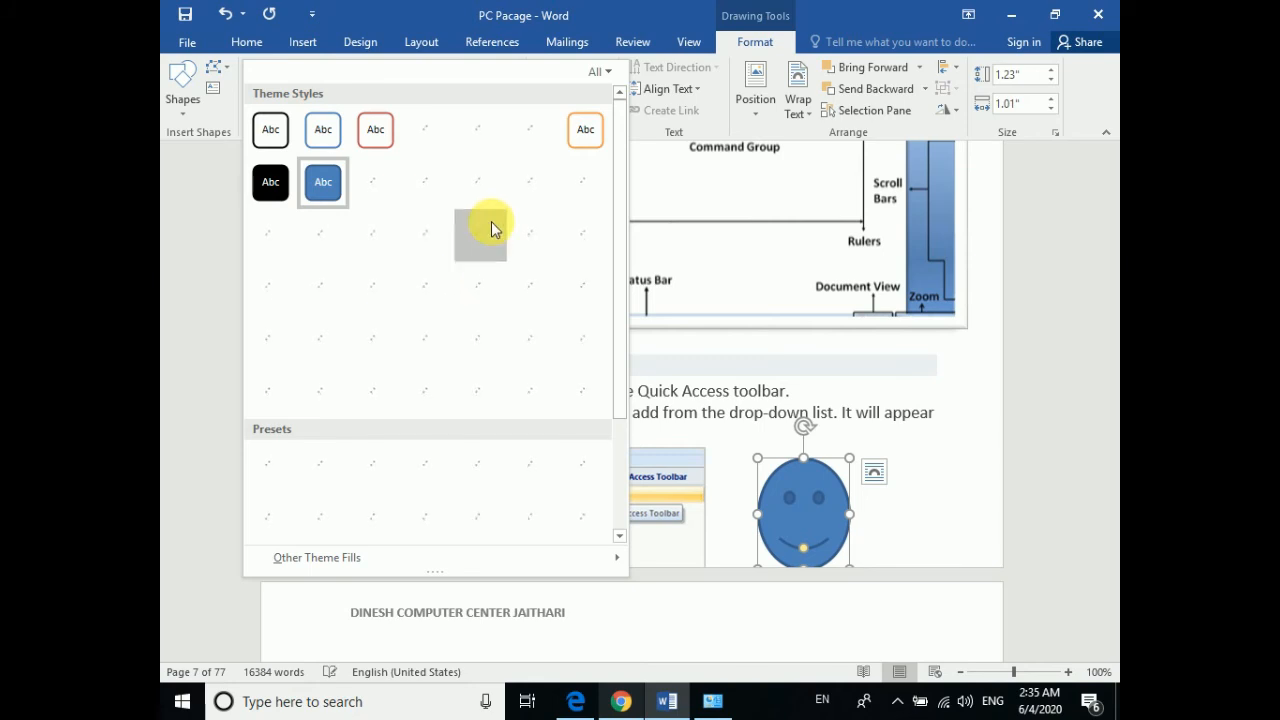
{"action": "left_click", "coordinate": [369, 141]}
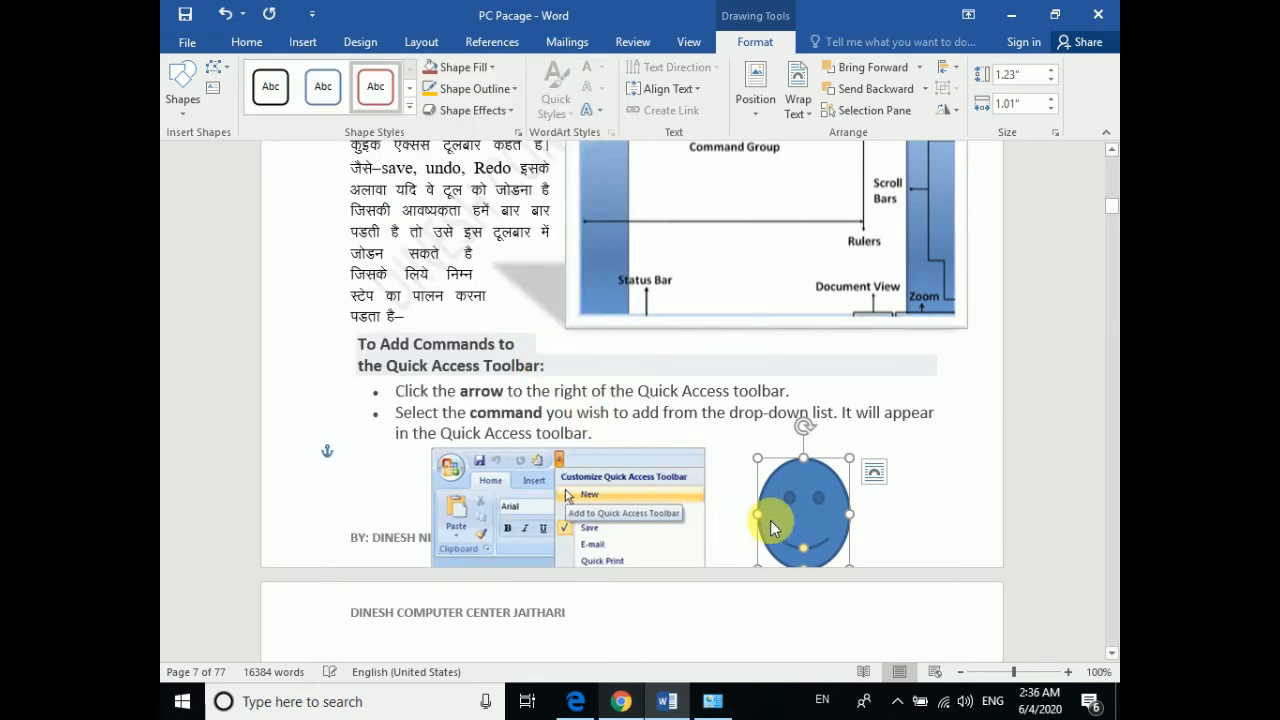
{"action": "left_click", "coordinate": [490, 67]}
{"action": "left_click", "coordinate": [445, 210]}
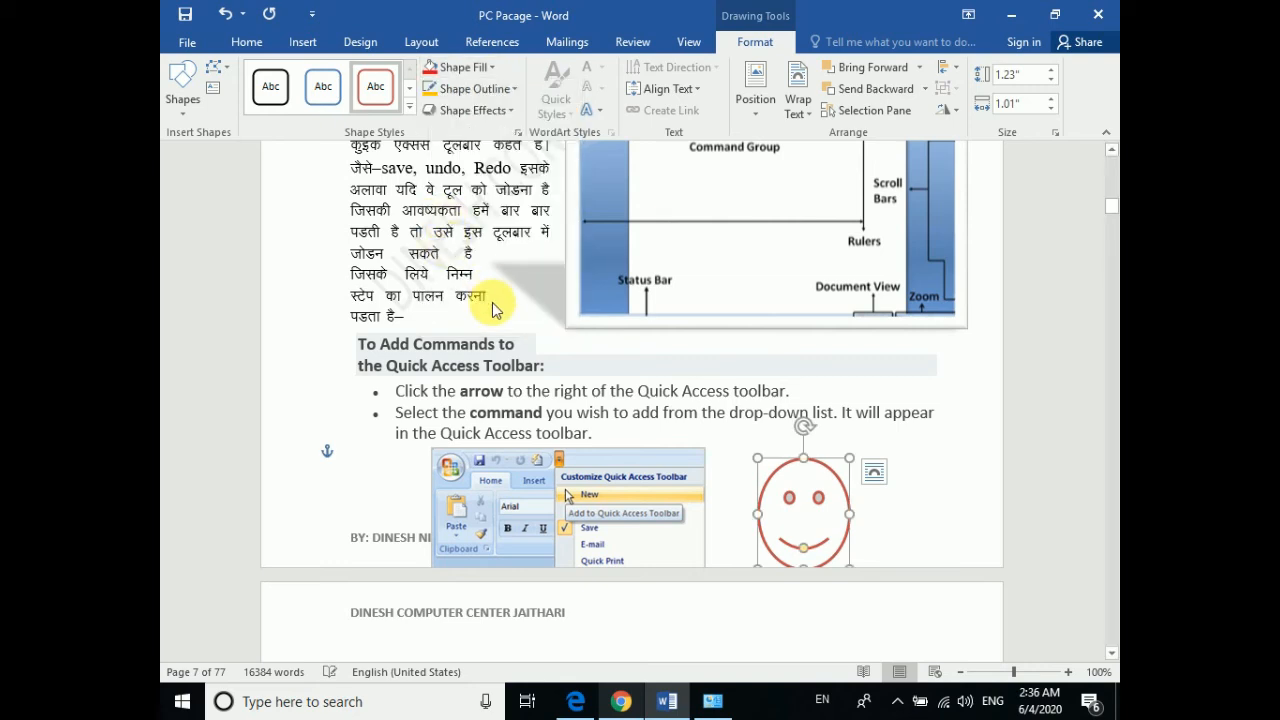
{"action": "left_click", "coordinate": [480, 88]}
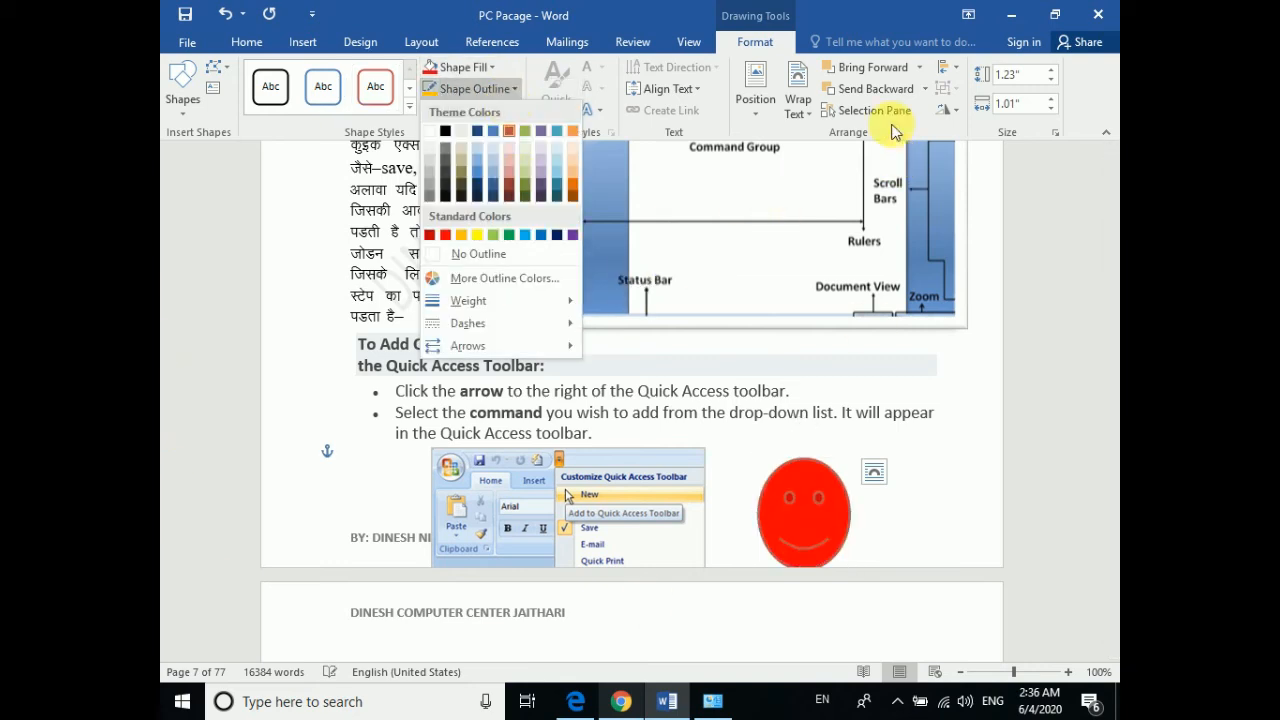
{"action": "left_click", "coordinate": [770, 45]}
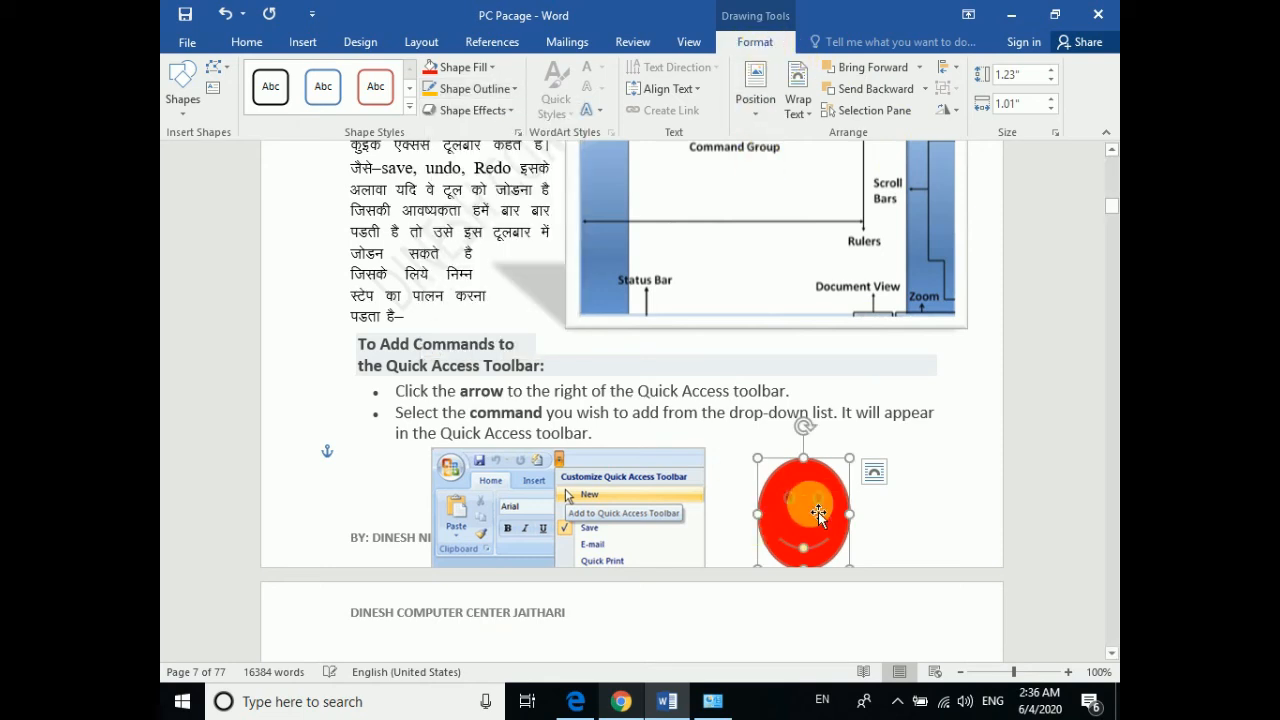
{"action": "left_click_drag", "start_coordinate": [818, 512], "coordinate": [778, 434]}
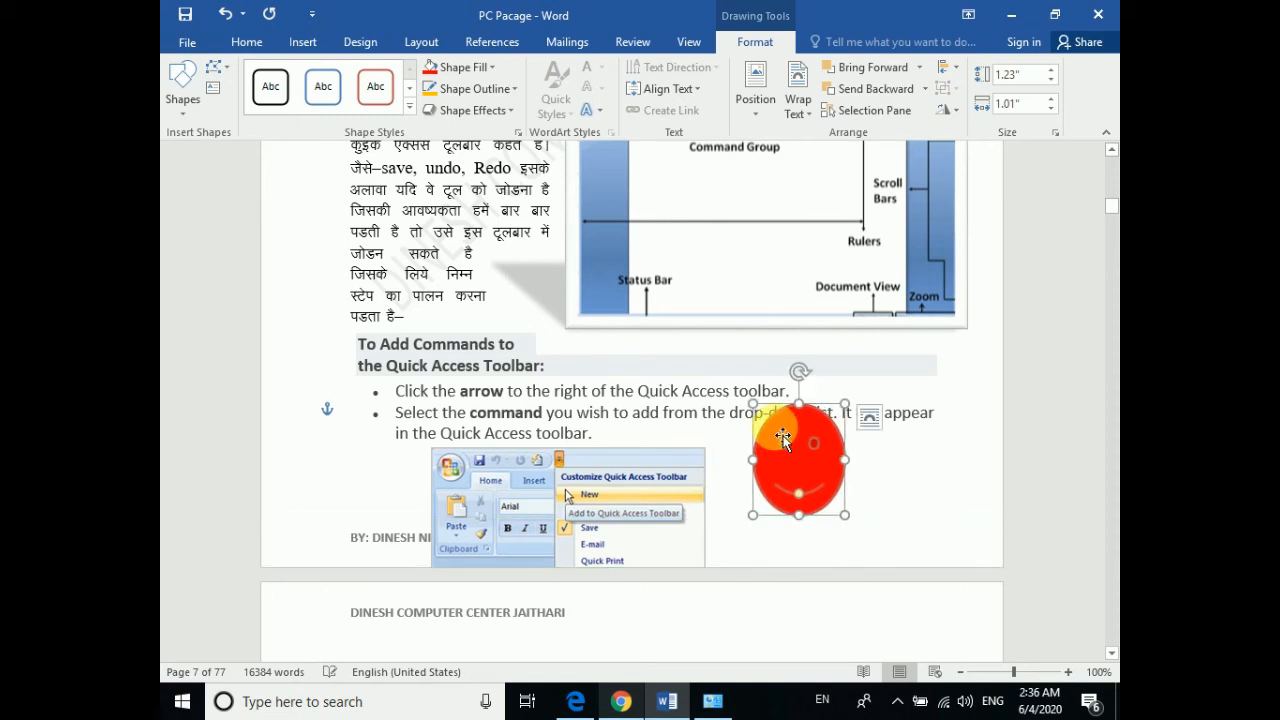
{"action": "left_click", "coordinate": [302, 44]}
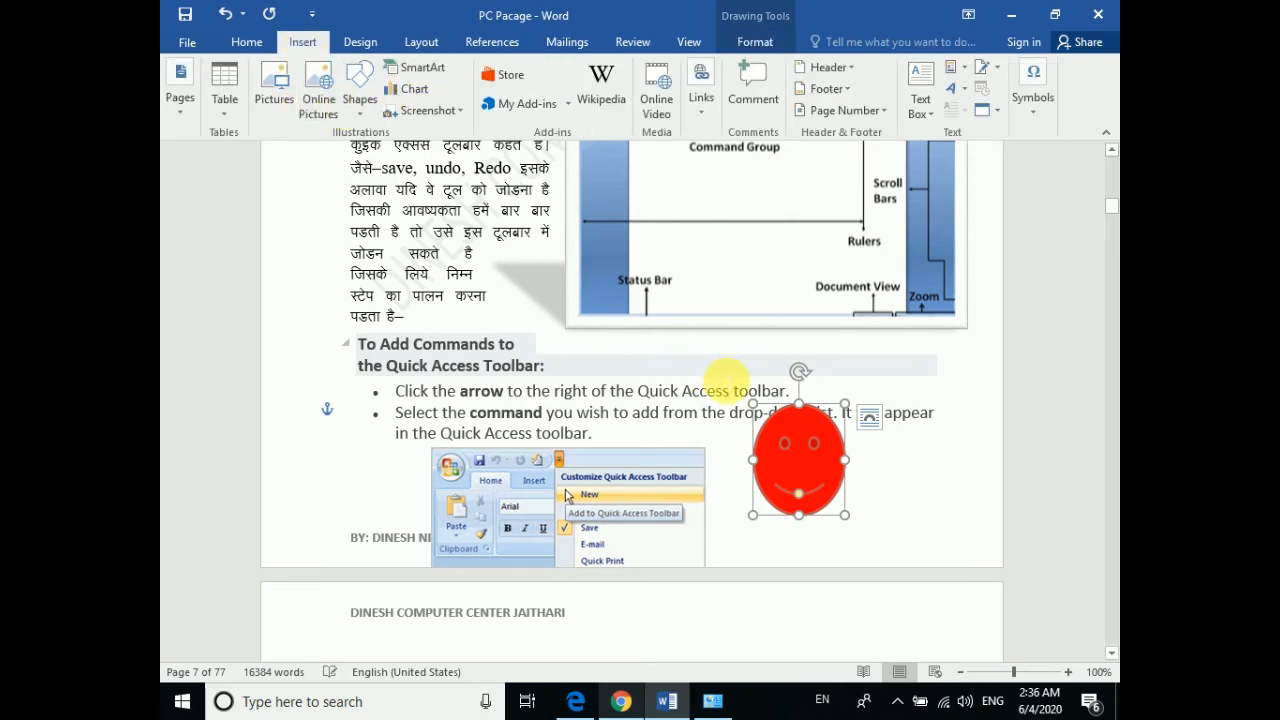
Delete the smiley and open SmartArt at the empty line above 'Tab :-'
{"action": "key", "text": "Delete"}
{"action": "scroll", "coordinate": [710, 530], "scroll_direction": "down", "scroll_amount": 8}
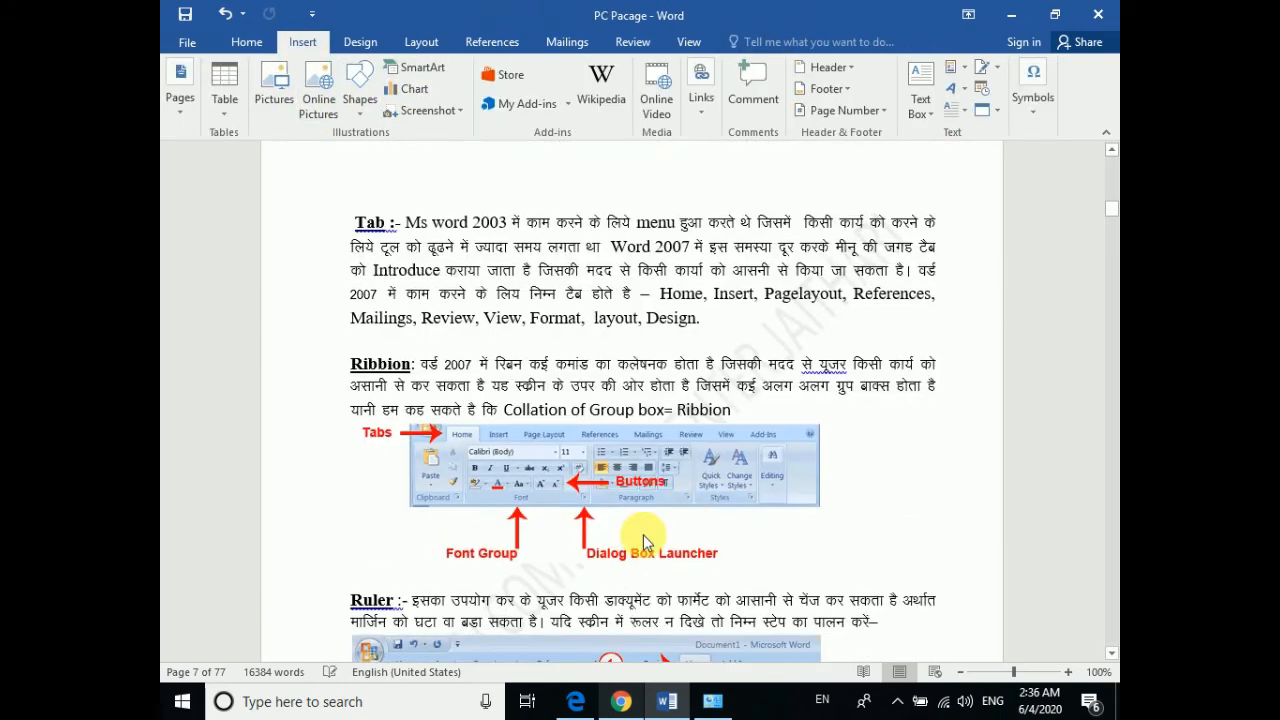
{"action": "scroll", "coordinate": [560, 450], "scroll_direction": "up", "scroll_amount": 2}
{"action": "left_click", "coordinate": [400, 240]}
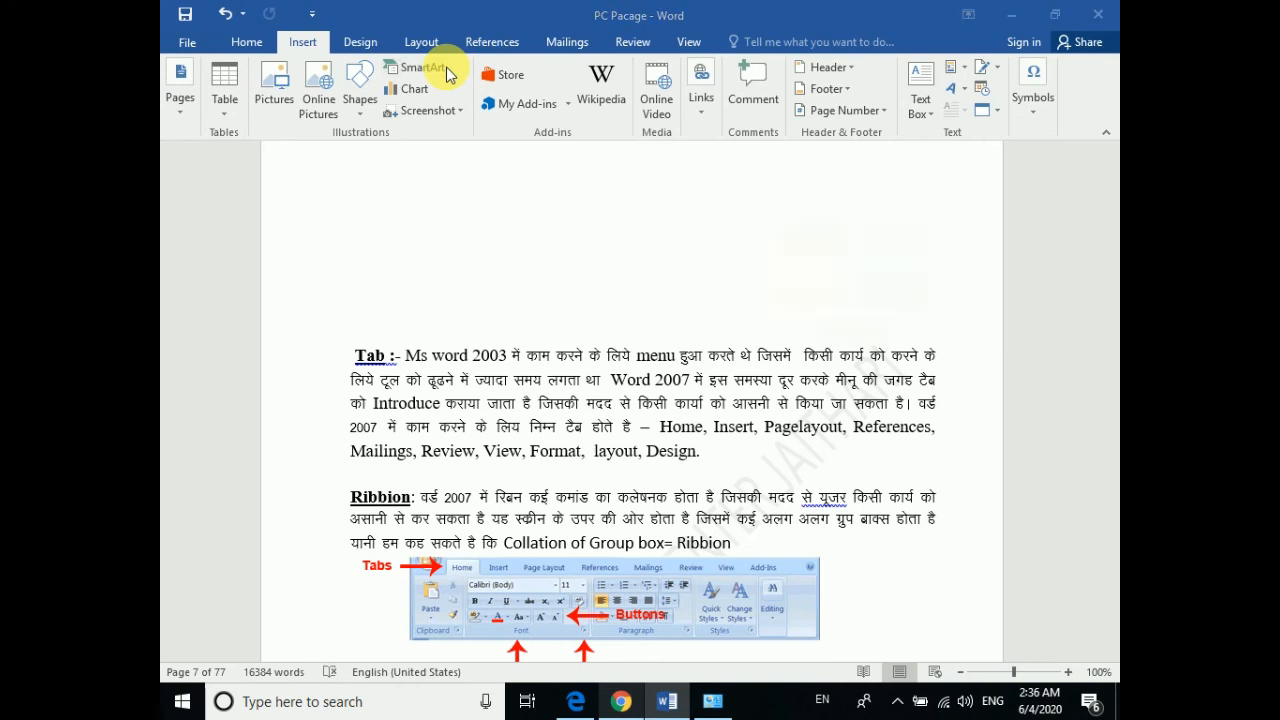
{"action": "left_click", "coordinate": [420, 68]}
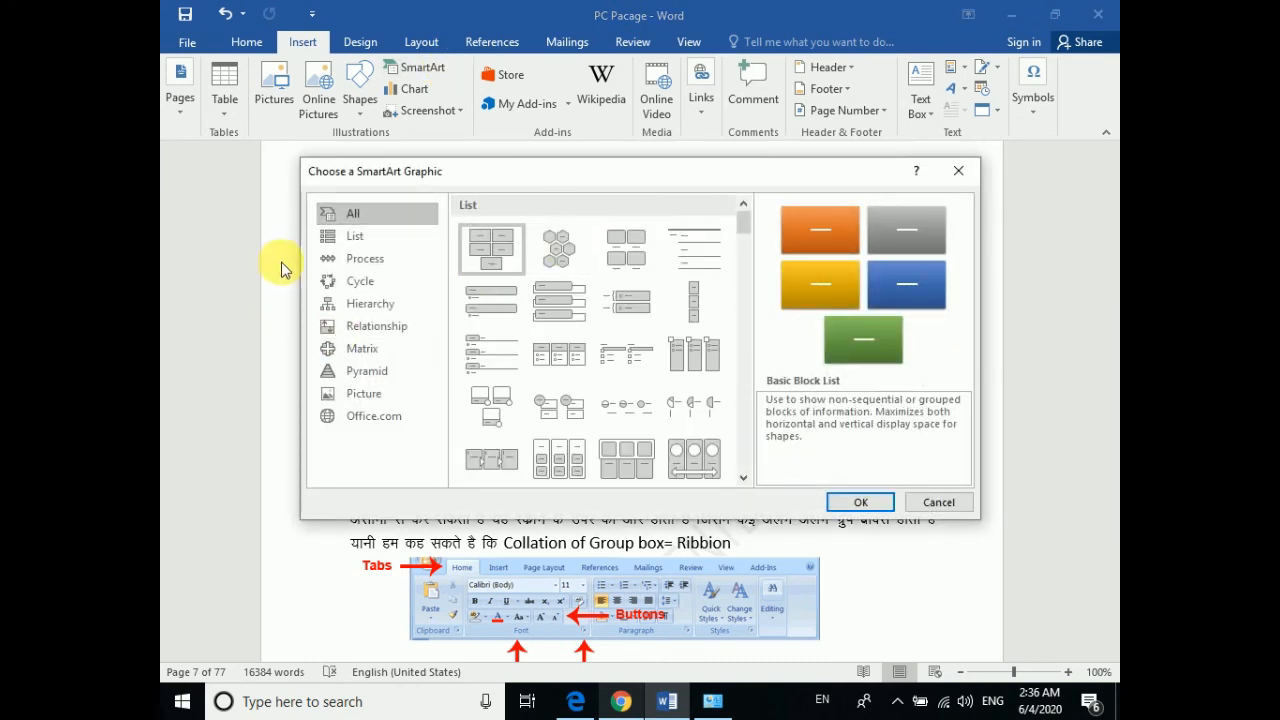
Browse List, Process and Cycle layouts, then insert the basic Hierarchy SmartArt chart
{"action": "left_click", "coordinate": [367, 240]}
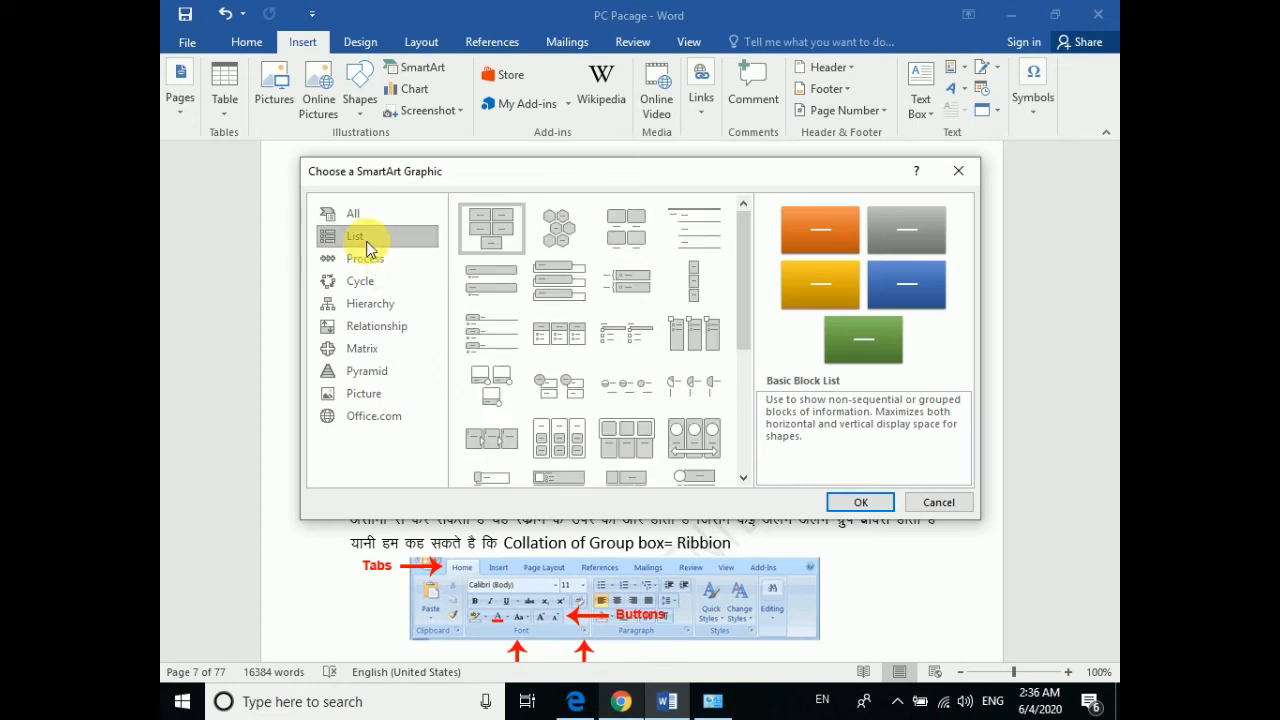
{"action": "left_click_drag", "start_coordinate": [744, 270], "coordinate": [754, 392]}
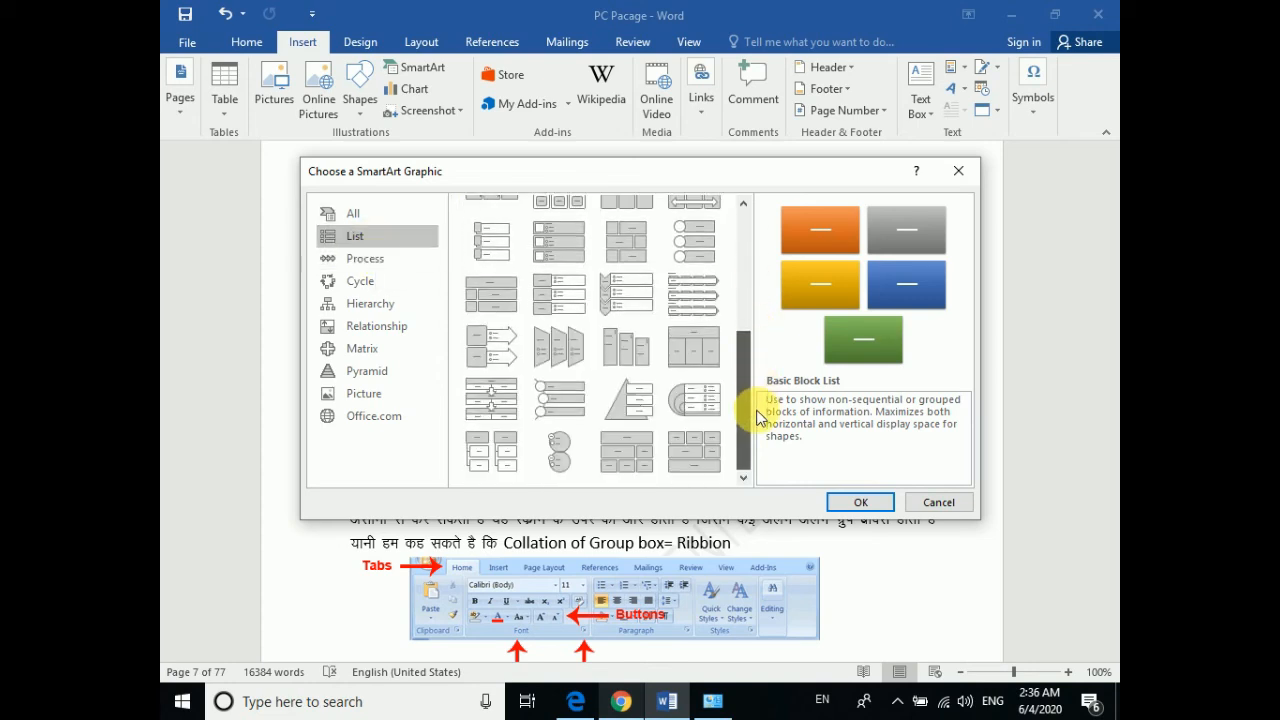
{"action": "left_click", "coordinate": [385, 260]}
{"action": "left_click_drag", "start_coordinate": [748, 289], "coordinate": [749, 388]}
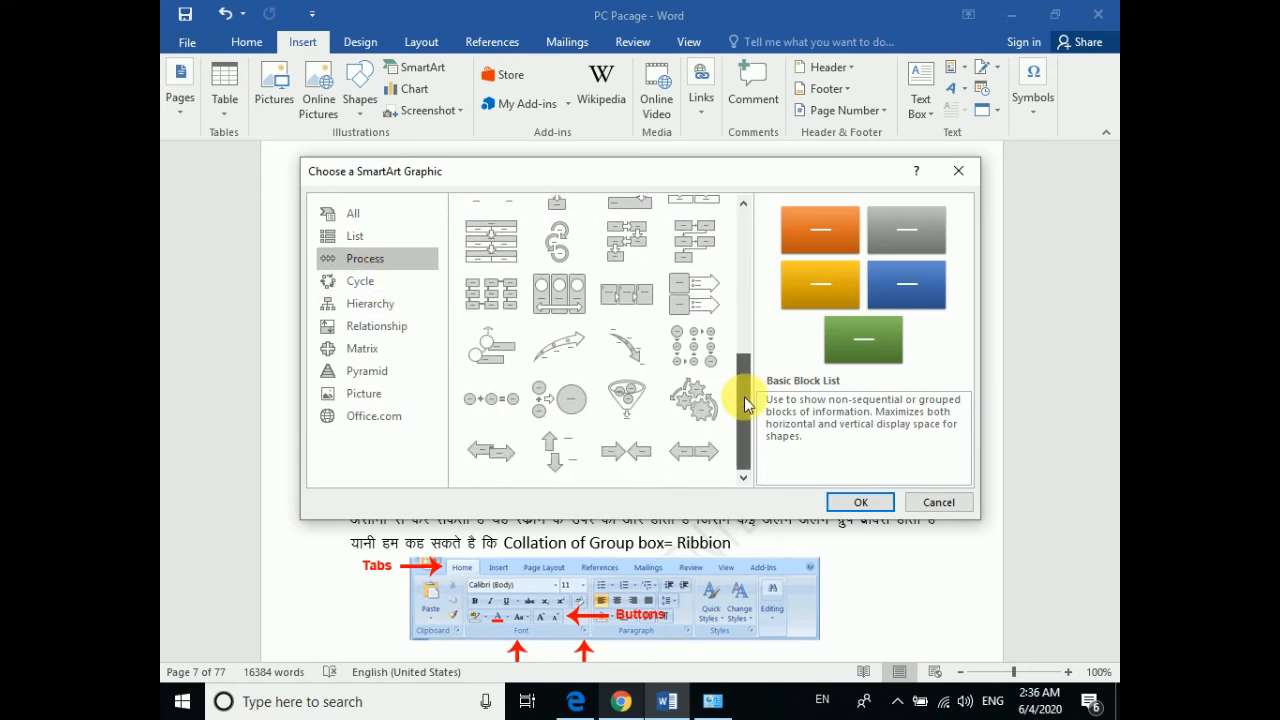
{"action": "left_click", "coordinate": [355, 288]}
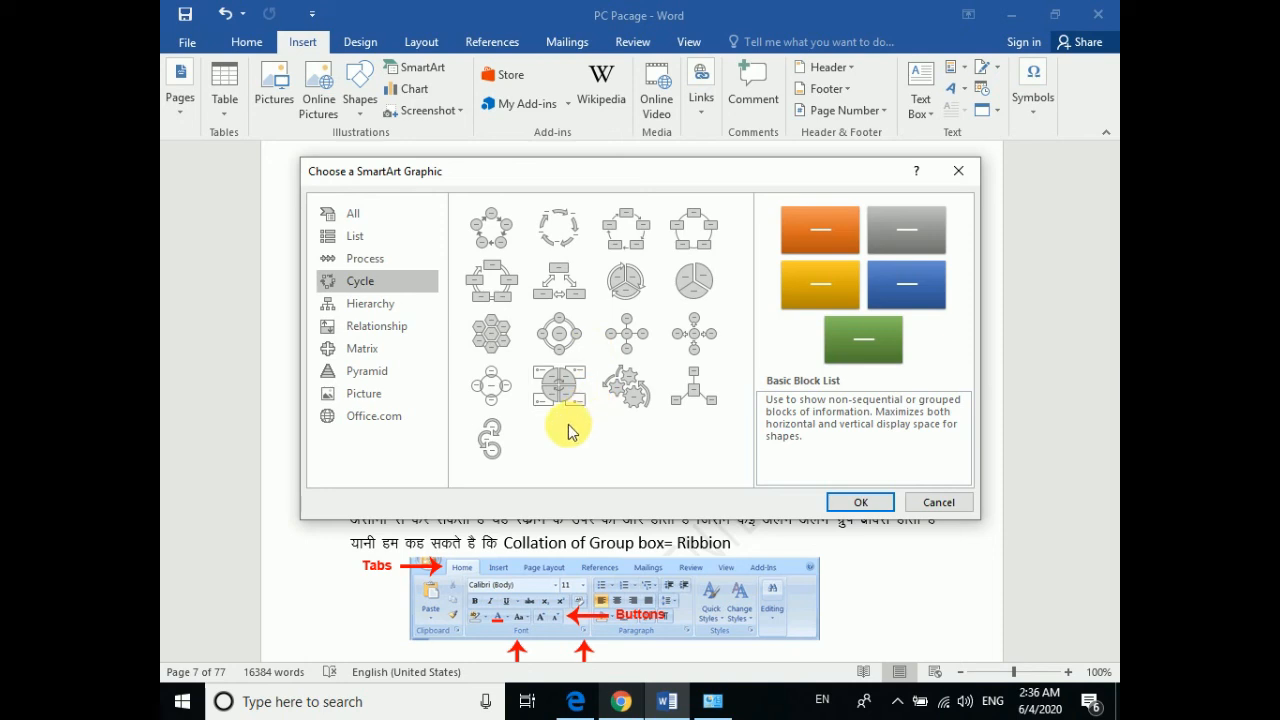
{"action": "left_click", "coordinate": [368, 306]}
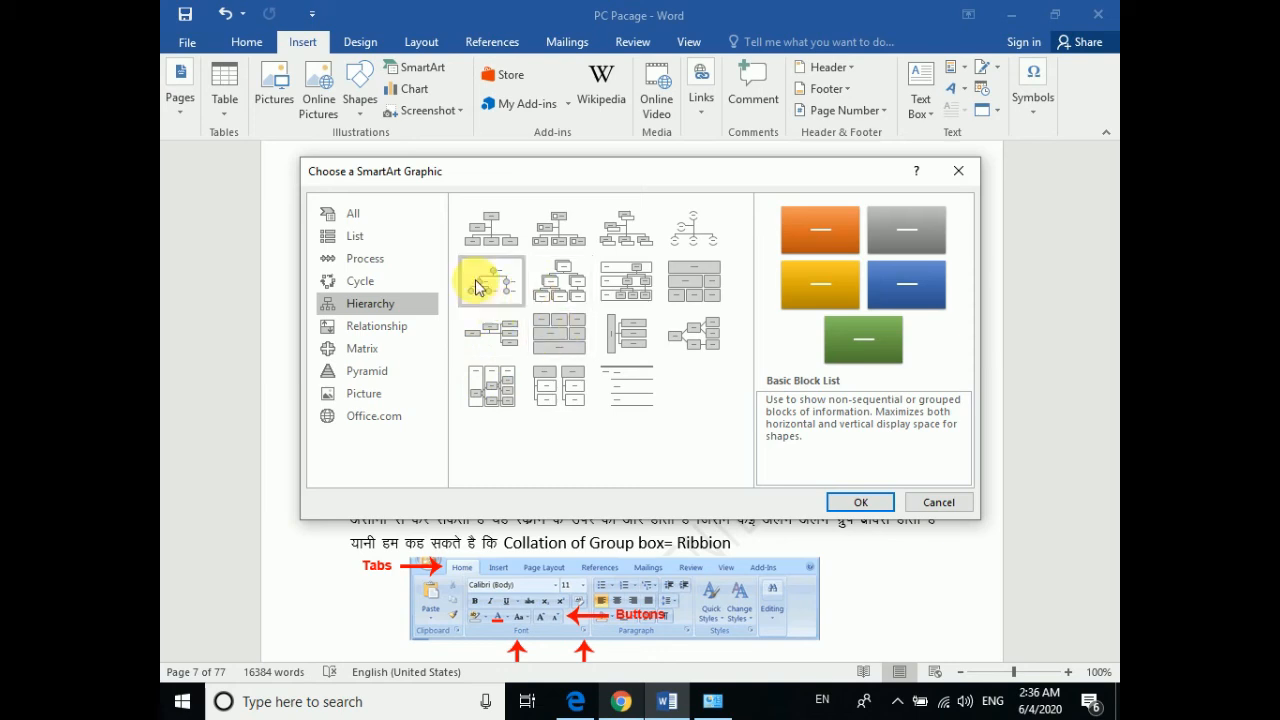
{"action": "left_click", "coordinate": [563, 285]}
{"action": "left_click", "coordinate": [866, 500]}
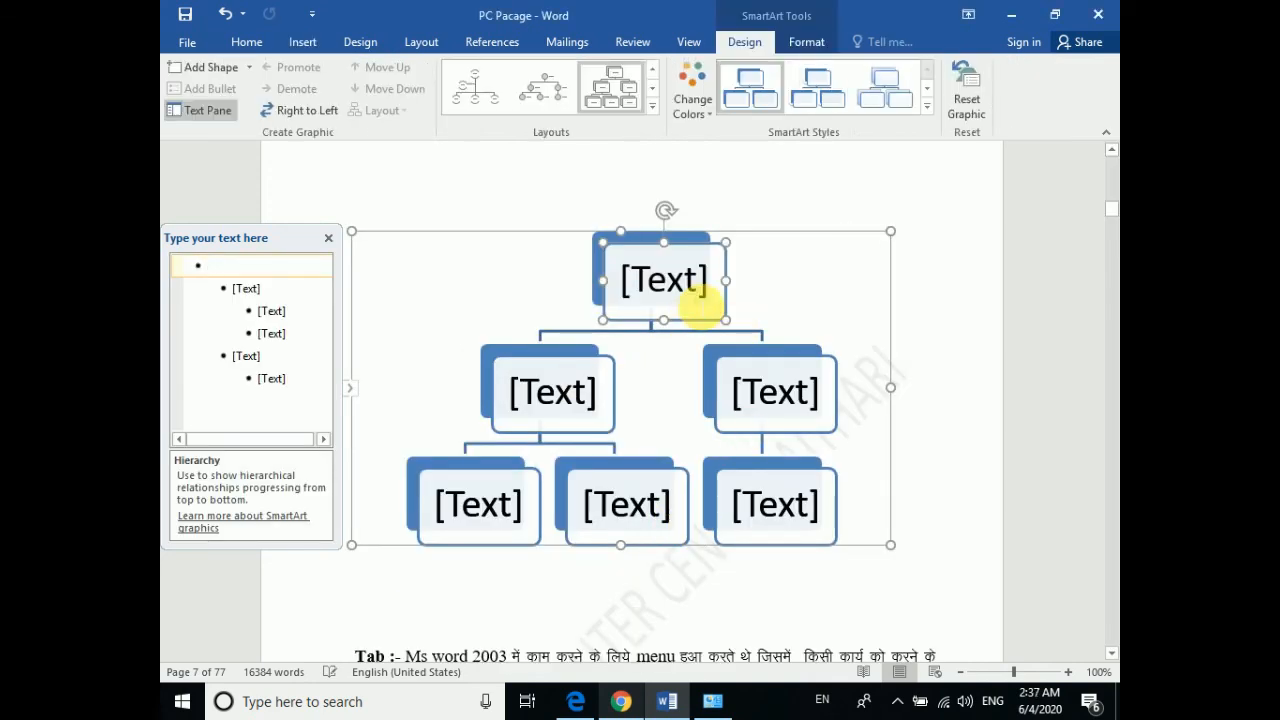
Label the chart top 'Type Of Memory' with 'Internal Memory' and 'External Memory' branches
{"action": "left_click", "coordinate": [714, 287]}
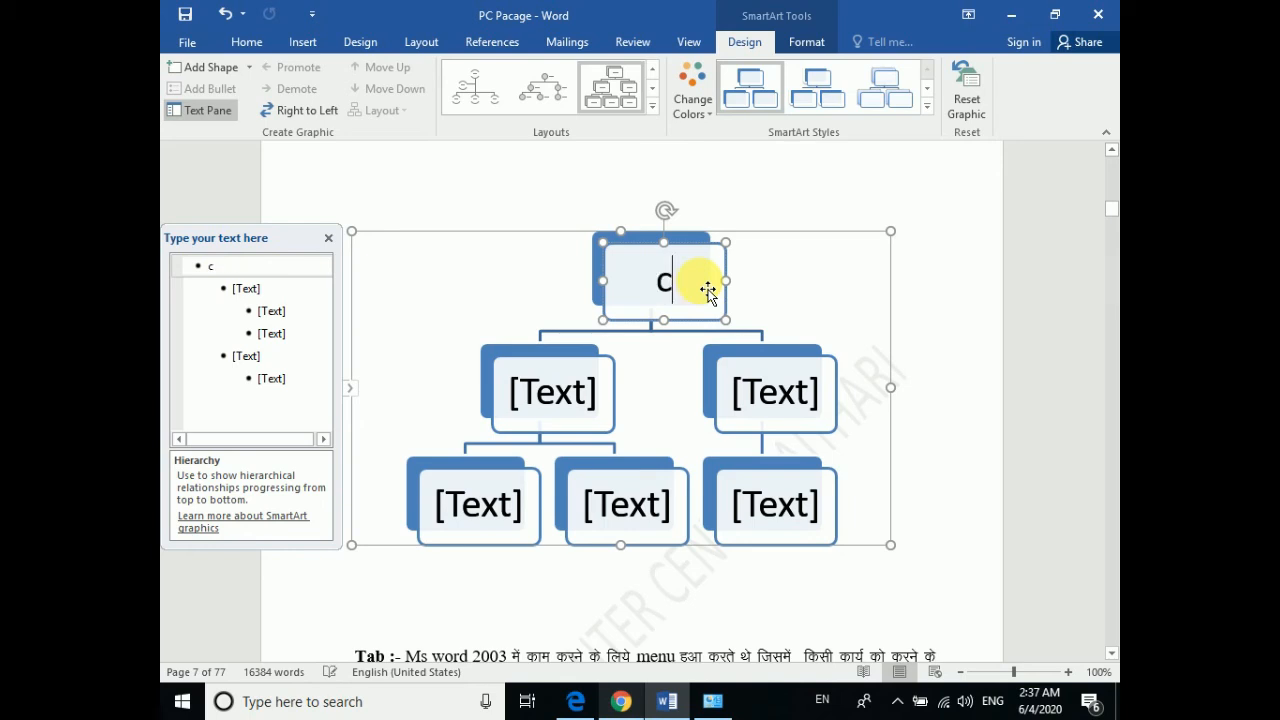
{"action": "type", "text": "Type"}
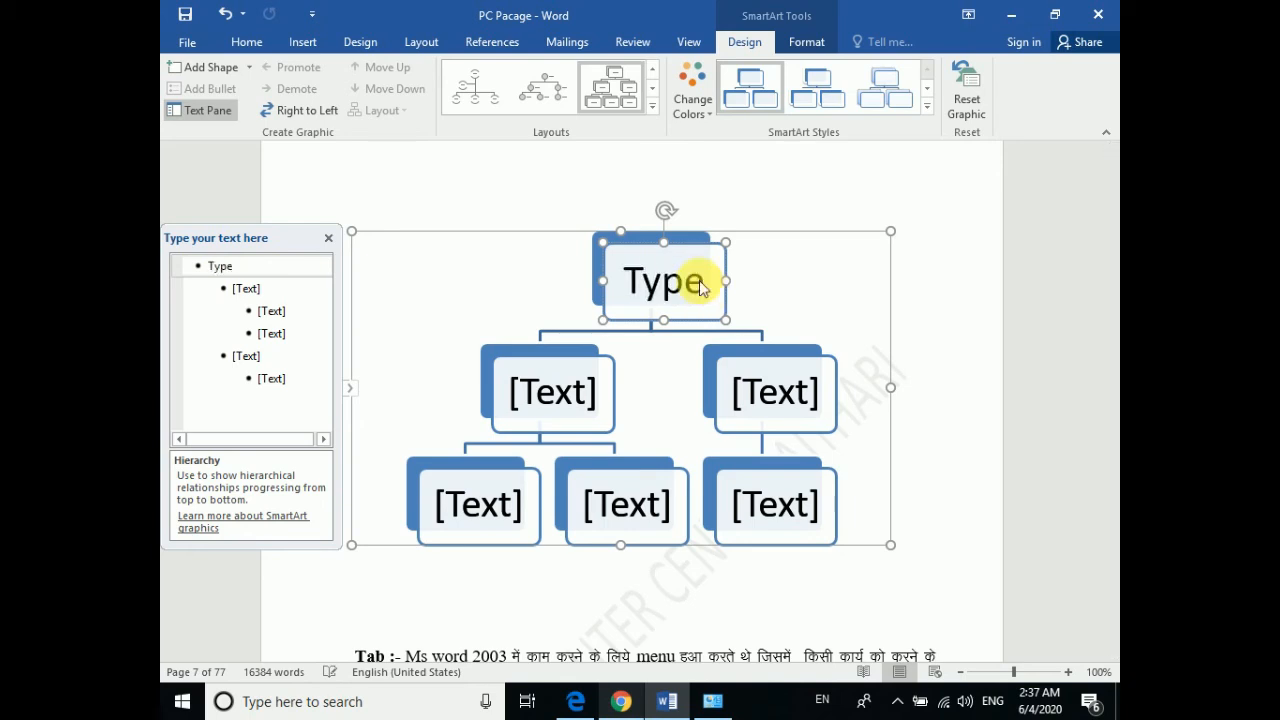
{"action": "type", "text": " Of Me"}
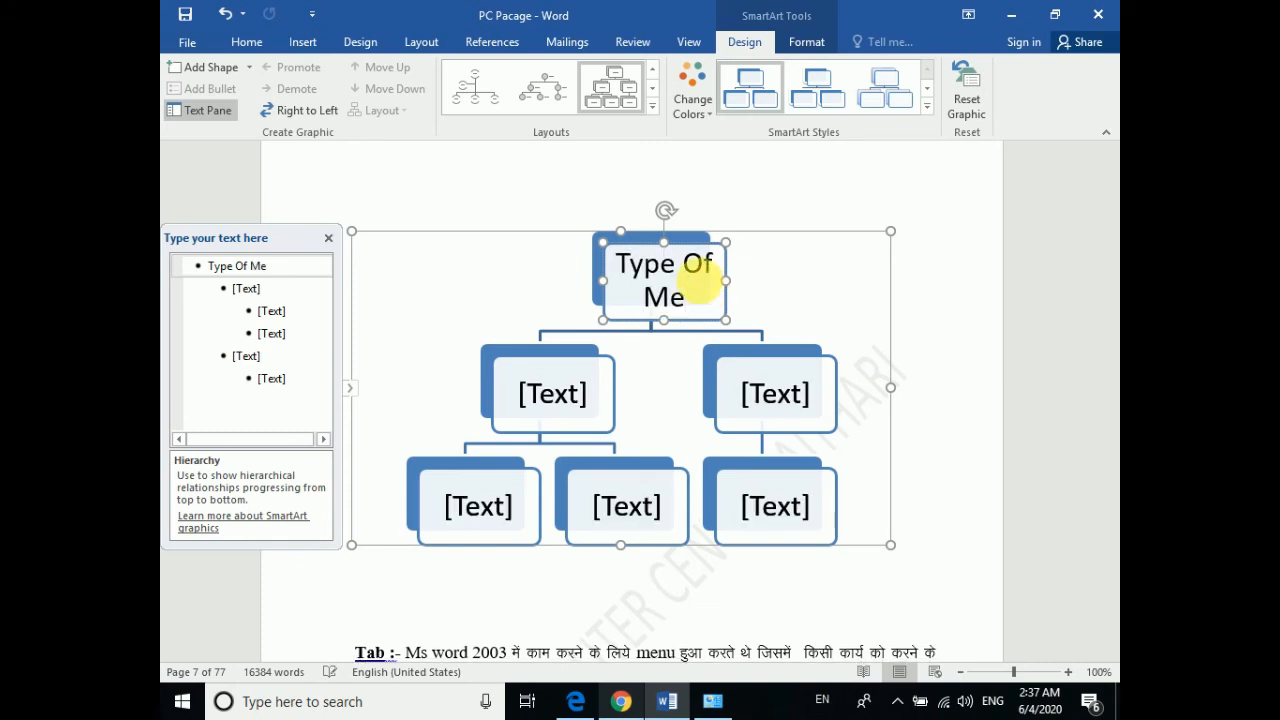
{"action": "type", "text": "mory"}
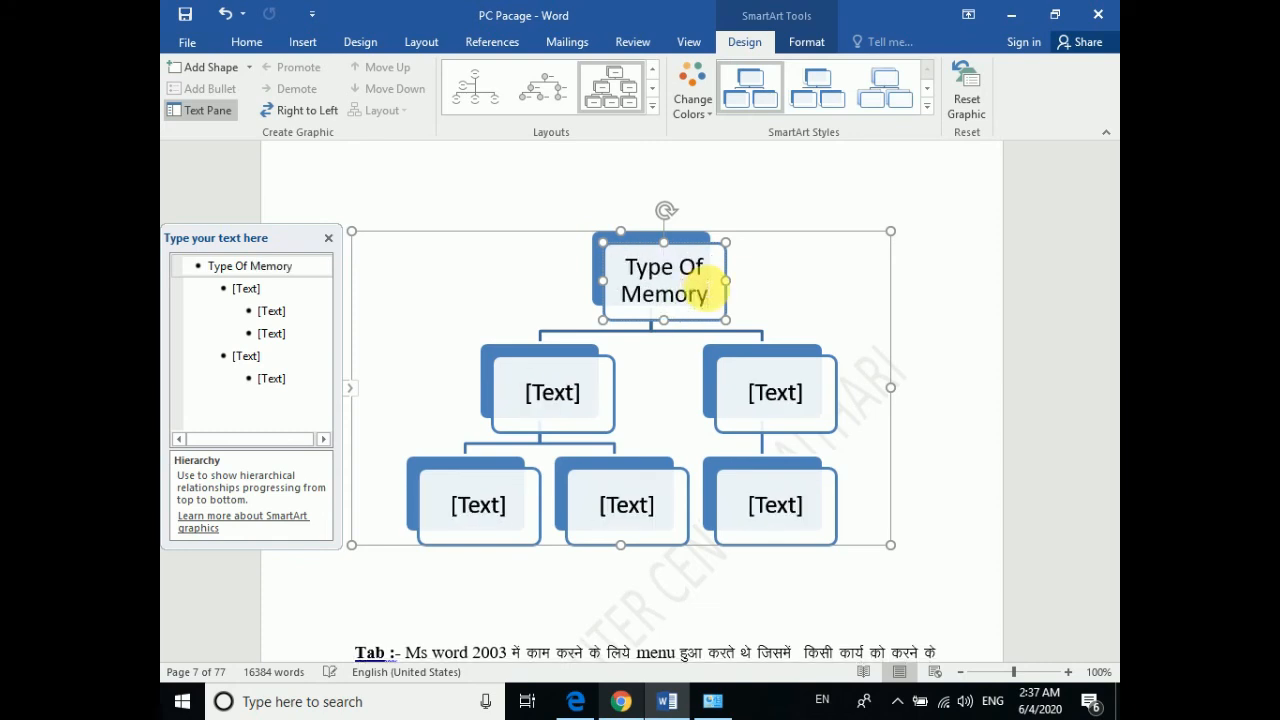
{"action": "left_click", "coordinate": [568, 393]}
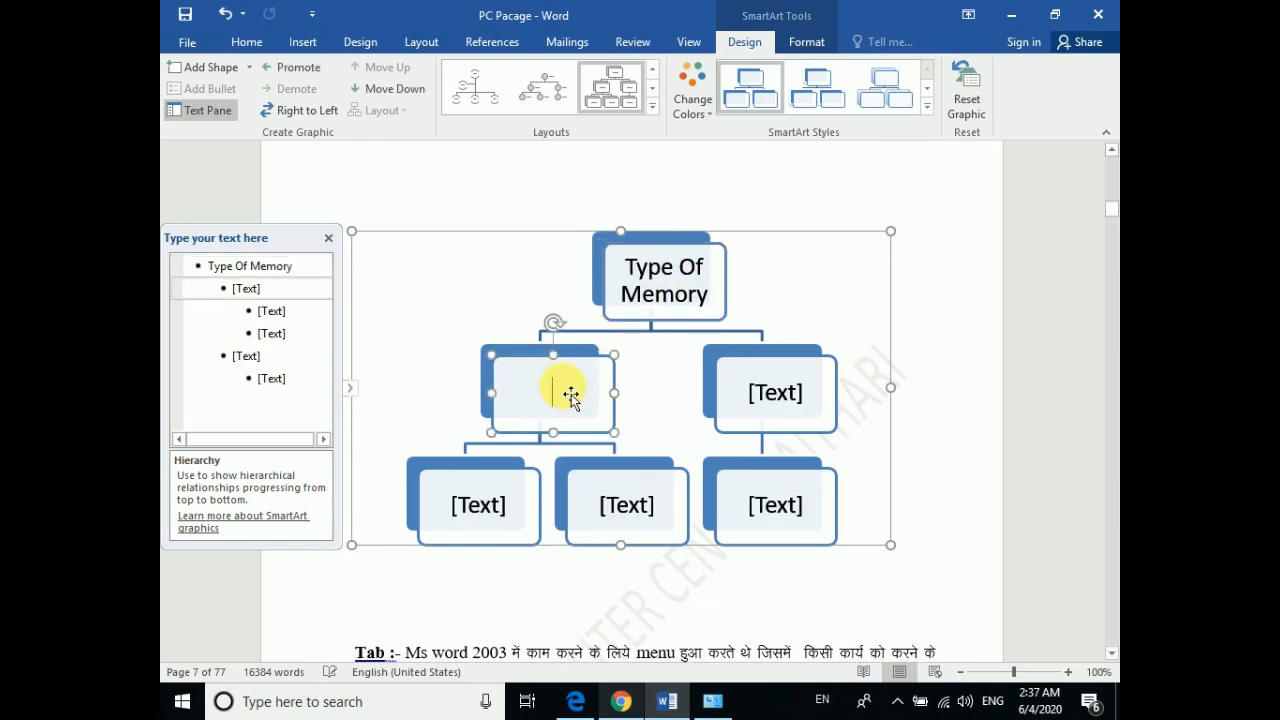
{"action": "type", "text": "Inte"}
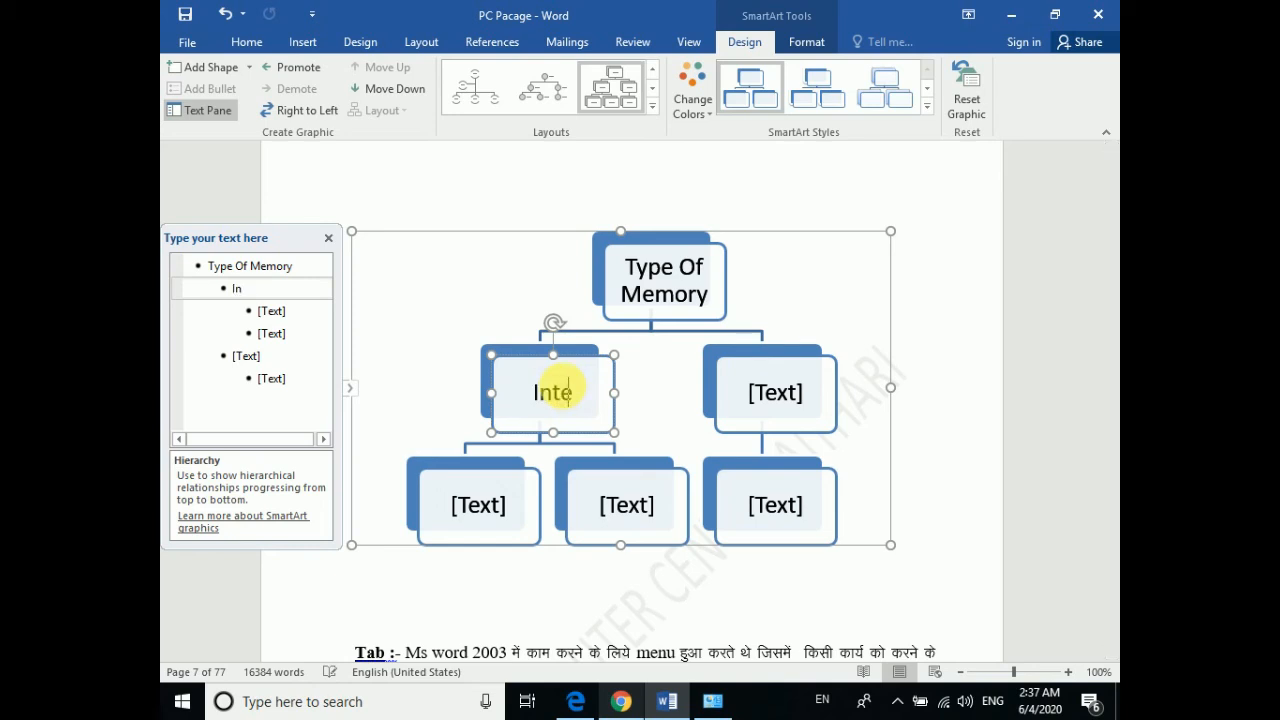
{"action": "type", "text": "rnal "}
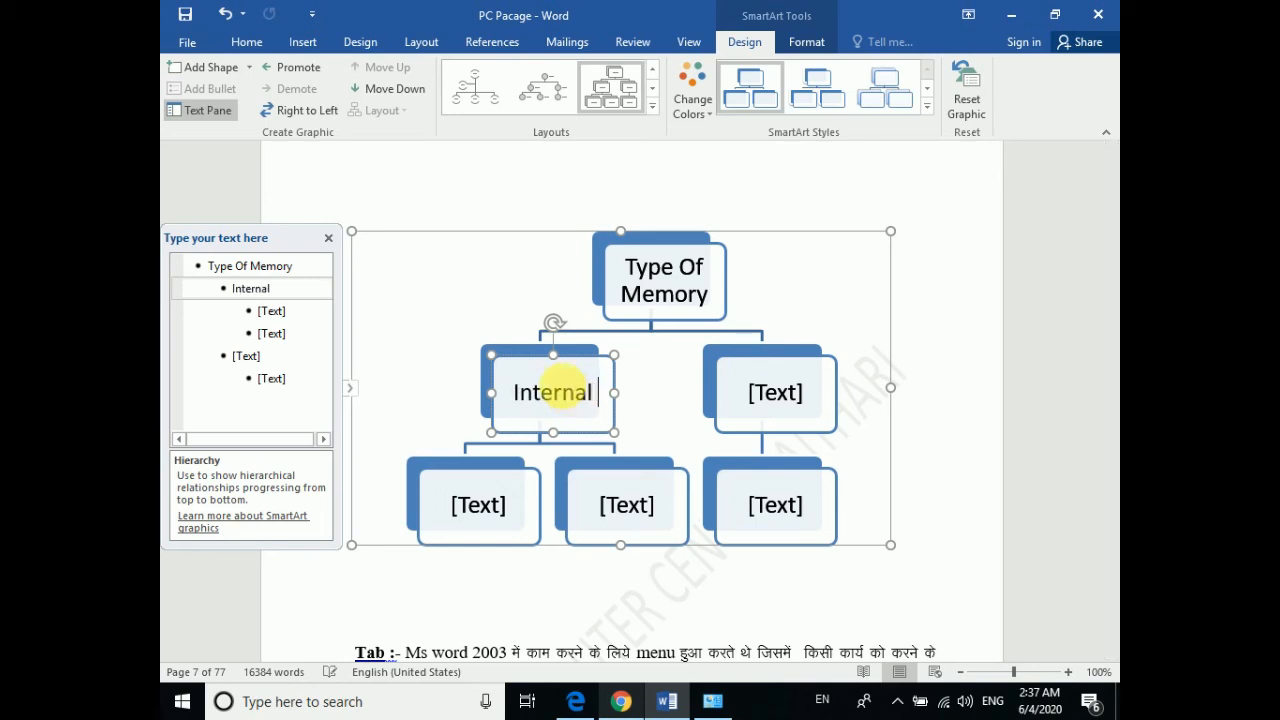
{"action": "type", "text": "Memory"}
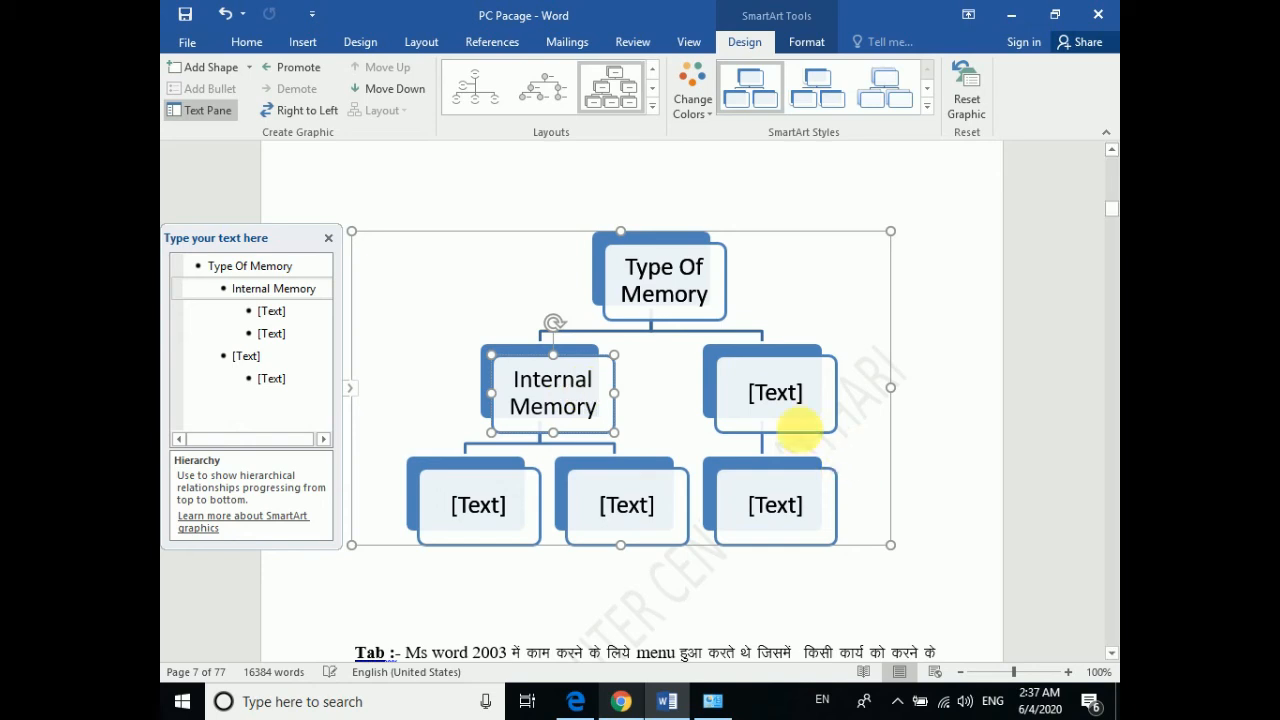
{"action": "left_click", "coordinate": [808, 400]}
{"action": "type", "text": "External M"}
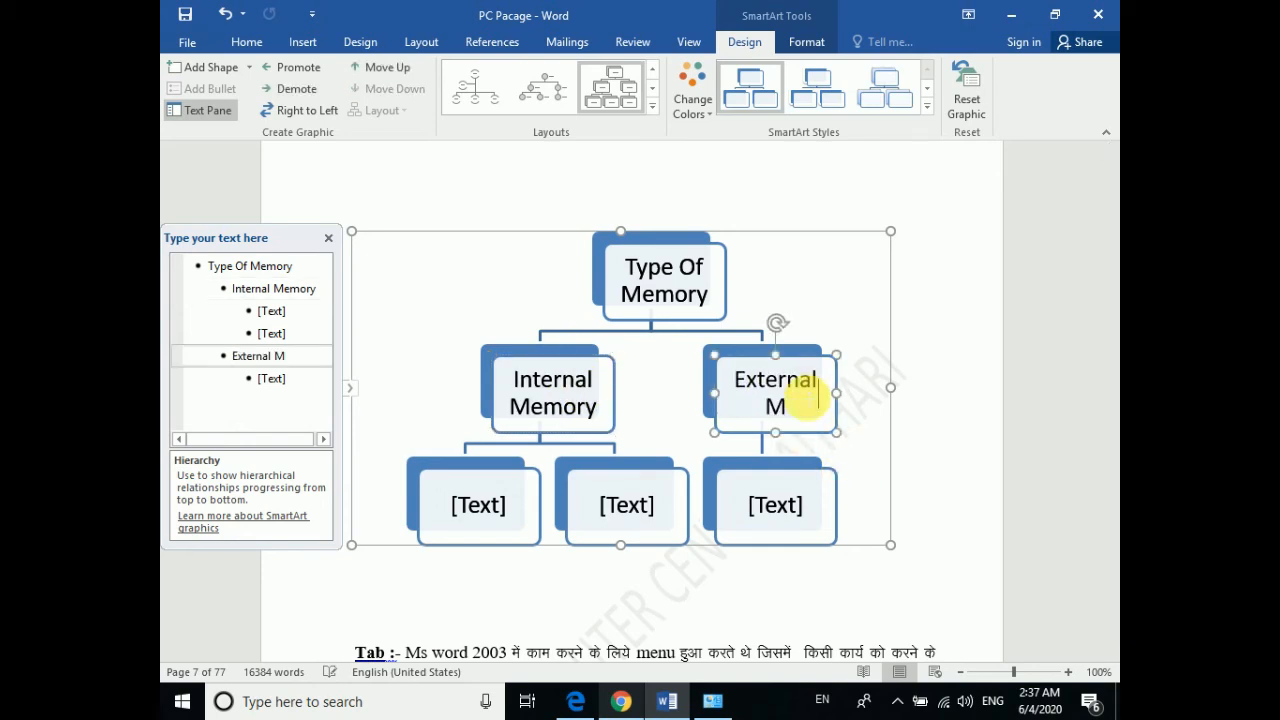
{"action": "type", "text": "emory"}
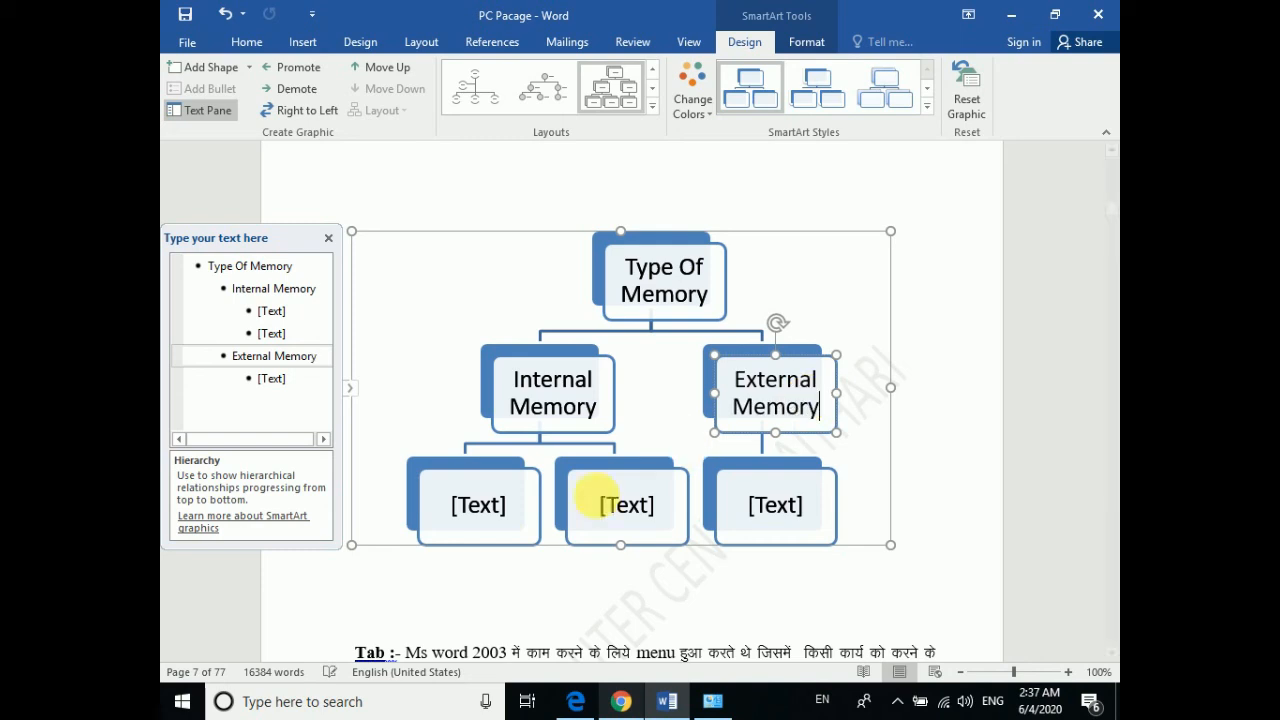
Type 'Ram' and 'Rom' under Internal Memory and 'CD' under External Memory
{"action": "left_click", "coordinate": [523, 528]}
{"action": "type", "text": "Ram"}
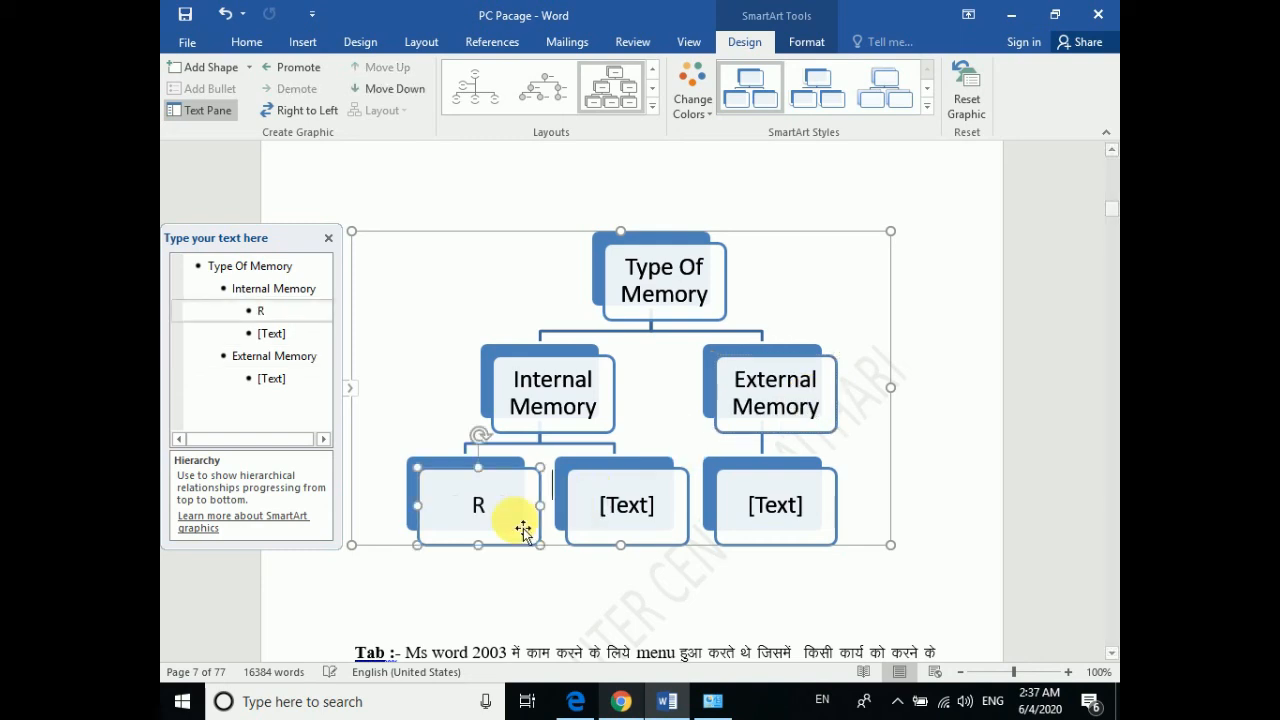
{"action": "key", "text": "BackSpace"}
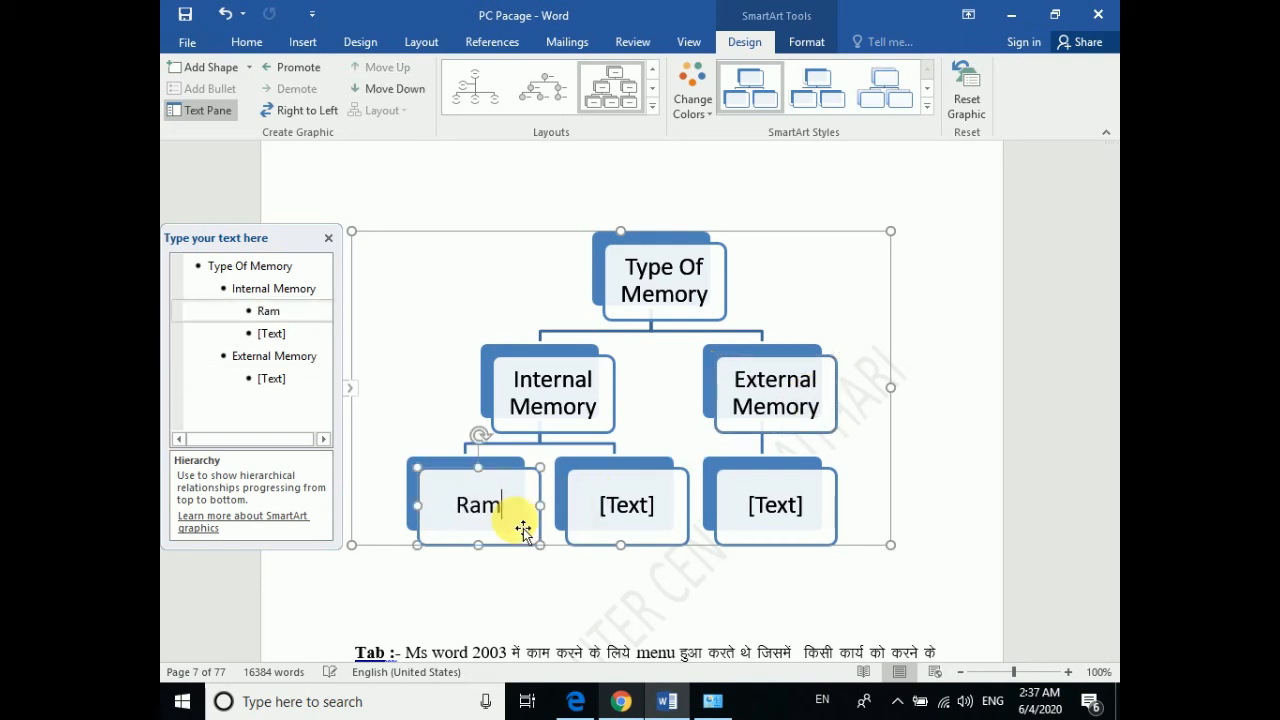
{"action": "left_click", "coordinate": [659, 505]}
{"action": "type", "text": "Rom"}
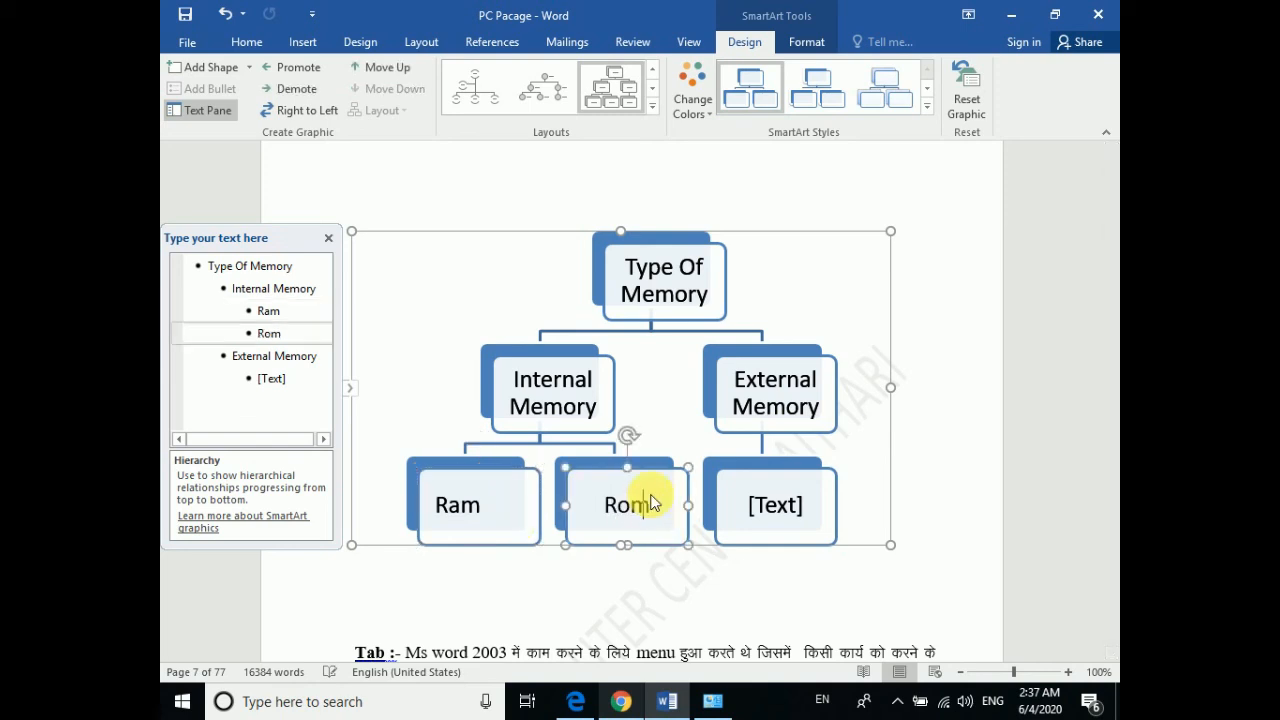
{"action": "left_click", "coordinate": [776, 495]}
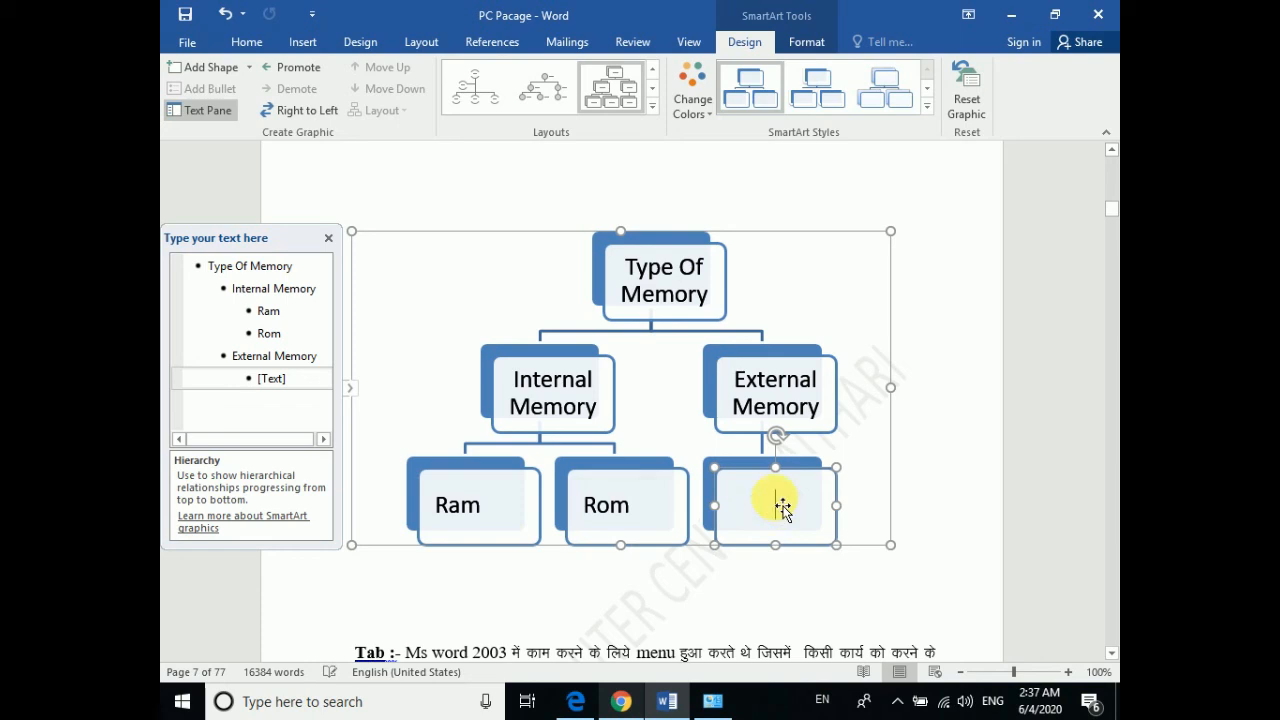
{"action": "type", "text": "C"}
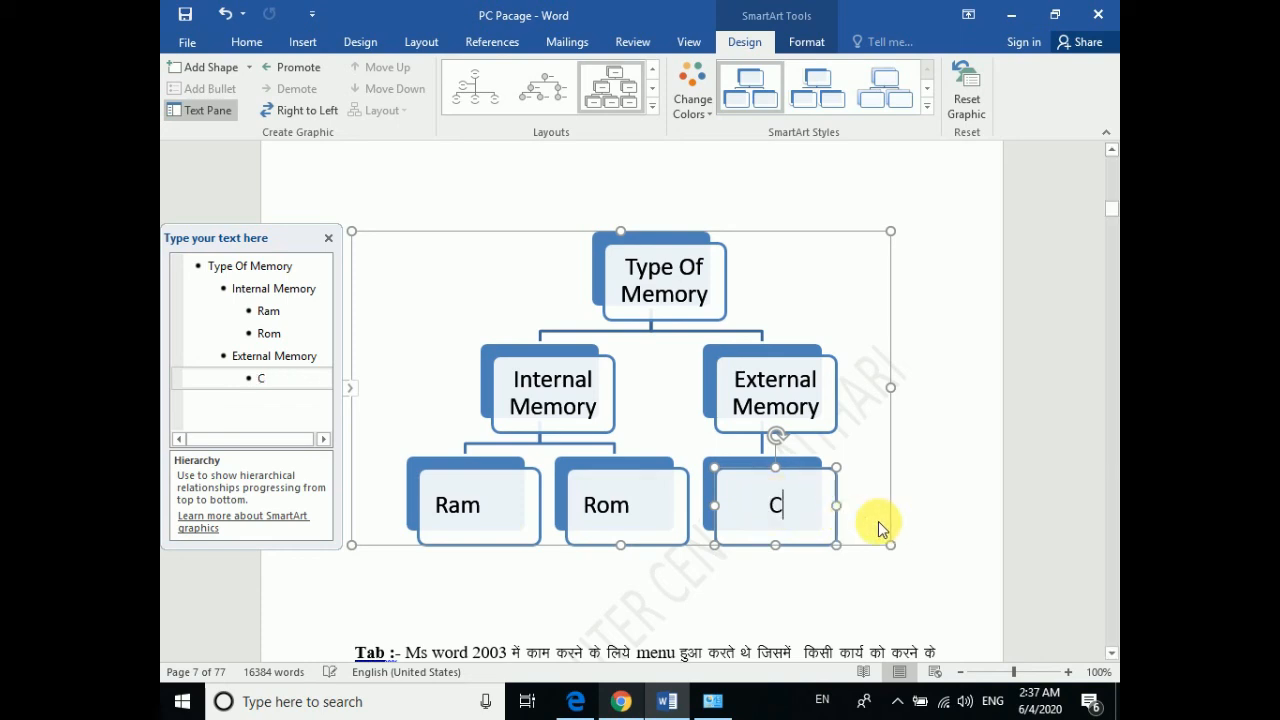
{"action": "type", "text": "D"}
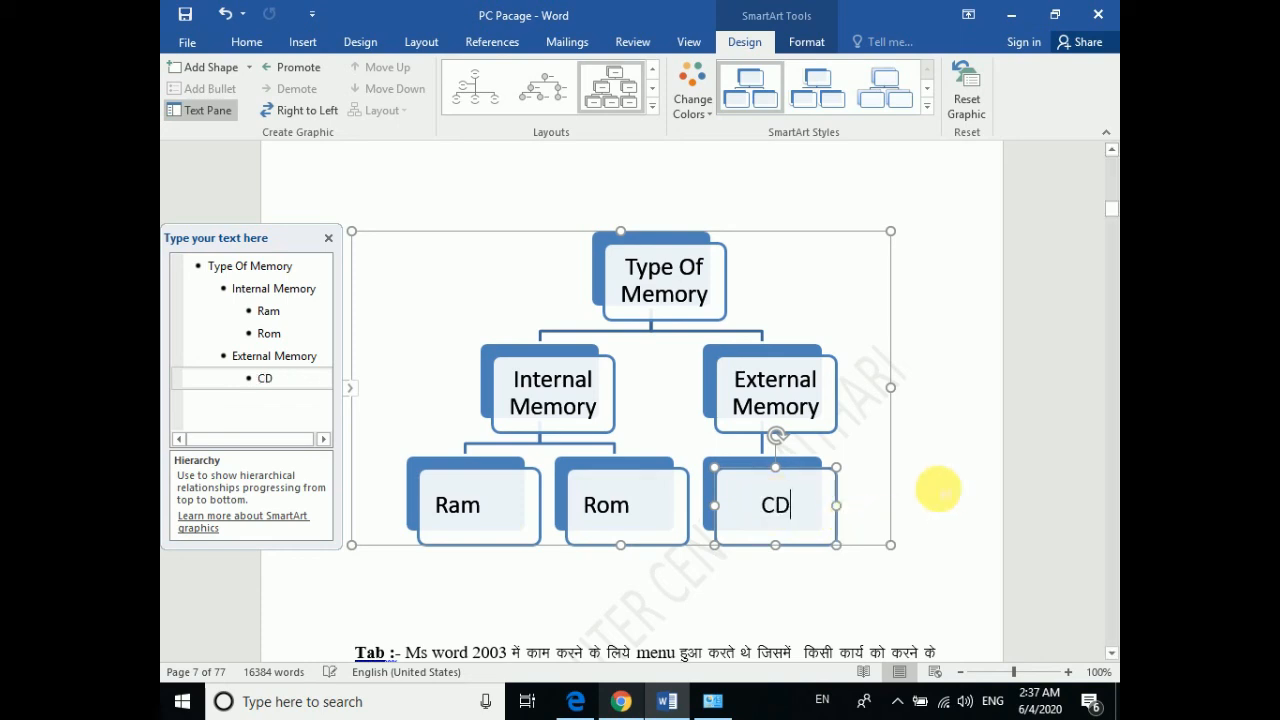
Add a new DVD box after the CD box under External Memory
{"action": "right_click", "coordinate": [834, 480]}
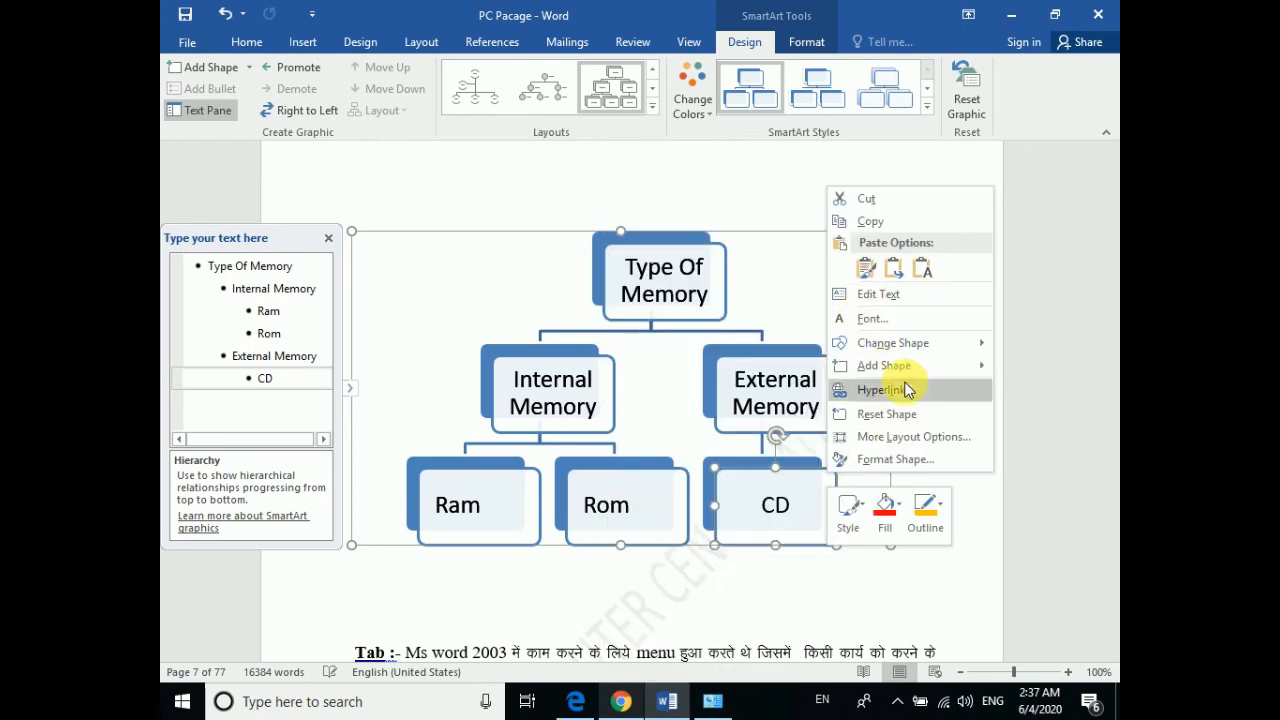
{"action": "mouse_move", "coordinate": [897, 366]}
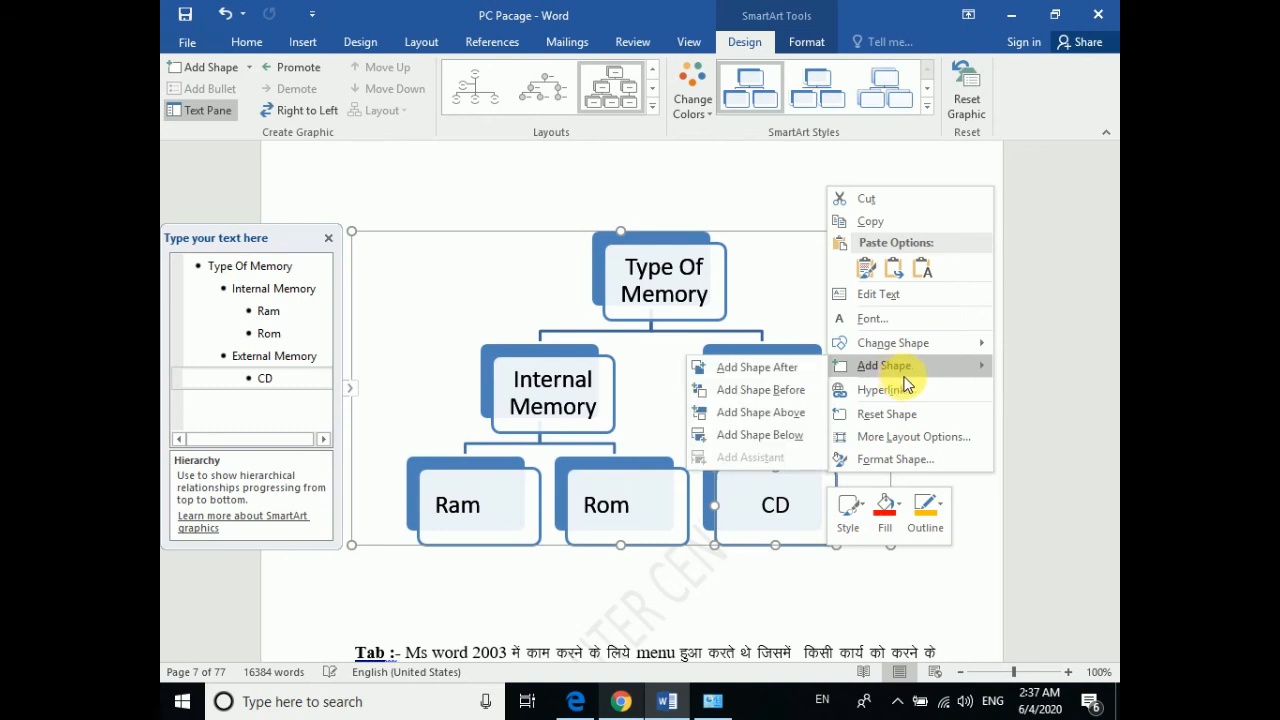
{"action": "left_click", "coordinate": [800, 367]}
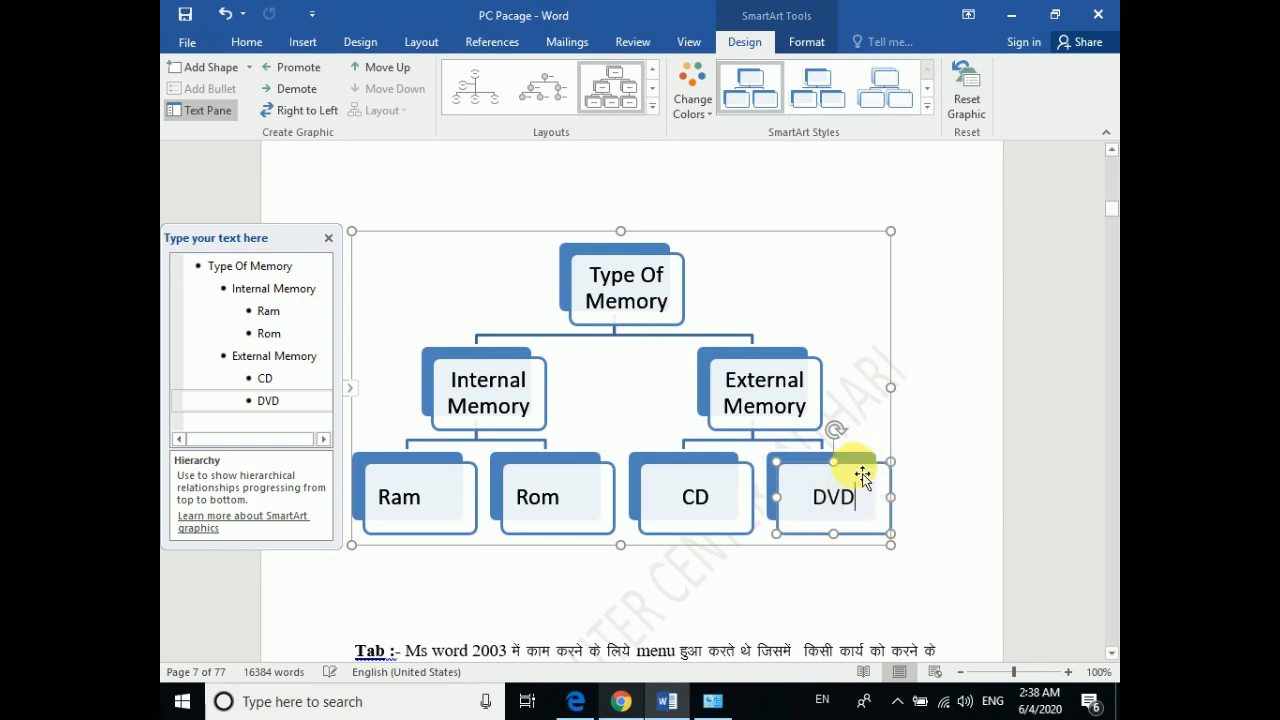
Insert an empty box before DVD, between the CD and DVD boxes
{"action": "right_click", "coordinate": [862, 478]}
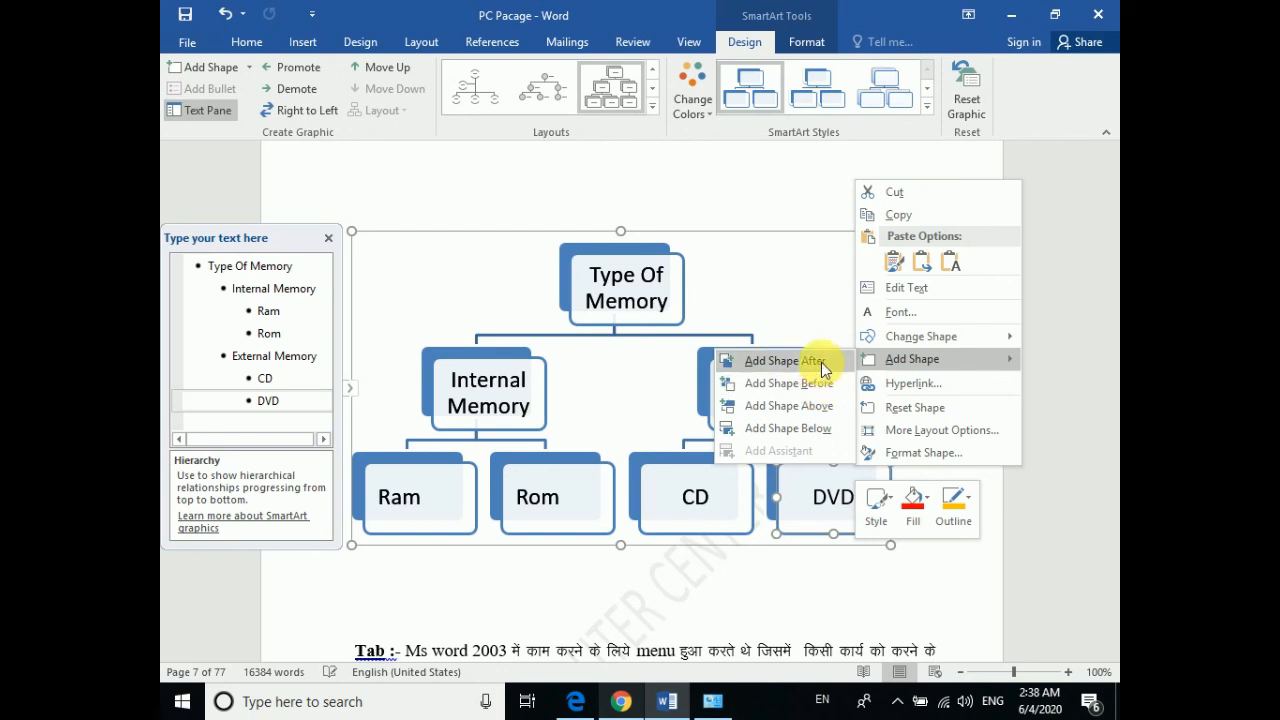
{"action": "left_click", "coordinate": [822, 382]}
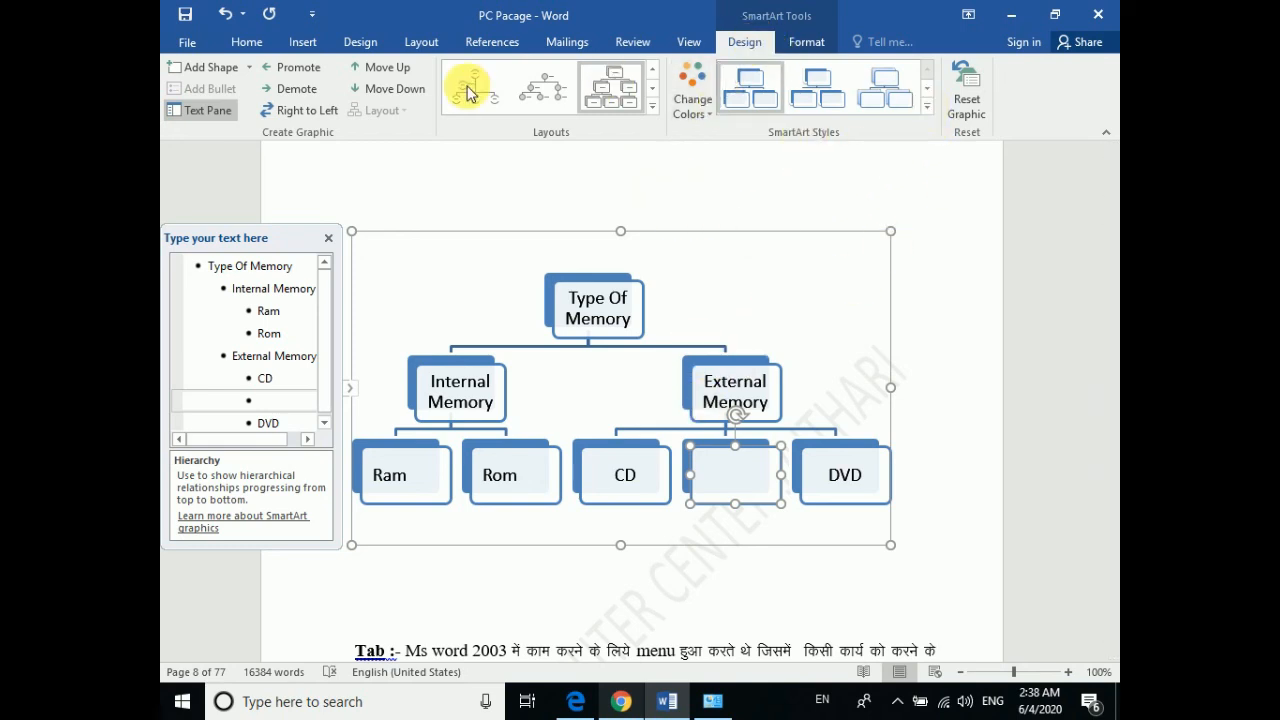
{"action": "left_click", "coordinate": [806, 41]}
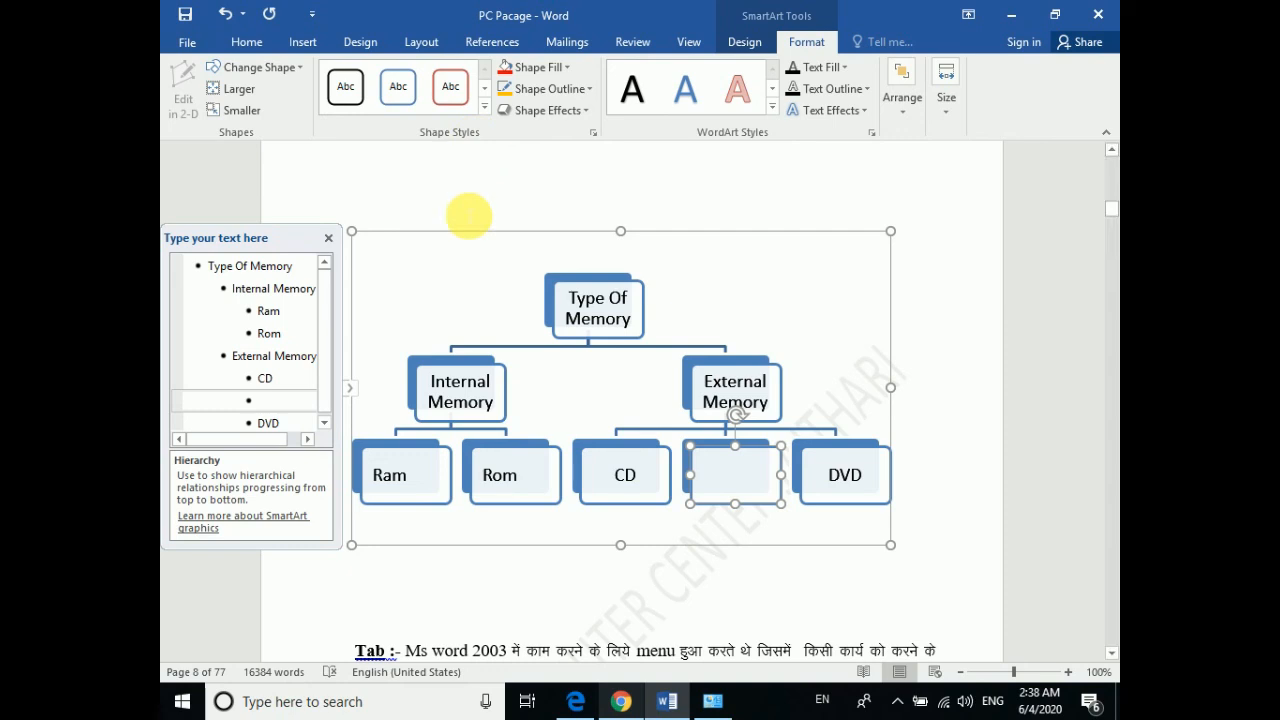
Select the whole Type Of Memory diagram frame and delete it
{"action": "left_click", "coordinate": [303, 44]}
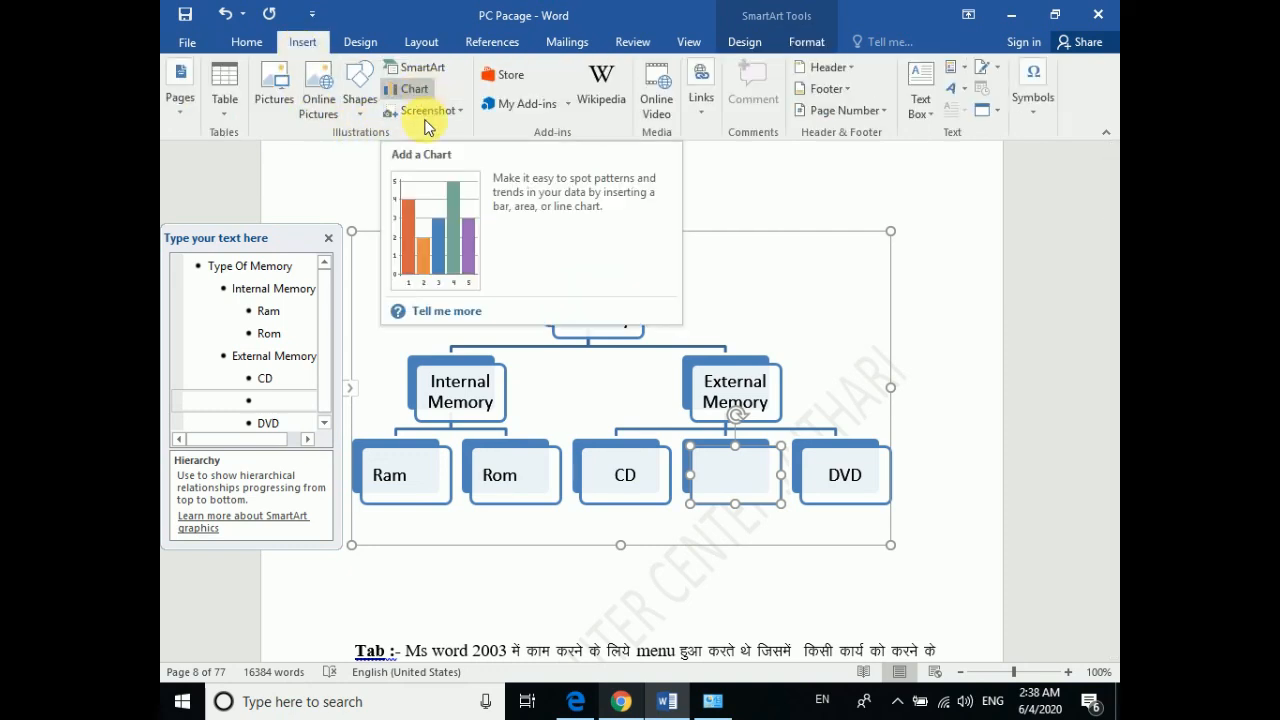
{"action": "left_click", "coordinate": [780, 240]}
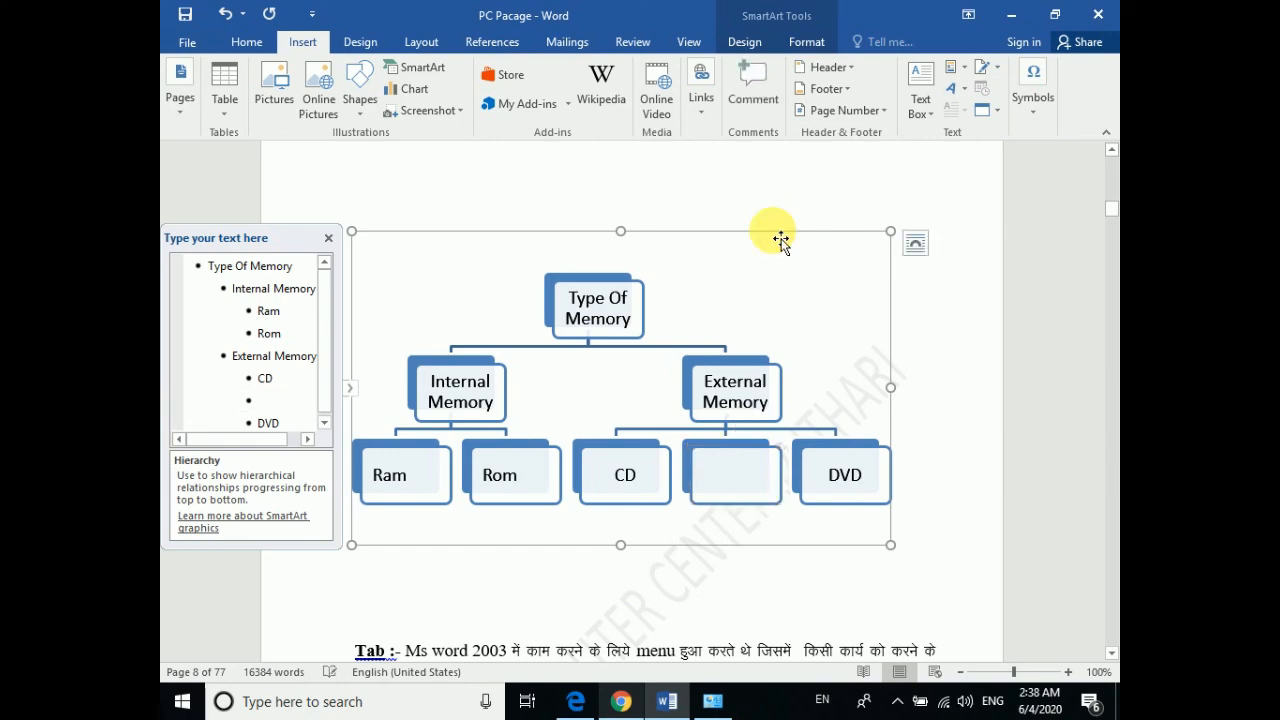
{"action": "key", "text": "Delete"}
Cancel the Insert Chart dialog and scroll to the Sn, Name, Address, Course, Fees table
{"action": "left_click", "coordinate": [415, 90]}
{"action": "mouse_move", "coordinate": [595, 212]}
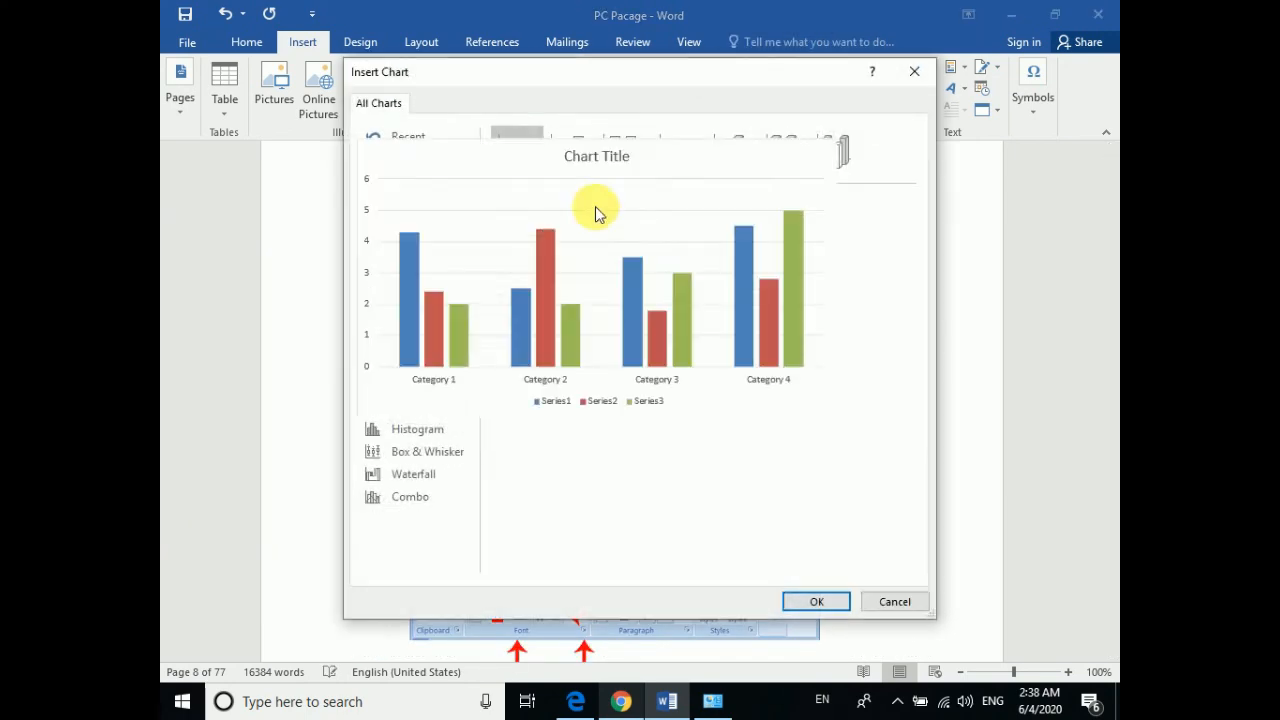
{"action": "left_click", "coordinate": [892, 602]}
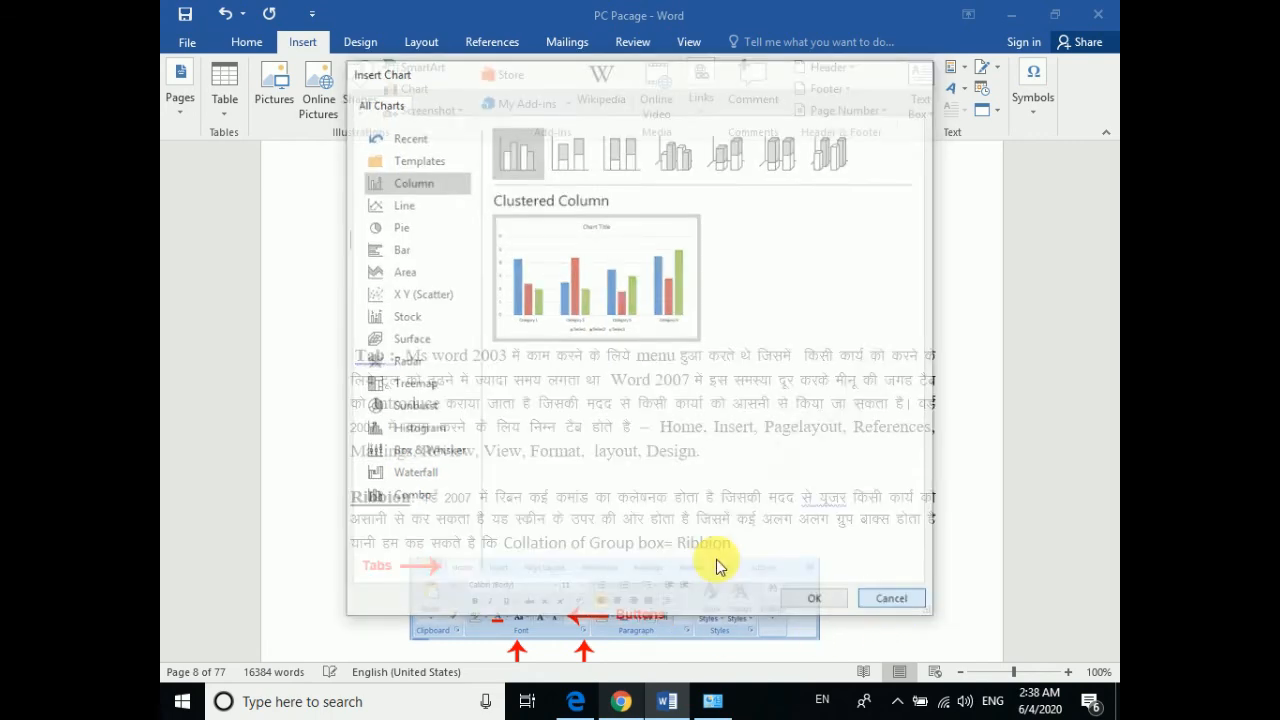
{"action": "scroll", "coordinate": [580, 500], "scroll_direction": "up", "scroll_amount": 20}
{"action": "scroll", "coordinate": [580, 500], "scroll_direction": "up", "scroll_amount": 20}
{"action": "scroll", "coordinate": [571, 488], "scroll_direction": "down", "scroll_amount": 20}
{"action": "scroll", "coordinate": [557, 494], "scroll_direction": "up", "scroll_amount": 5}
{"action": "scroll", "coordinate": [586, 500], "scroll_direction": "down", "scroll_amount": 2}
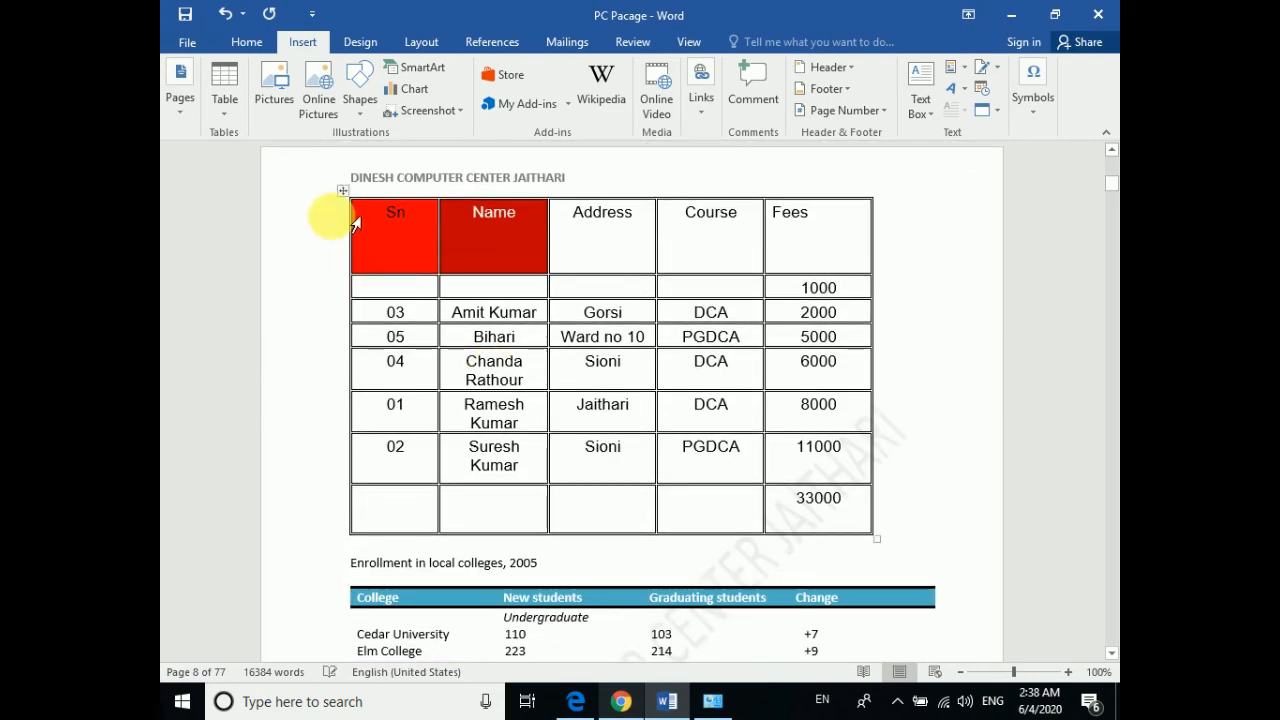
{"action": "left_click", "coordinate": [342, 190]}
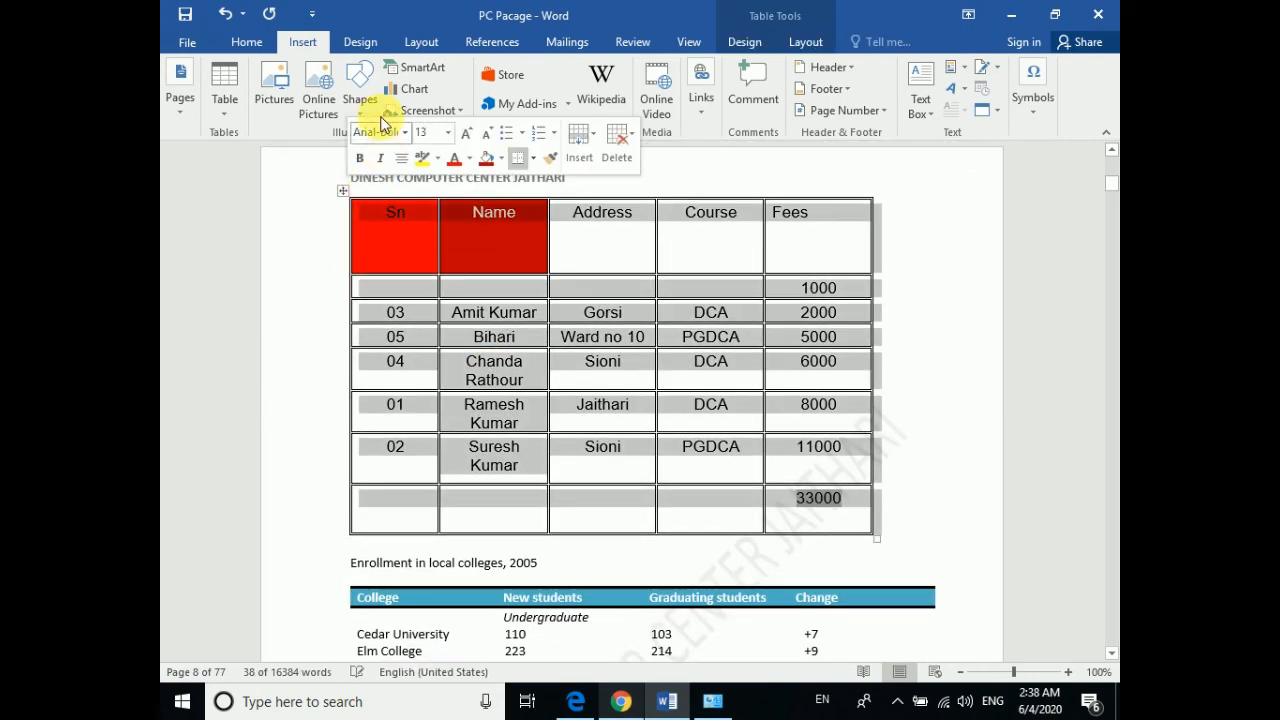
{"action": "left_click", "coordinate": [407, 90]}
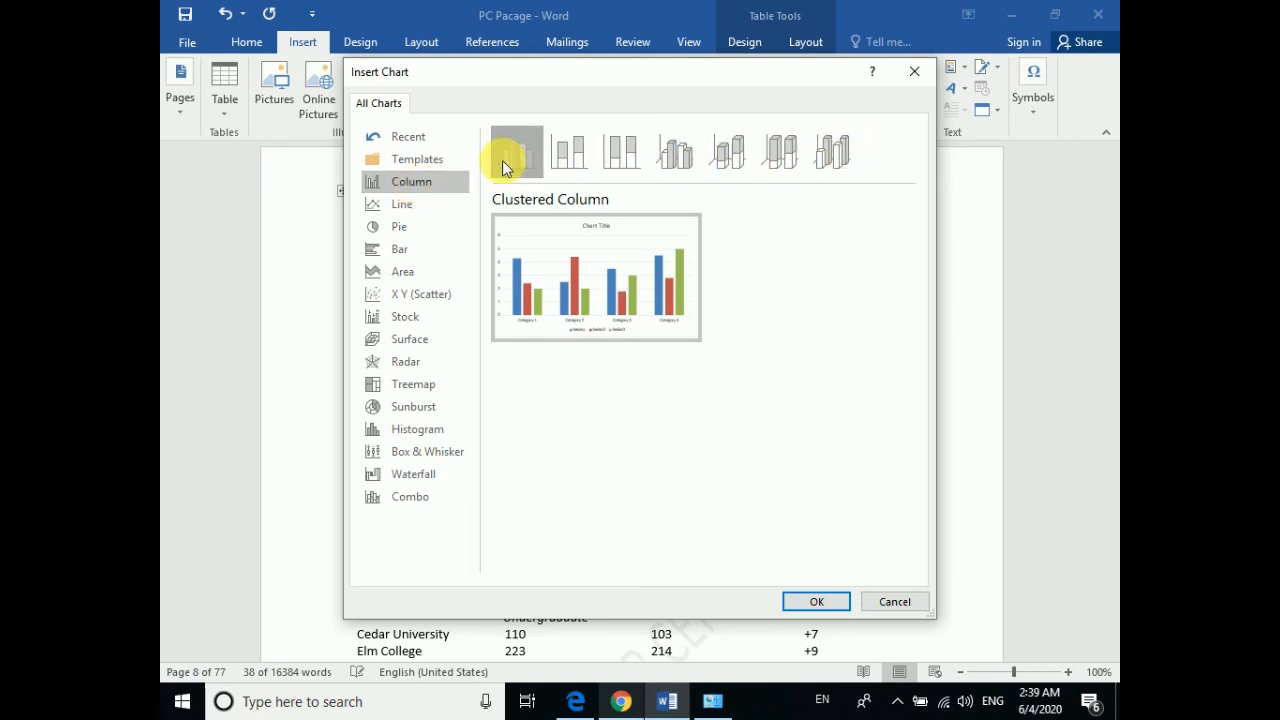
{"action": "left_click", "coordinate": [815, 601]}
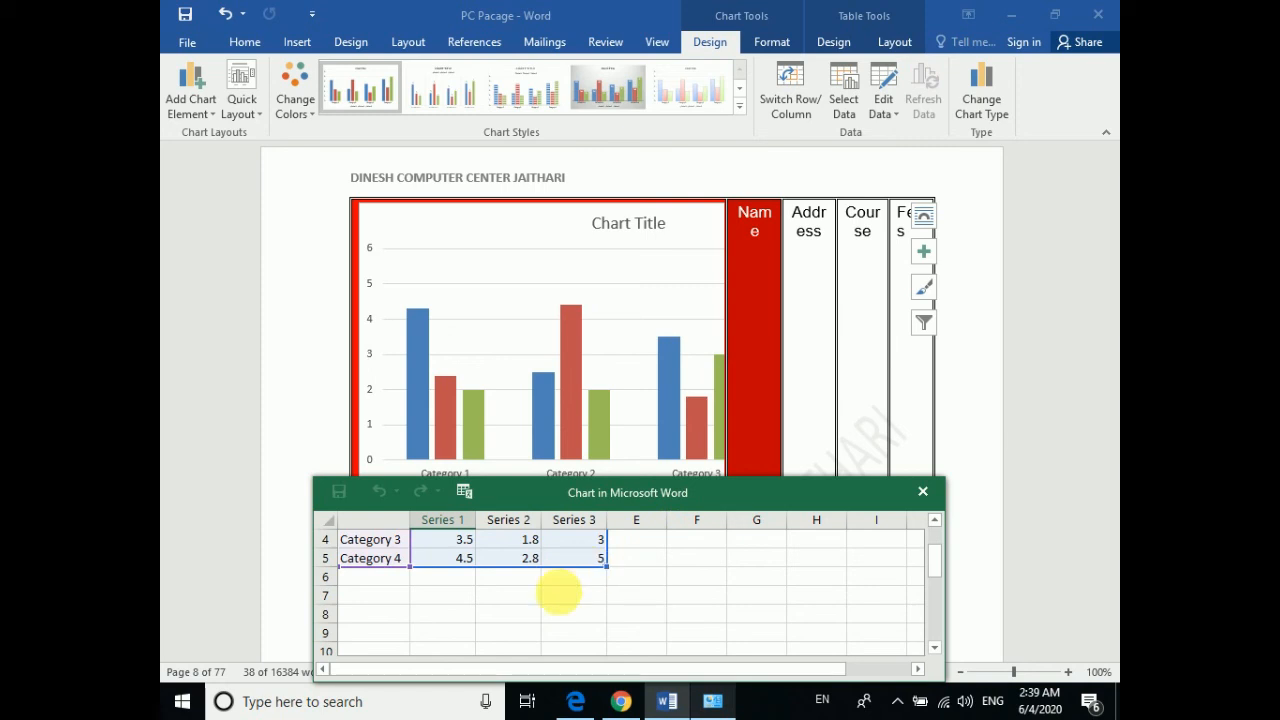
{"action": "left_click", "coordinate": [365, 540]}
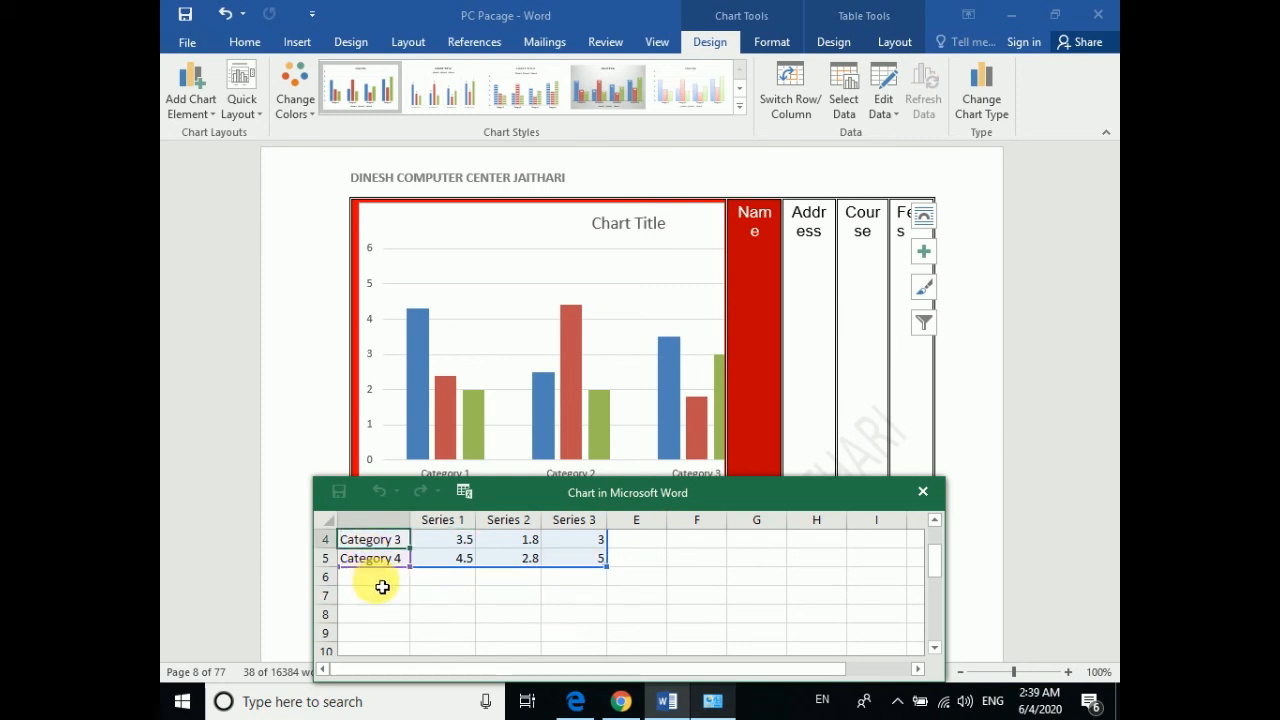
{"action": "left_click", "coordinate": [372, 578]}
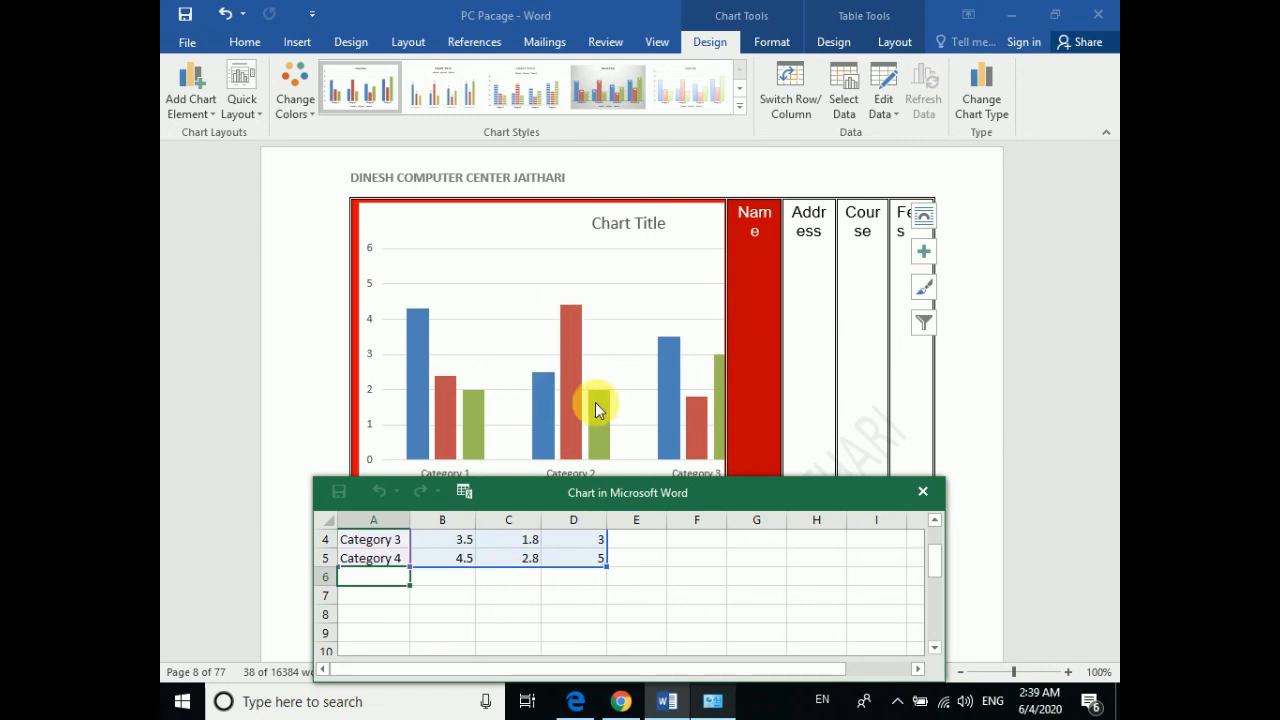
{"action": "left_click", "coordinate": [902, 500]}
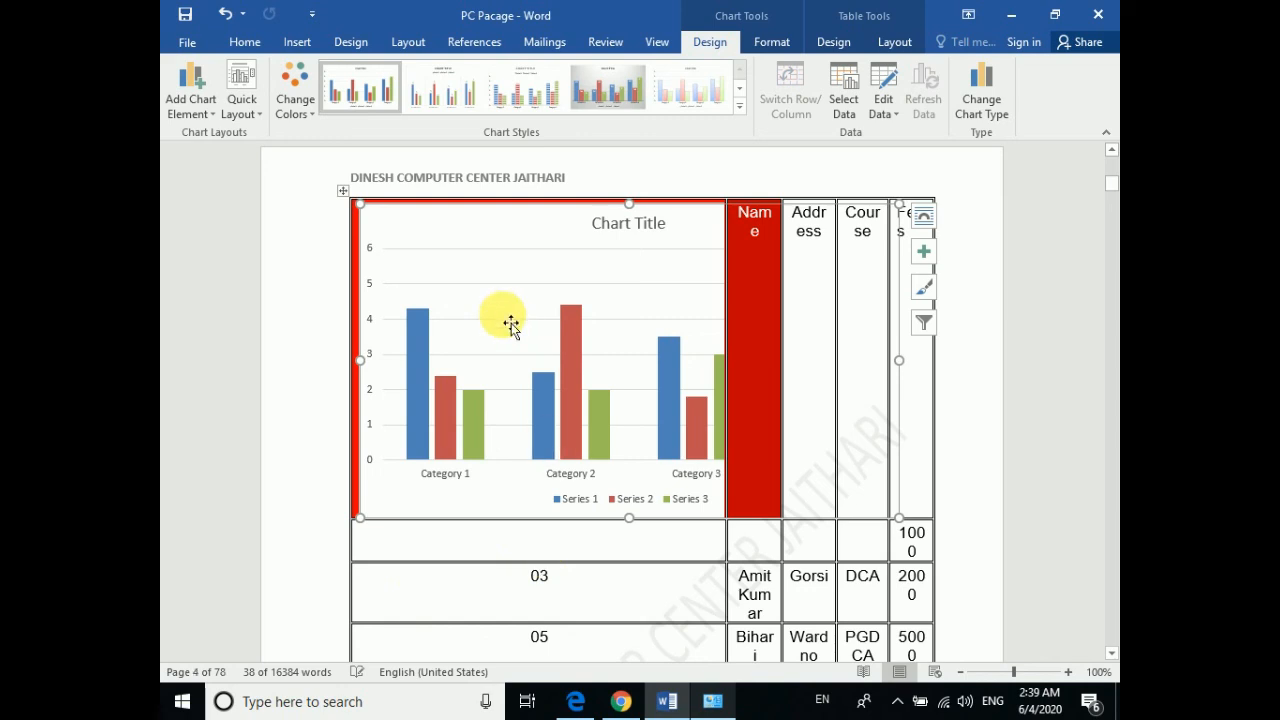
{"action": "key", "text": "ctrl+z"}
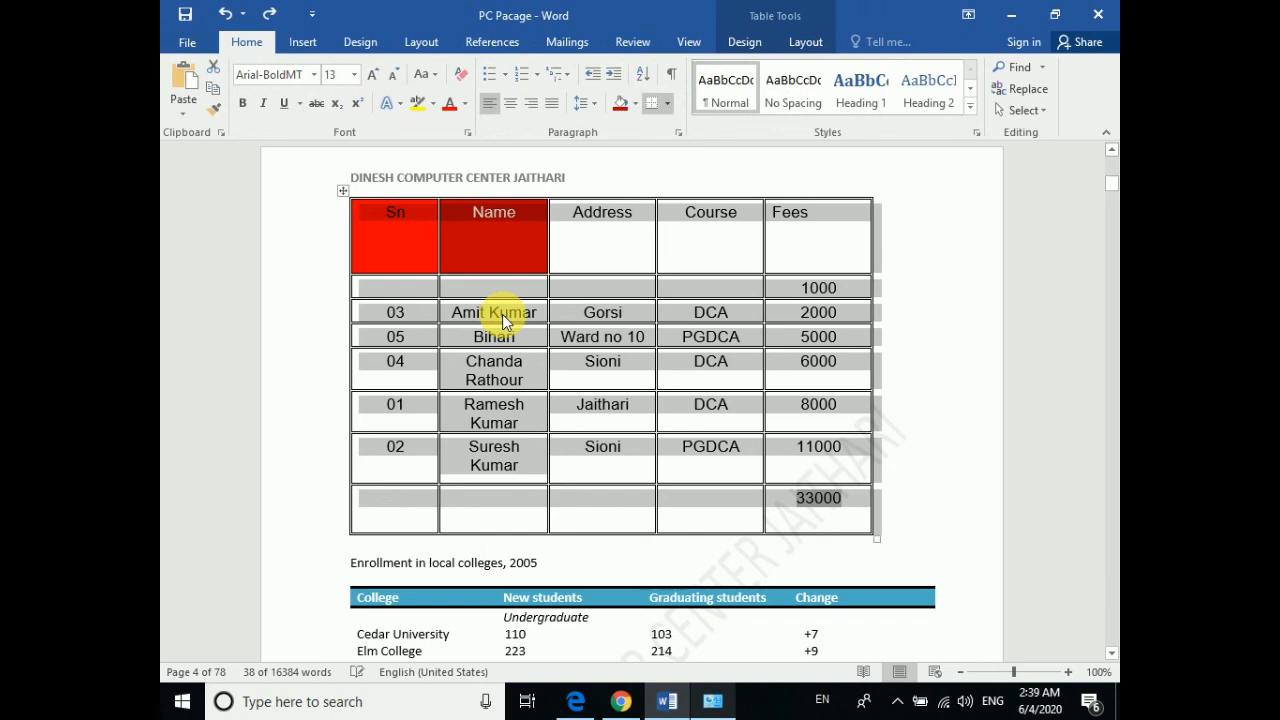
Undo to restore the Type Of Memory chart, then close its Type your text here pane
{"action": "key", "text": "ctrl+z"}
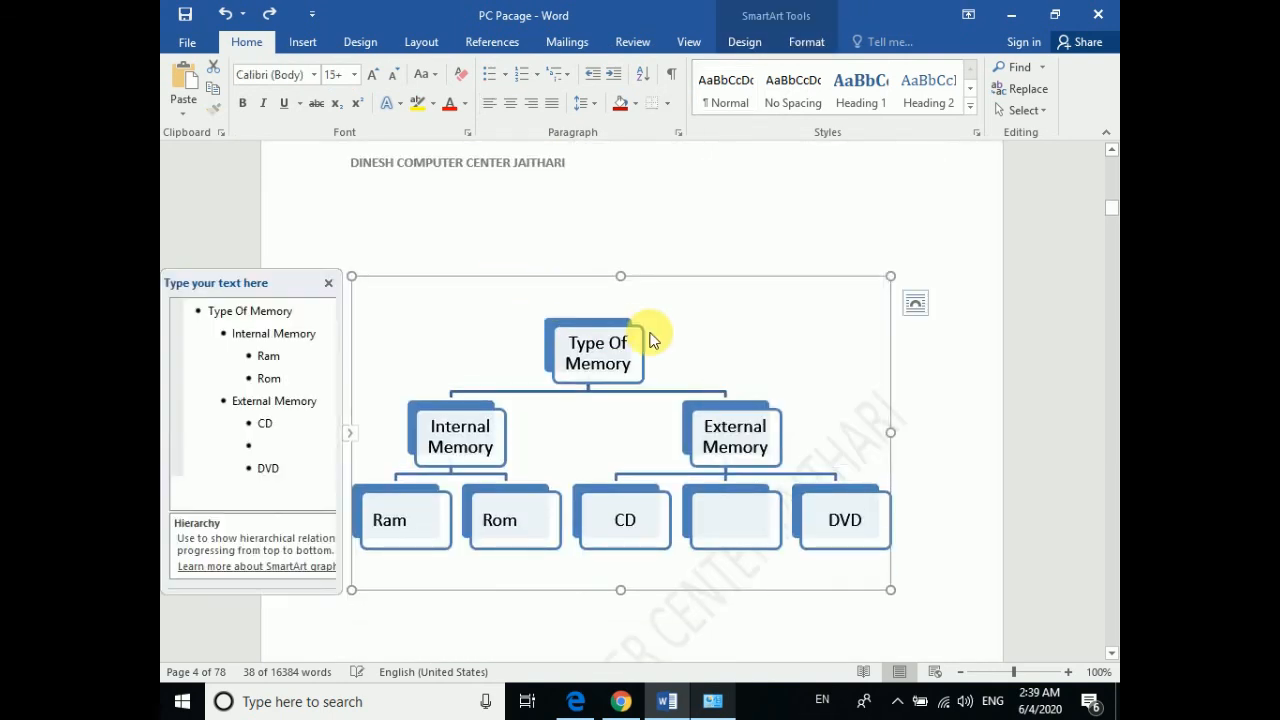
{"action": "left_click", "coordinate": [326, 287]}
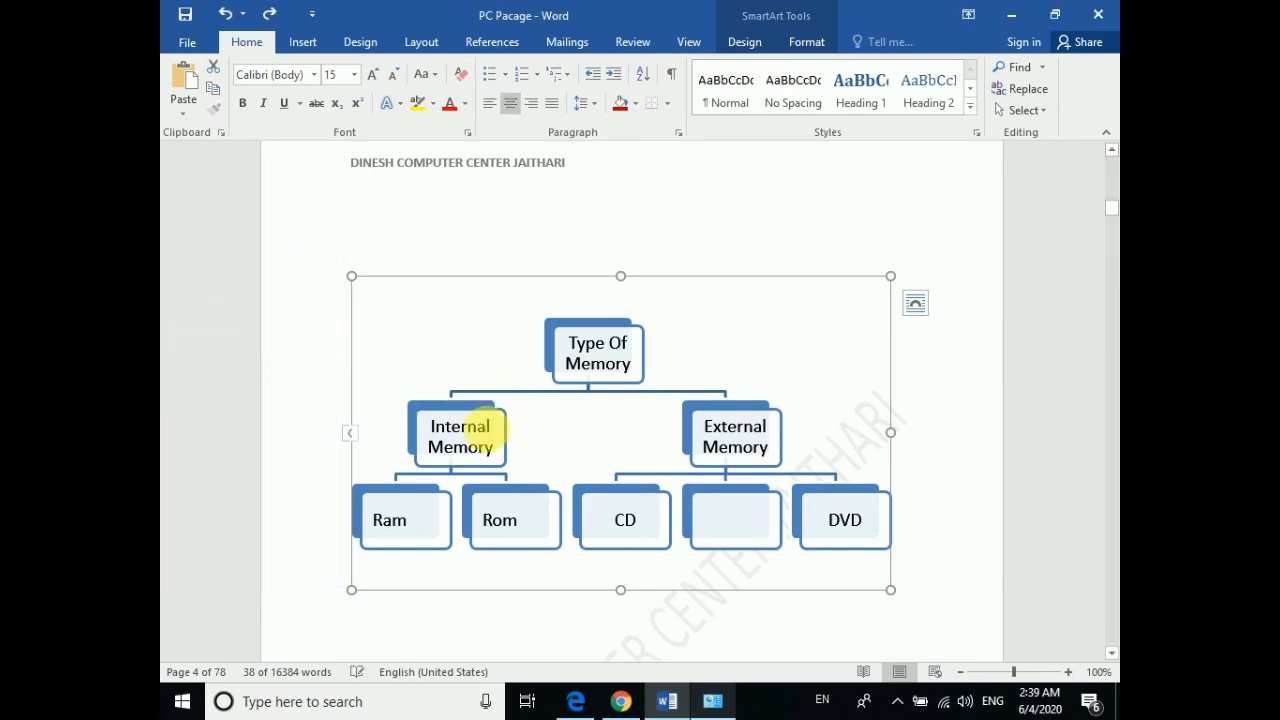
{"action": "scroll", "coordinate": [490, 350], "scroll_direction": "up", "scroll_amount": 1}
{"action": "left_click", "coordinate": [303, 45]}
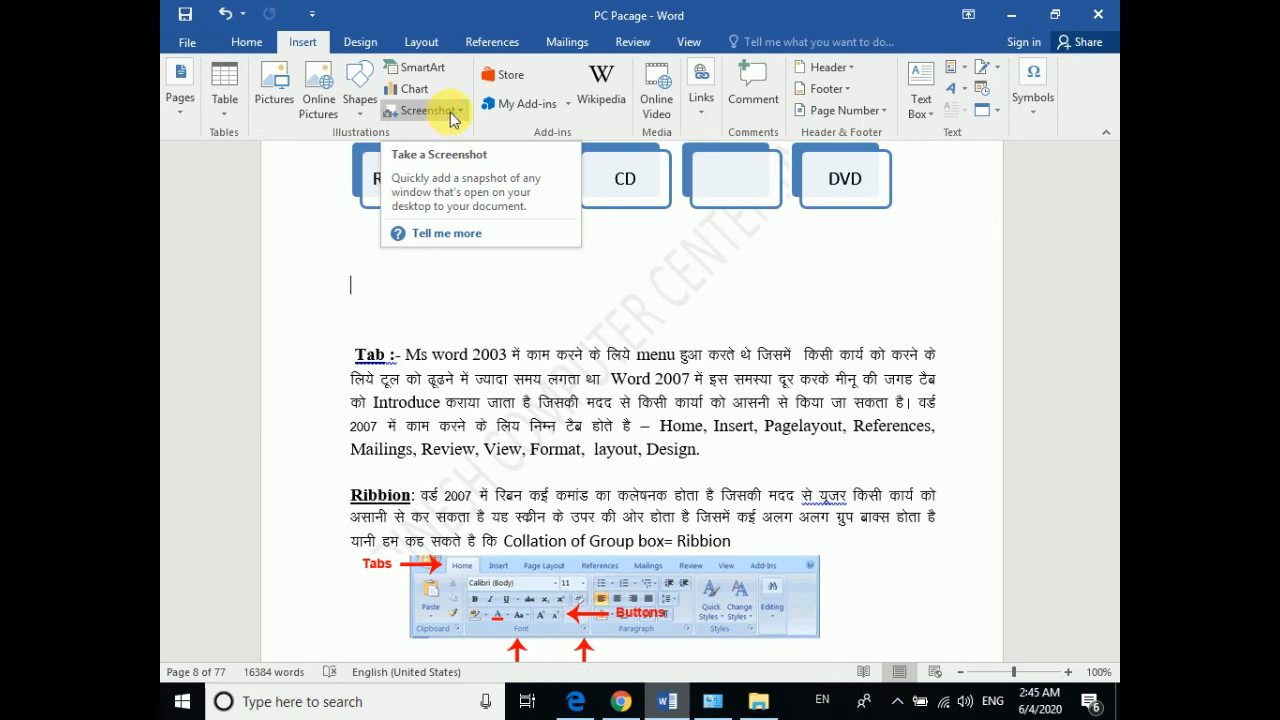
Insert a Screen Clipping of the Windows desktop below the Type Of Memory chart
{"action": "left_click", "coordinate": [450, 112]}
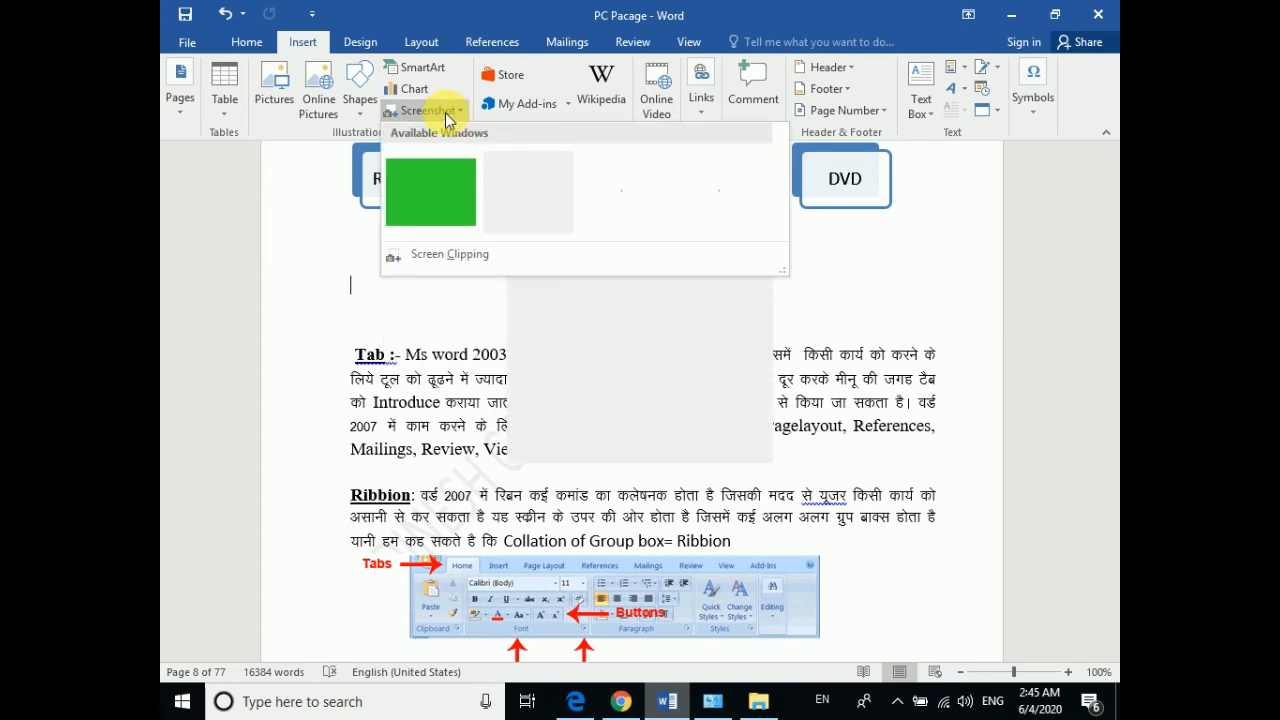
{"action": "left_click", "coordinate": [457, 256]}
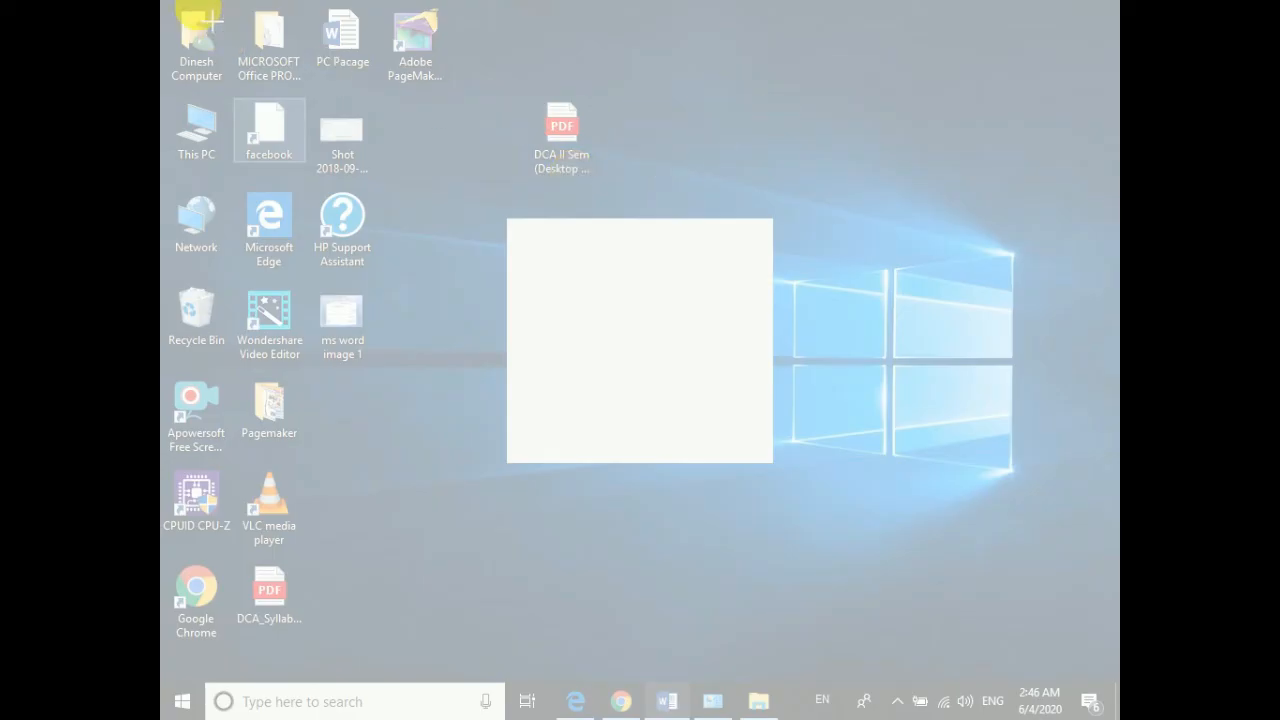
{"action": "left_click_drag", "start_coordinate": [161, 1], "coordinate": [1111, 705]}
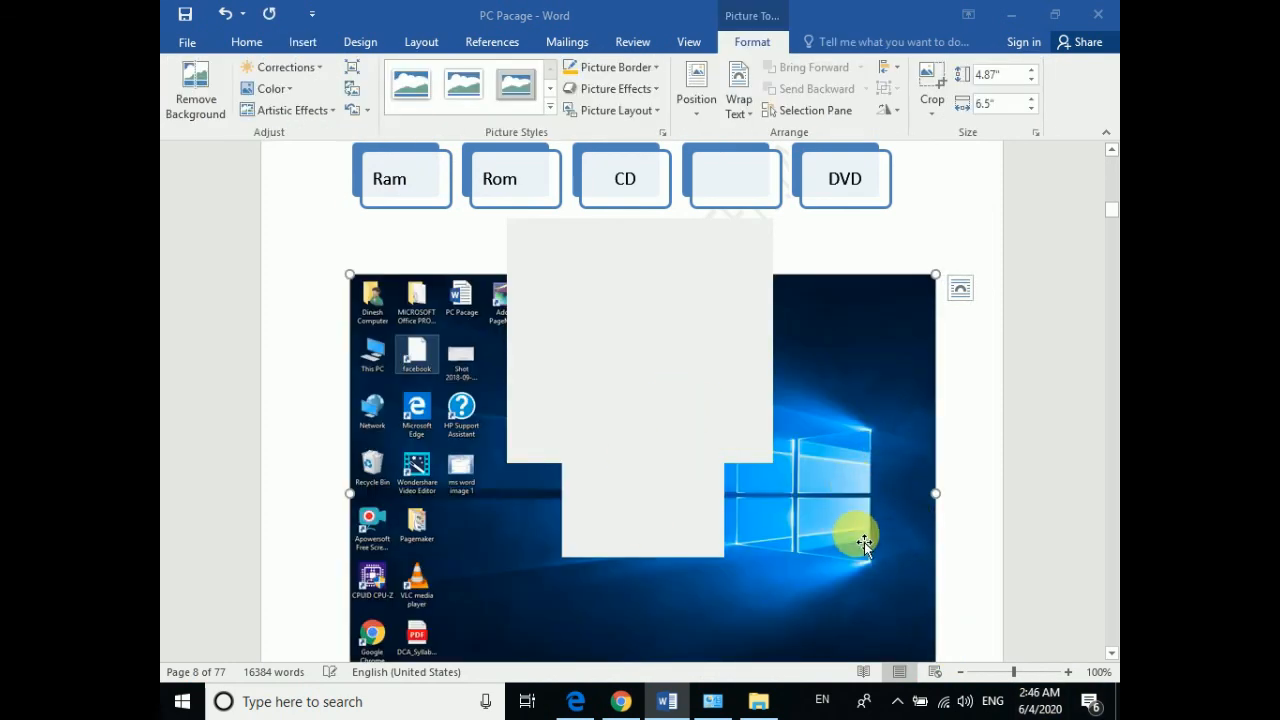
{"action": "left_click", "coordinate": [303, 42]}
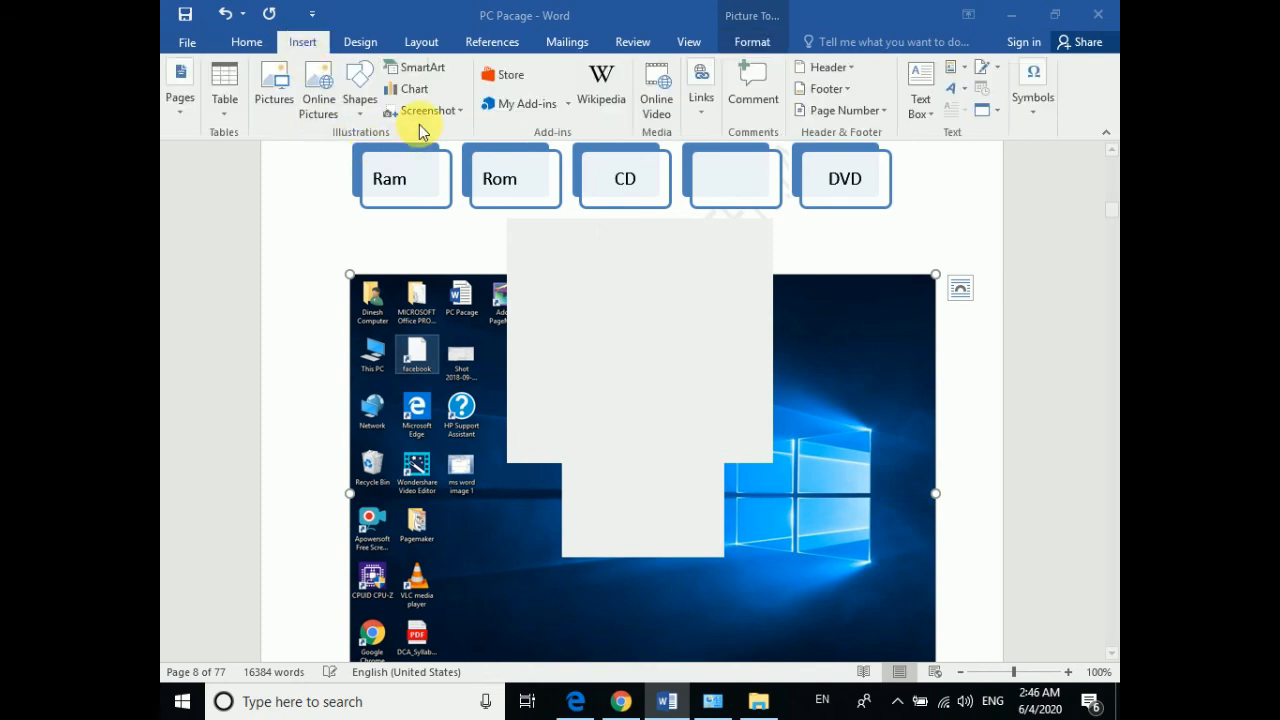